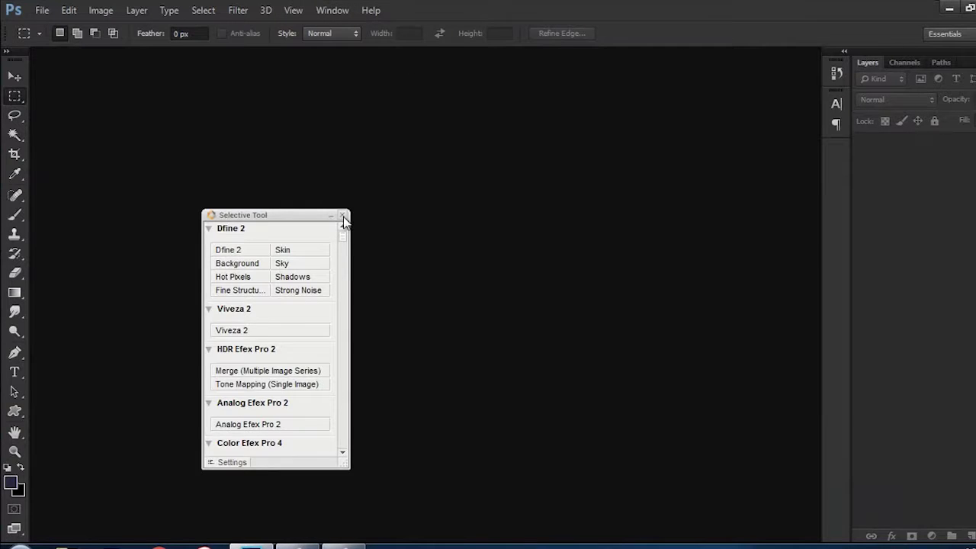
Step: Create a new white document named Boart, 3662 × 2304 pixels at 300 pixels/inch
left_click(343, 216)
key("v")
left_click(44, 14)
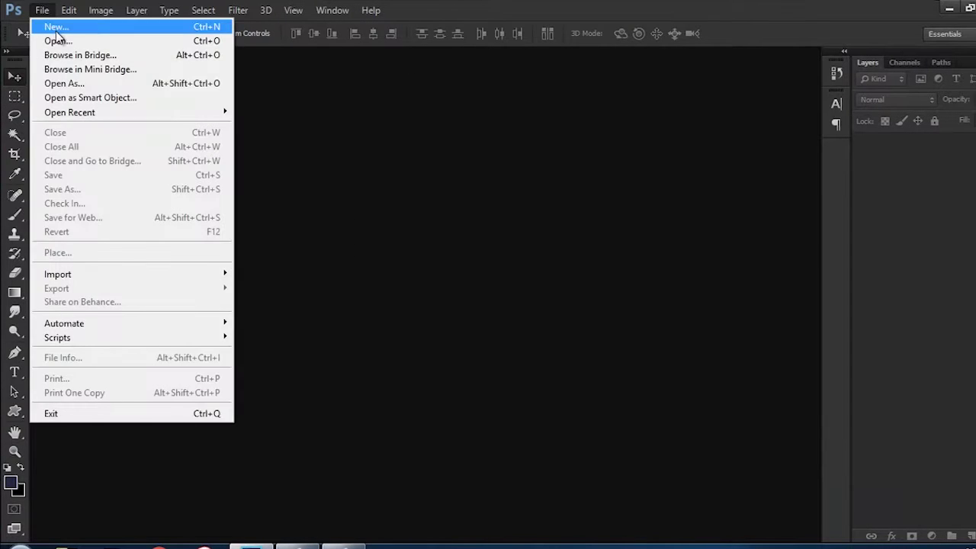
left_click_drag(495, 196, 341, 200)
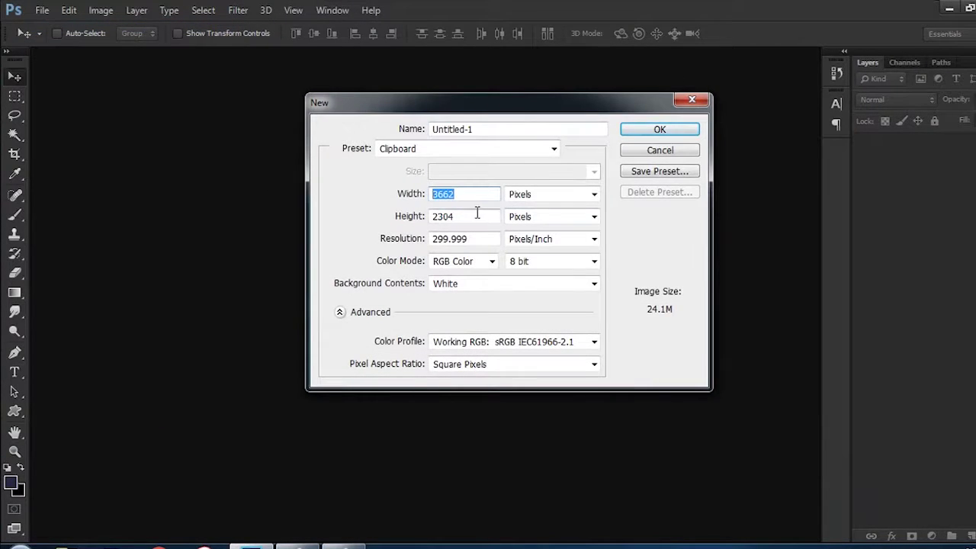
key("Tab")
type("30")
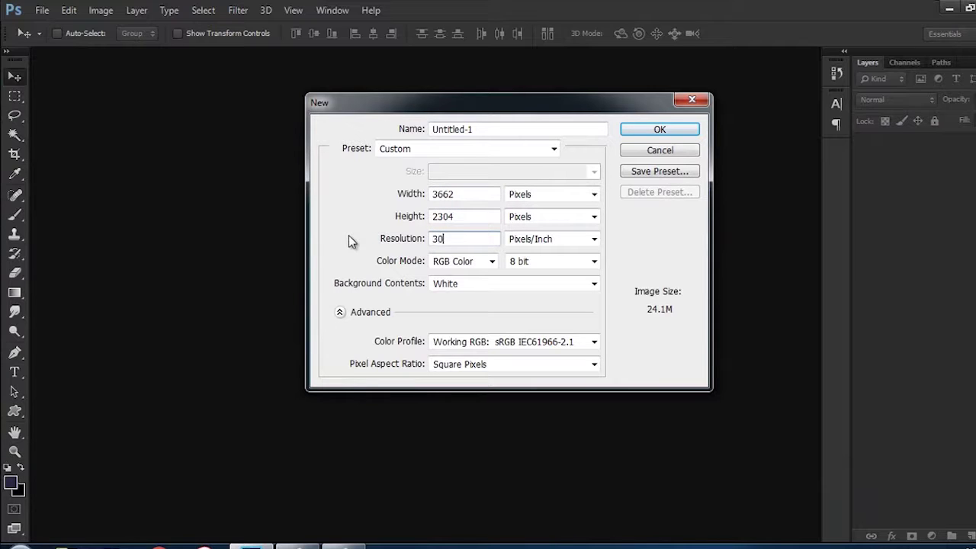
type("0")
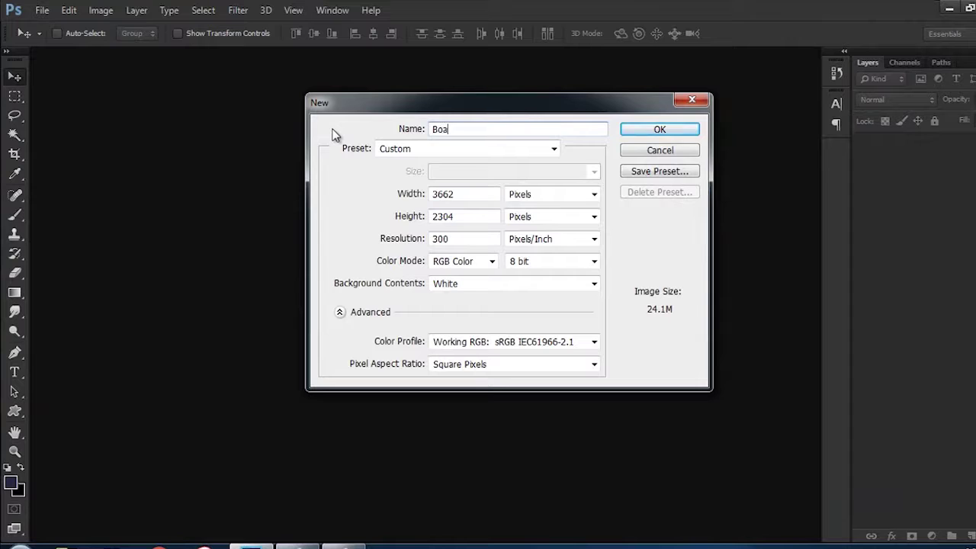
left_click(547, 128)
type("Boart")
key("Return")
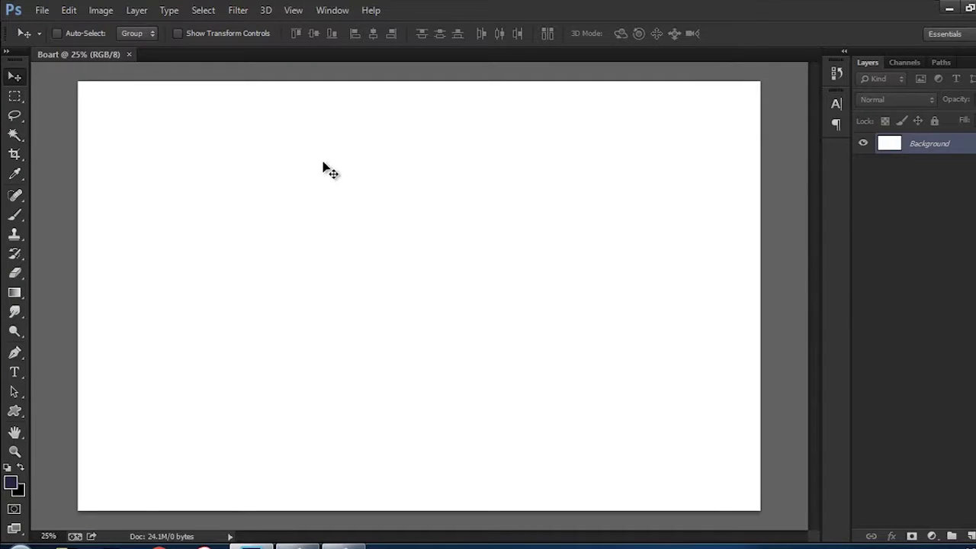
Step: Browse to D:\All Pictures\Animals PNG\Board and drag open_sea_by_najustock into Photoshop
left_click(949, 8)
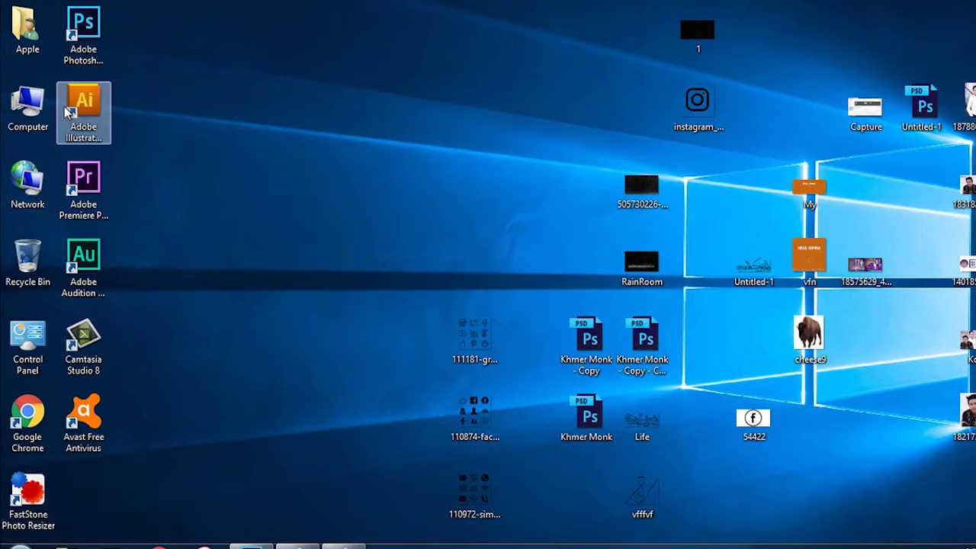
double_click(30, 113)
double_click(492, 118)
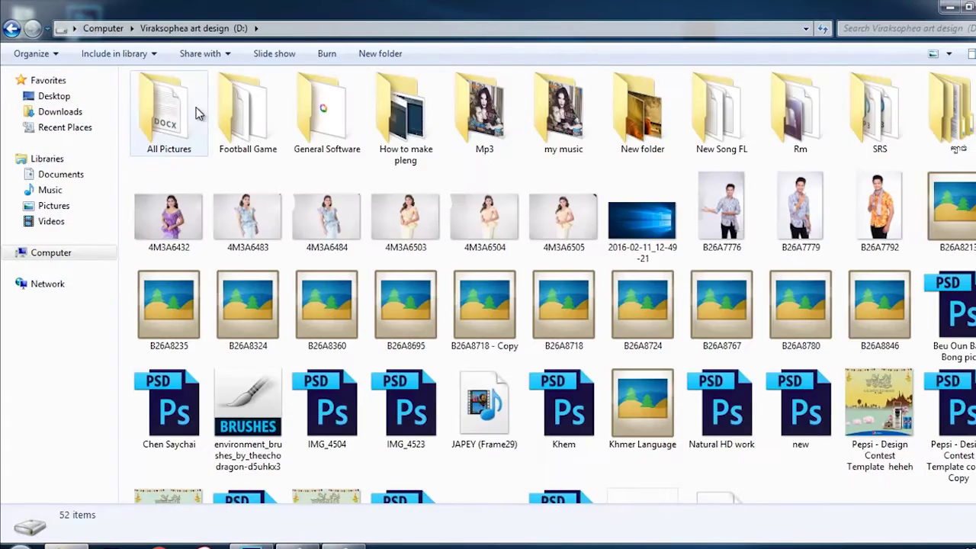
double_click(187, 111)
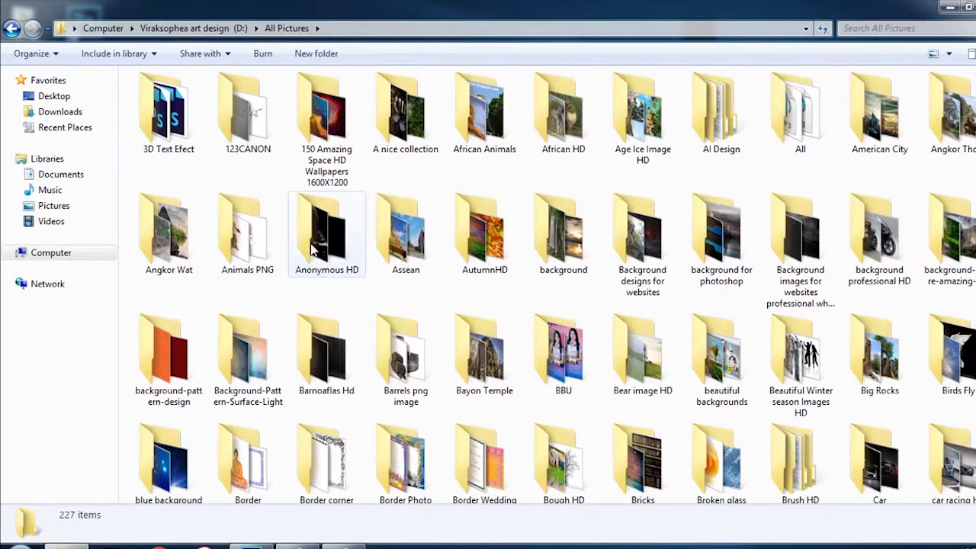
double_click(270, 254)
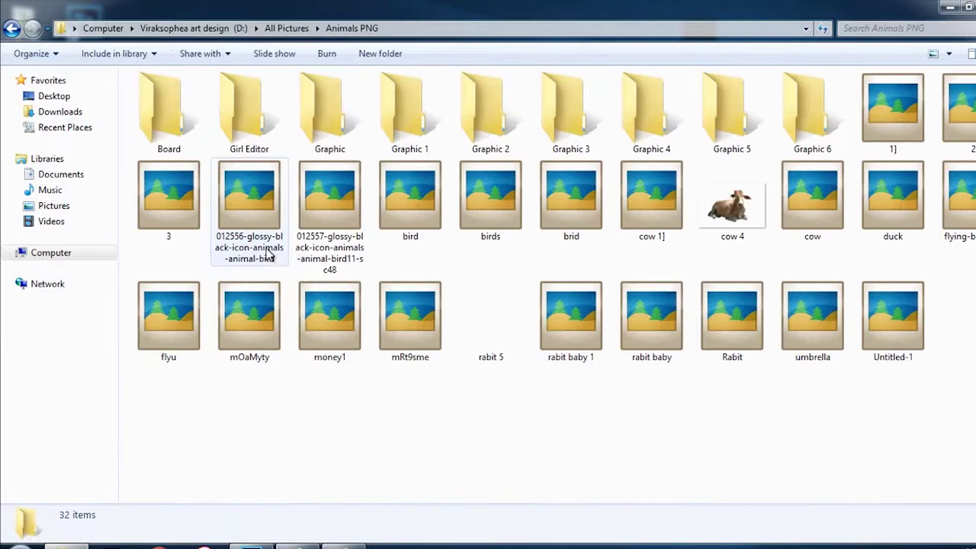
double_click(191, 118)
mouse_move(242, 116)
left_mouse_down()
mouse_move(324, 480)
mouse_move(690, 57)
left_mouse_up()
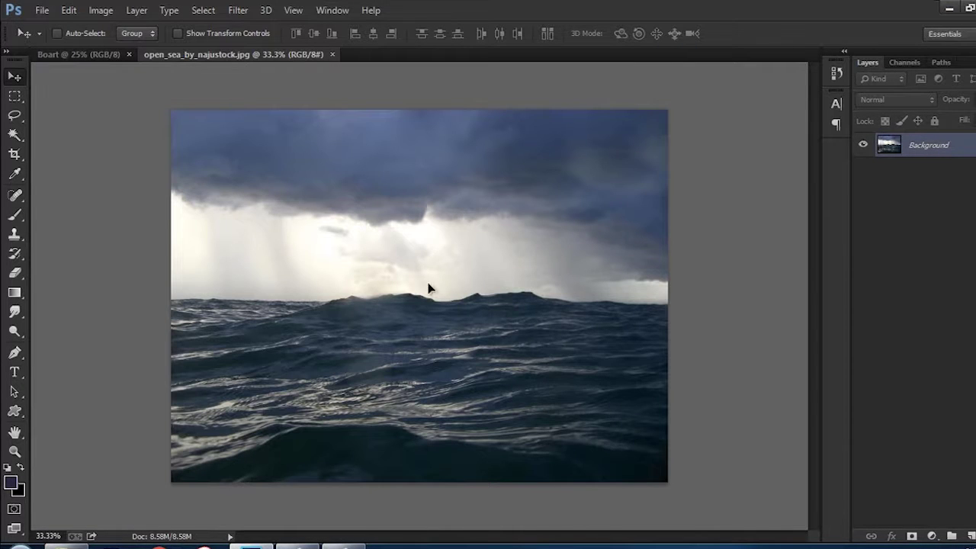
Step: Copy the sea photo into Boart and scale it to fill the whole canvas
left_click_drag(429, 289, 481, 306)
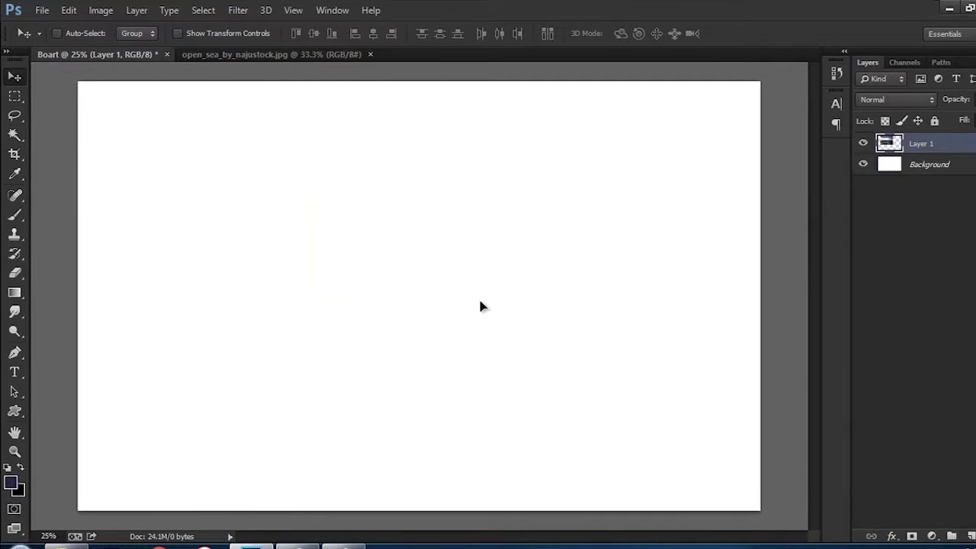
key("ctrl+t")
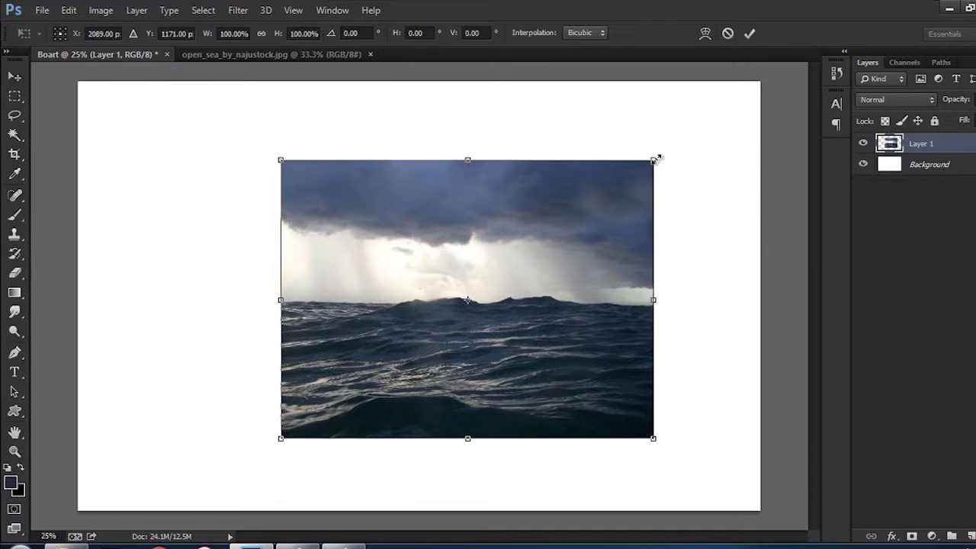
left_click_drag(681, 139, 789, 65)
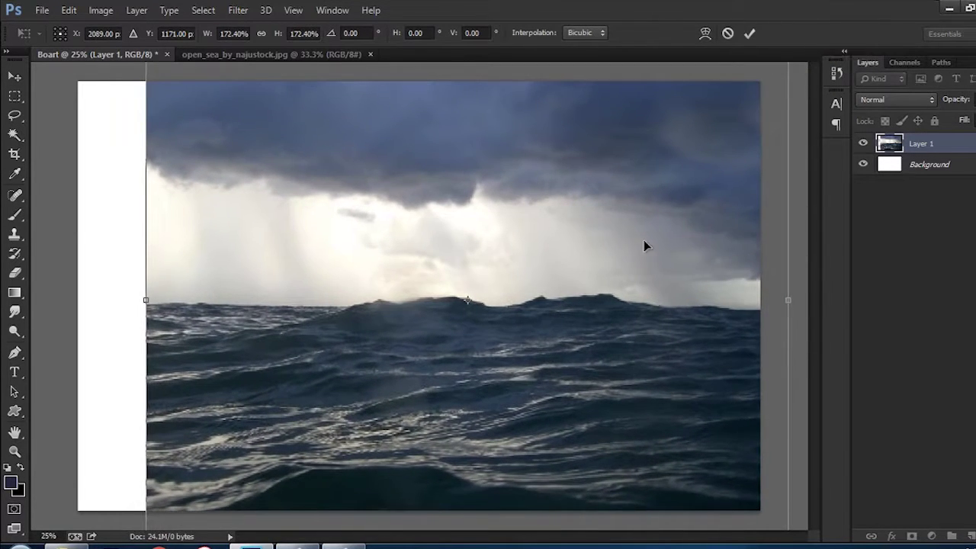
left_click_drag(643, 240, 617, 210)
left_click_drag(762, 509, 765, 512)
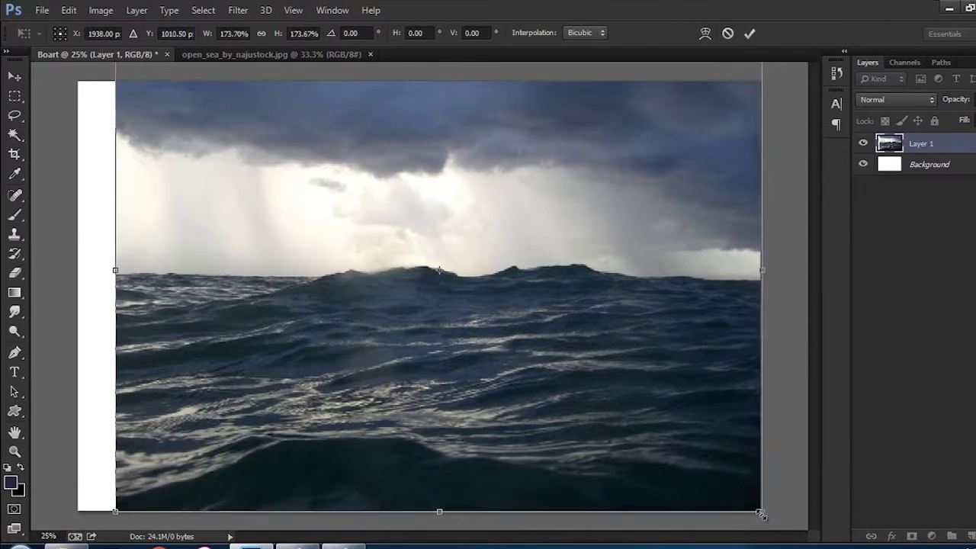
left_click_drag(109, 274, 78, 273)
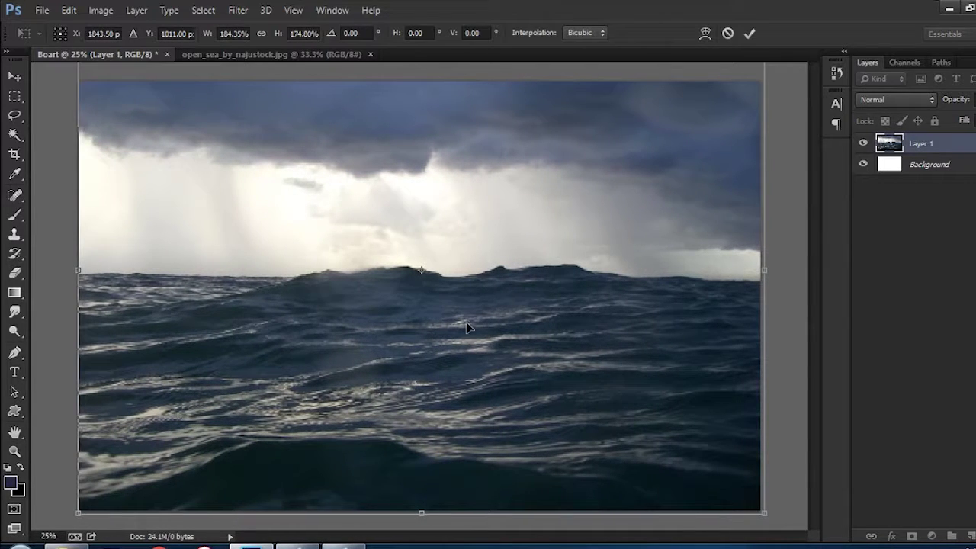
key("Return")
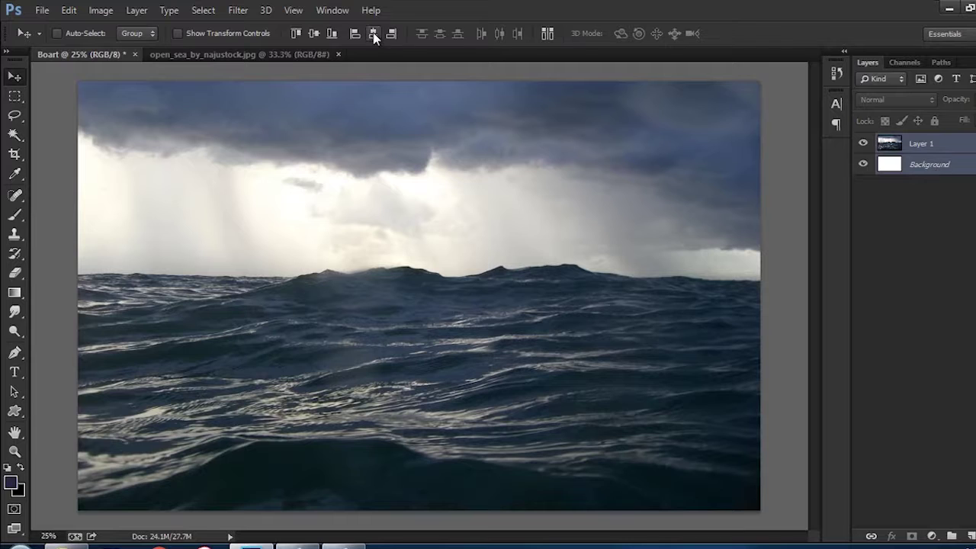
Step: Align Layer 1 to the canvas and close the separate sea photo document
left_click(374, 35)
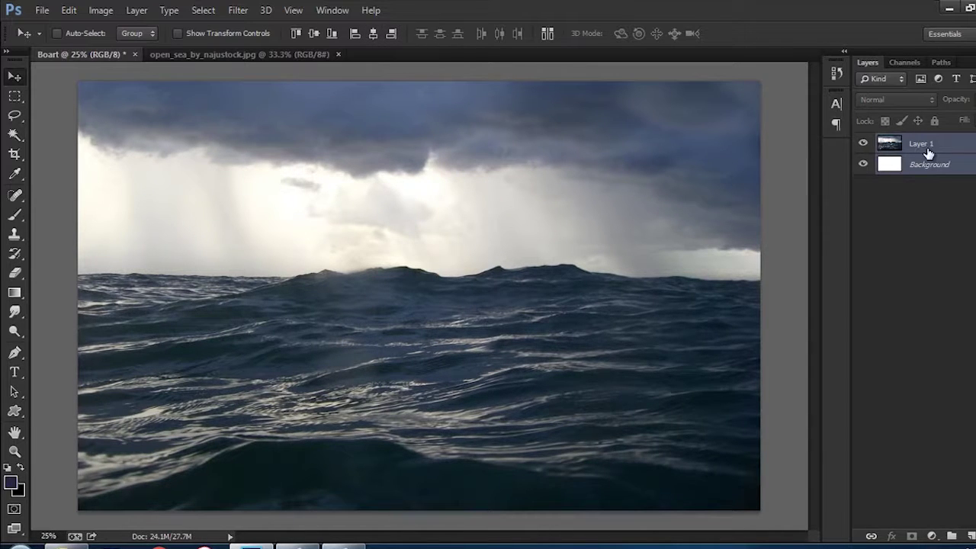
left_click(928, 152)
left_click(351, 57)
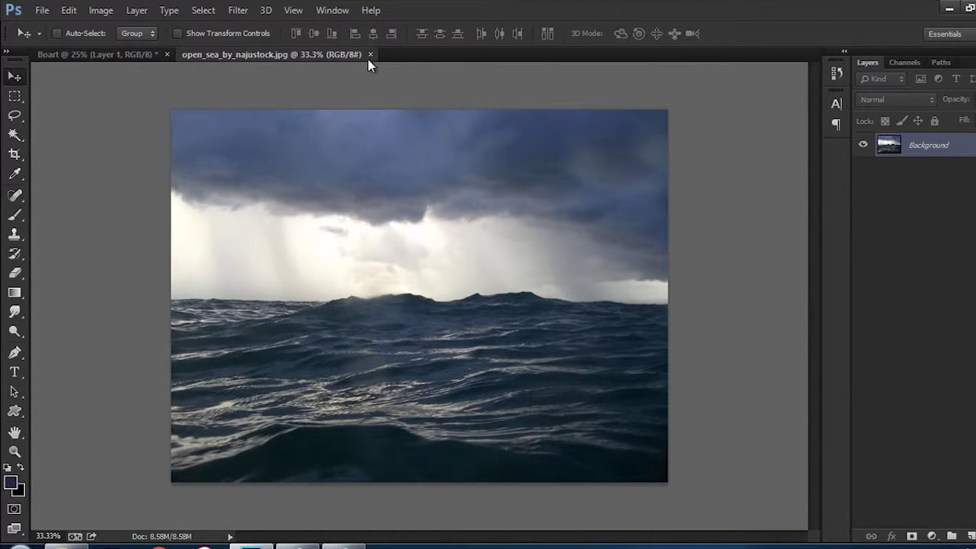
left_click(369, 56)
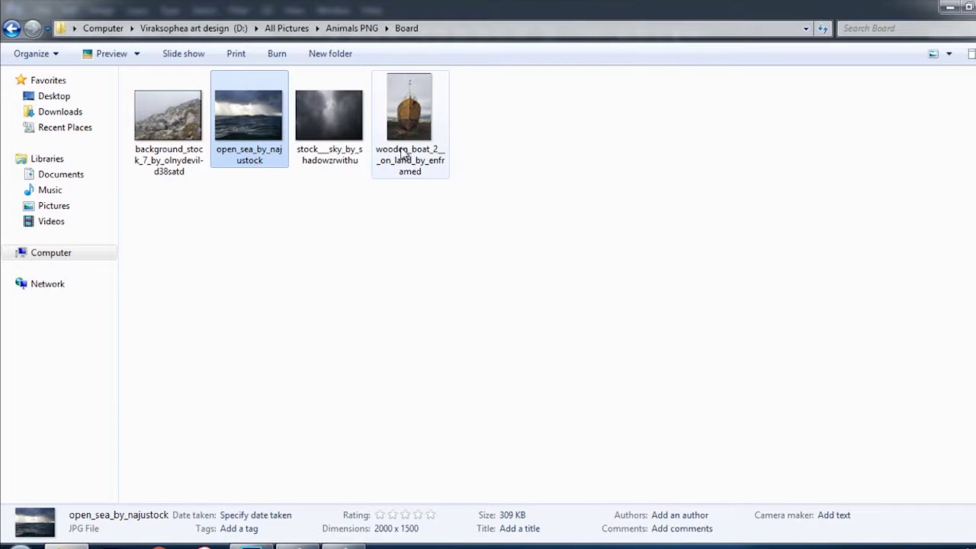
Step: Preview wooden_boat_2__on_land_by_enframed in Picasa, then drag it into Photoshop
left_click(406, 137)
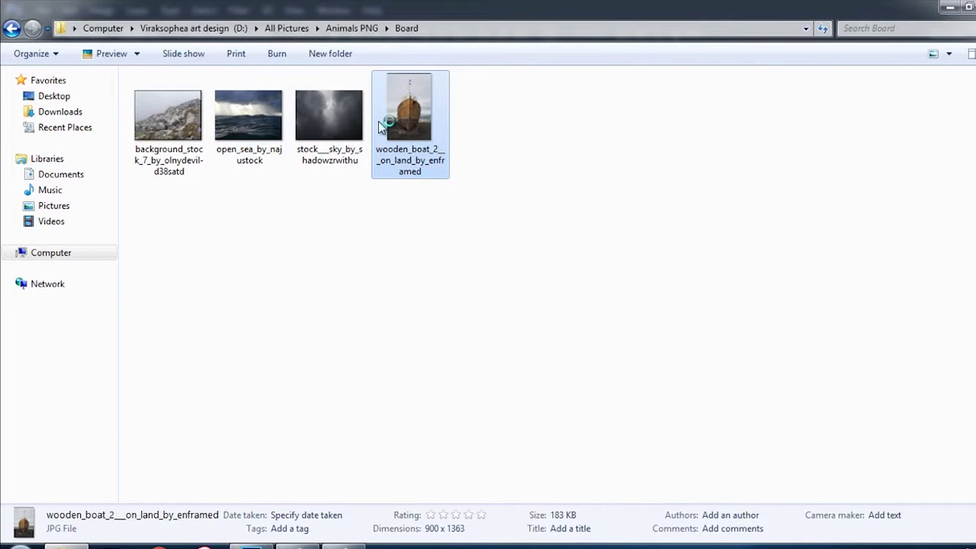
left_click_drag(378, 126, 458, 169)
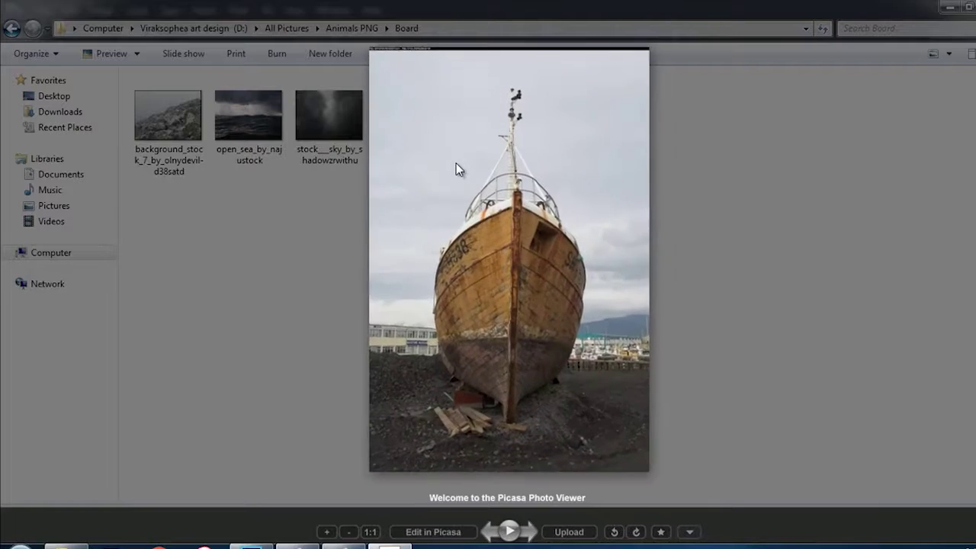
scroll(463, 252, "up", 3)
scroll(473, 248, "down", 3)
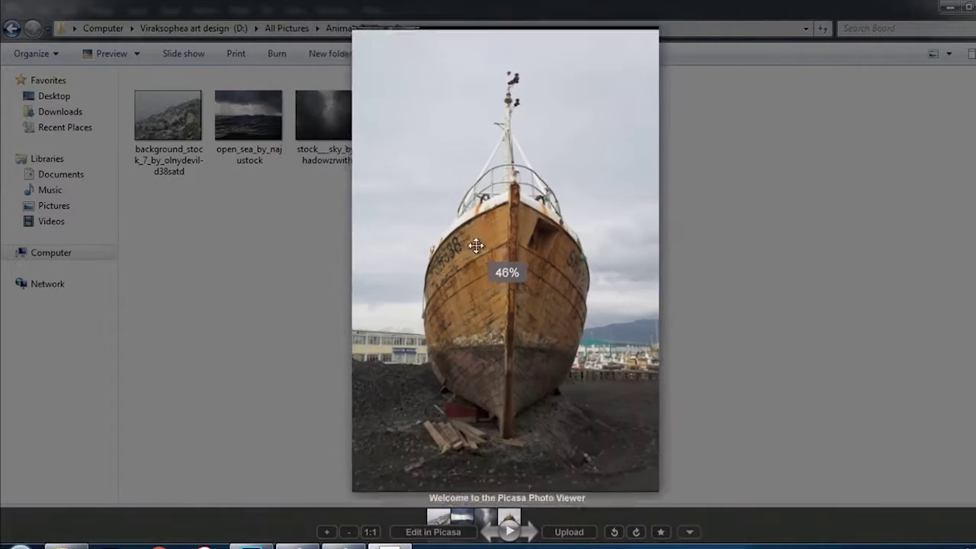
left_click(696, 6)
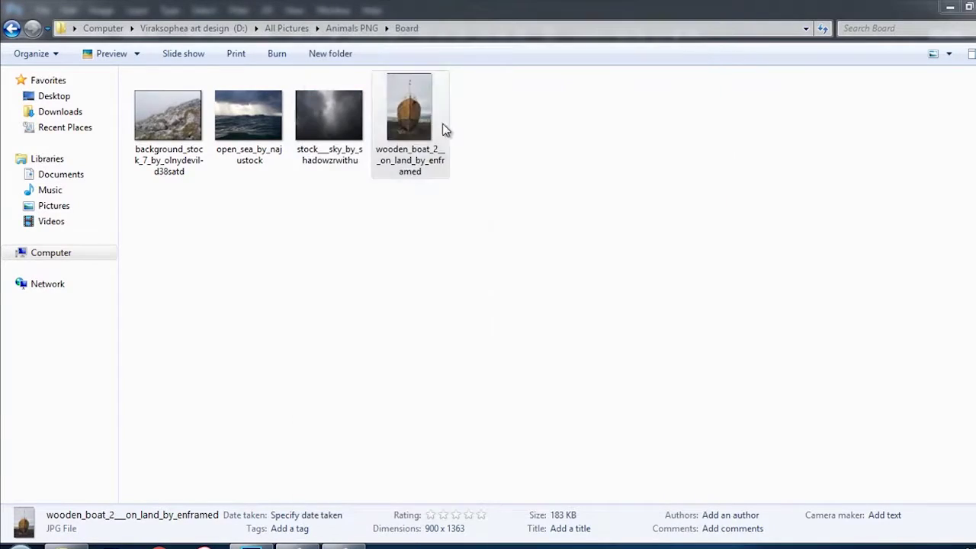
mouse_move(426, 122)
left_mouse_down()
mouse_move(448, 191)
mouse_move(679, 61)
left_mouse_up()
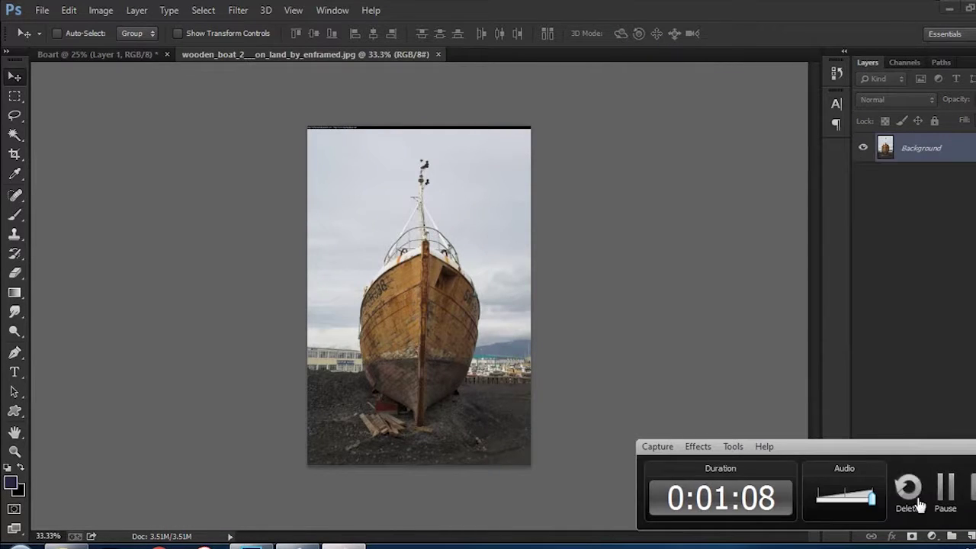
Step: Convert the traced boat path into a selection
scroll(432, 380, "down", 1)
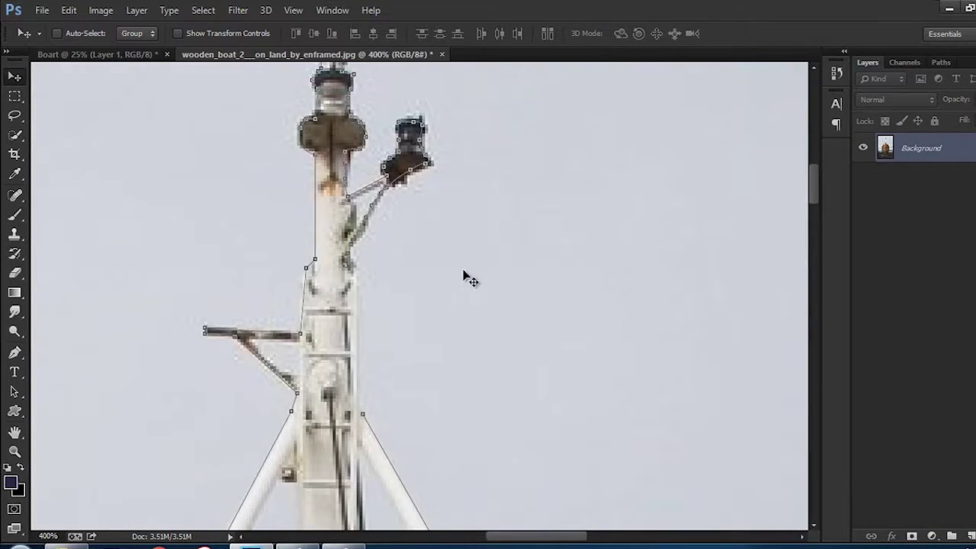
scroll(464, 276, "down", 1)
scroll(461, 266, "down", 1)
scroll(459, 257, "down", 1)
key("p")
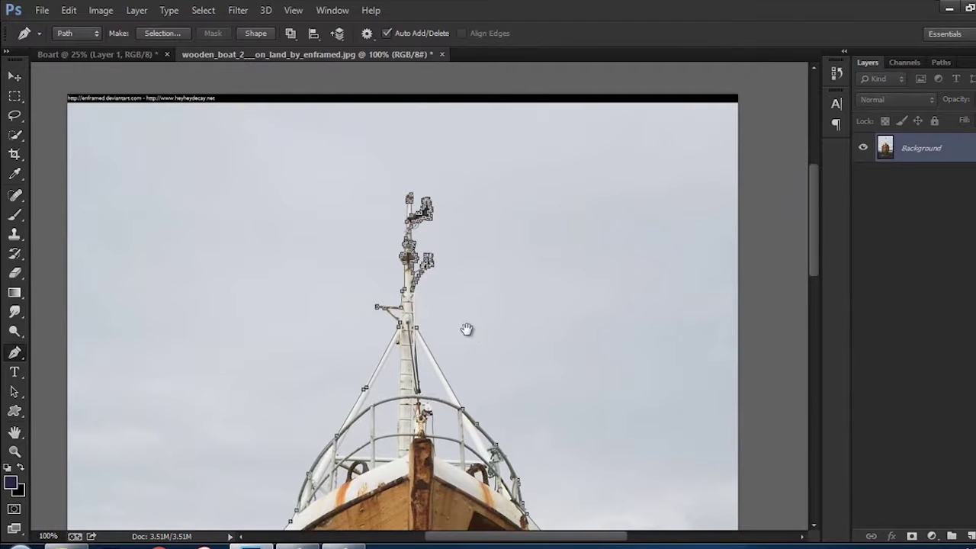
left_click_drag(466, 329, 439, 322)
right_click(422, 319)
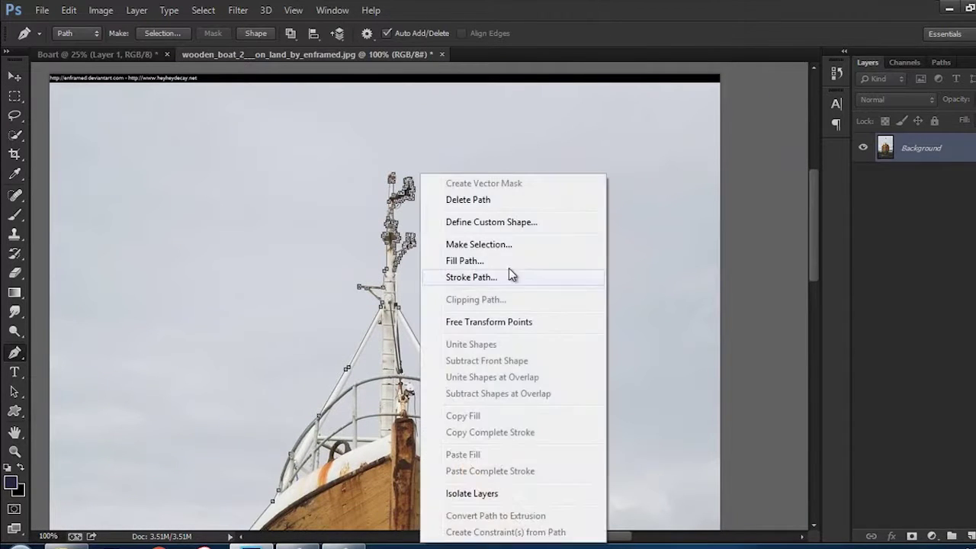
left_click(544, 243)
left_click(585, 160)
Step: Move the selected boat into Boart, enlarge it to about 163%, and position it over the sea
key("v")
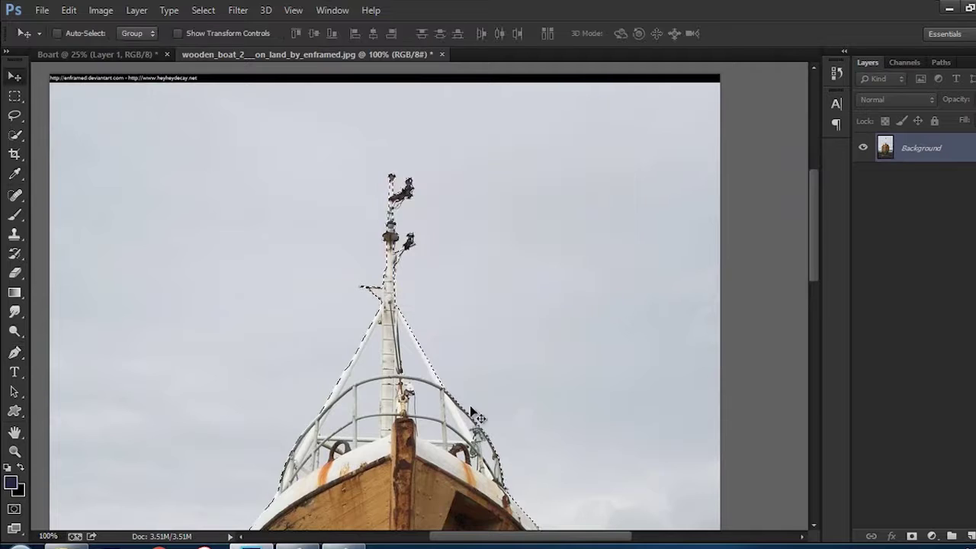
mouse_move(470, 405)
left_mouse_down()
mouse_move(181, 45)
mouse_move(494, 285)
left_mouse_up()
left_click_drag(461, 249, 449, 252)
key("ctrl+t")
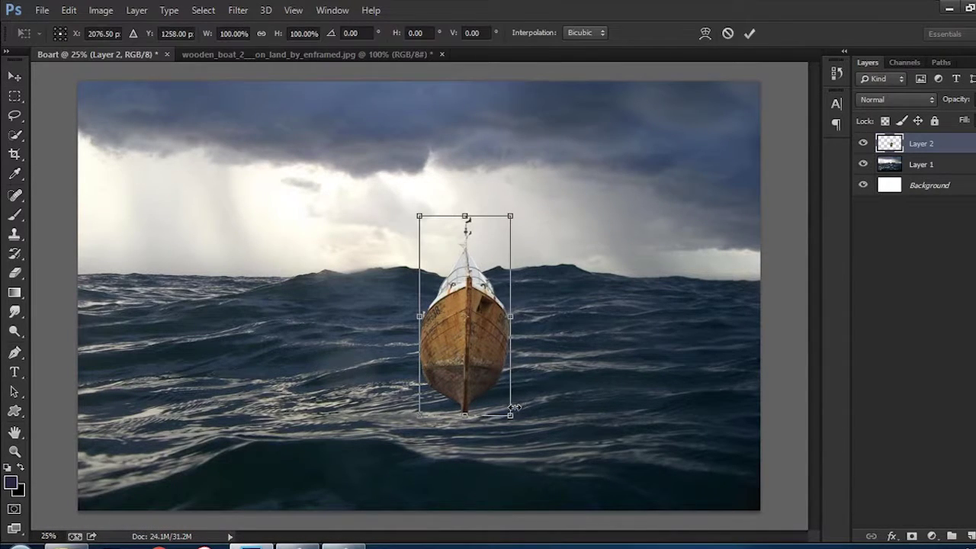
left_click_drag(511, 419, 540, 475)
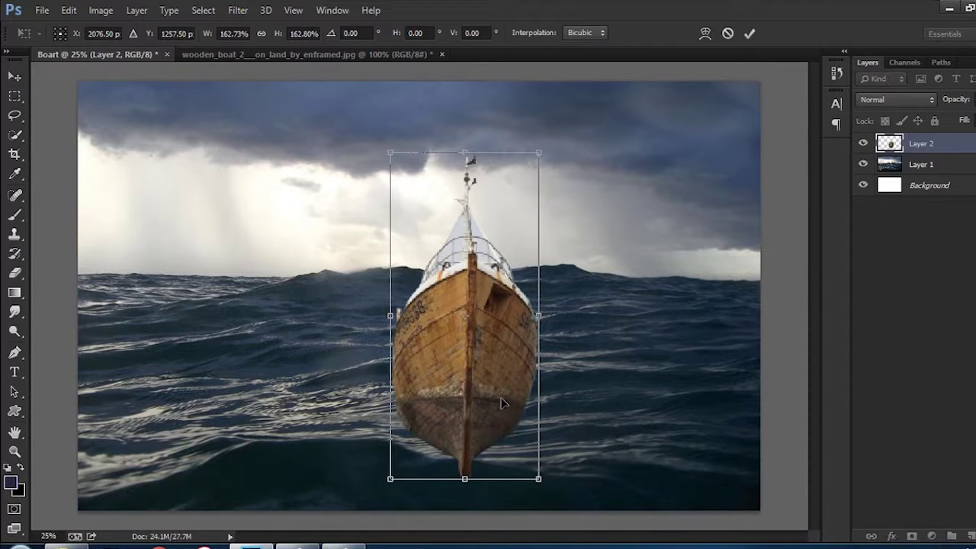
left_click_drag(507, 392, 488, 372)
key("Return")
key("ctrl+plus")
key("ctrl+plus")
key("ctrl+plus")
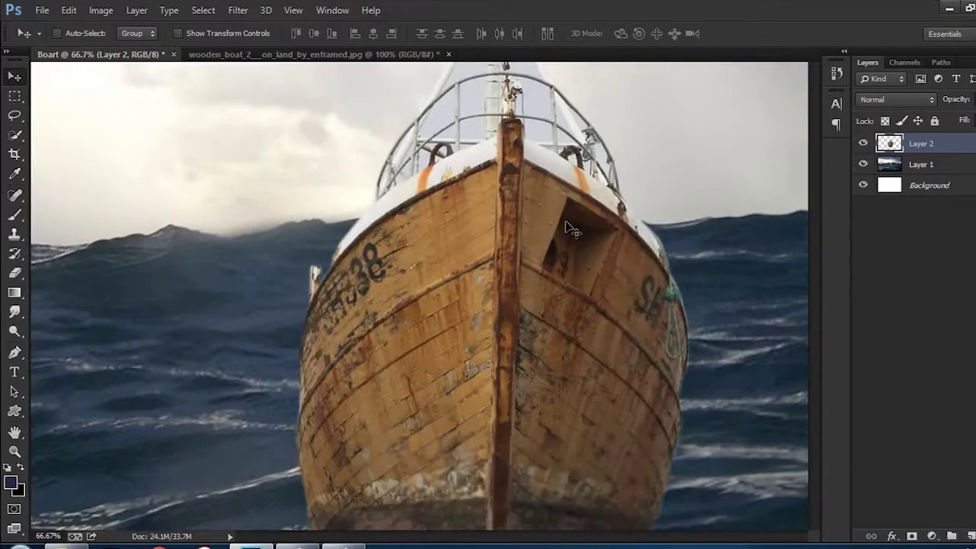
left_click_drag(591, 112, 499, 359)
key("ctrl+plus")
key("ctrl+plus")
key("ctrl+plus")
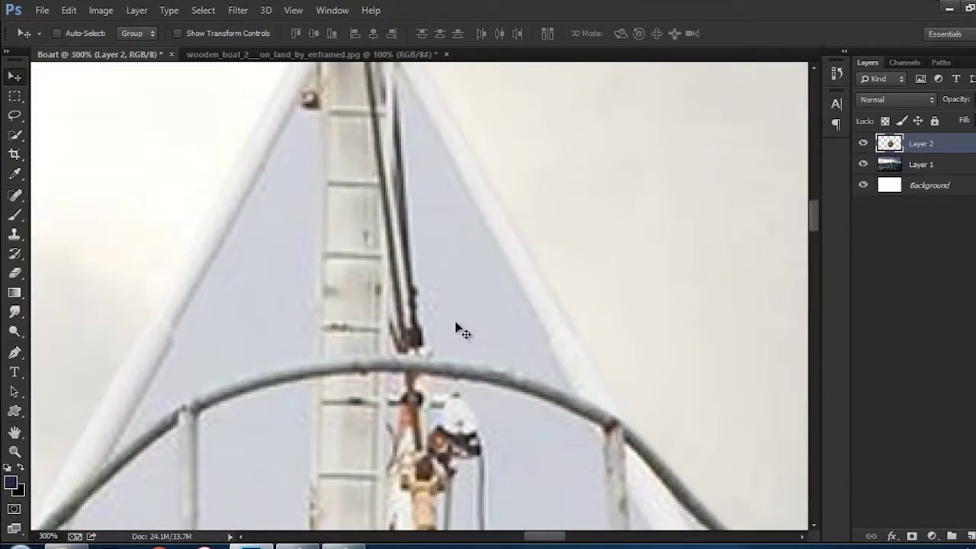
Step: Trace a closed Pen path around the rigging gap at the top of the mast
key("p")
scroll(323, 240, "up", 3)
left_click(304, 194)
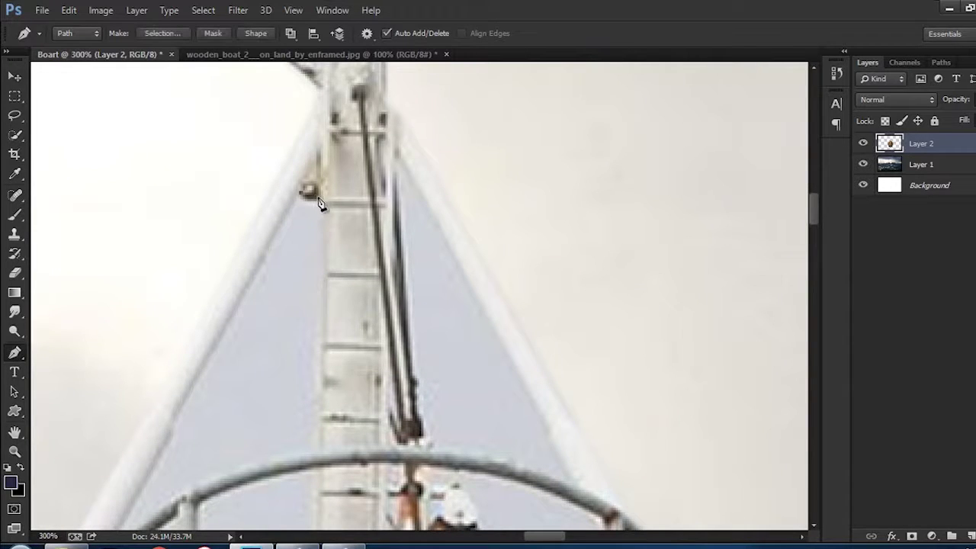
scroll(347, 296, "down", 4)
left_click(322, 323)
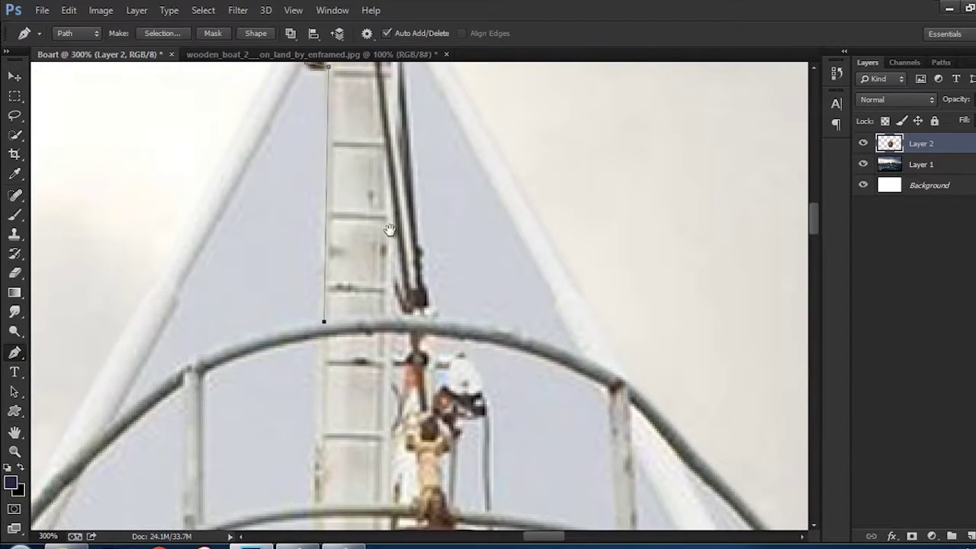
left_click_drag(323, 324, 381, 220)
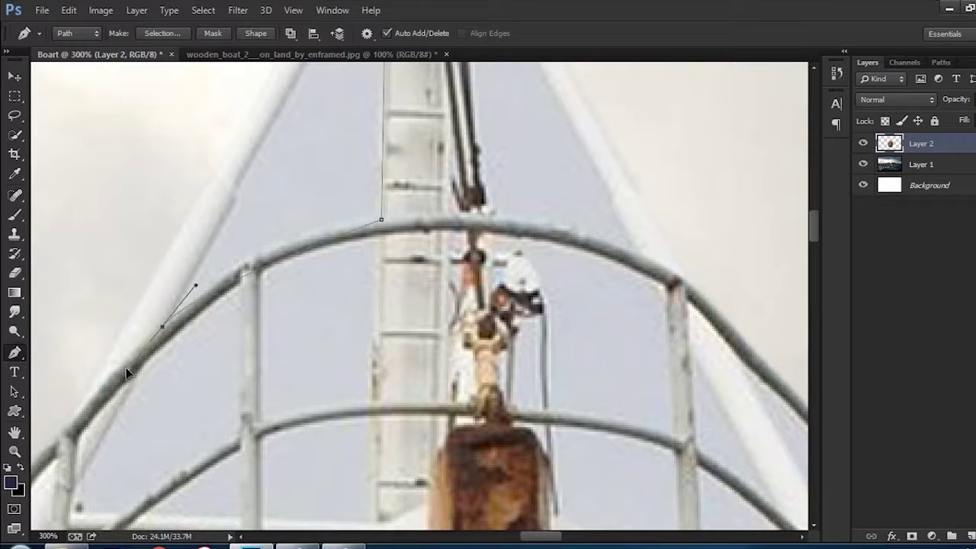
left_click_drag(127, 373, 79, 414)
left_click(163, 327, "alt")
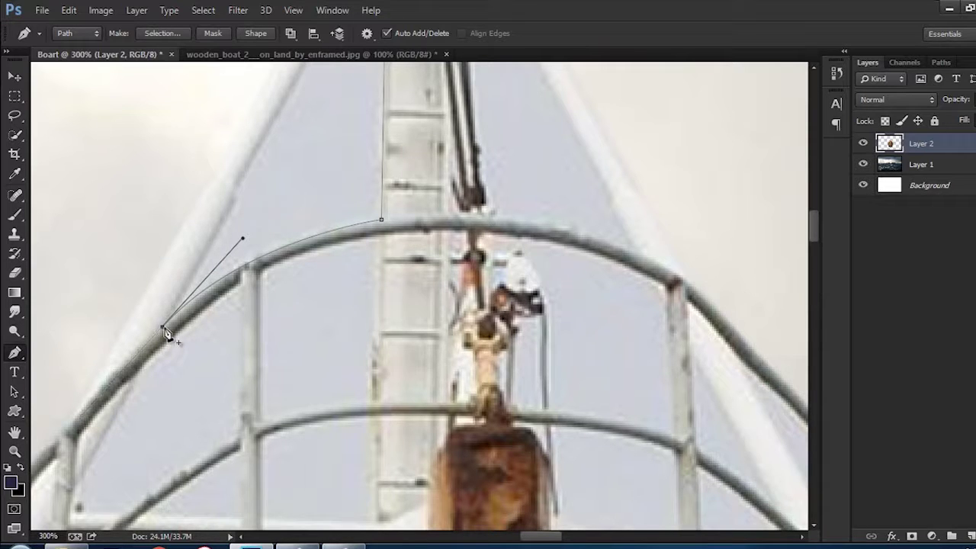
scroll(167, 333, "up", 5)
left_click(290, 194)
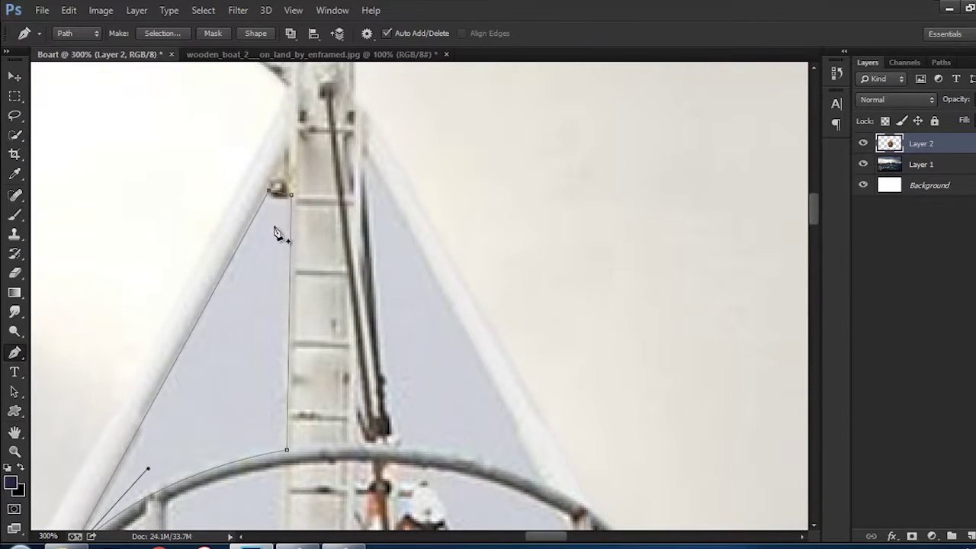
Step: Turn the rigging path into a selection, deselect it, and begin a second path along the right stay
right_click(276, 232)
left_click(329, 245)
key("Return")
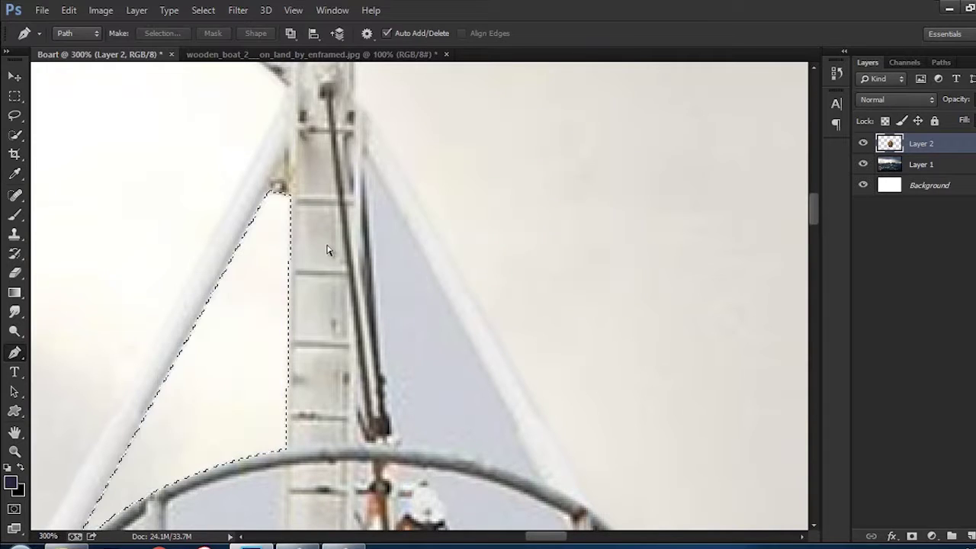
key("ctrl+d")
left_click(367, 147)
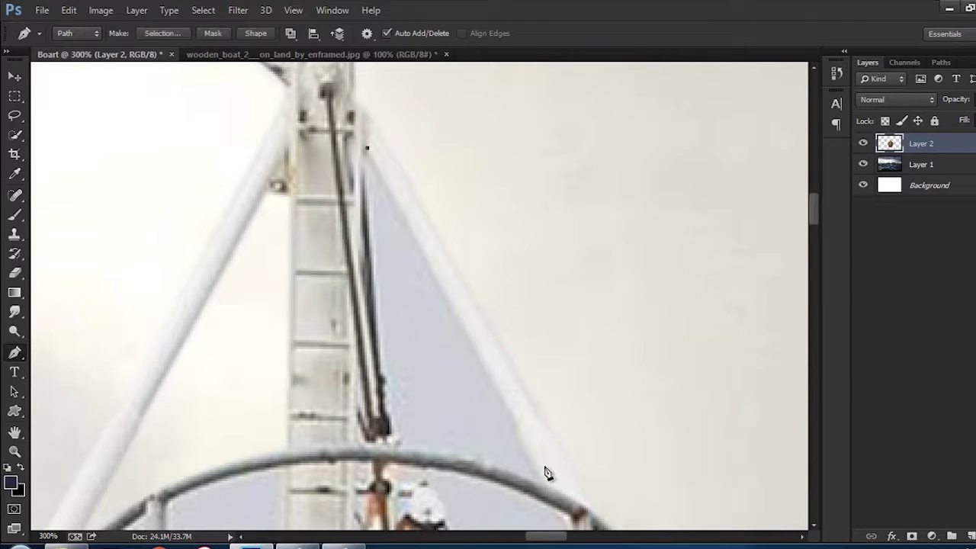
left_click(548, 481)
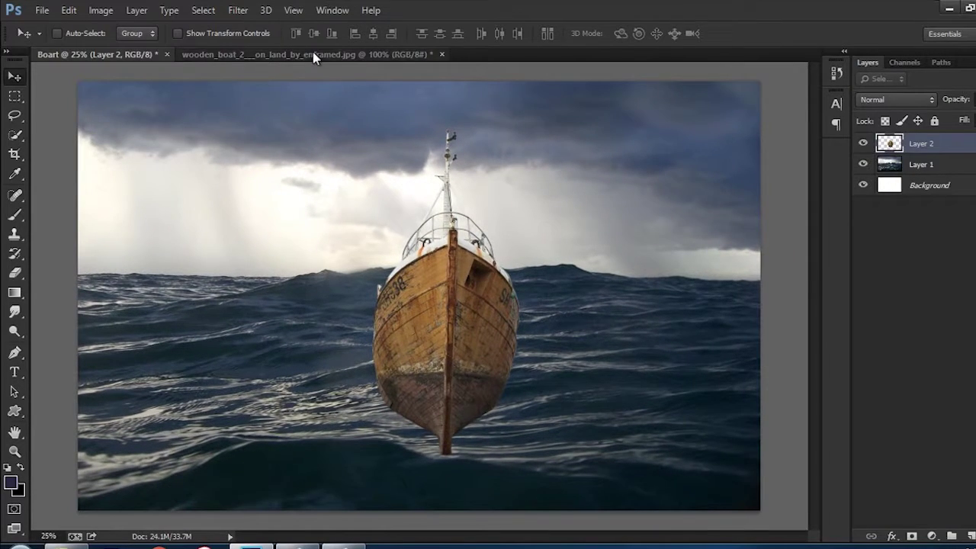
Step: Close the wooden boat photo without saving and make the sea layer active
left_click(313, 55)
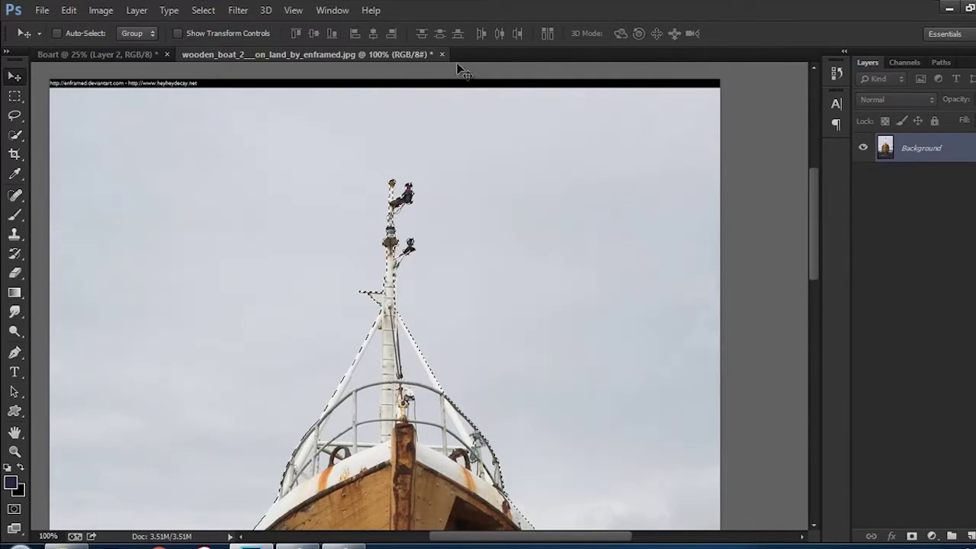
key("ctrl+w")
left_click(521, 224)
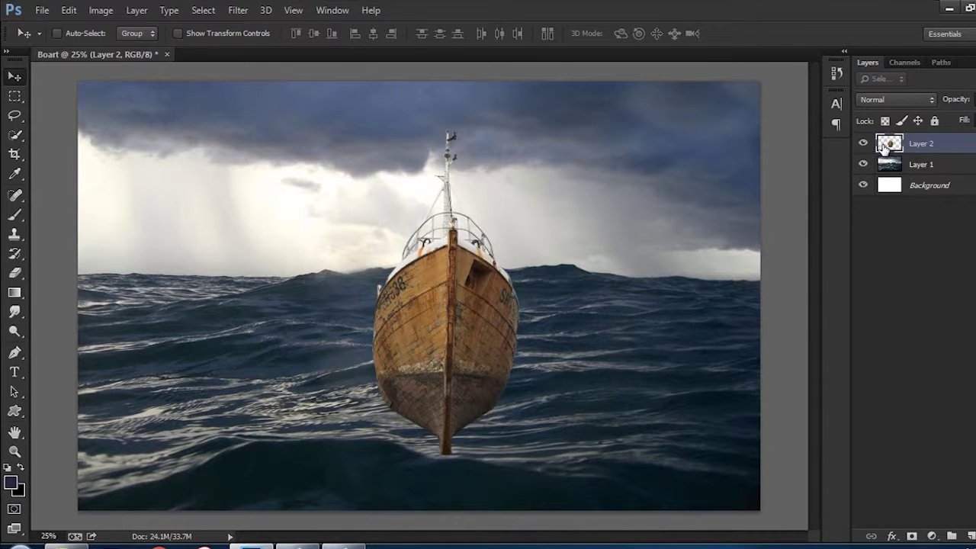
left_click(958, 169)
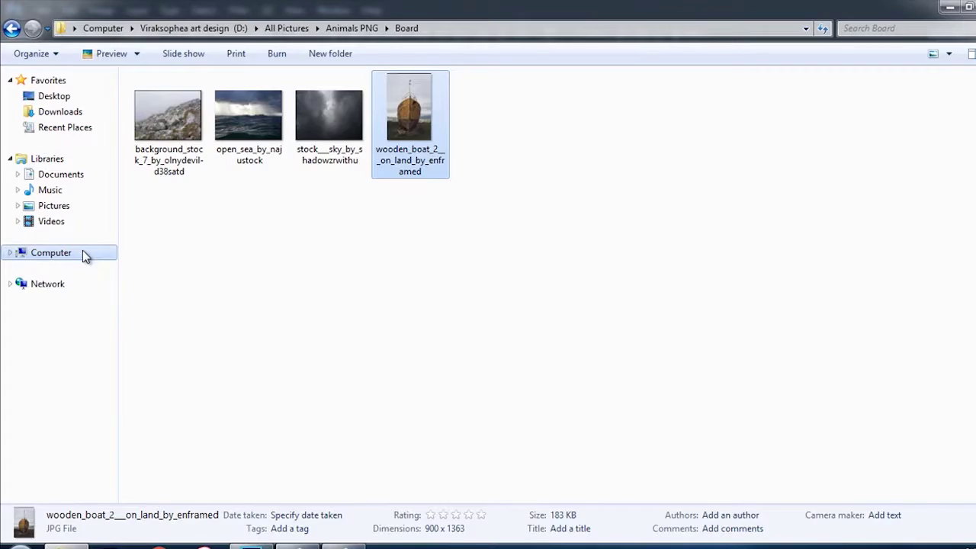
Step: Open the Cloud folder under D:\All Pictures in Windows Explorer
left_click(53, 253)
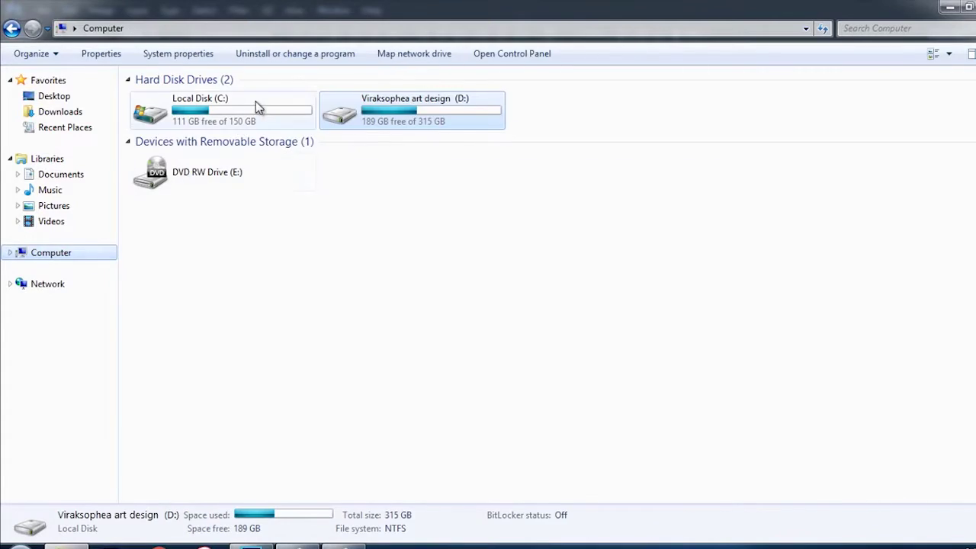
double_click(387, 106)
double_click(169, 109)
scroll(676, 259, "down", 10)
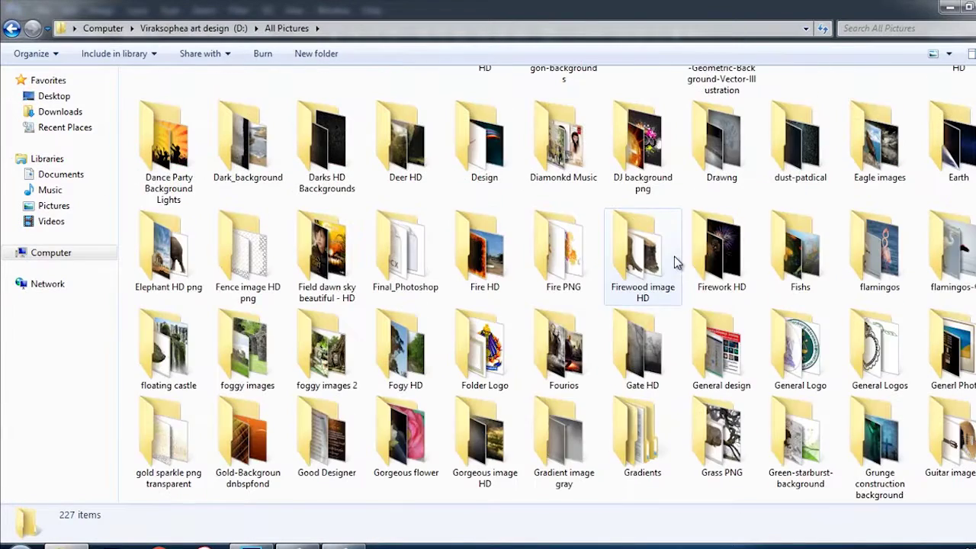
scroll(671, 252, "down", 3)
scroll(534, 247, "down", 3)
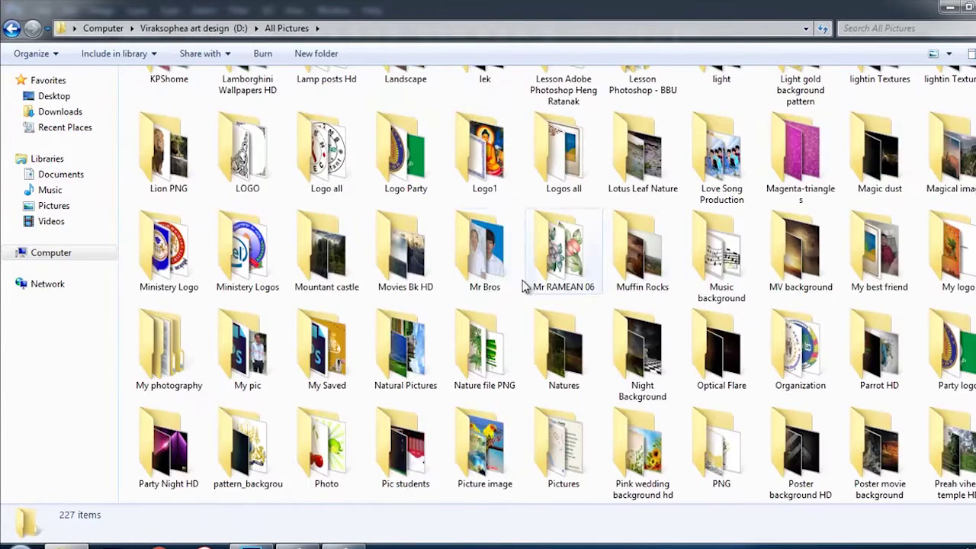
scroll(455, 242, "up", 3)
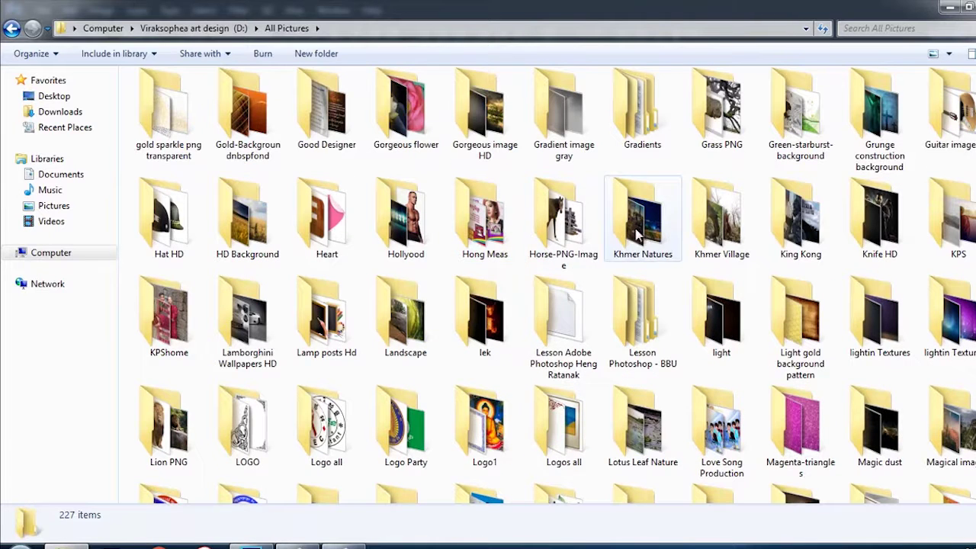
scroll(335, 324, "up", 5)
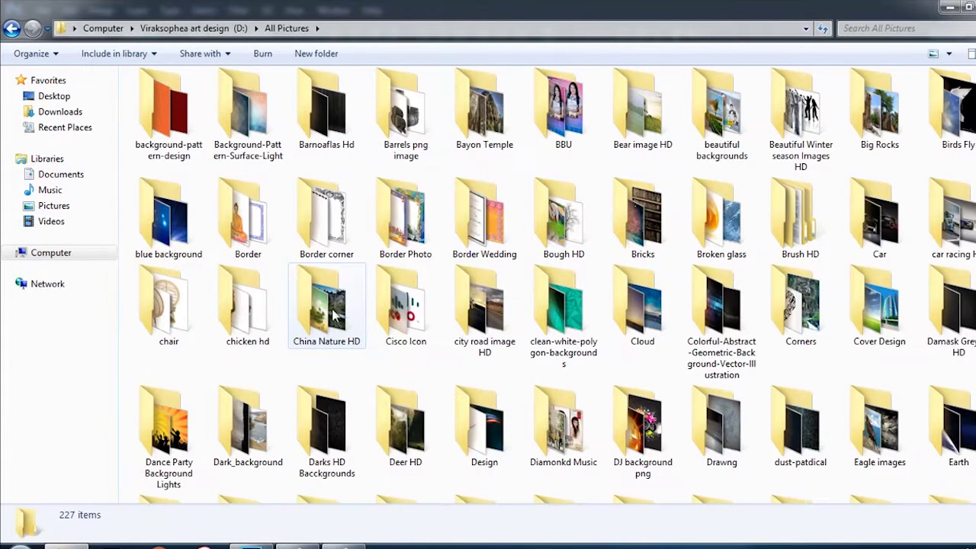
left_click(659, 317)
double_click(660, 316)
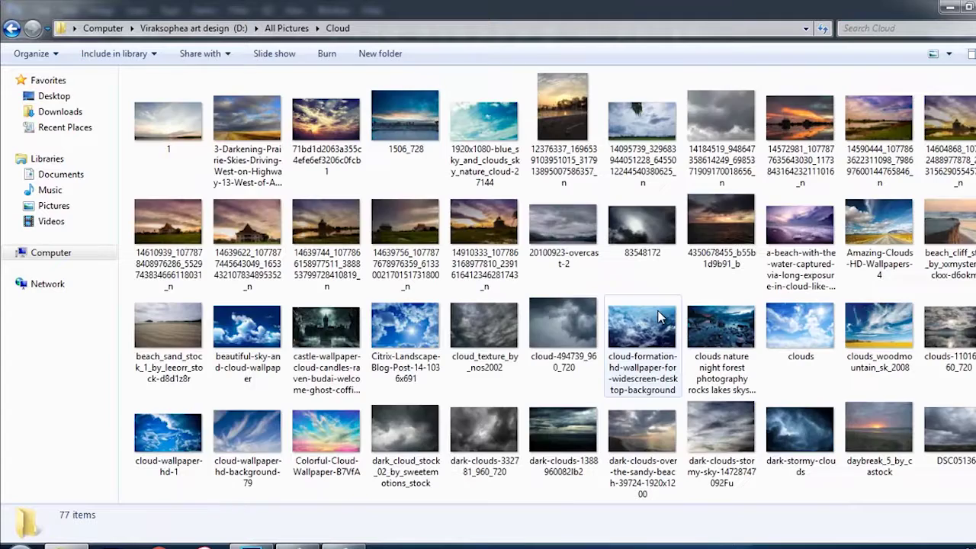
Step: Compare the serenity sky and rain-cloud photos, and preview a stormy cloud photo full size
scroll(659, 316, "down", 4)
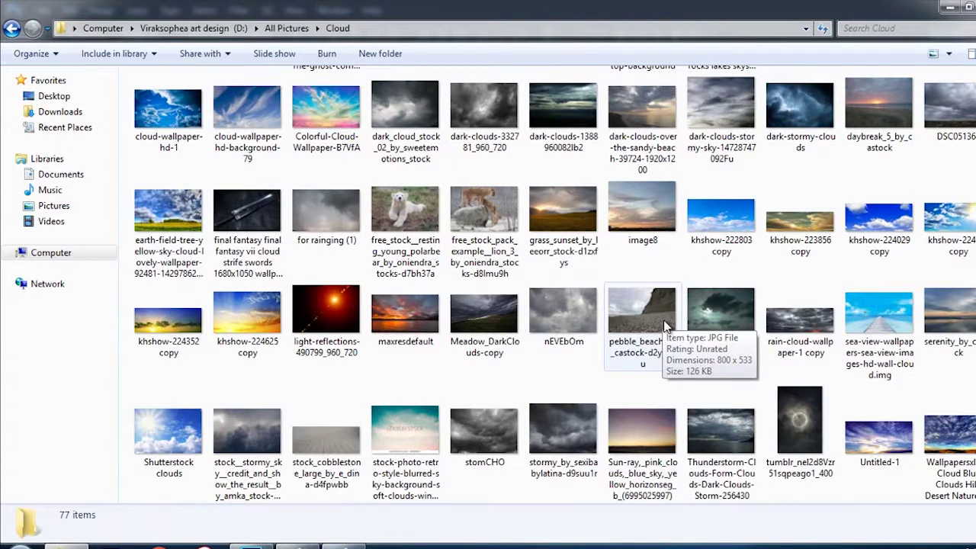
scroll(594, 338, "up", 3)
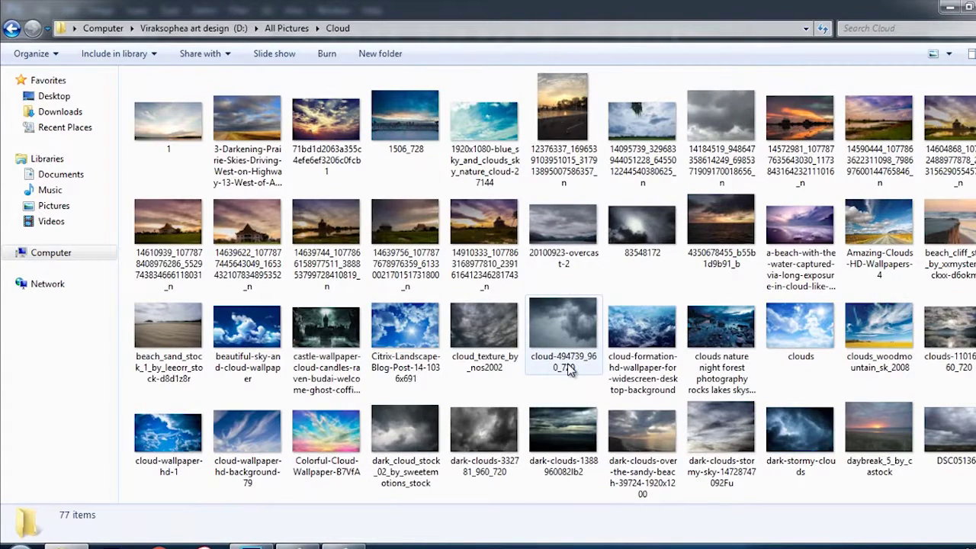
mouse_move(642, 442)
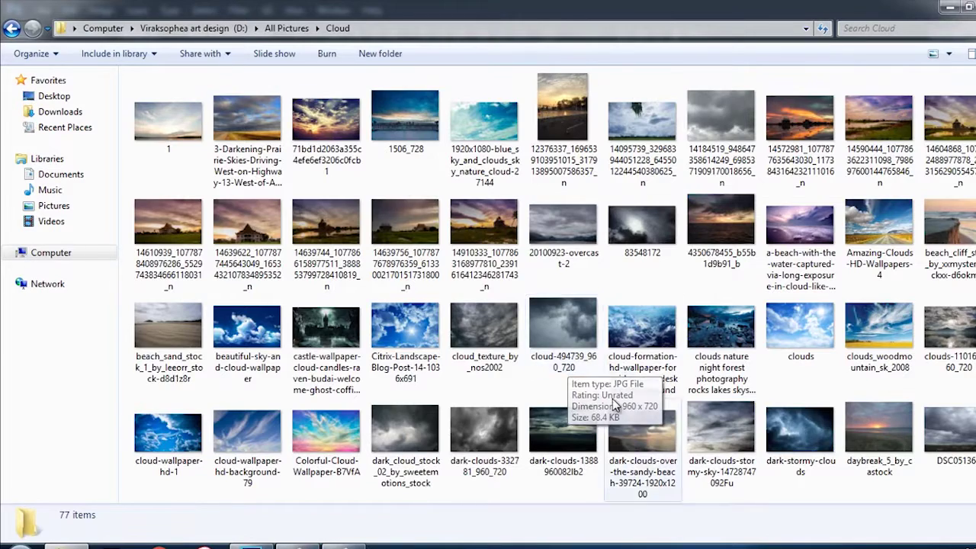
scroll(568, 368, "down", 3)
left_click(947, 320)
left_click(795, 328)
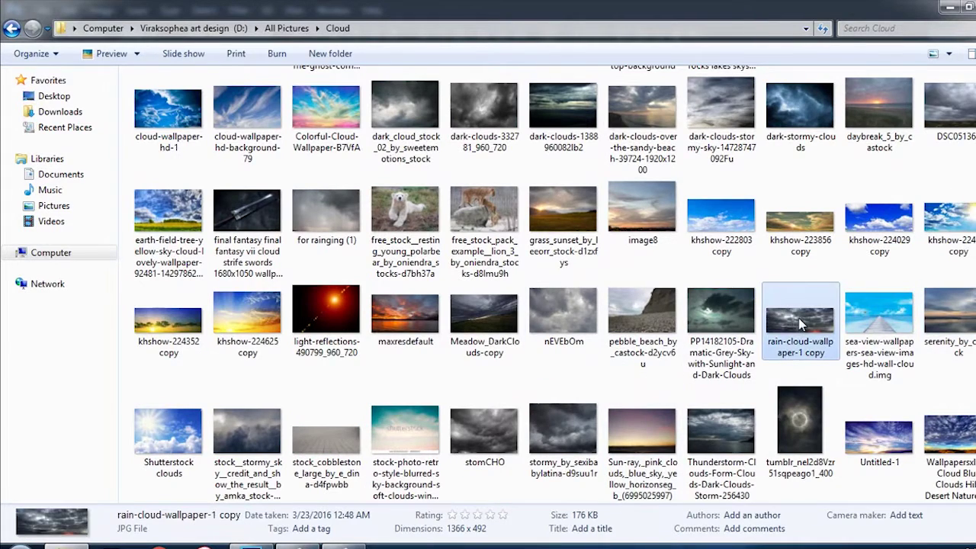
scroll(958, 304, "up", 3)
double_click(949, 431)
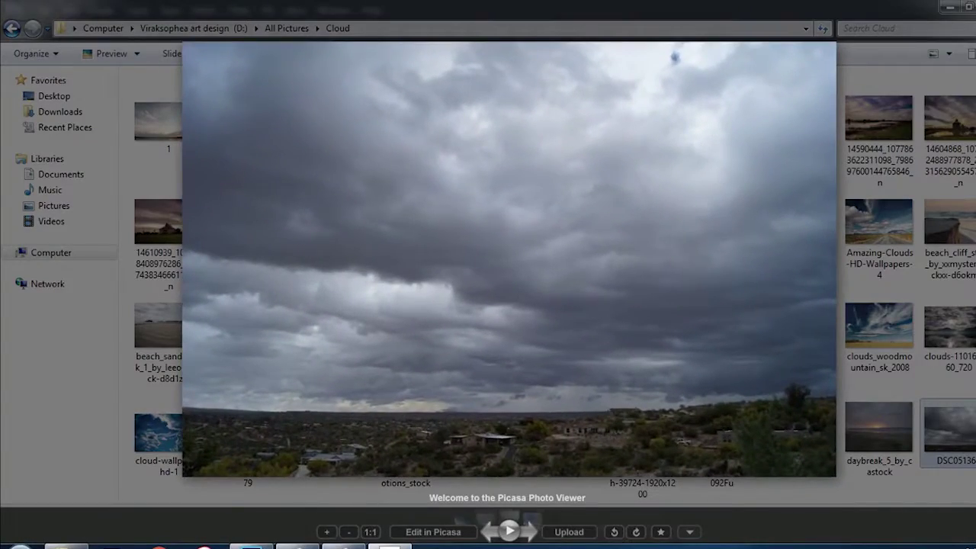
left_click(769, 520)
Step: Check details of cloud-494739_960_720, nEVEbOm, dark-clouds and dark_cloud_stock_02 photos
left_click(562, 314)
scroll(556, 345, "down", 3)
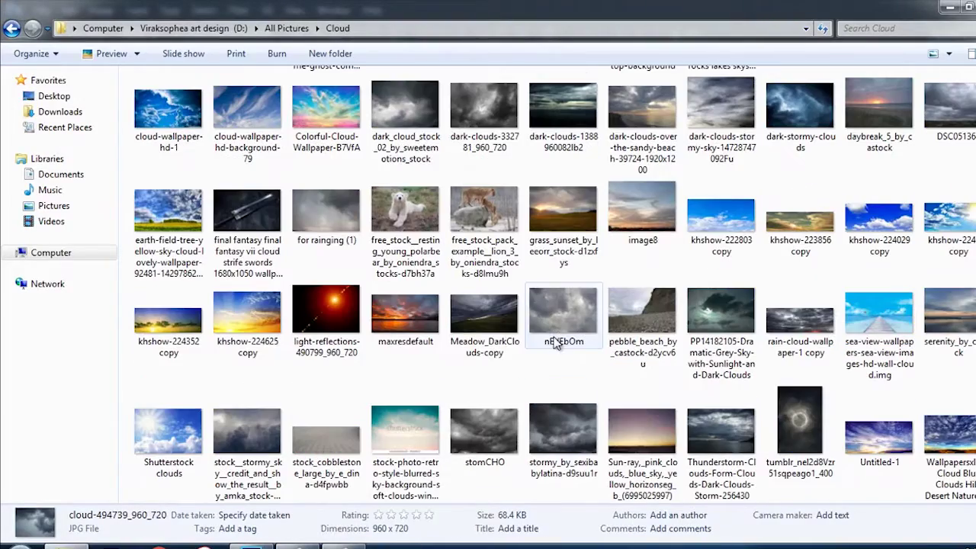
left_click(555, 327)
left_click(560, 427)
left_click(560, 312)
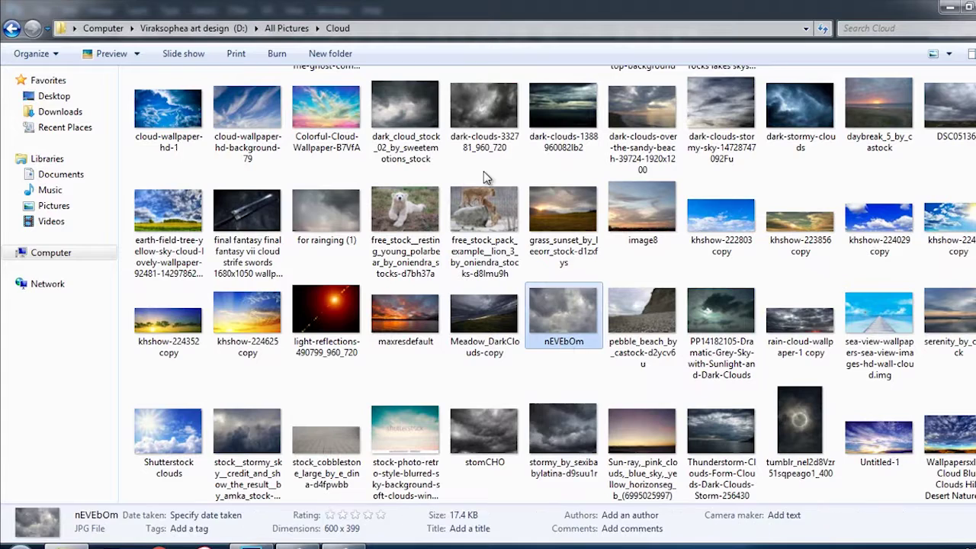
left_click(489, 136)
left_click(431, 131)
scroll(431, 160, "up", 3)
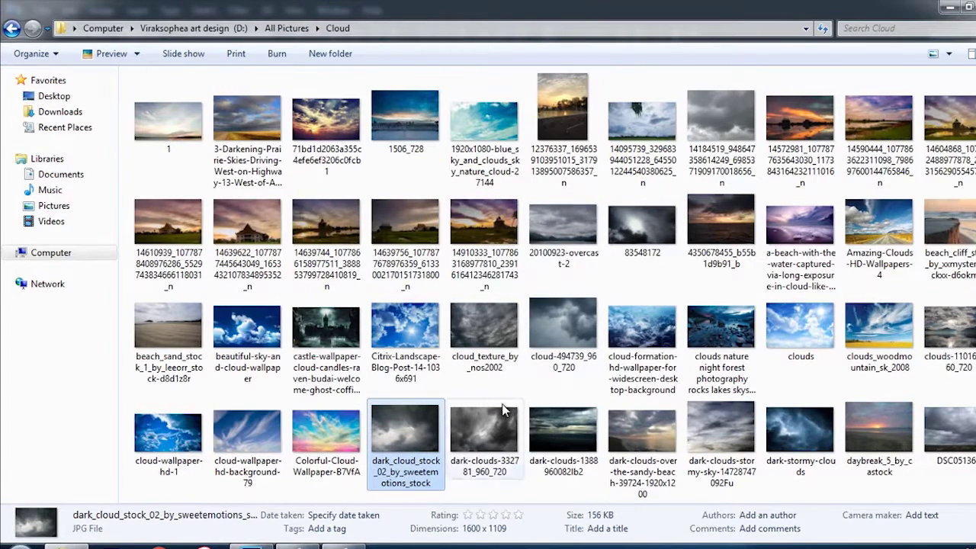
Step: Preview dark-clouds, dark_cloud_stock_02 and 20100923-overcast-2, then drag the overcast photo into Photoshop
double_click(501, 415)
key("Escape")
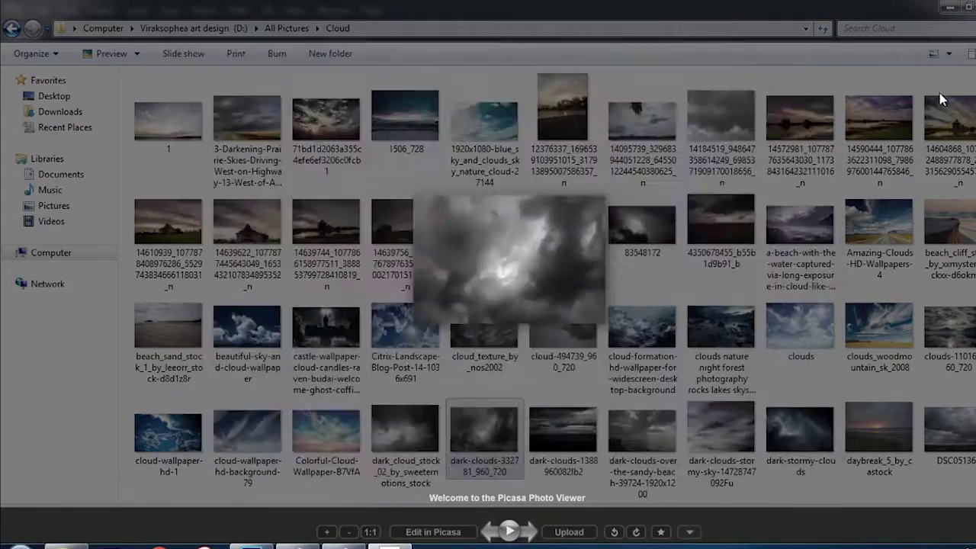
double_click(406, 438)
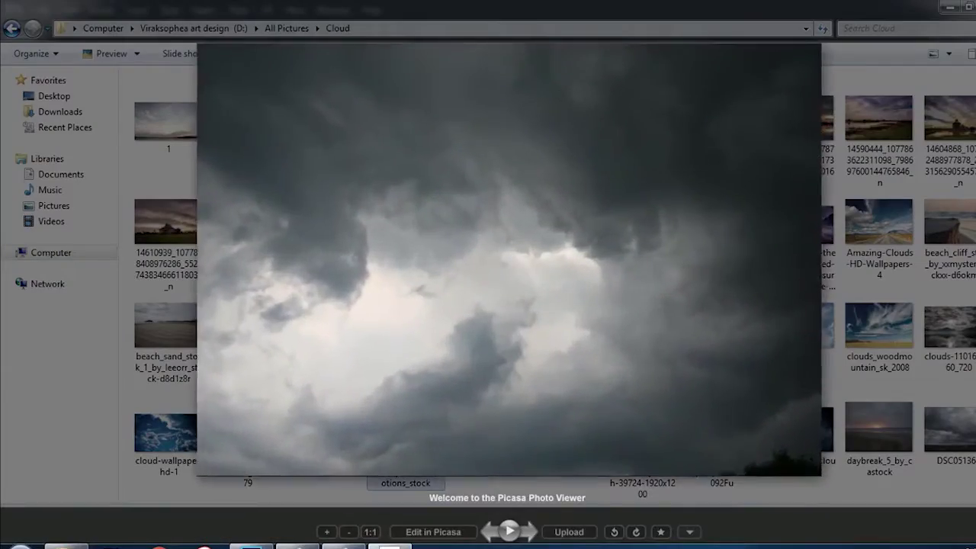
key("Escape")
left_click(587, 244)
key("Return")
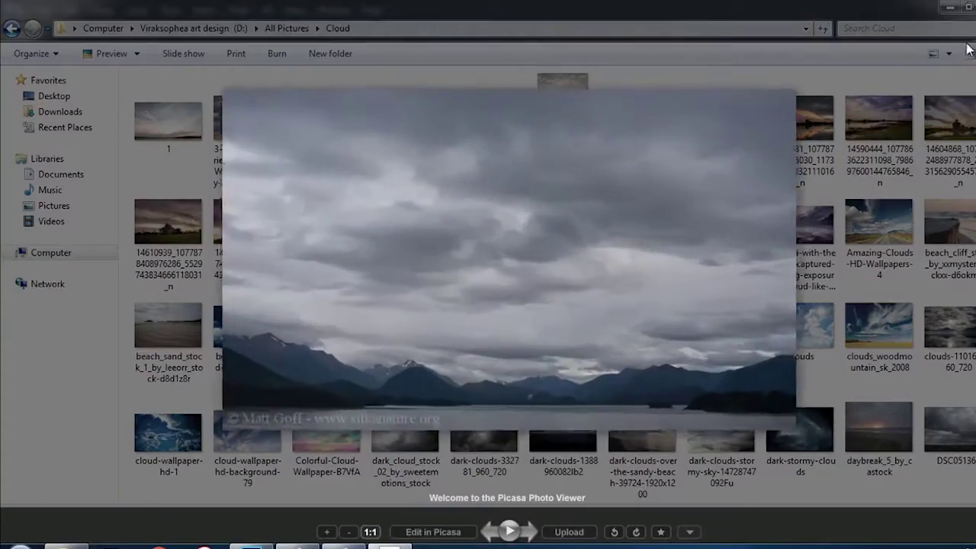
key("Escape")
mouse_move(567, 224)
left_mouse_down()
mouse_move(308, 518)
mouse_move(198, 64)
left_mouse_up()
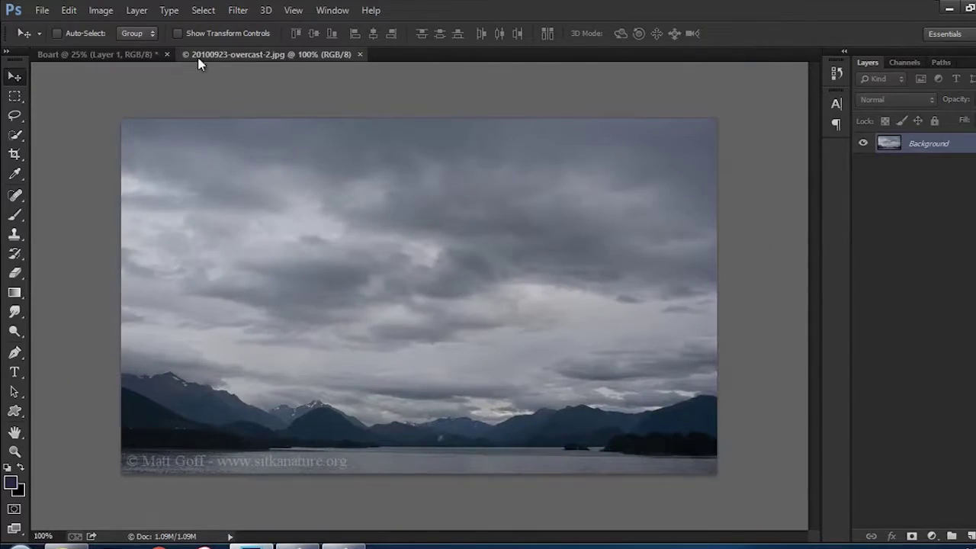
Step: Give Layer 1 a mask and gradient-fade the sea photo's sky to white
left_click(143, 58)
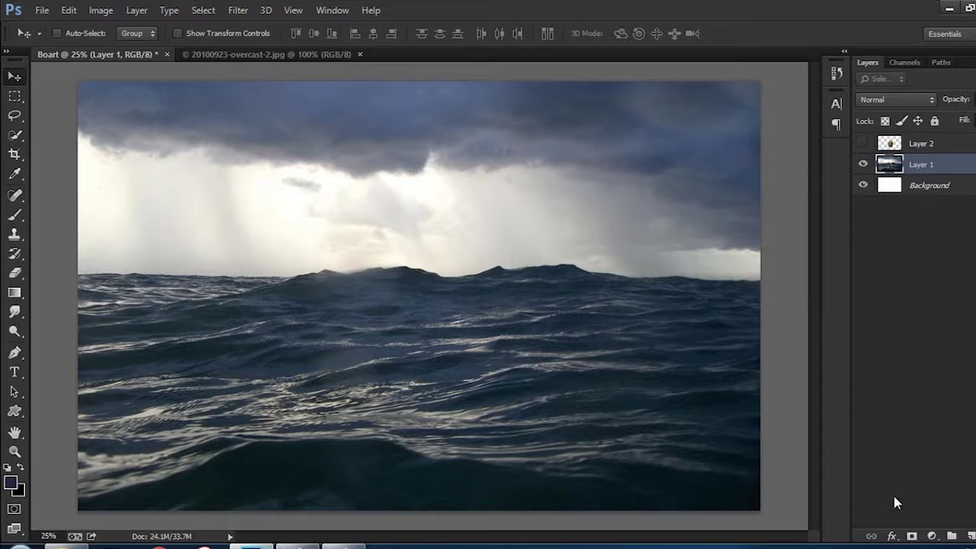
left_click(910, 535)
key("g")
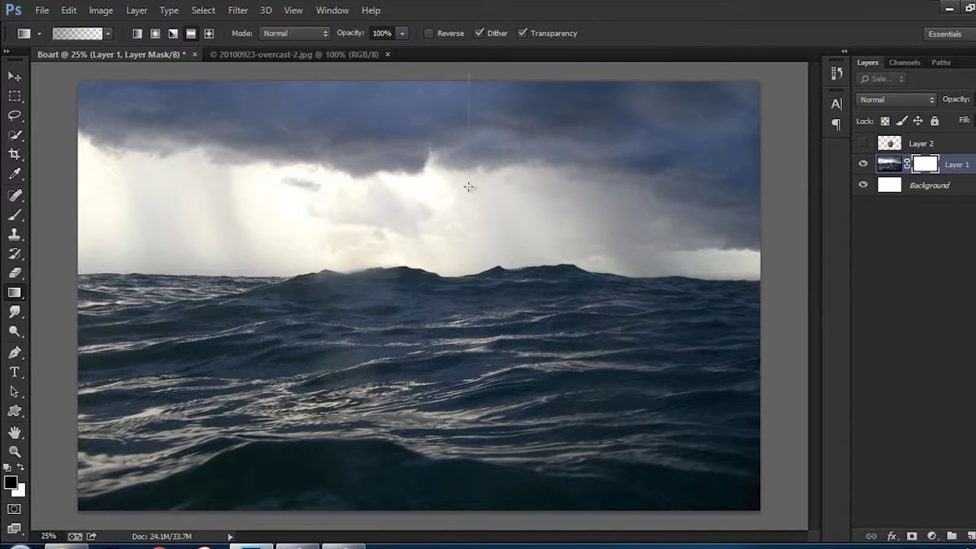
left_click_drag(465, 98, 468, 149)
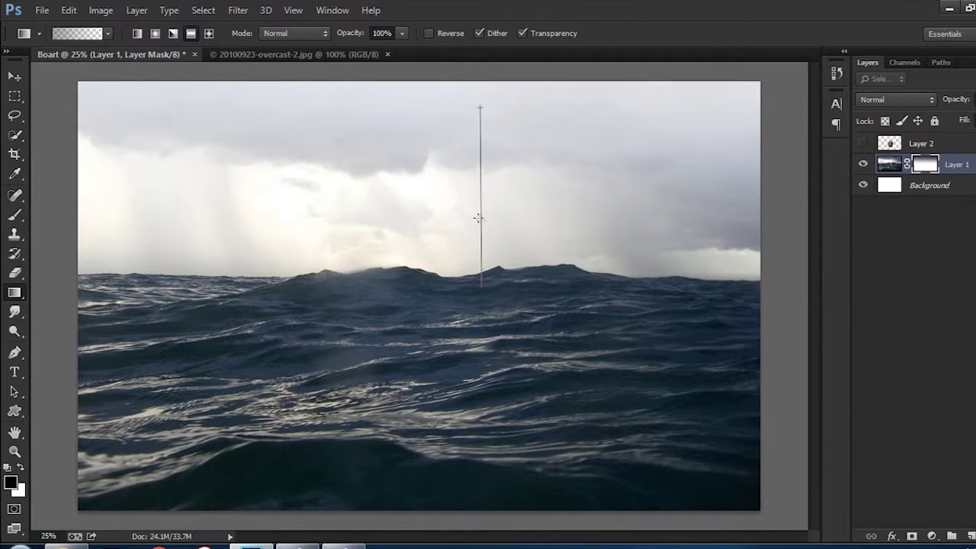
left_click_drag(480, 107, 480, 272)
left_click_drag(479, 124, 479, 272)
left_click_drag(479, 157, 479, 221)
left_click_drag(479, 183, 479, 347)
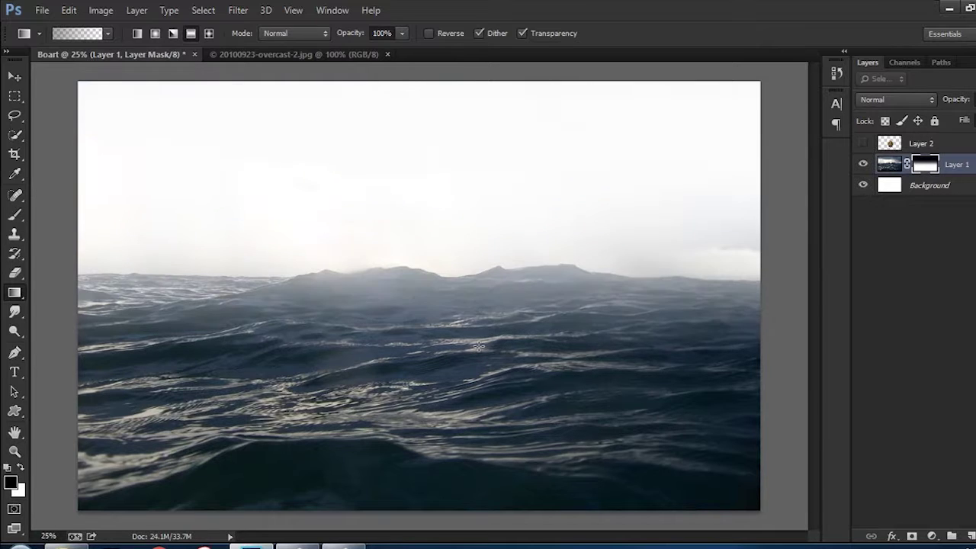
Step: Drag the overcast cloud photo into the Boart composition
key("v")
left_click(358, 54)
mouse_move(405, 221)
left_mouse_down()
mouse_move(412, 226)
mouse_move(168, 53)
mouse_move(492, 233)
left_mouse_up()
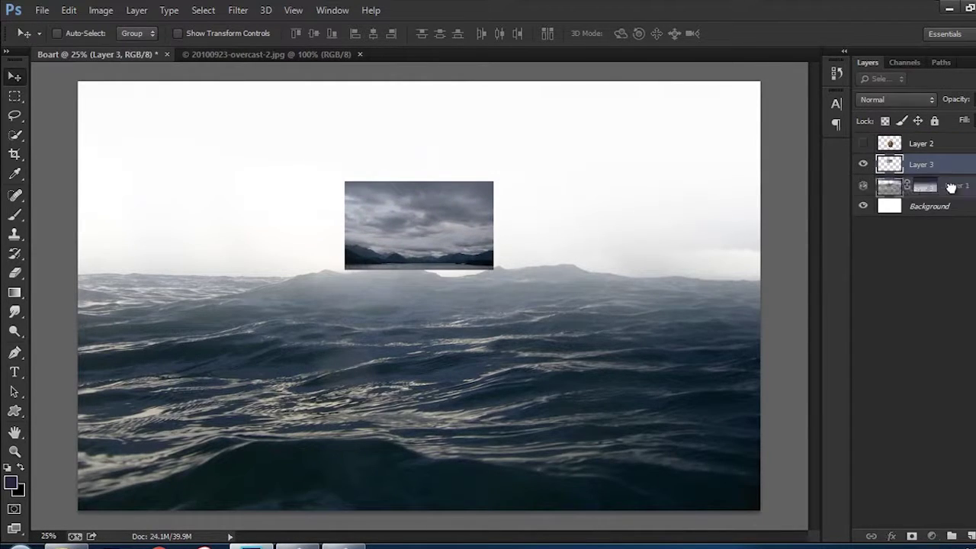
Step: Enlarge the cloud photo so it covers the whole canvas
key("ctrl+t")
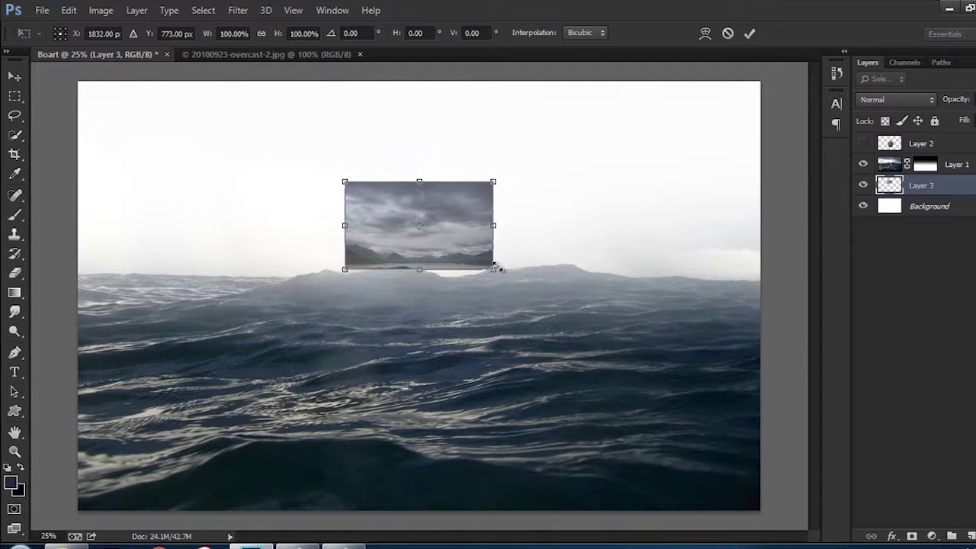
mouse_move(494, 267)
left_mouse_down()
mouse_move(772, 438)
mouse_move(764, 435)
left_mouse_up()
mouse_move(716, 329)
left_mouse_down()
mouse_move(720, 383)
mouse_move(719, 371)
left_mouse_up()
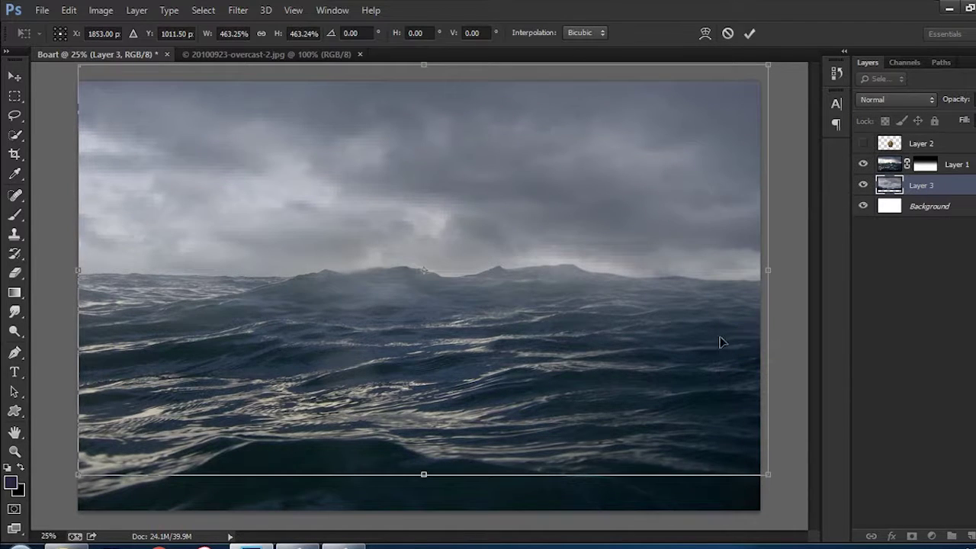
key("Return")
Step: Shorten the sea layer from the top to reveal more sky
left_click(945, 164)
key("ctrl+t")
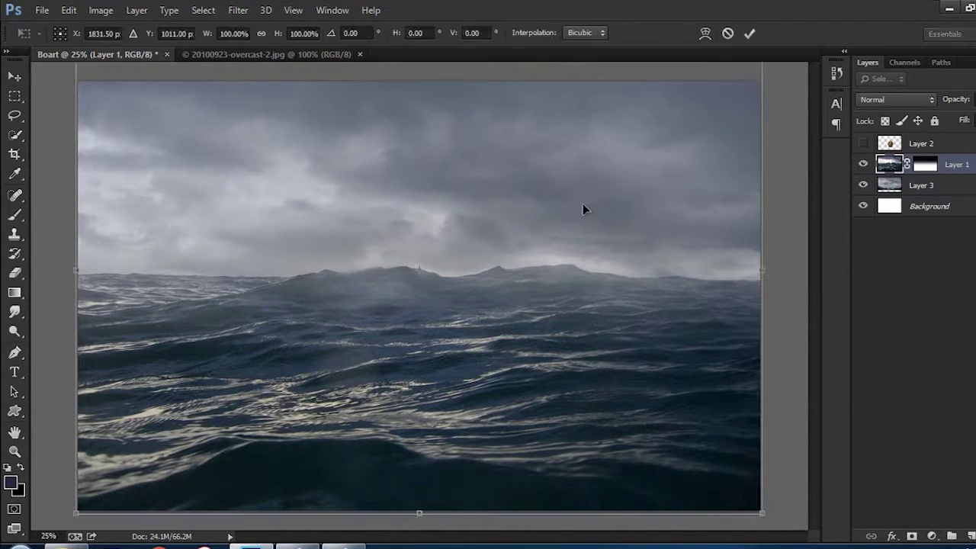
key("ctrl+minus")
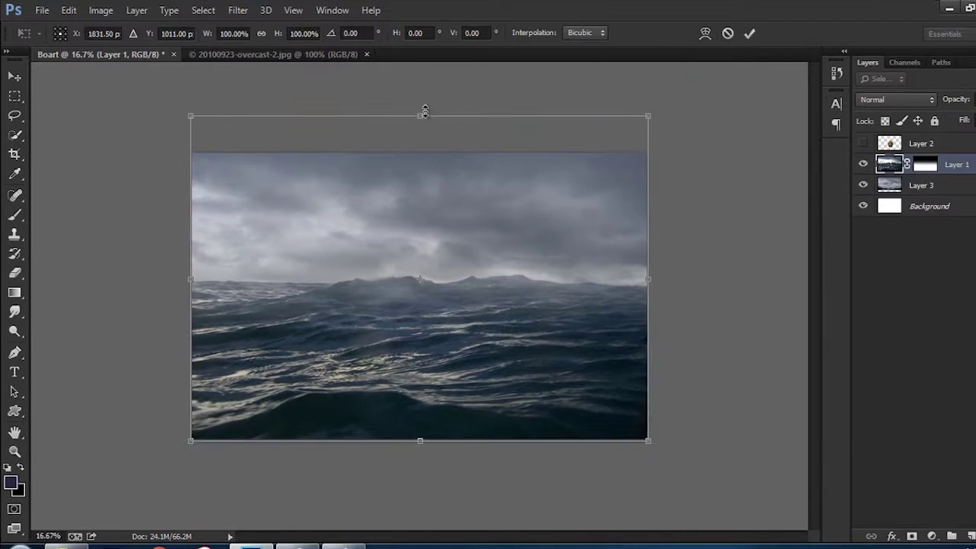
left_click_drag(424, 111, 433, 158)
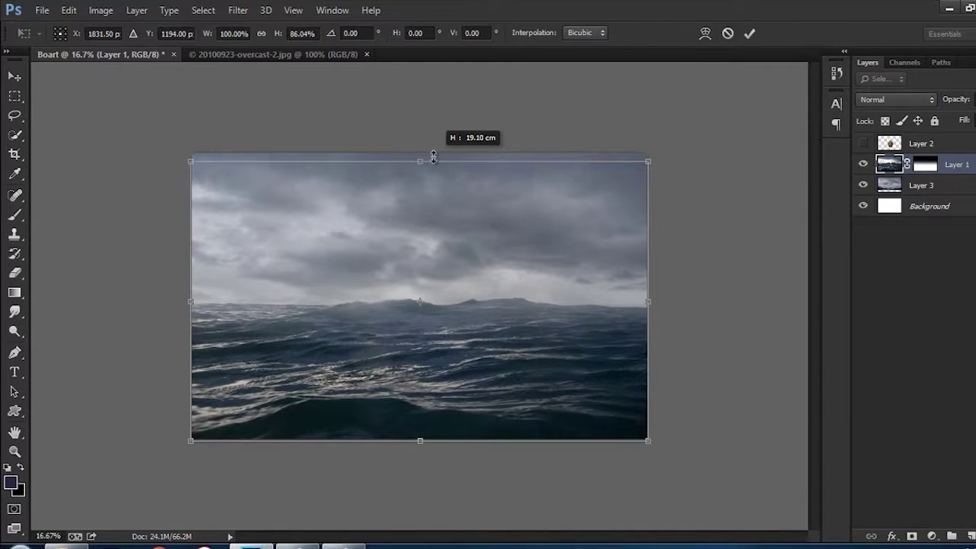
key("Return")
key("ctrl+plus")
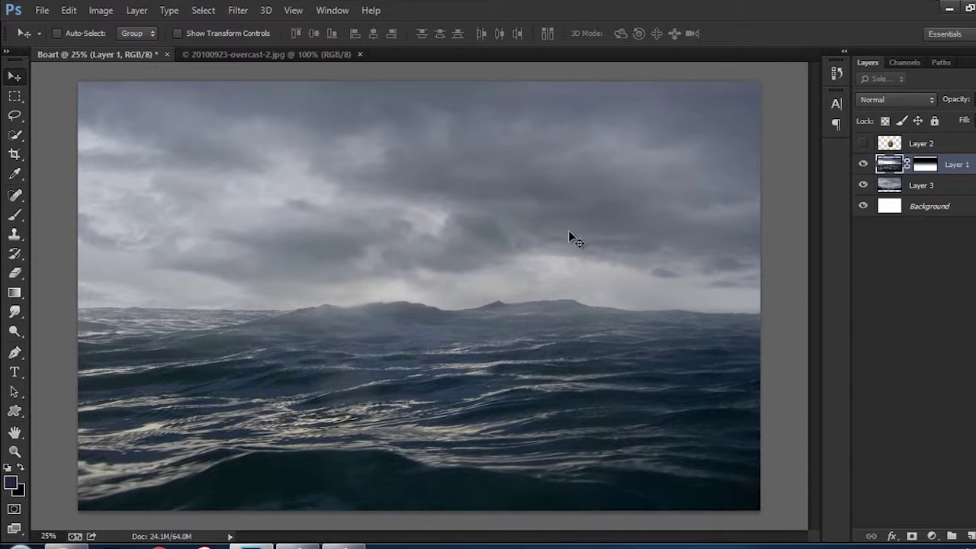
Step: Nudge Layer 3 upward, add a layer mask to it, and show the boat layer again
right_click(571, 236)
left_click(606, 243)
mouse_move(616, 256)
left_mouse_down()
mouse_move(614, 207)
mouse_move(613, 250)
left_mouse_up()
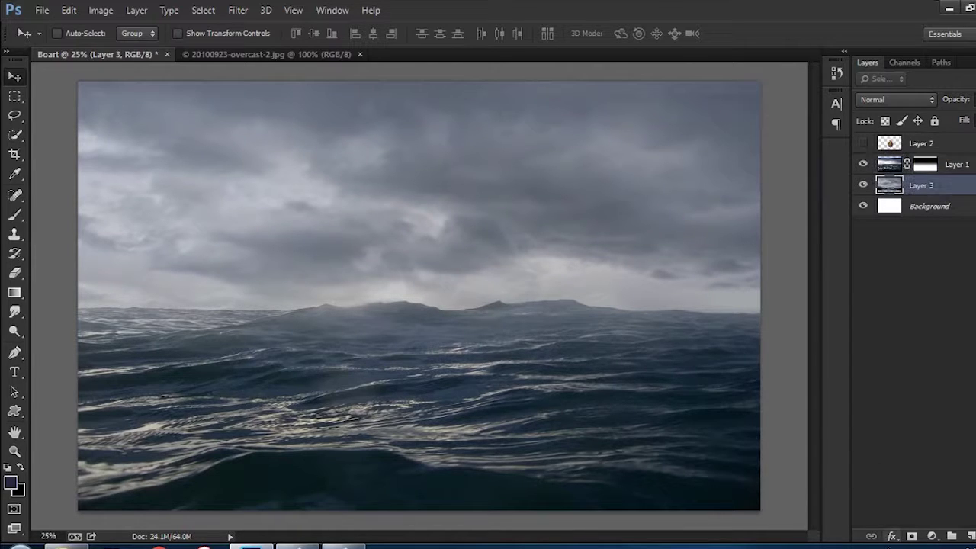
left_click(912, 537)
key("g")
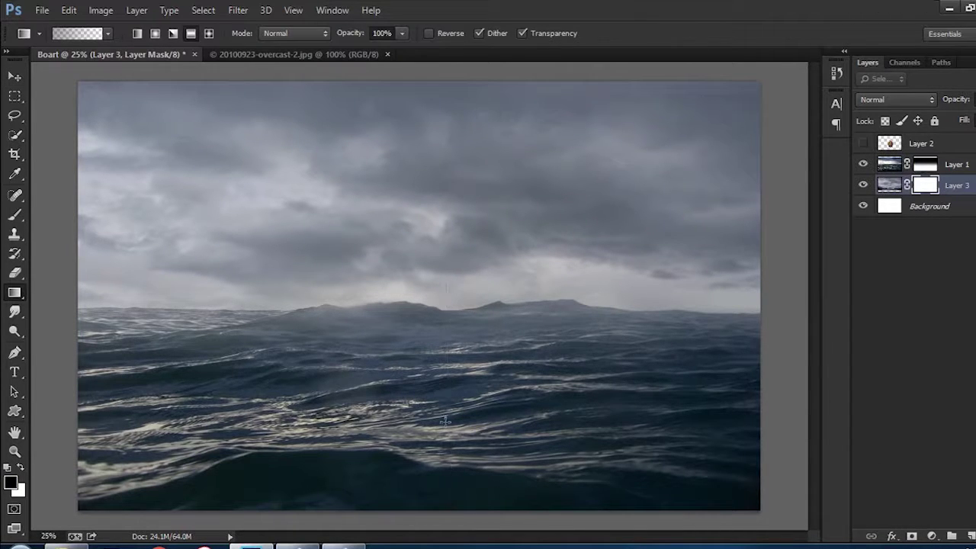
key("v")
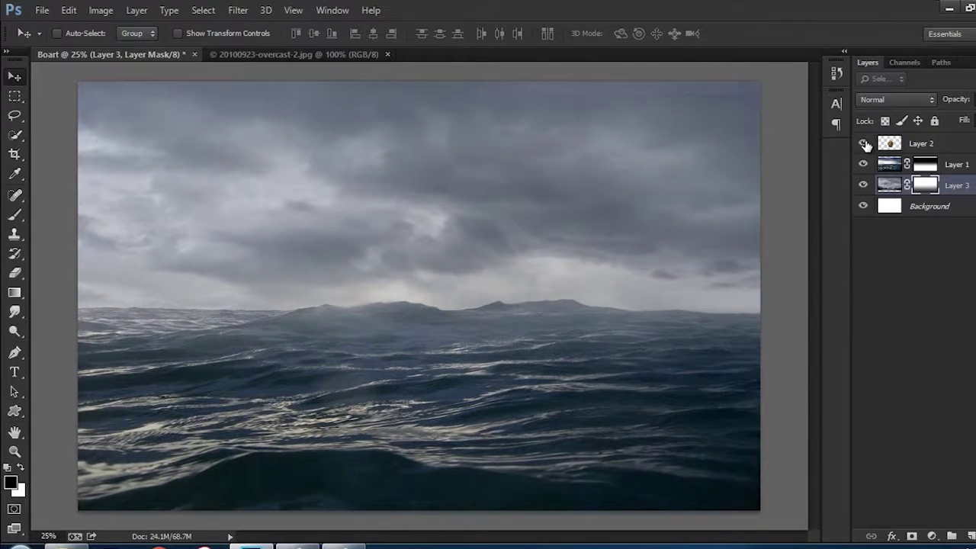
left_click(863, 143)
left_click(894, 149)
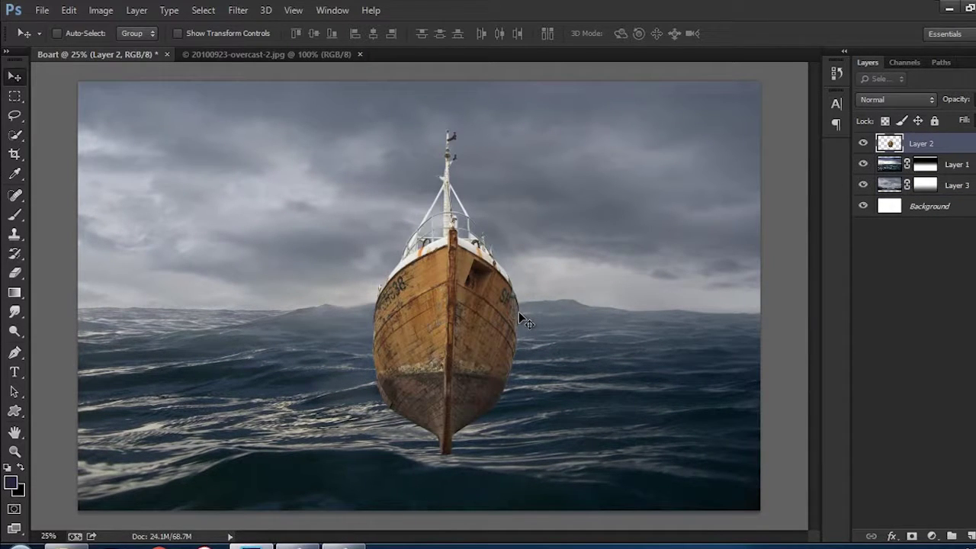
Step: Shrink the boat slightly, then toggle the cloud photo layer to check the blend
key("ctrl+t")
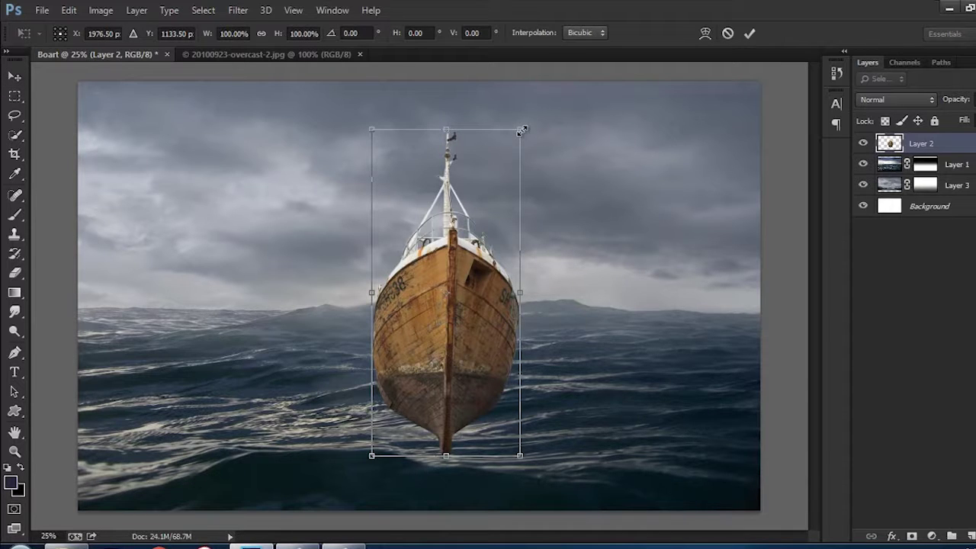
left_click_drag(521, 131, 518, 135)
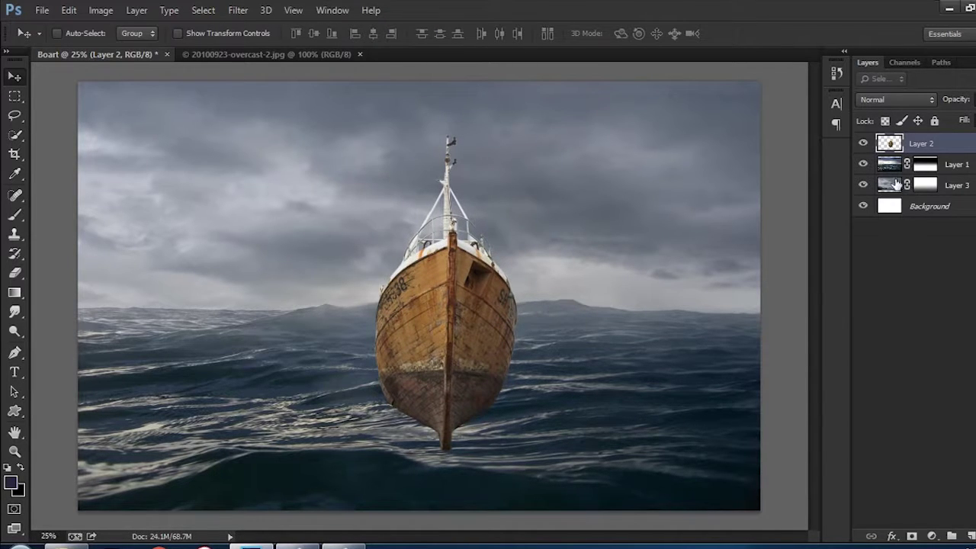
left_click(896, 183)
left_click(860, 187)
left_click(862, 185)
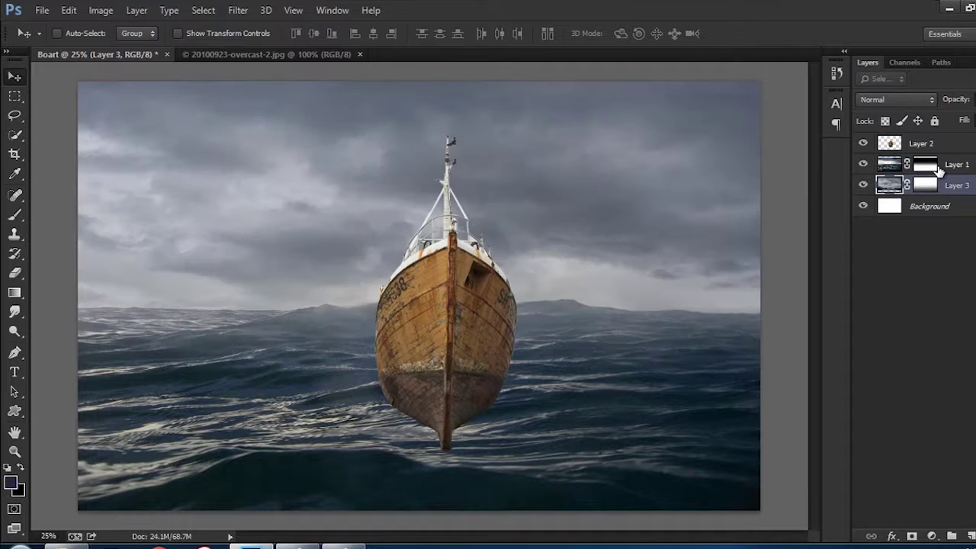
left_click(924, 164)
key("b")
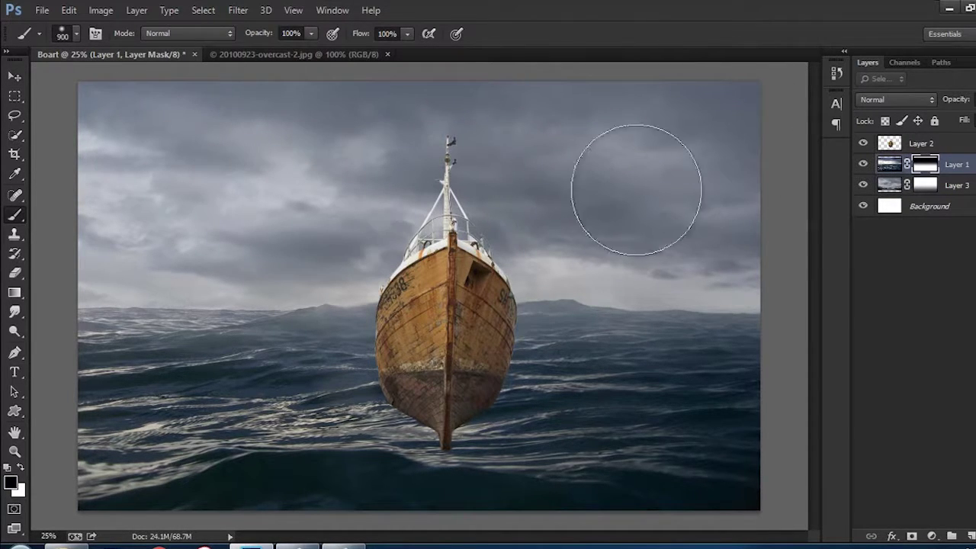
key("v")
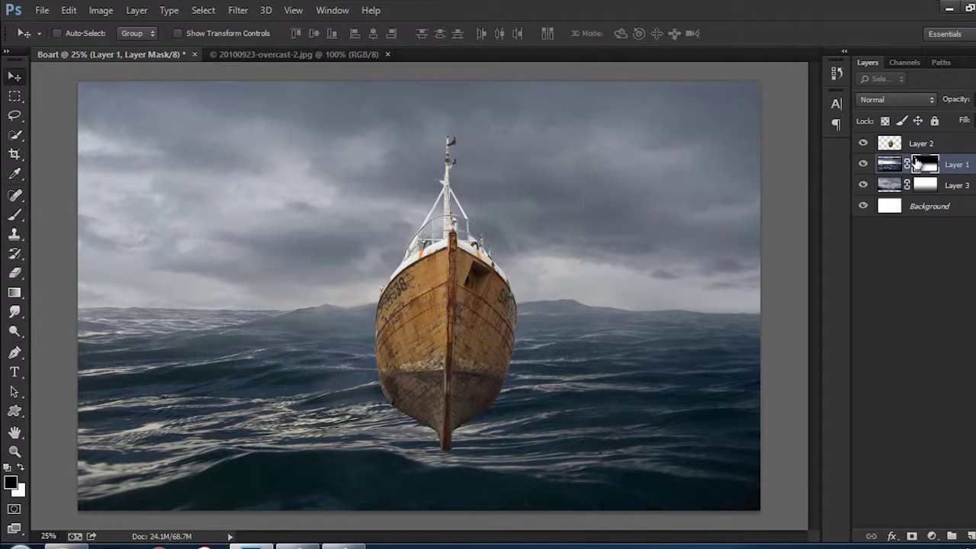
Step: Add a mask to boat Layer 2 and soften its hull bottom with a small brush
key("alt+bracketright")
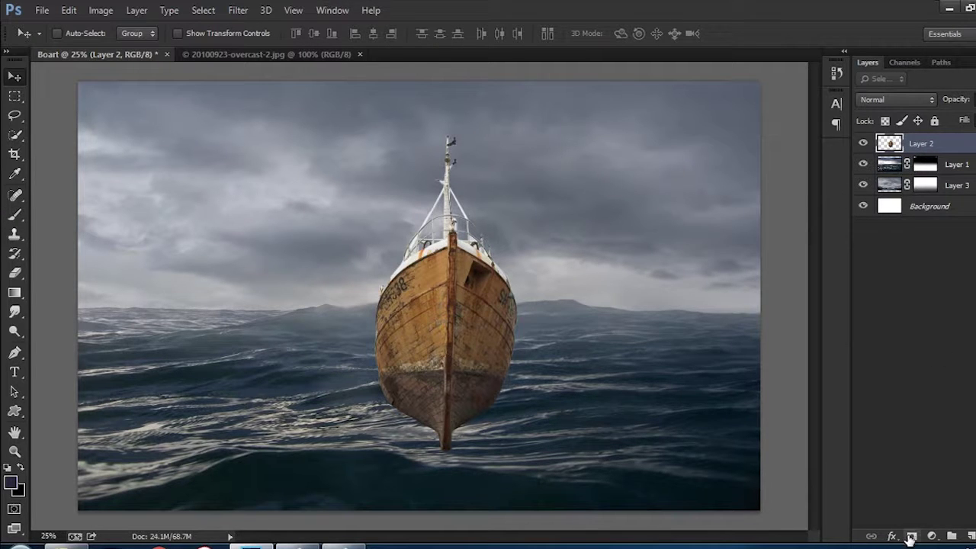
left_click(910, 536)
scroll(490, 385, "up", 1)
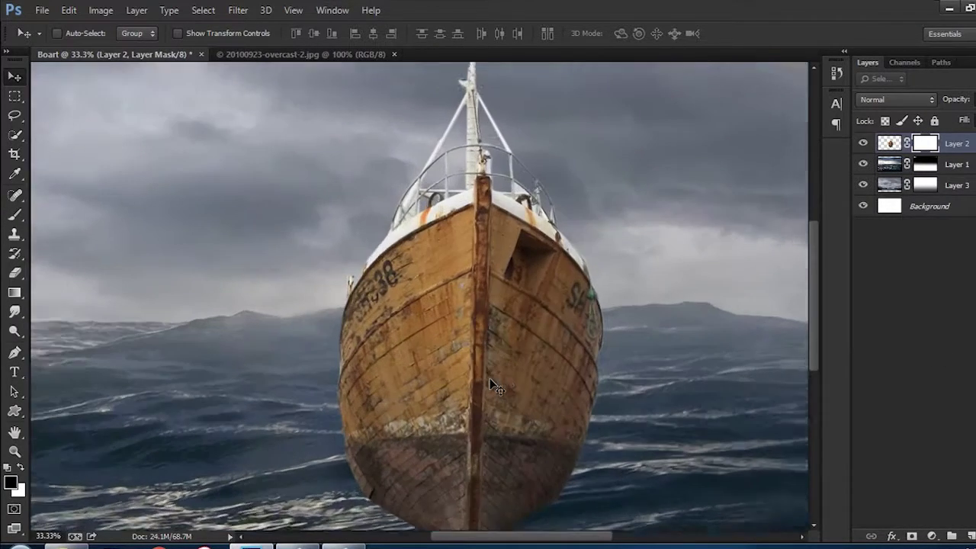
scroll(487, 381, "up", 1)
key("b")
scroll(475, 415, "down", 1)
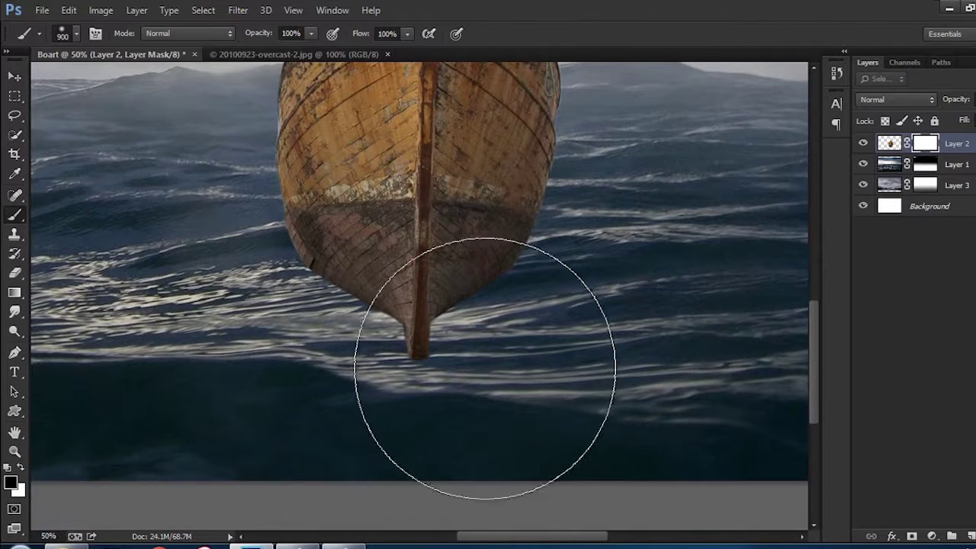
key("bracketleft")
key("bracketleft")
key("bracketleft")
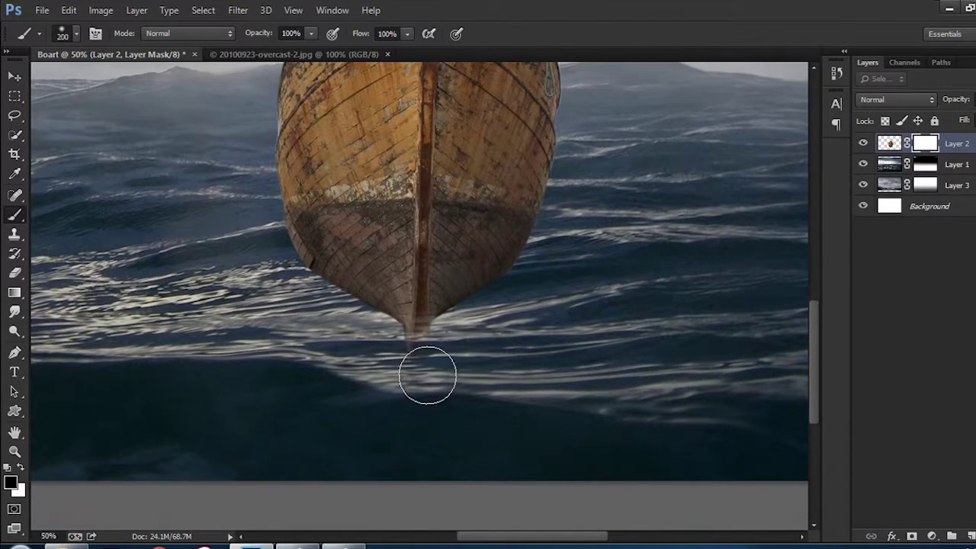
key("v")
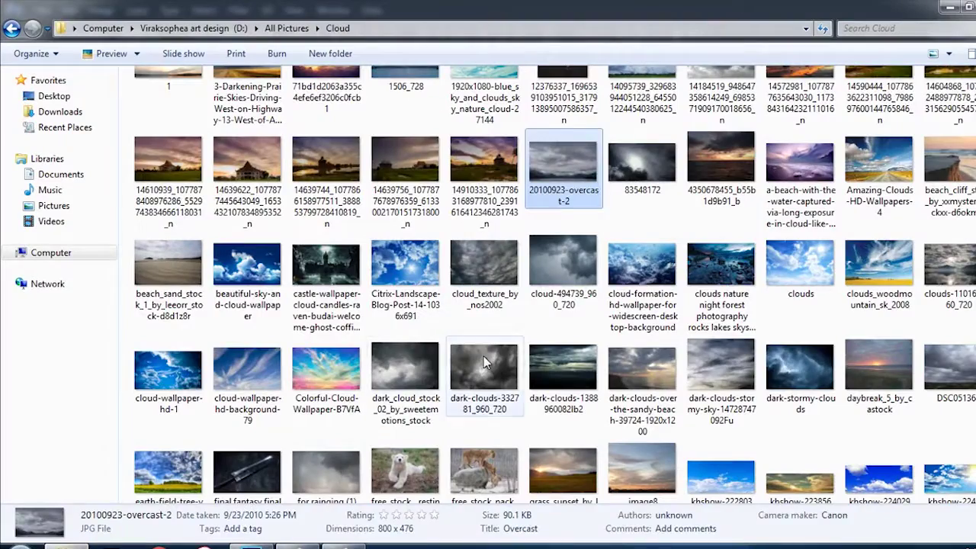
Step: Browse the image folders and open the 'water splash images photoshop PNG' folder
scroll(690, 336, "down", 3)
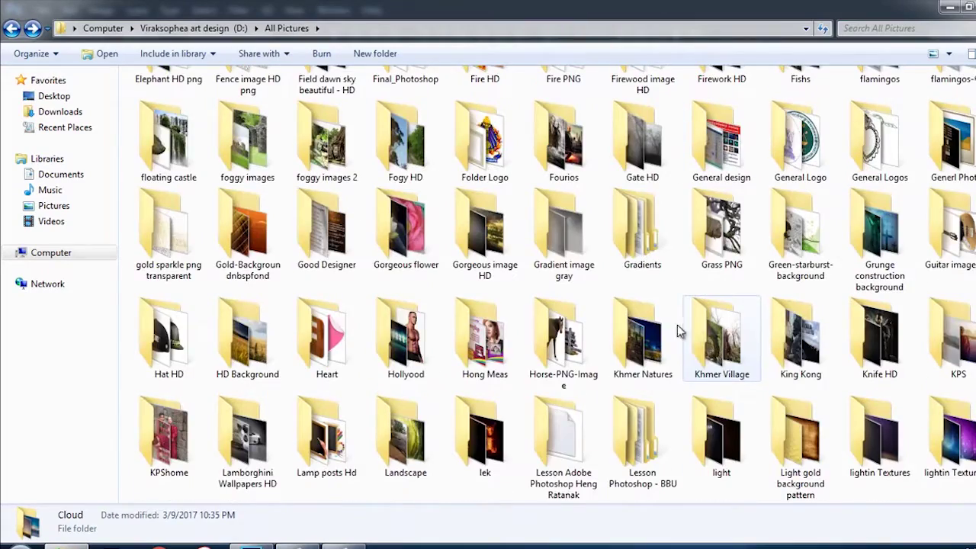
scroll(690, 327, "down", 3)
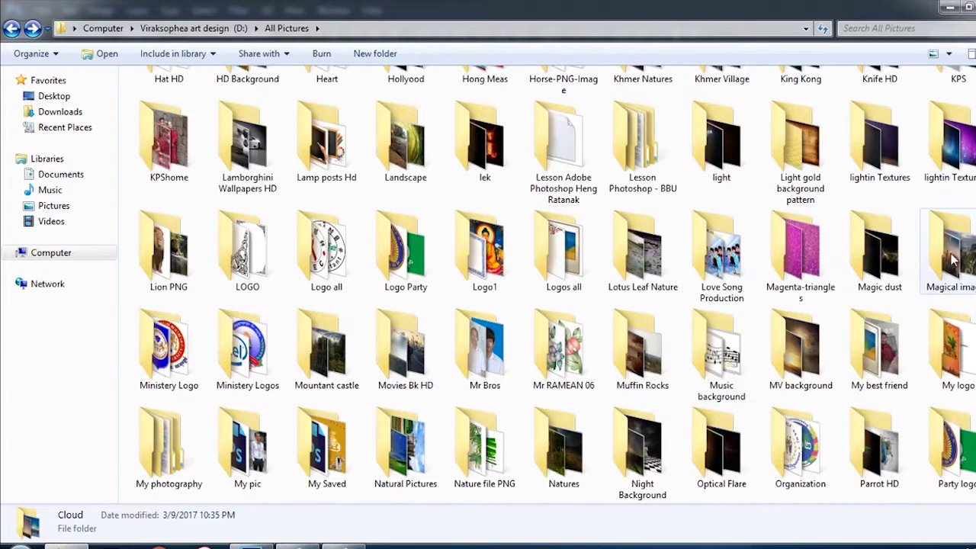
scroll(952, 260, "down", 6)
scroll(568, 338, "down", 1)
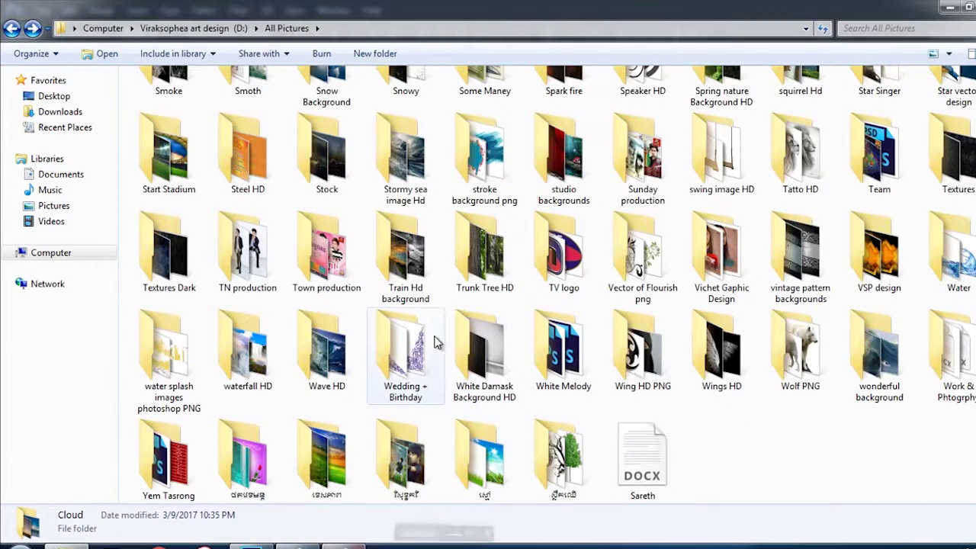
left_click(438, 304)
scroll(437, 304, "up", 3)
left_click(329, 195)
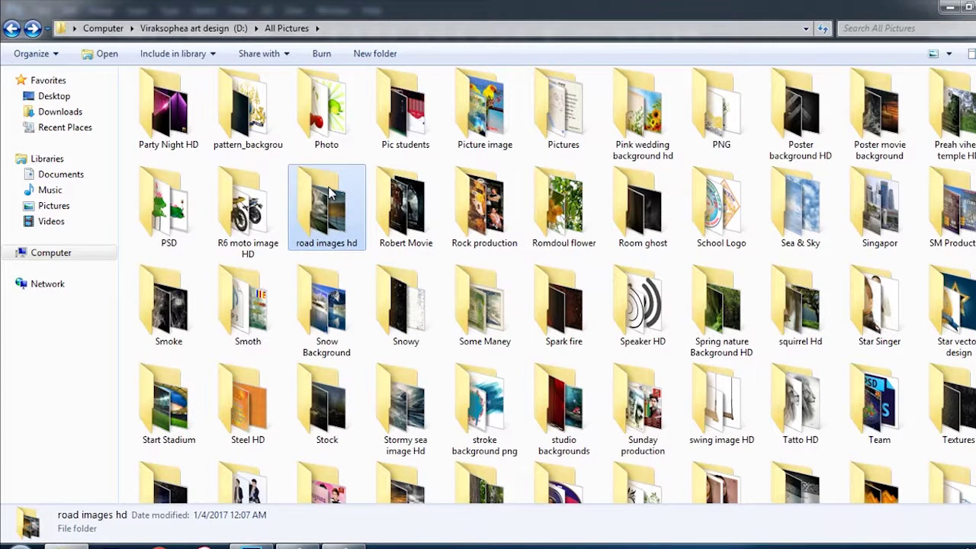
scroll(756, 281, "down", 3)
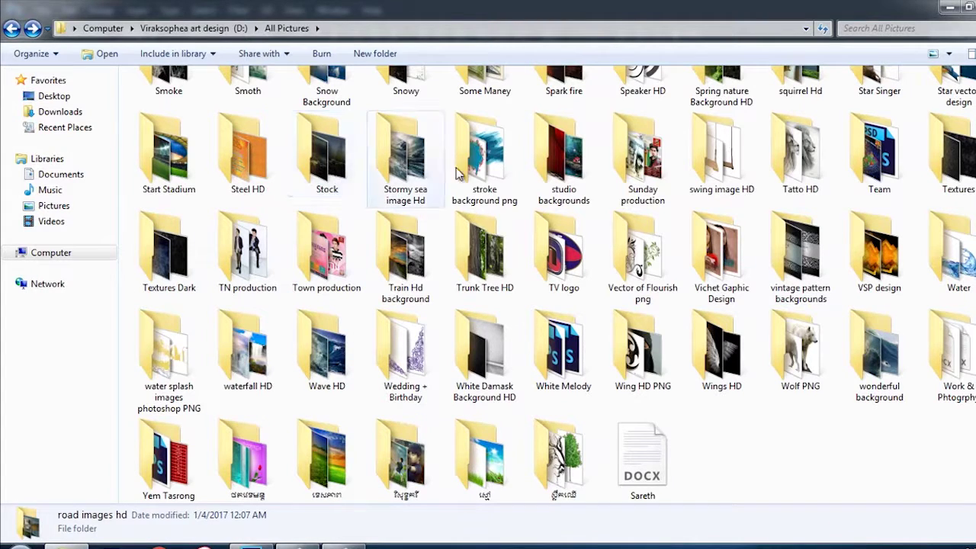
left_click(810, 168)
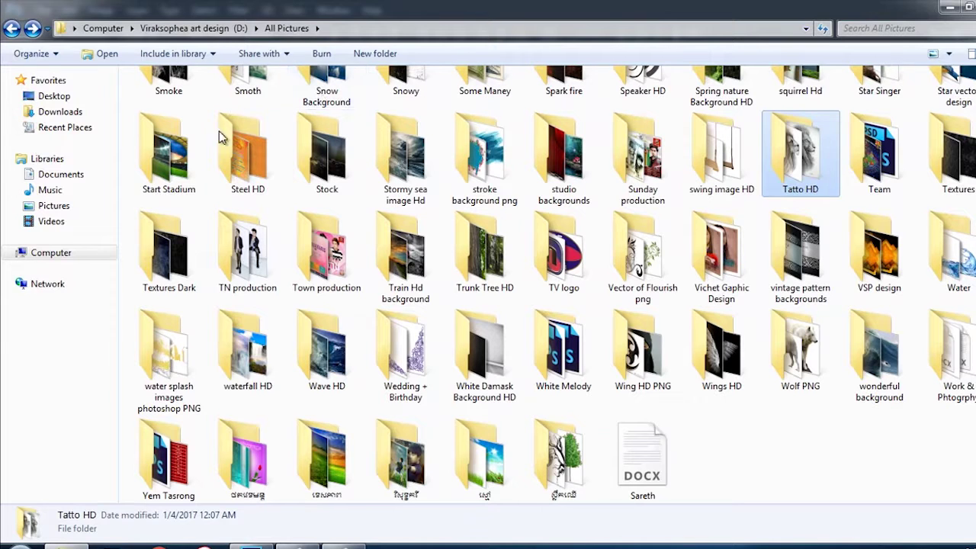
left_click(182, 247)
left_click(246, 354)
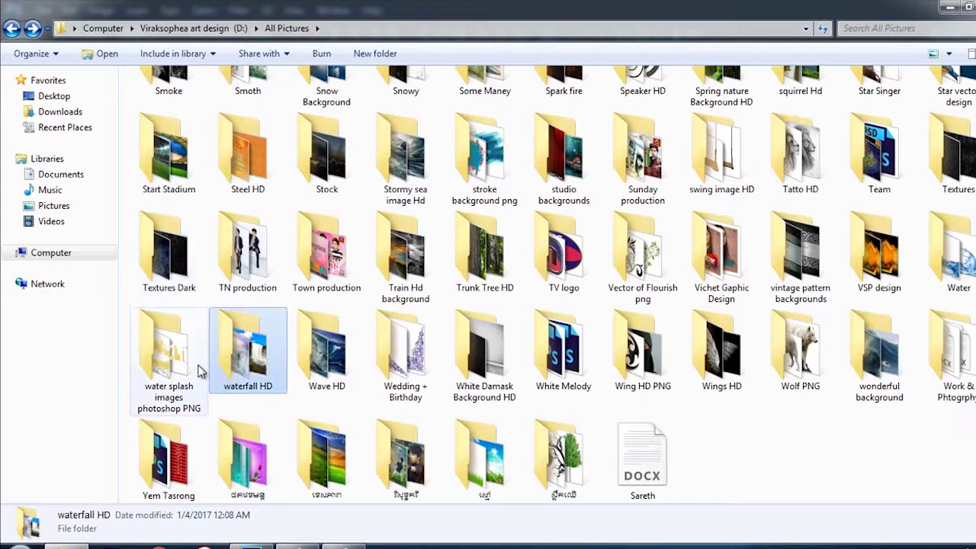
double_click(168, 350)
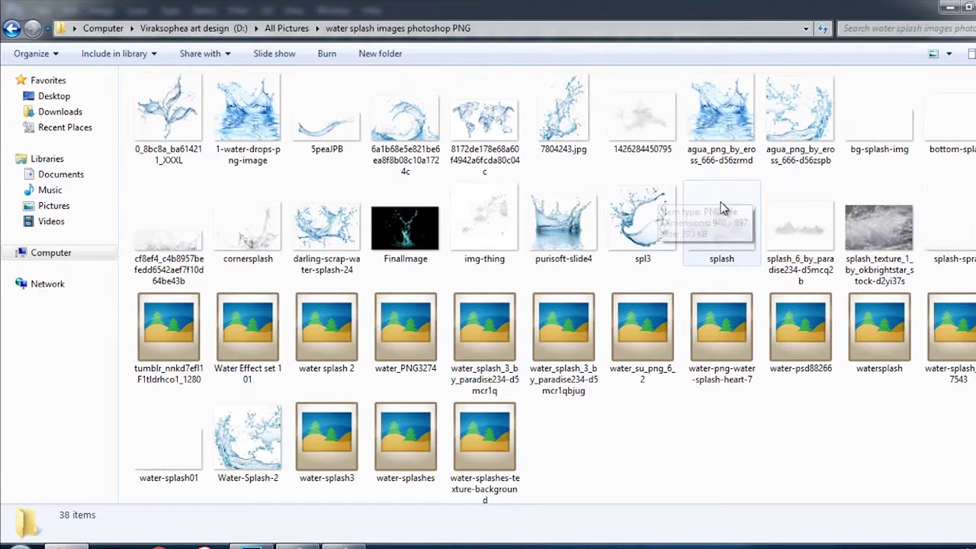
Step: Preview the splash_6, water-splash3 and Water Effect set 1 images
double_click(809, 231)
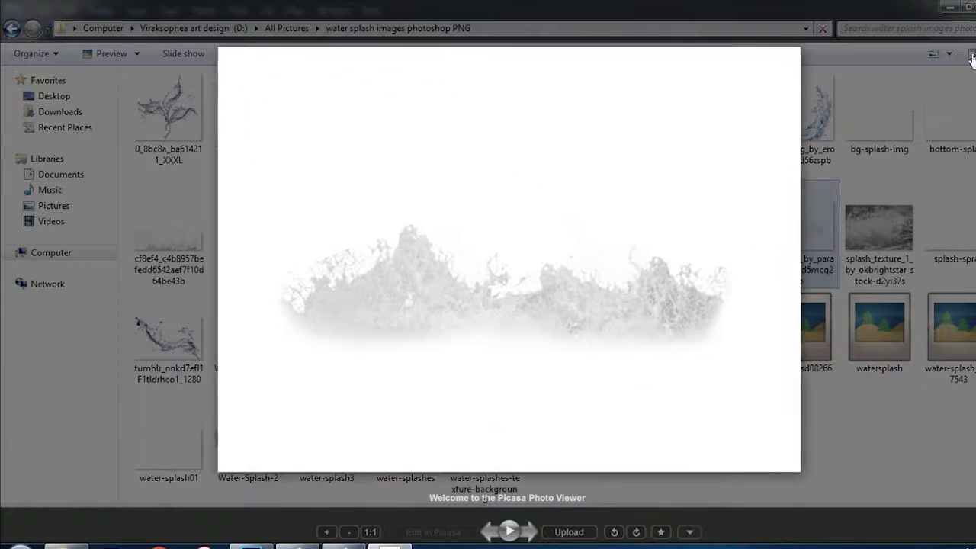
left_click(854, 238)
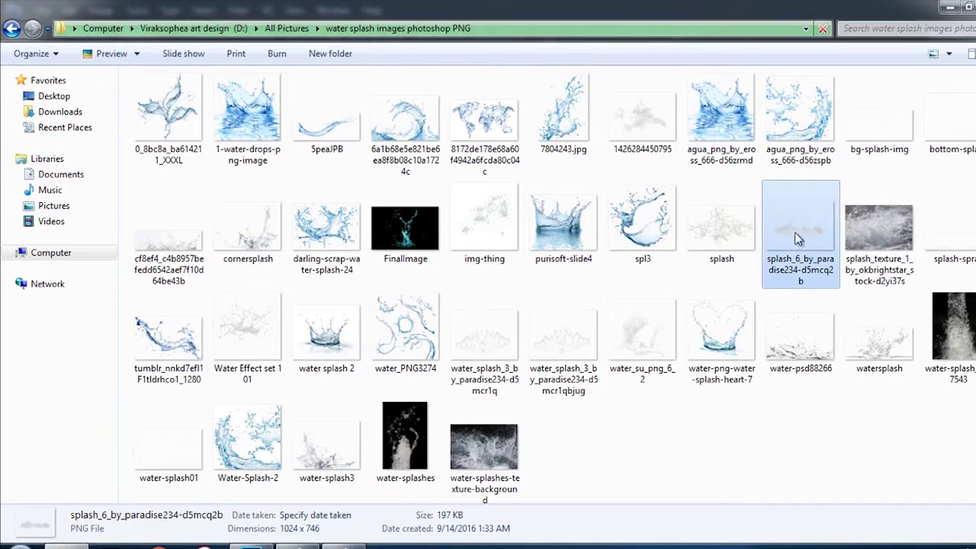
left_click(846, 340)
left_click(495, 436)
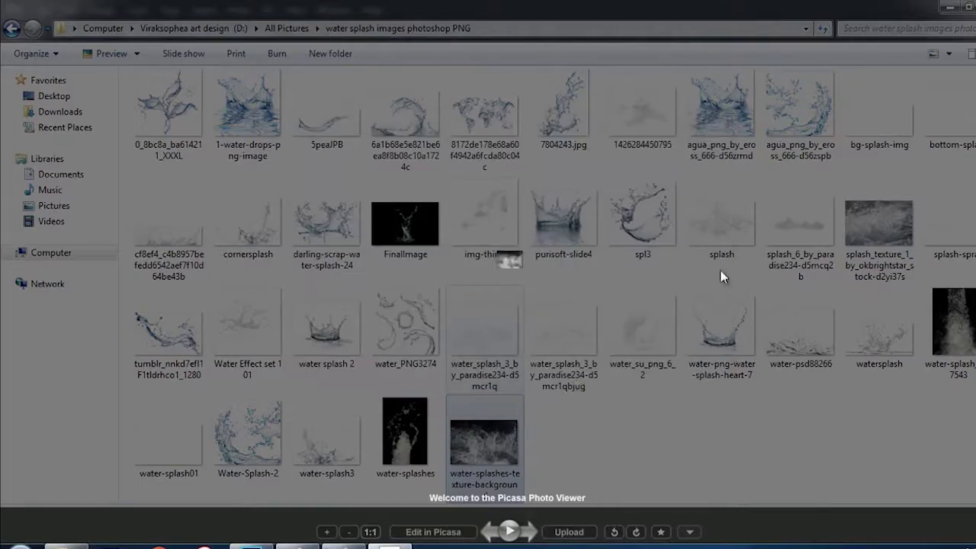
left_click(506, 272)
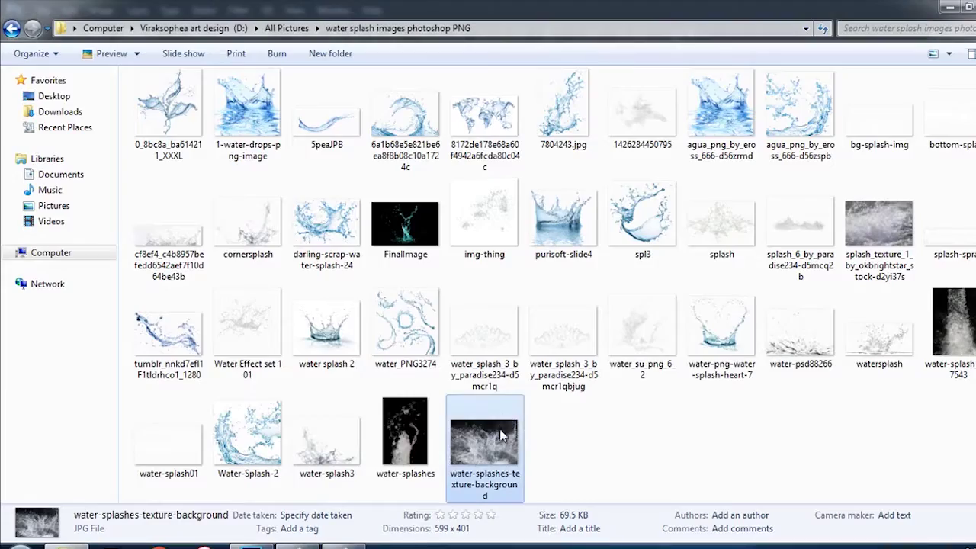
mouse_move(472, 442)
left_mouse_down()
mouse_move(343, 503)
mouse_move(336, 450)
left_mouse_up()
double_click(335, 445)
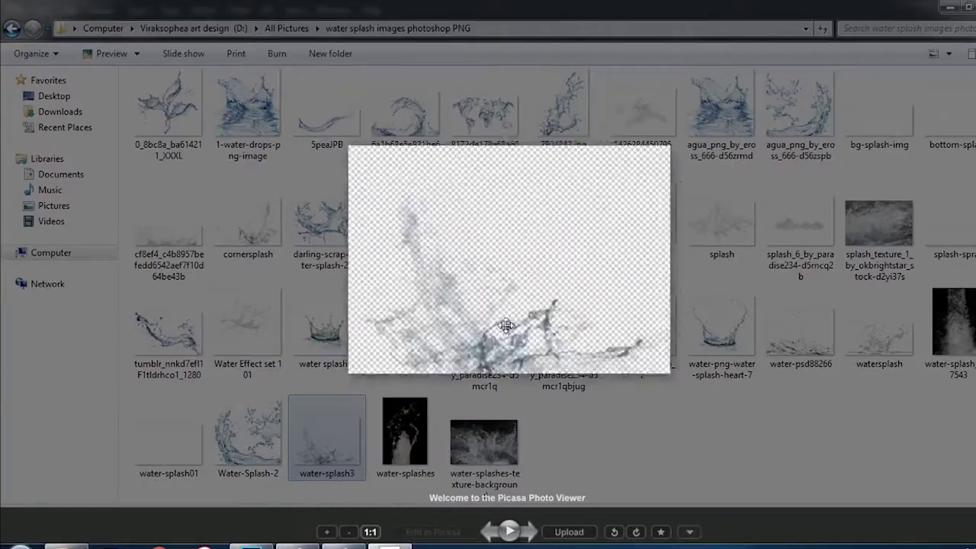
left_click(336, 444)
double_click(248, 329)
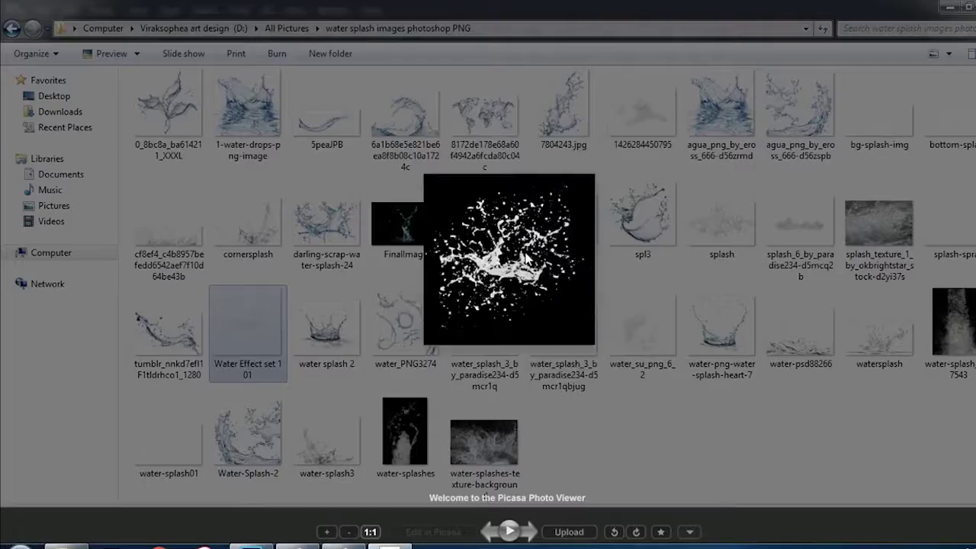
key("Escape")
Step: Preview the long-named white splash image and the img-thing image
left_click(248, 229)
double_click(169, 237)
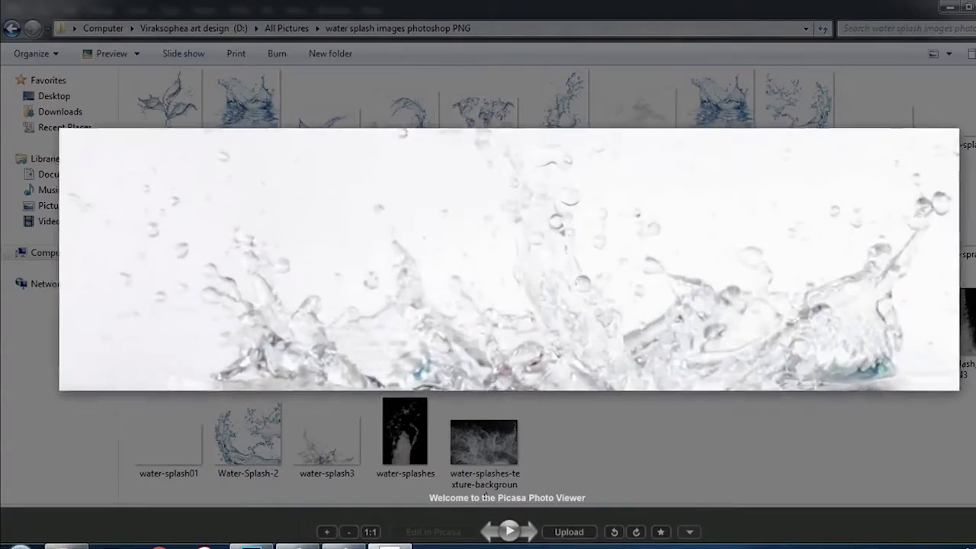
key("Escape")
left_click(564, 221)
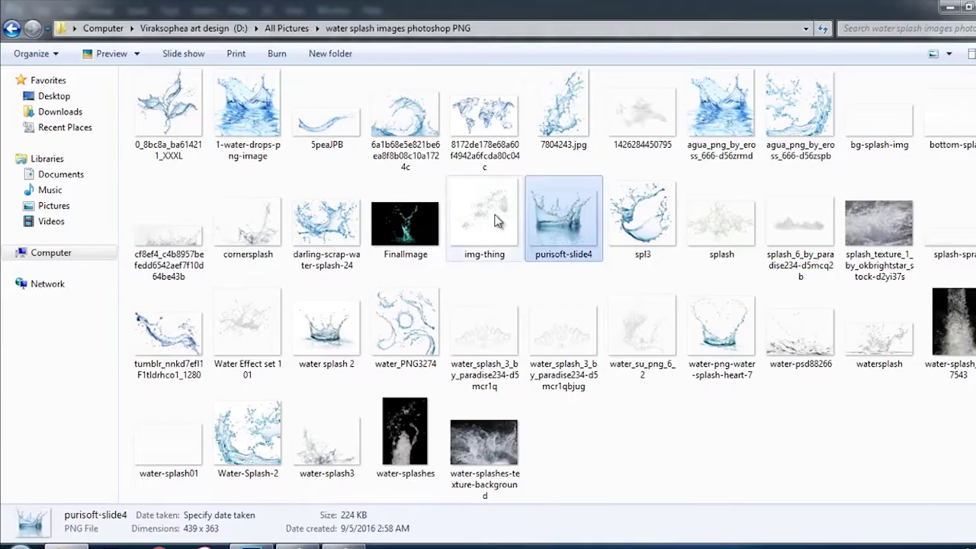
double_click(485, 221)
key("Escape")
Step: Preview one more splash, then drag water-splashes-texture-background.jpg into Photoshop
double_click(737, 204)
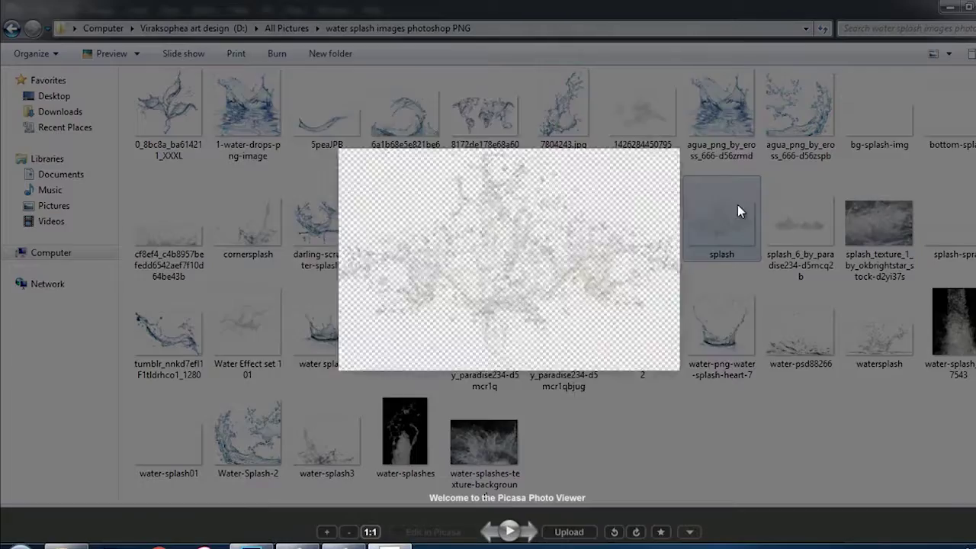
key("Escape")
left_click(877, 221)
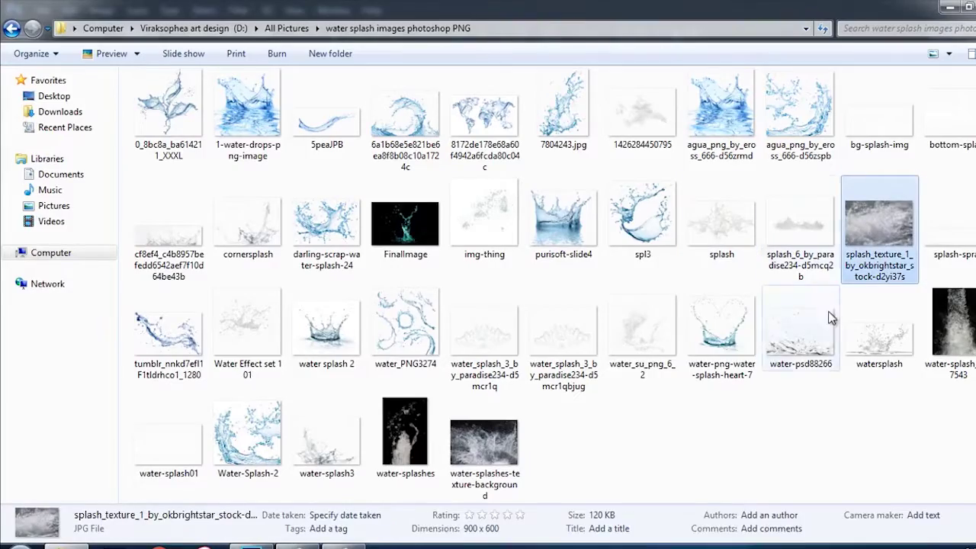
left_click(808, 324)
mouse_move(485, 442)
left_mouse_down()
mouse_move(650, 59)
mouse_move(649, 34)
left_mouse_up()
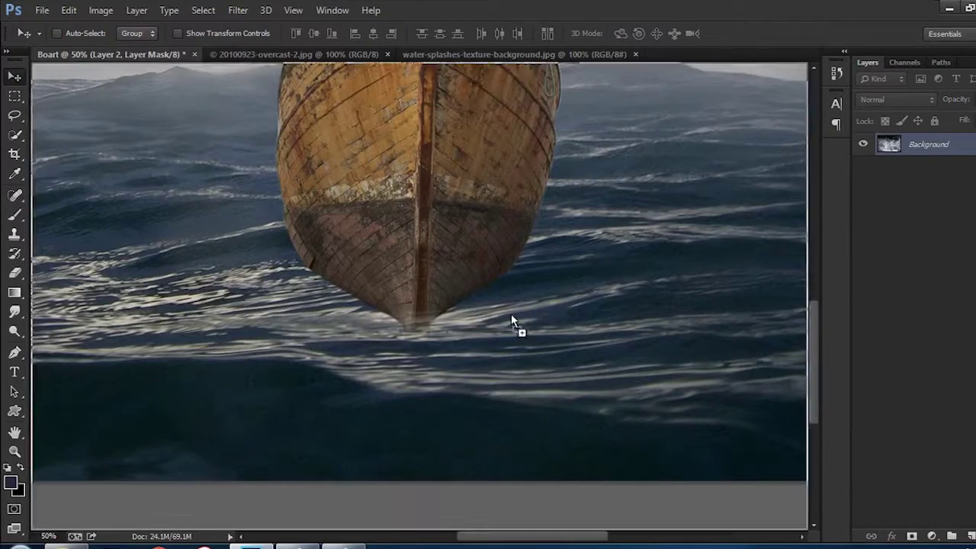
Step: Drop the splash texture into Boart as Layer 4 in Screen mode under the bow
left_click_drag(137, 53, 510, 289)
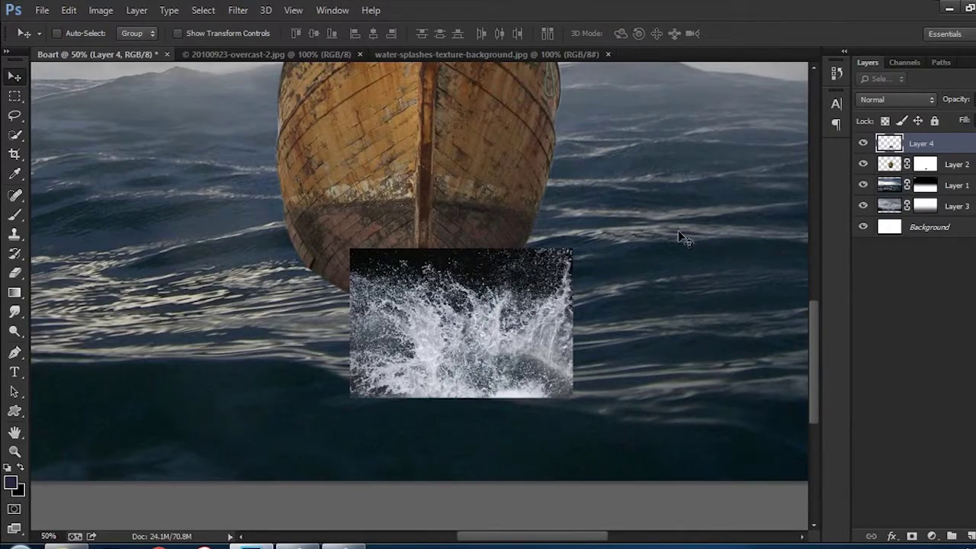
key("ctrl+minus")
left_click(896, 99)
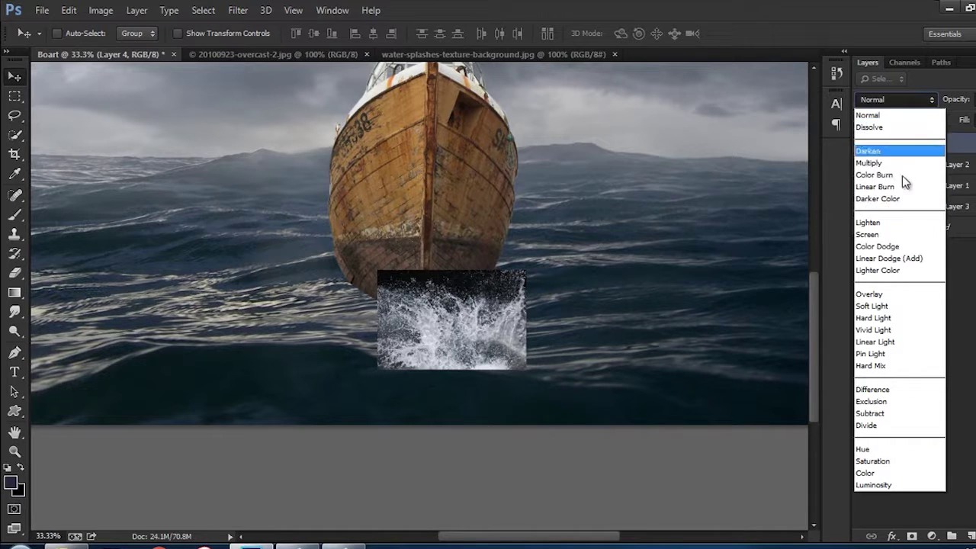
left_click(869, 234)
left_click_drag(606, 316, 537, 290)
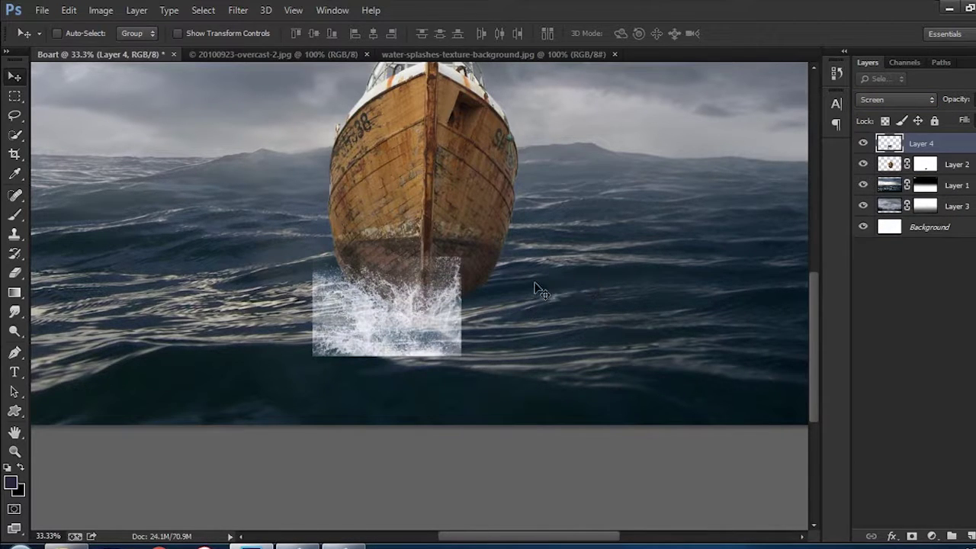
Step: Enlarge the splash to about 140% over the bow and add a layer mask
key("ctrl+t")
left_click_drag(459, 254, 490, 228)
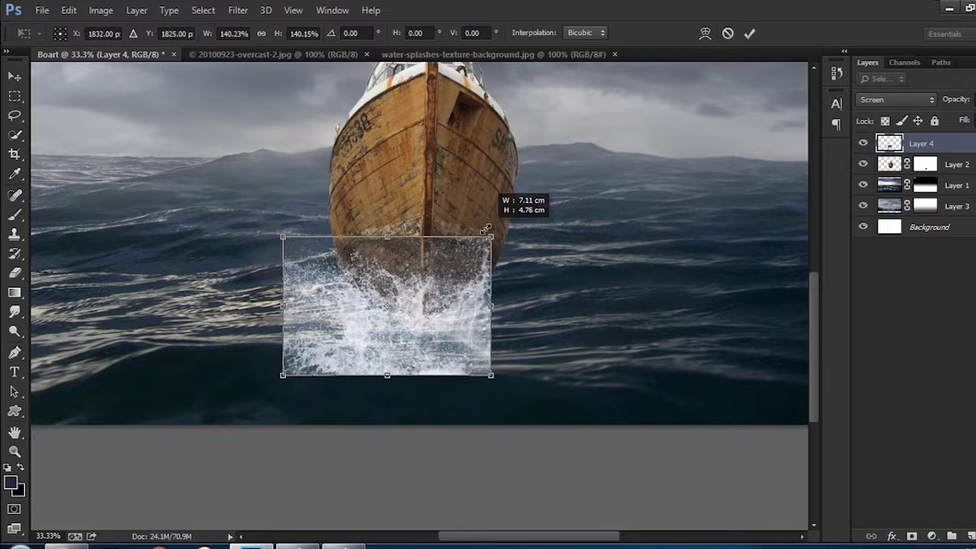
left_click_drag(452, 280, 428, 267)
key("Return")
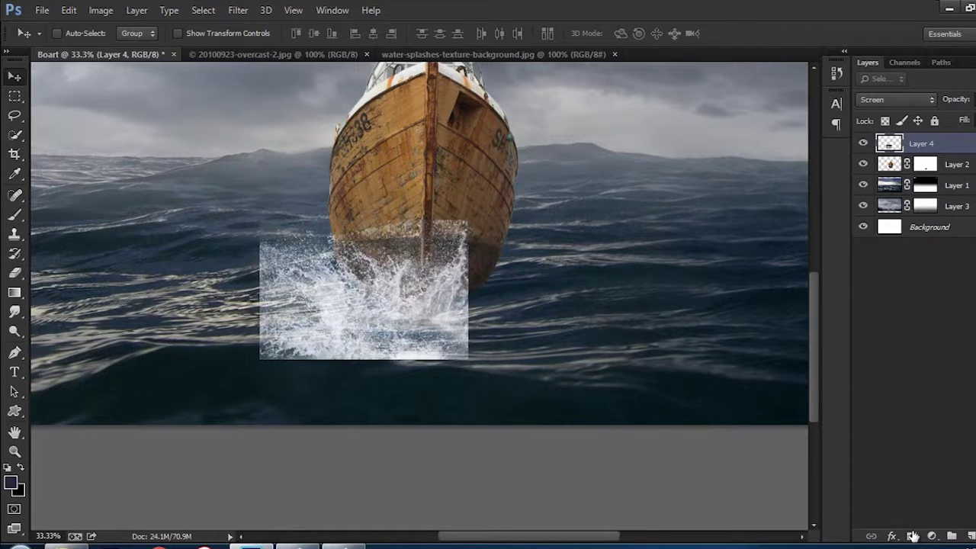
left_click(912, 536)
Step: Mask out the splash's lower-left and hull area with a large splatter brush
key("b")
right_click(635, 271)
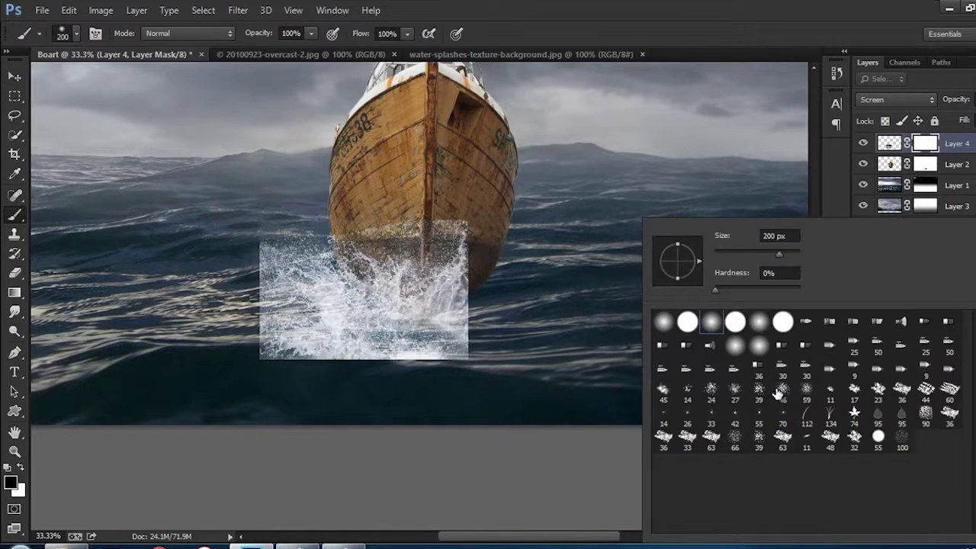
double_click(857, 436)
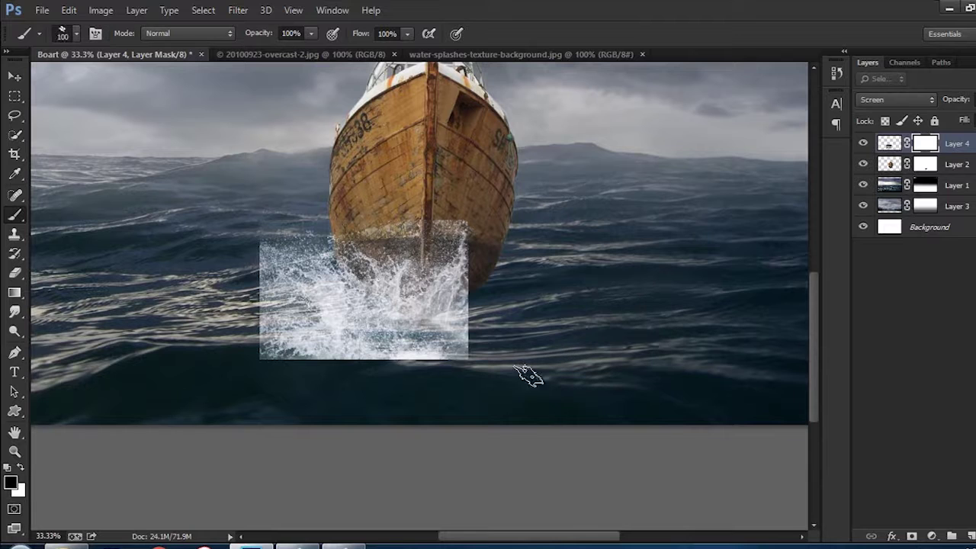
key("bracketright")
key("bracketright")
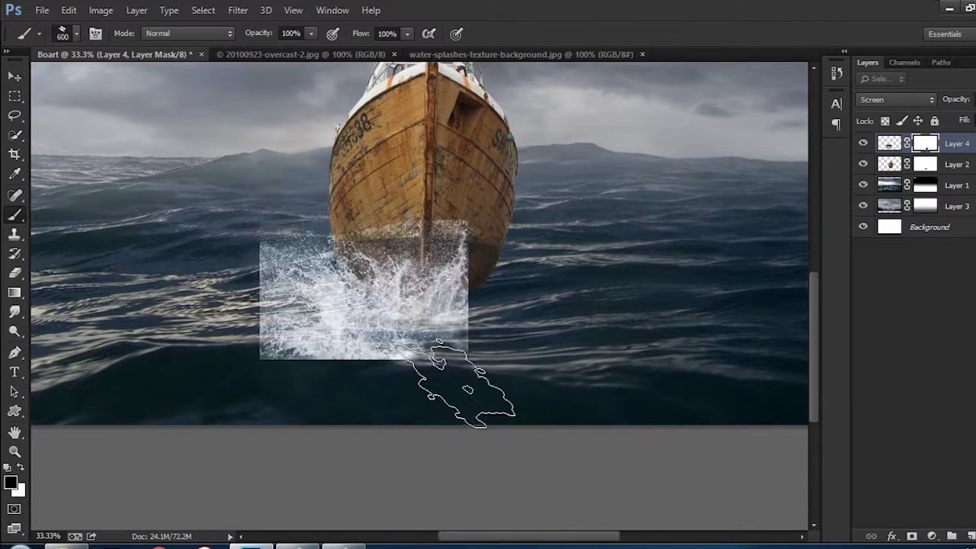
key("bracketright")
key("bracketright")
key("bracketright")
mouse_move(403, 381)
left_mouse_down()
mouse_move(315, 388)
mouse_move(262, 371)
mouse_move(391, 371)
mouse_move(218, 294)
mouse_move(222, 321)
left_mouse_up()
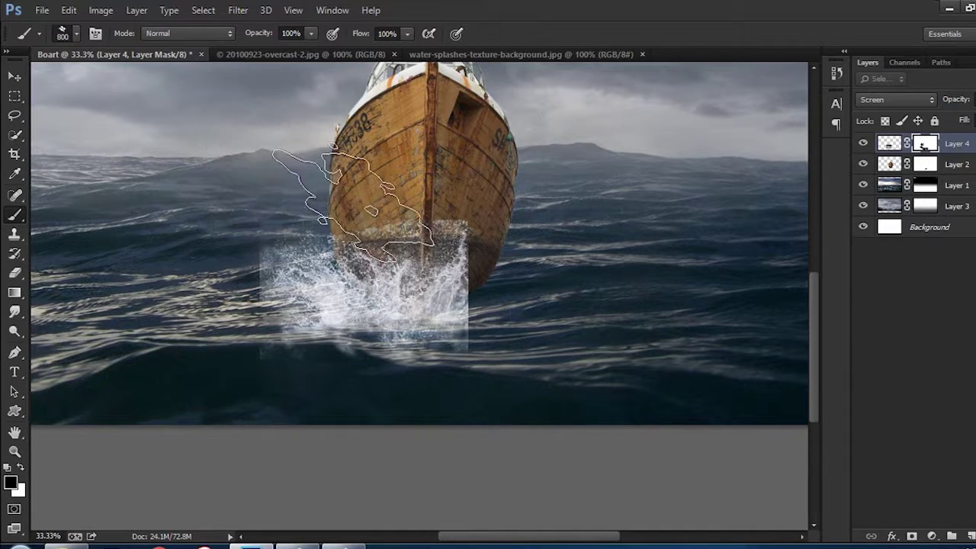
mouse_move(450, 212)
left_mouse_down()
mouse_move(359, 221)
mouse_move(348, 207)
left_mouse_up()
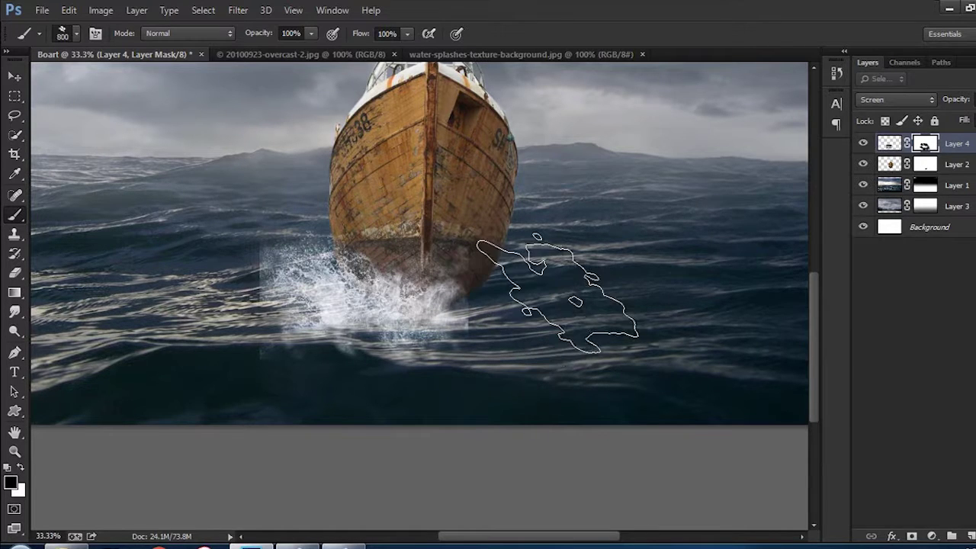
Step: Paint away the splash's hard rectangular edges with an enlarged scattered size-59 brush
right_click(565, 298)
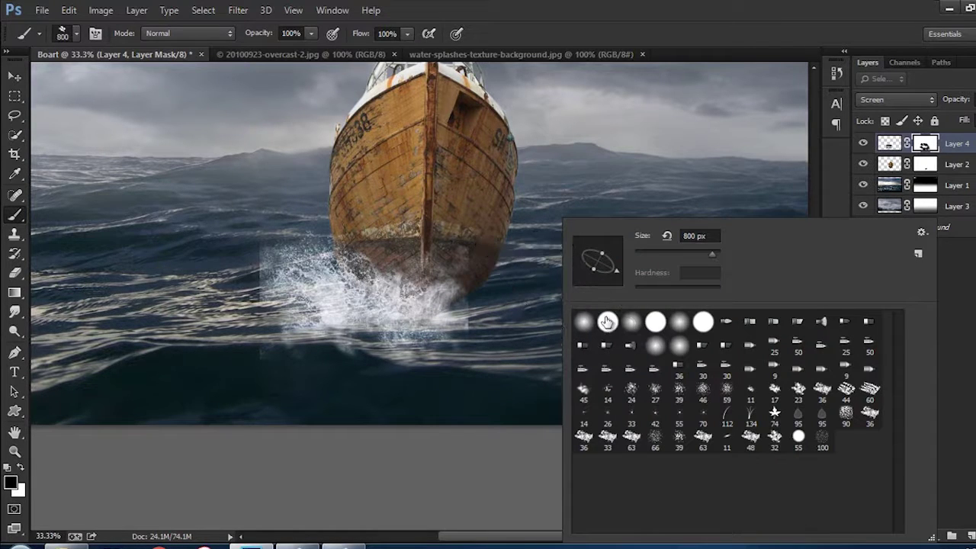
double_click(728, 396)
key("bracketright")
key("bracketright")
key("bracketright")
key("bracketright")
key("bracketright")
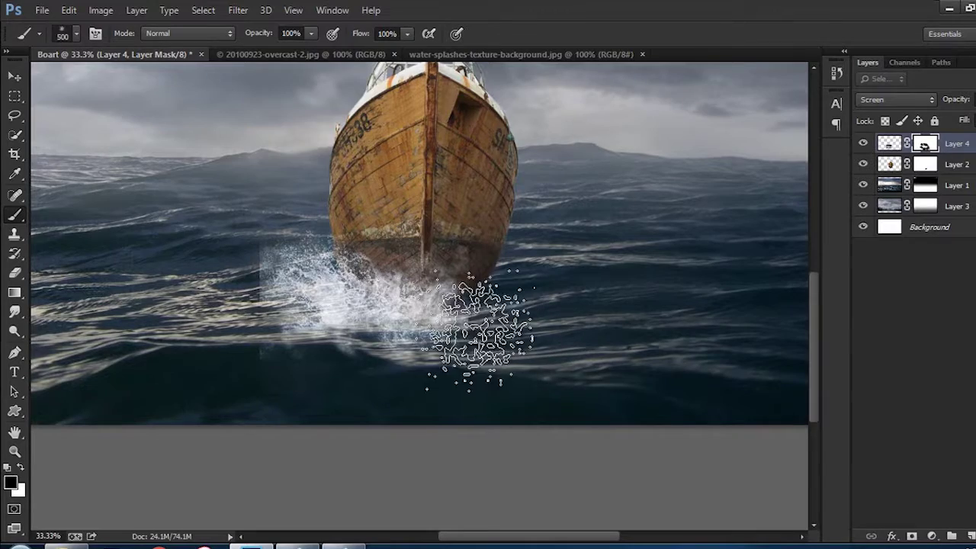
key("bracketright")
key("bracketright")
mouse_move(511, 336)
left_mouse_down()
mouse_move(305, 274)
mouse_move(196, 261)
mouse_move(218, 349)
mouse_move(397, 393)
mouse_move(414, 381)
mouse_move(366, 392)
mouse_move(403, 392)
mouse_move(465, 316)
left_mouse_up()
Step: Nudge the splash slightly down and inspect the bow with a 200 px brush
key("v")
left_click_drag(518, 268, 518, 279)
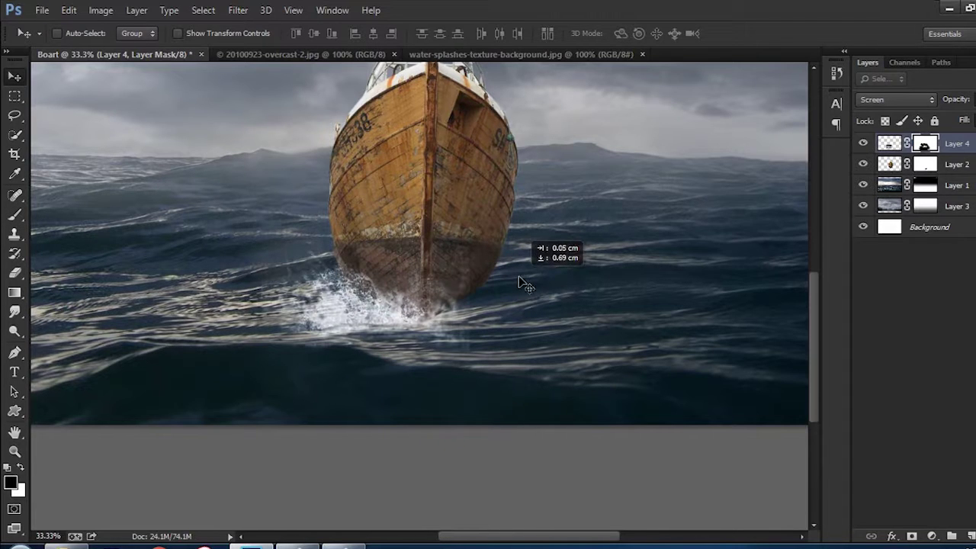
scroll(503, 305, "up", 2)
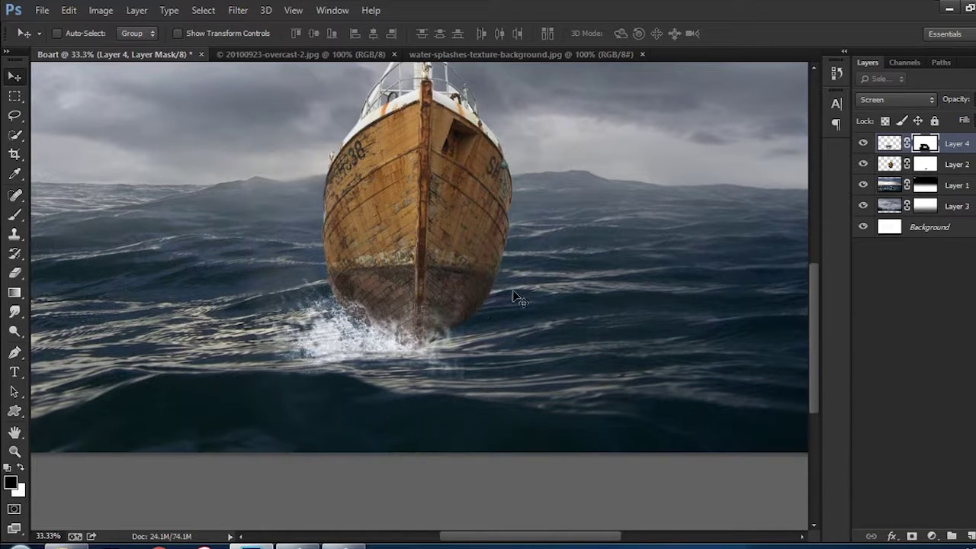
key("b")
right_click(632, 225)
double_click(709, 334)
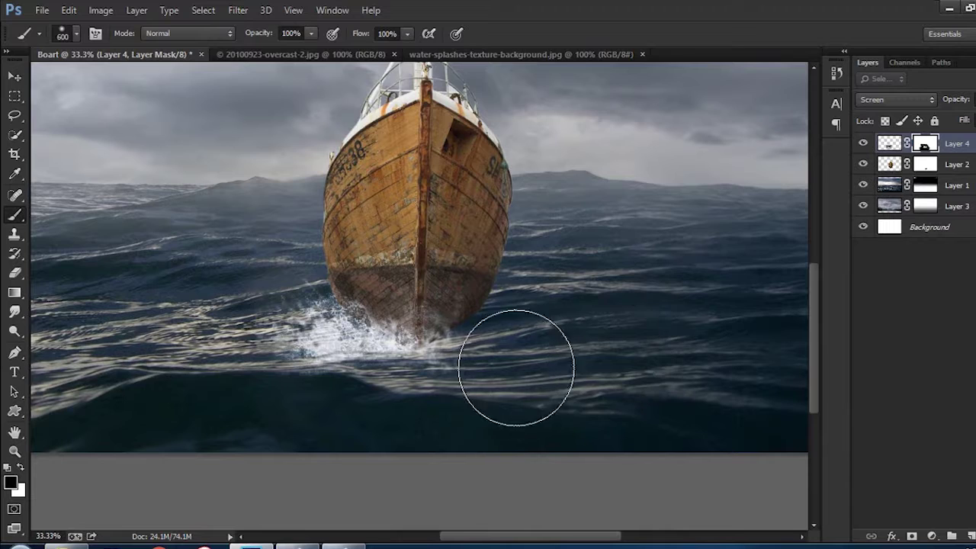
key("bracketleft")
key("bracketleft")
key("bracketleft")
key("ctrl+plus")
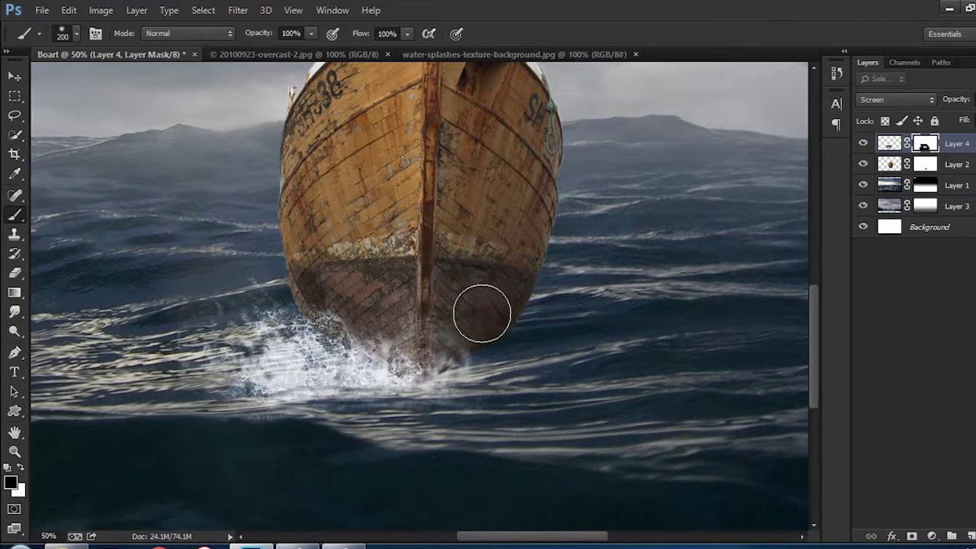
key("ctrl+minus")
Step: Duplicate Layer 4, flip the copy horizontally, and shift both splash layers into place
key("v")
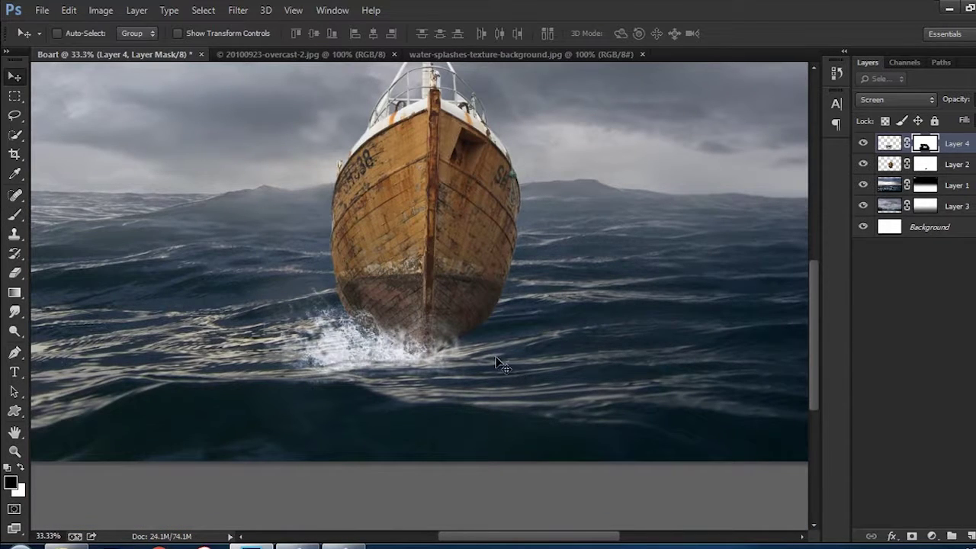
mouse_move(497, 363)
left_mouse_down()
mouse_move(472, 340)
mouse_move(545, 316)
left_mouse_up()
key("ctrl+t")
right_click(472, 340)
left_click(564, 320)
key("Return")
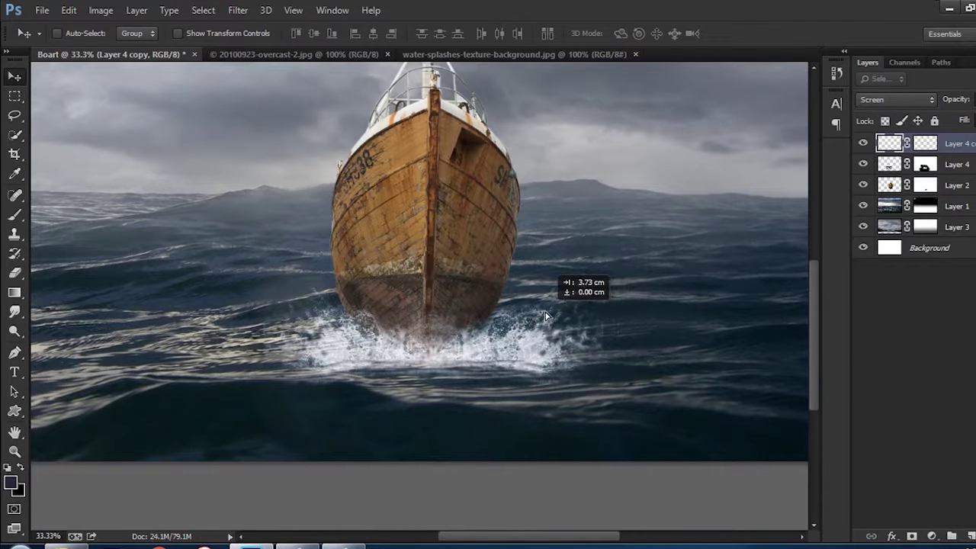
left_click(952, 166, "shift")
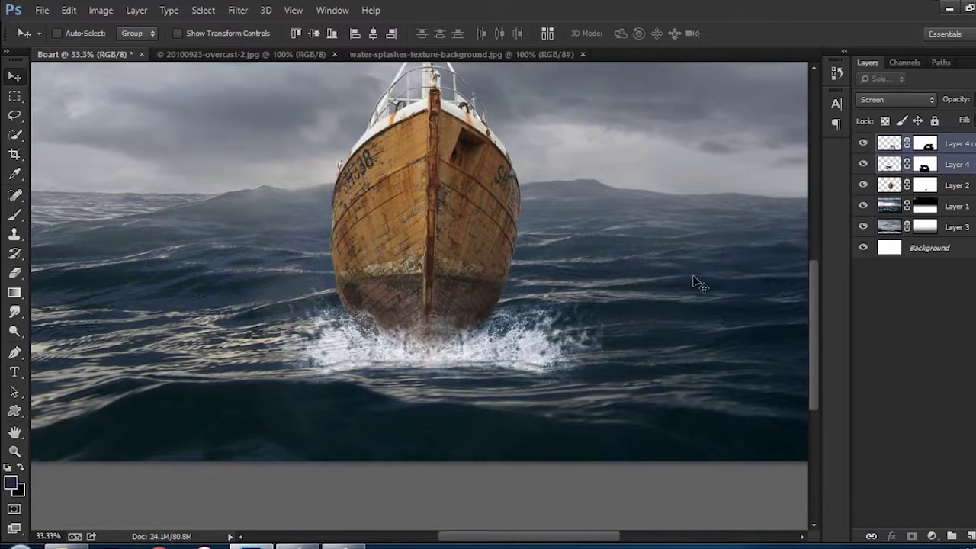
left_click_drag(692, 283, 688, 281)
key("ctrl+minus")
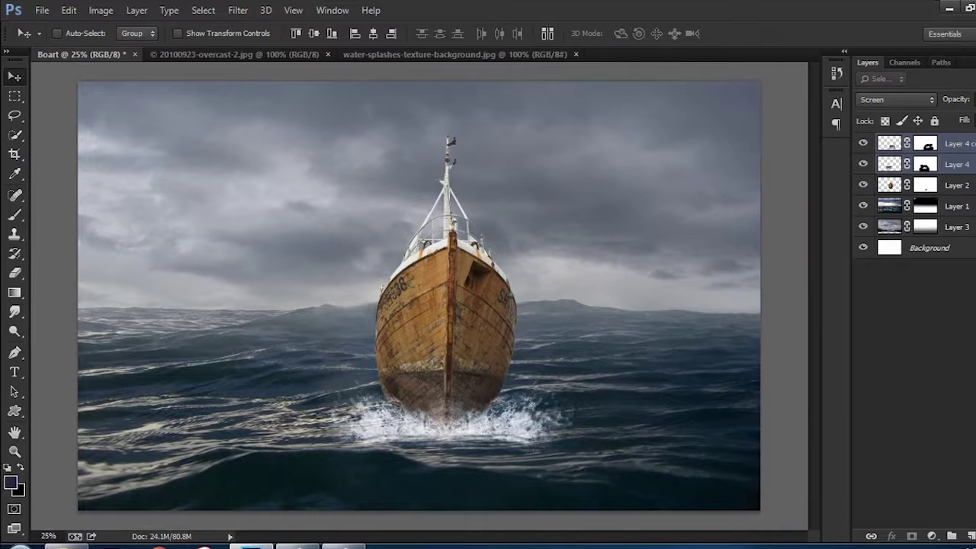
left_click(951, 164)
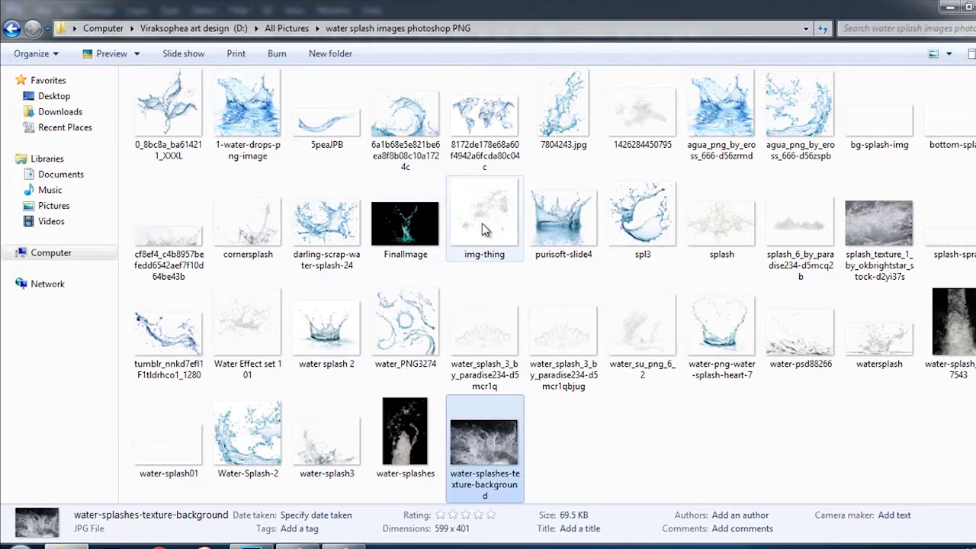
Step: Place splash_6_by_paradise234 at about 249% under the bow and merge it into Layer 4
left_click(491, 225)
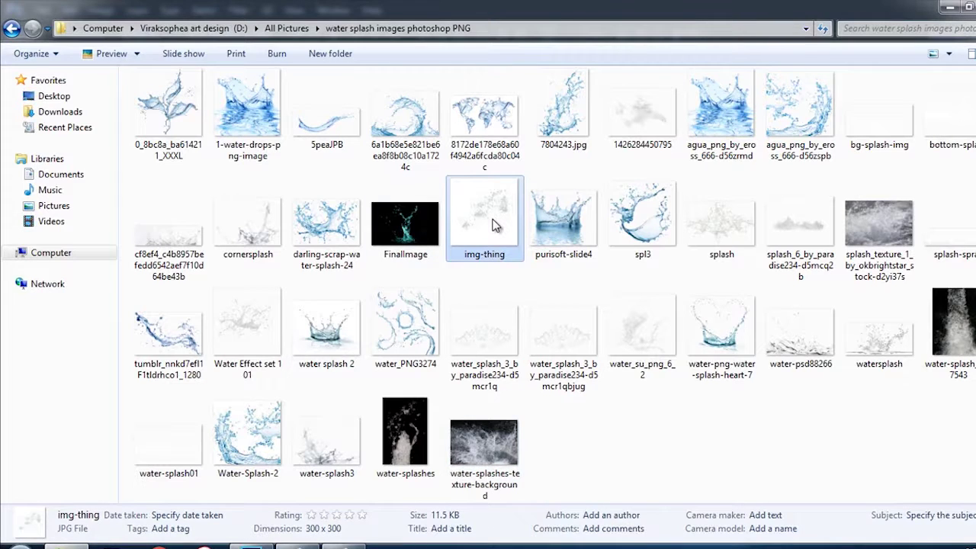
mouse_move(797, 225)
left_mouse_down()
mouse_move(301, 540)
mouse_move(733, 47)
left_mouse_up()
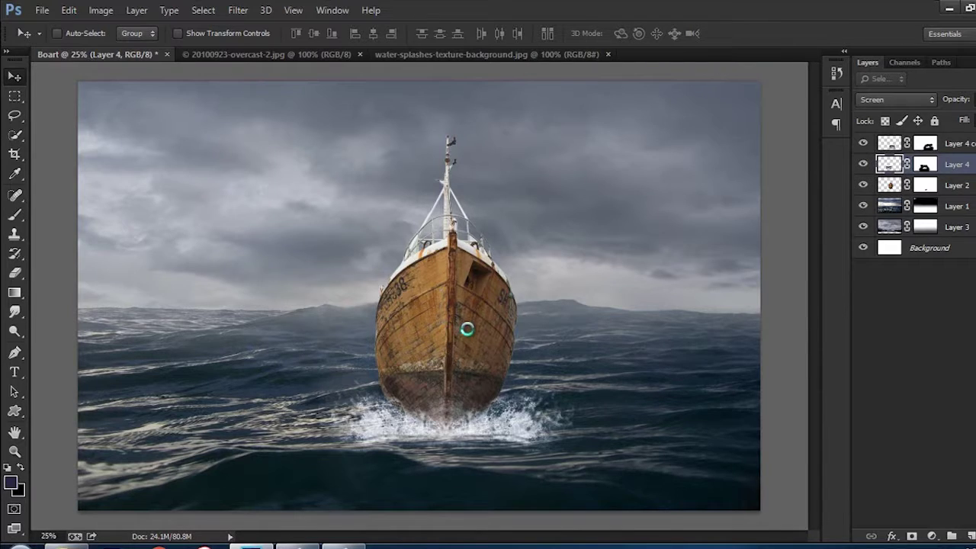
mouse_move(367, 268)
left_mouse_down()
mouse_move(141, 58)
mouse_move(486, 393)
left_mouse_up()
key("ctrl+t")
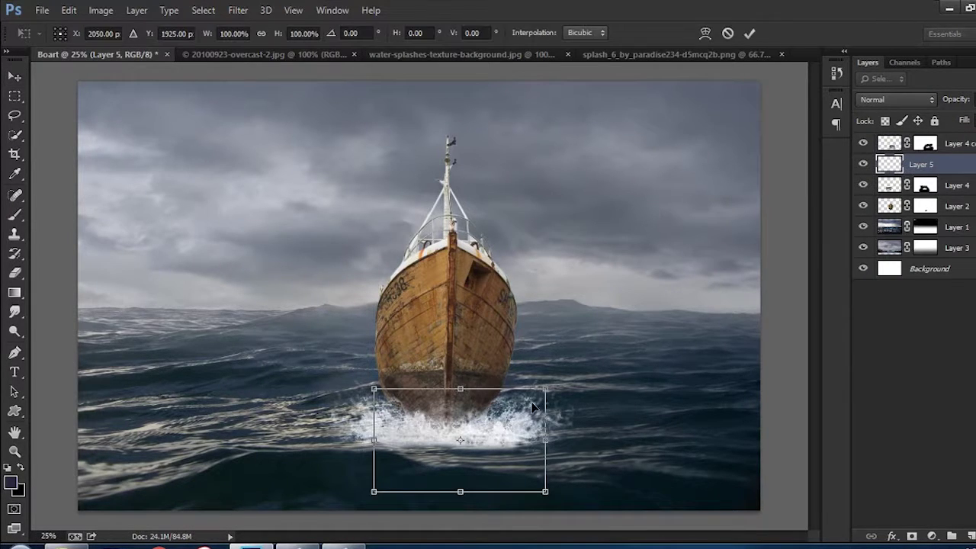
left_click_drag(547, 385, 674, 310)
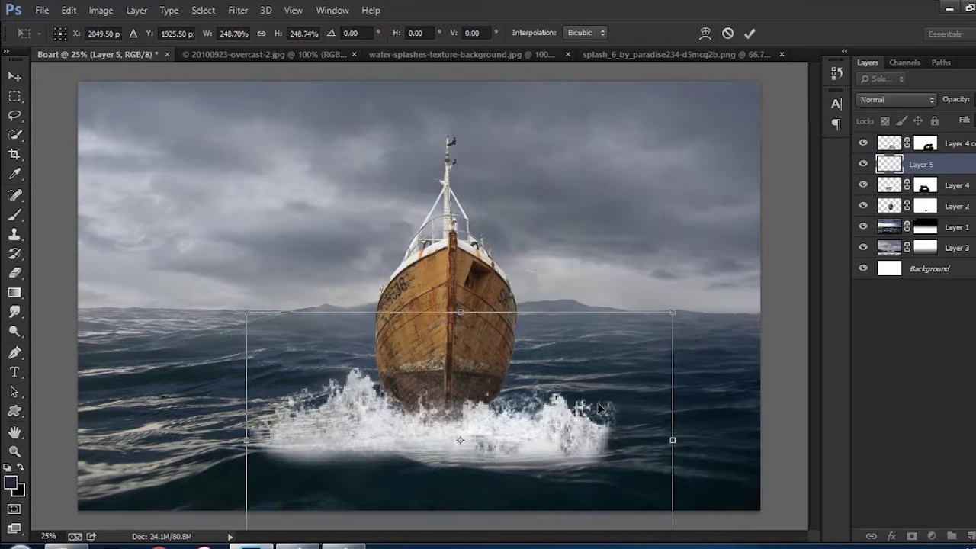
key("Return")
left_click_drag(599, 410, 527, 401)
key("ctrl+e")
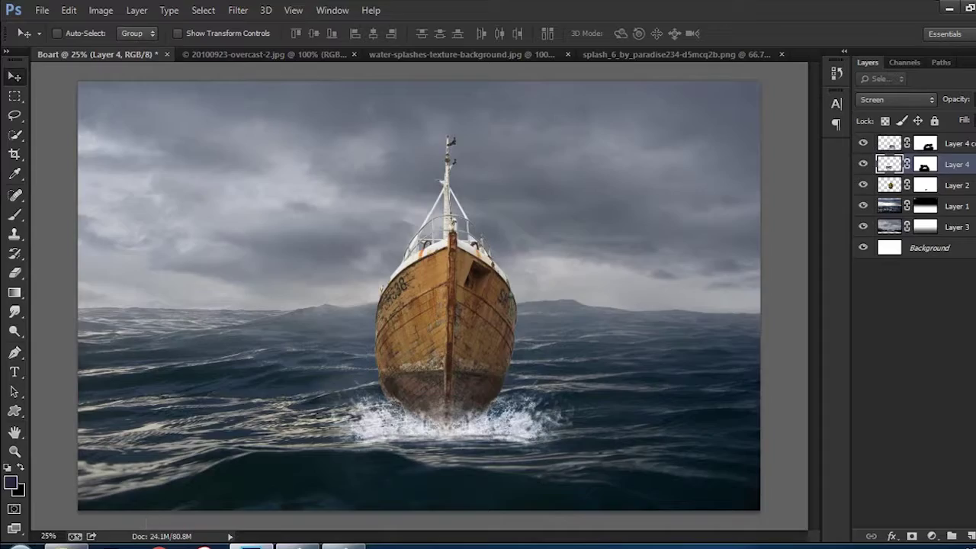
left_click(66, 545)
Step: Preview splash-spray and bottom-splash, then drag bottom-splash.png into Photoshop
left_click(480, 221)
left_click(428, 250)
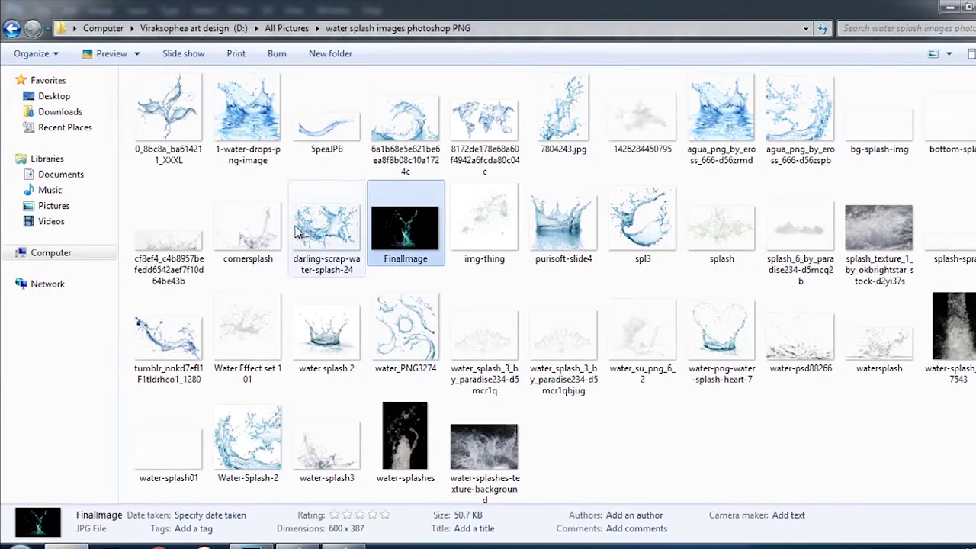
left_click(248, 229)
left_click(949, 252)
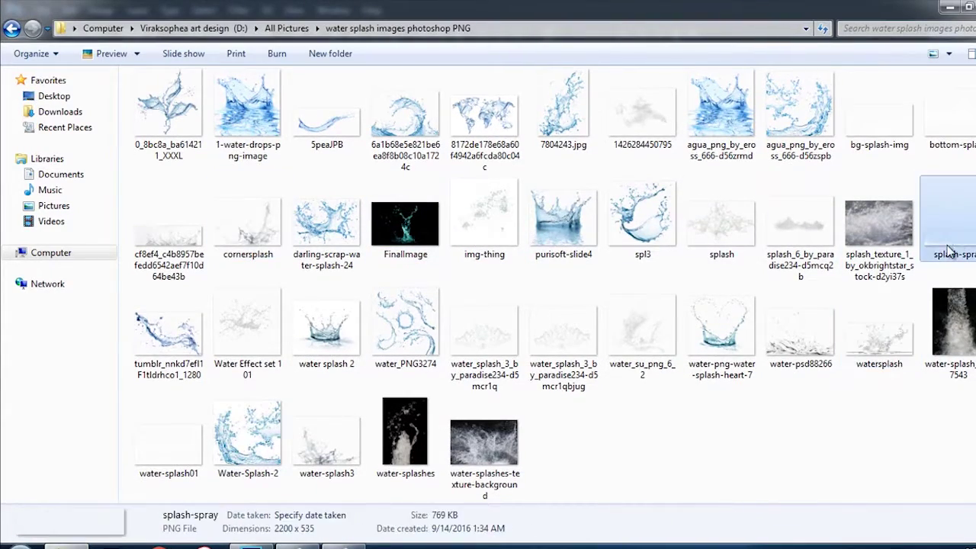
double_click(949, 252)
key("Escape")
double_click(922, 133)
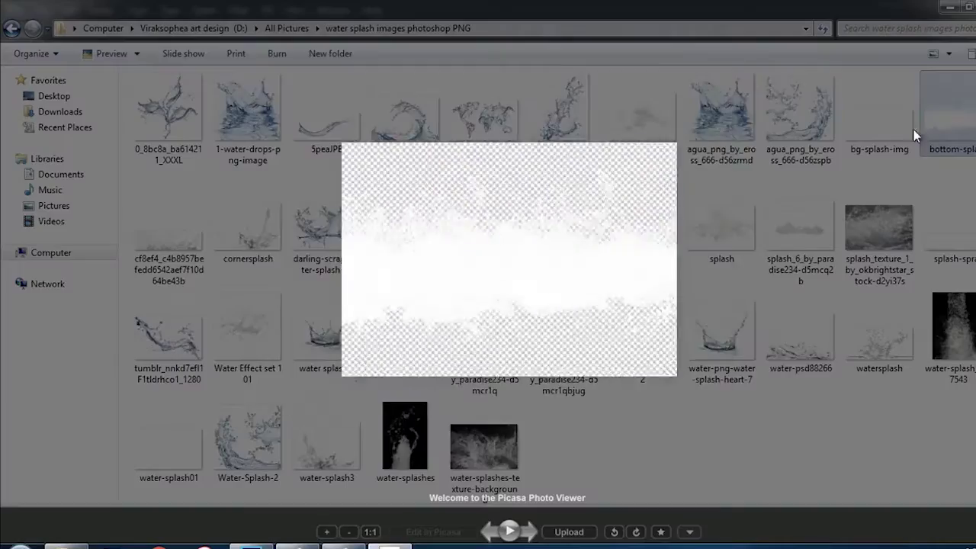
key("Escape")
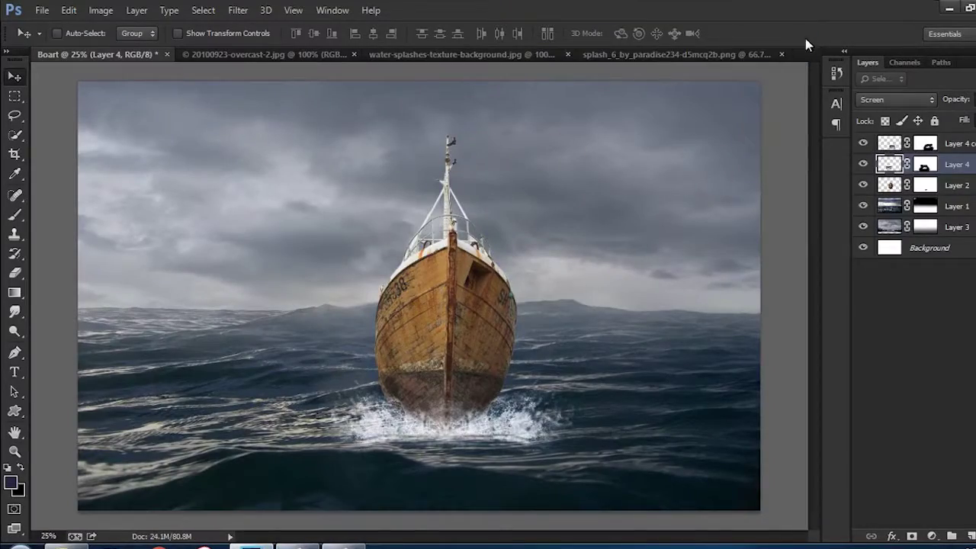
left_click_drag(948, 114, 805, 38)
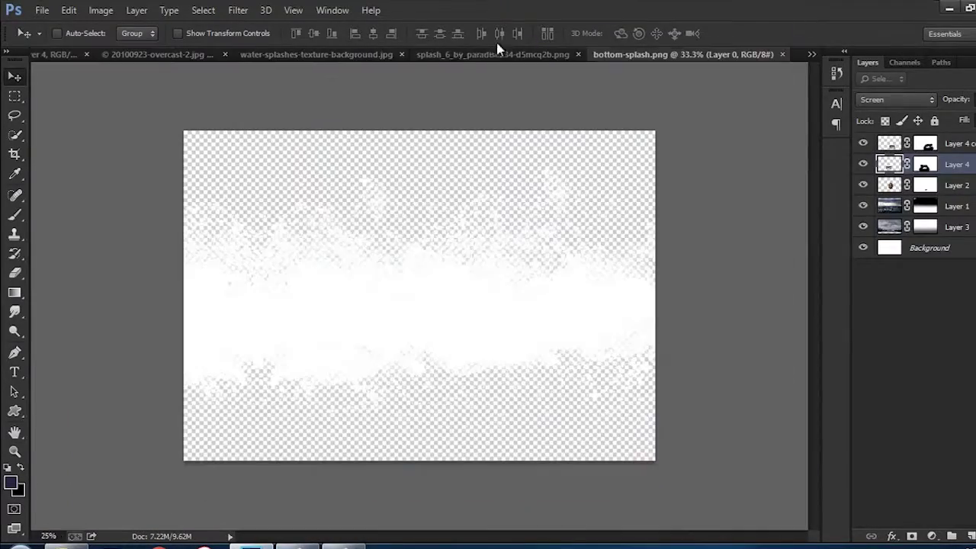
Step: Close the splash_6, water-splashes texture and overcast sky documents
left_click(548, 57)
left_click(721, 54)
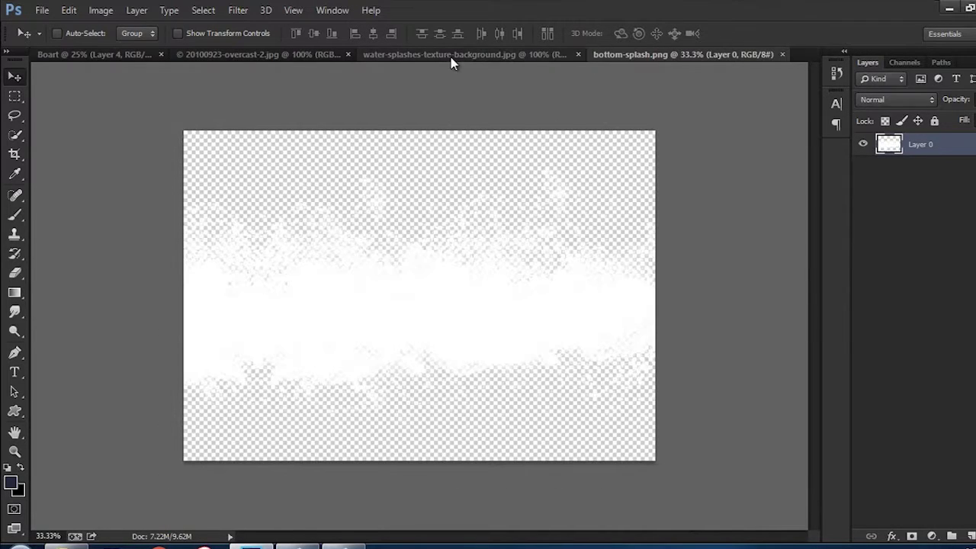
left_click(450, 58)
left_click(595, 54)
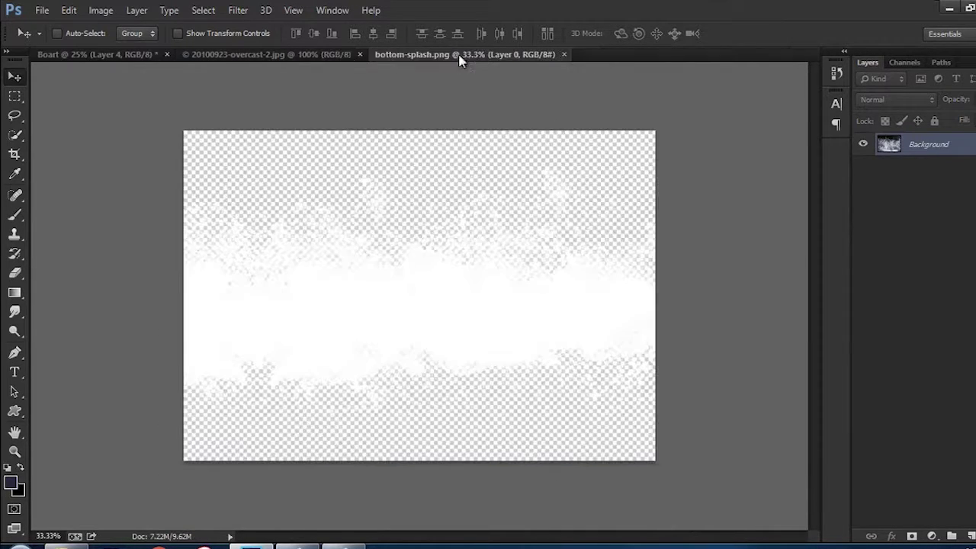
left_click(347, 54)
Step: Move bottom-splash into Boart as Layer 5 and scale it to about 81% beneath the bow
left_click_drag(448, 256, 138, 53)
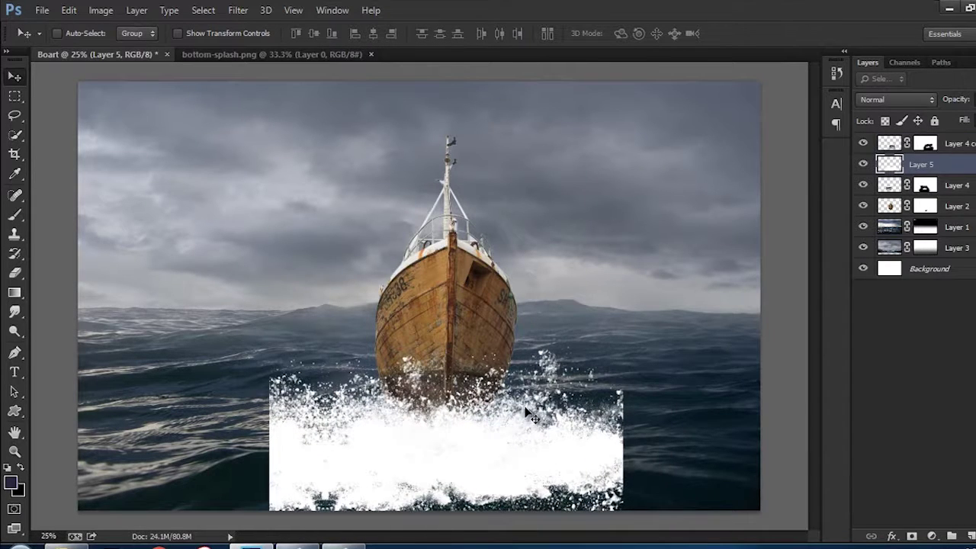
left_click_drag(138, 57, 507, 373)
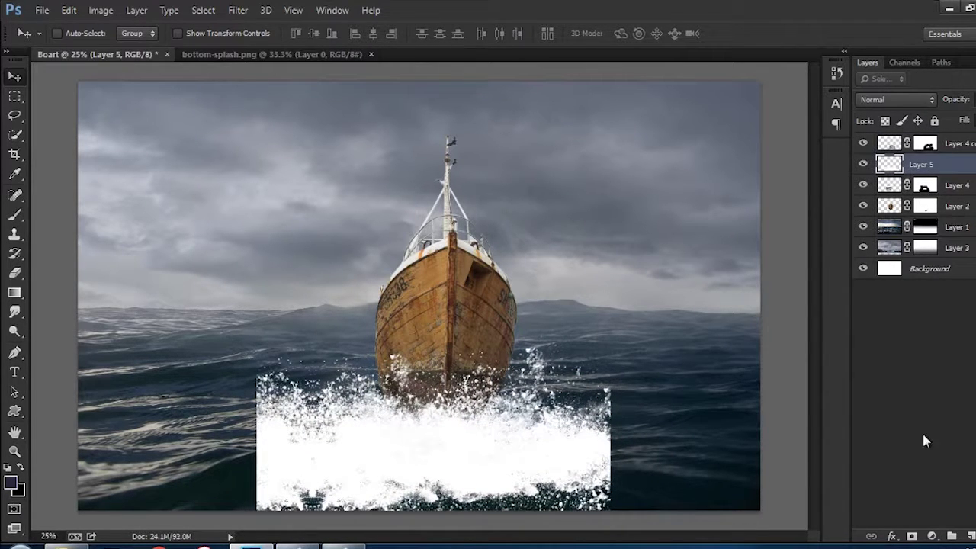
key("ctrl+t")
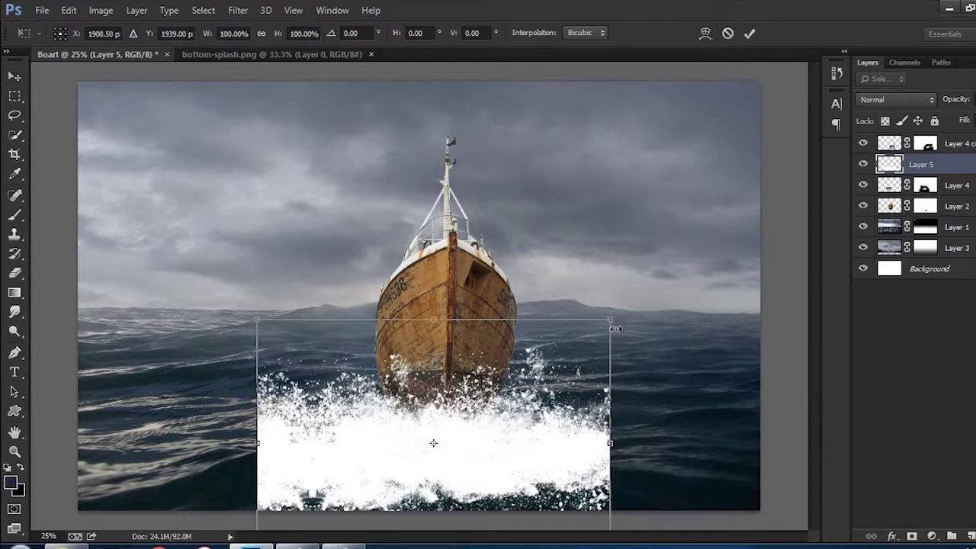
left_click_drag(613, 316, 580, 340)
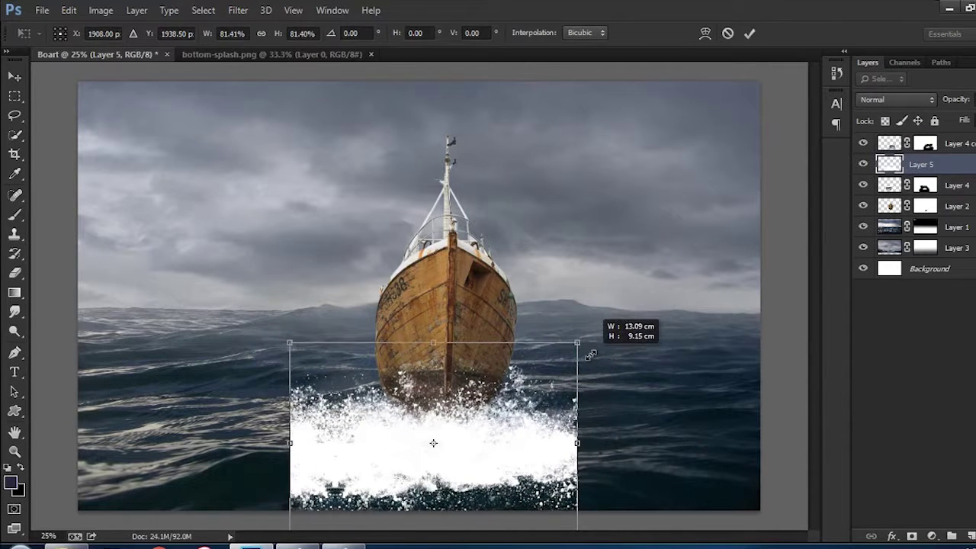
key("Return")
Step: Mask Layer 5's lower splash with a 600 px black brush and nudge it under the bow
left_click(912, 539)
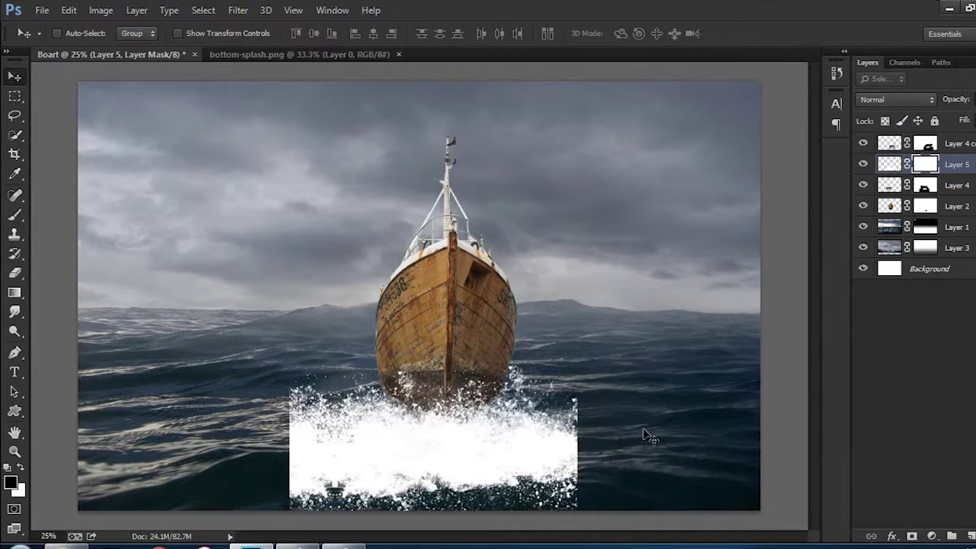
key("b")
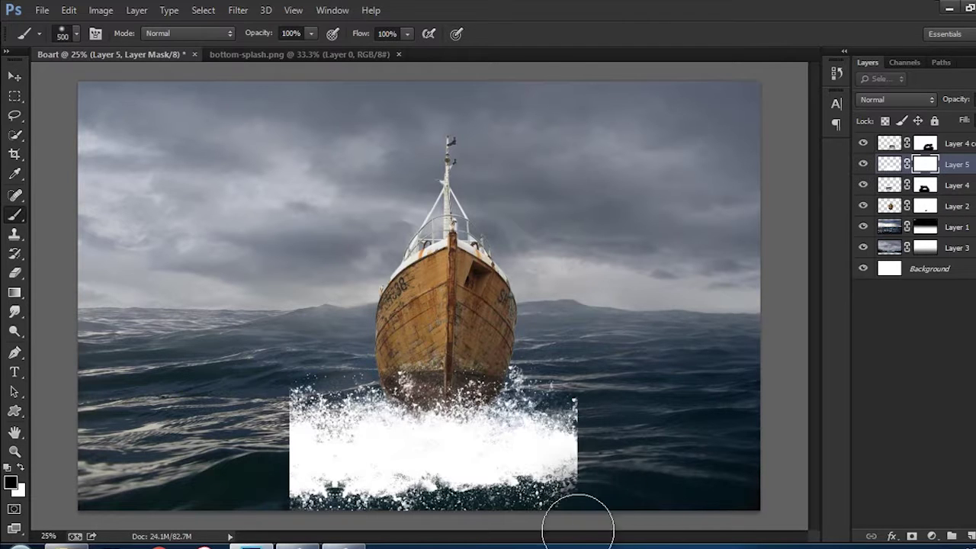
key("bracketright")
mouse_move(566, 507)
left_mouse_down()
mouse_move(283, 475)
mouse_move(279, 445)
mouse_move(286, 473)
mouse_move(384, 465)
mouse_move(455, 483)
mouse_move(615, 455)
mouse_move(399, 483)
left_mouse_up()
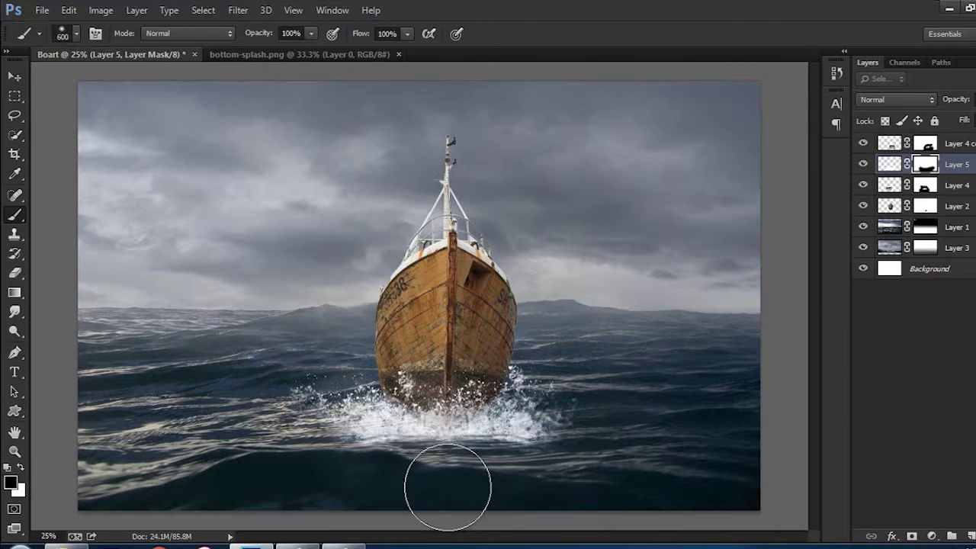
key("v")
mouse_move(446, 460)
left_mouse_down()
mouse_move(457, 461)
mouse_move(431, 456)
left_mouse_up()
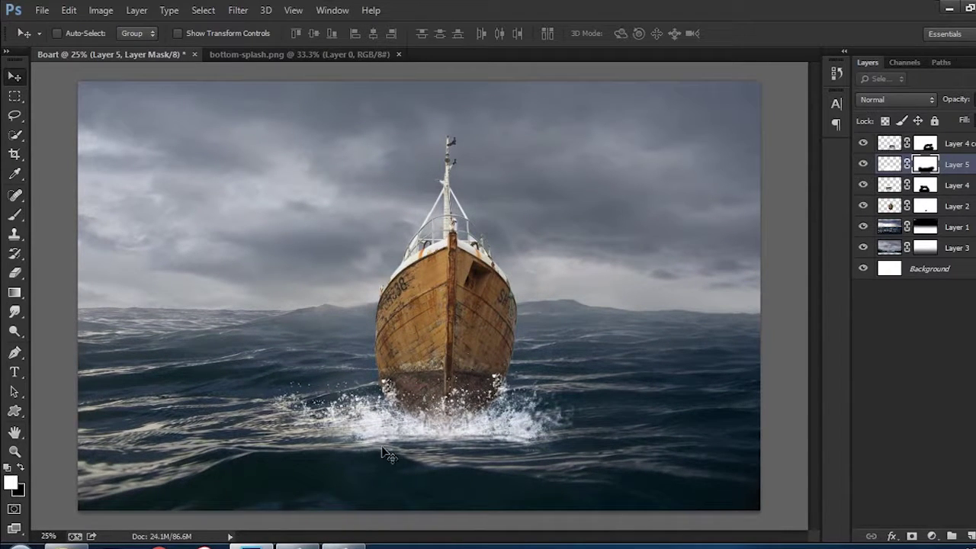
key("b")
left_click(381, 440)
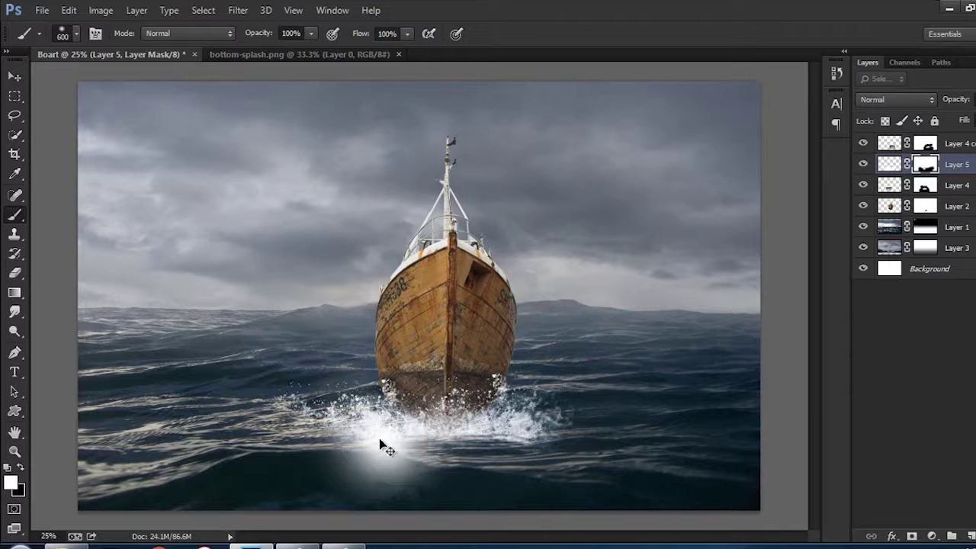
key("ctrl+z")
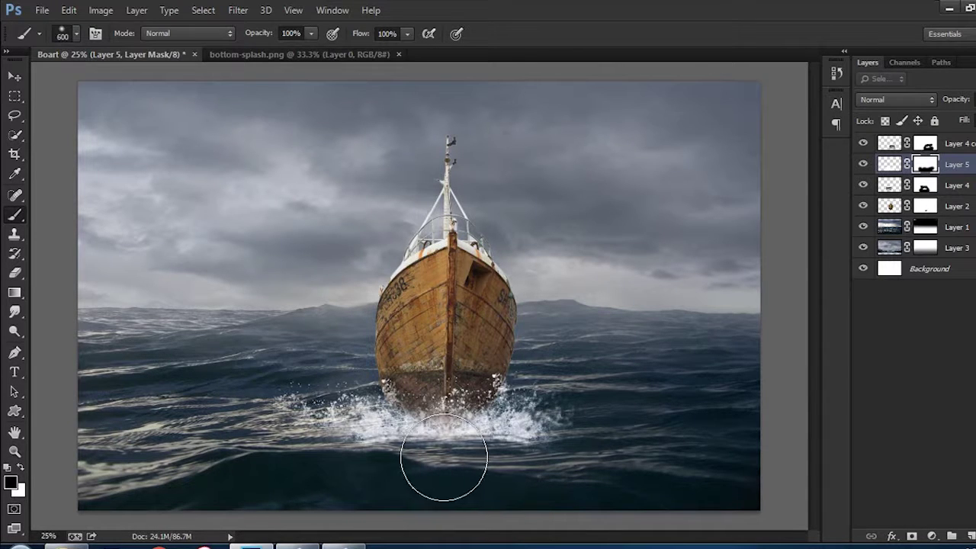
key("v")
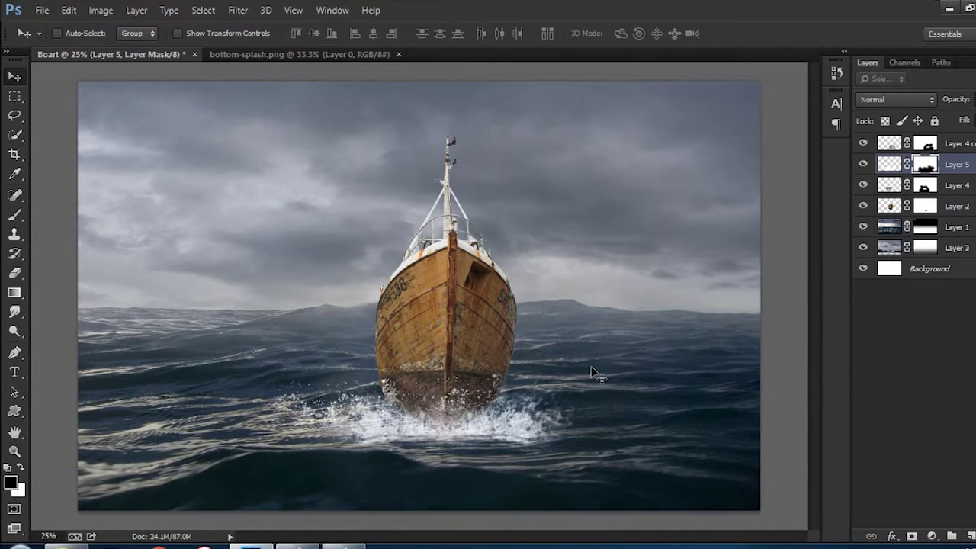
left_click(90, 543)
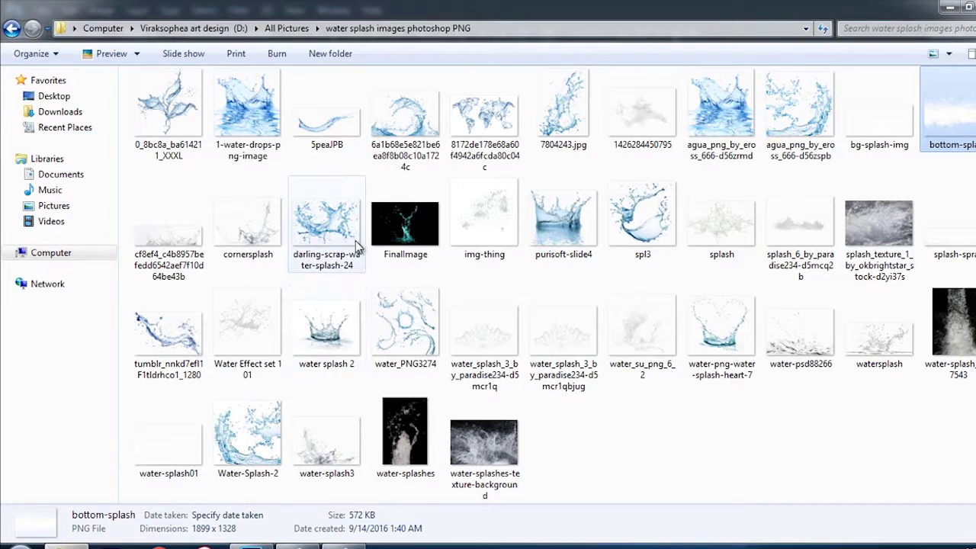
Step: Look through the splash images in Explorer, including img-thing at full size
left_click(328, 225)
left_click(248, 225)
left_click(169, 229)
left_click(469, 239)
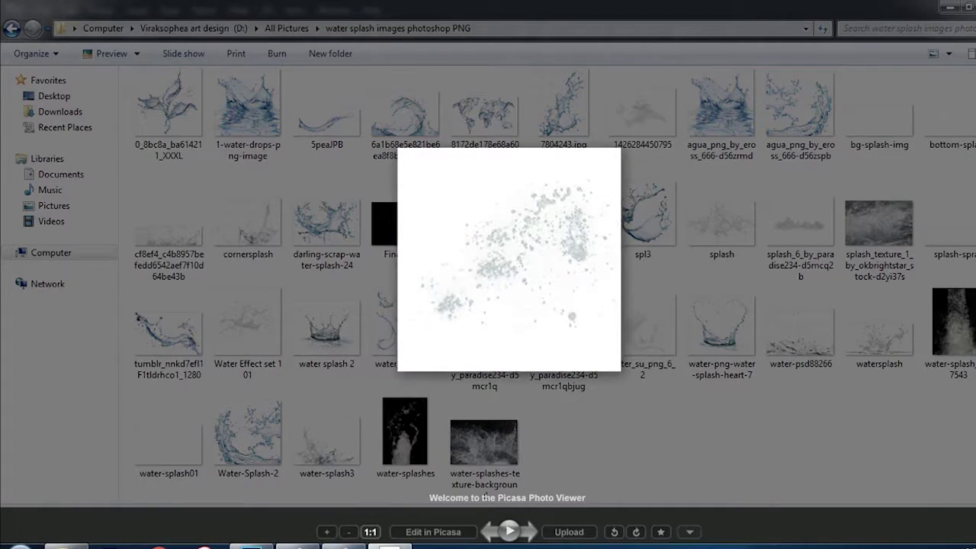
left_click(902, 222)
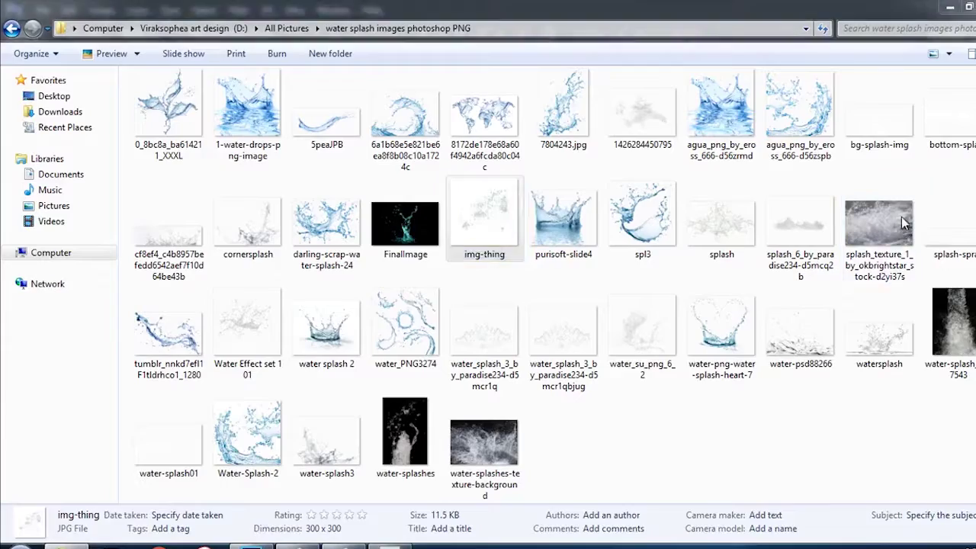
left_click(945, 256)
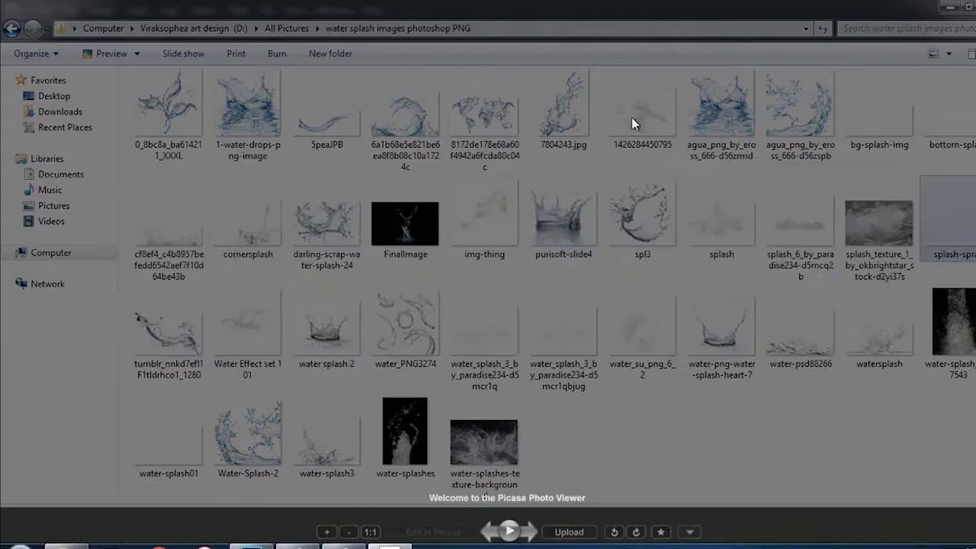
Step: Browse the waterfall HD and water splash images photoshop PNG folders from All Pictures
left_click(631, 116)
key("BackSpace")
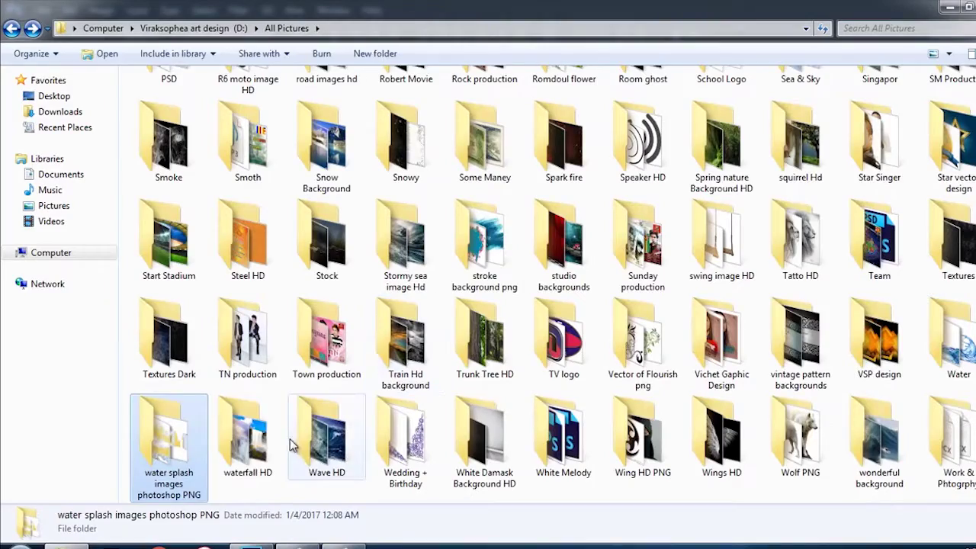
double_click(248, 434)
key("BackSpace")
double_click(195, 456)
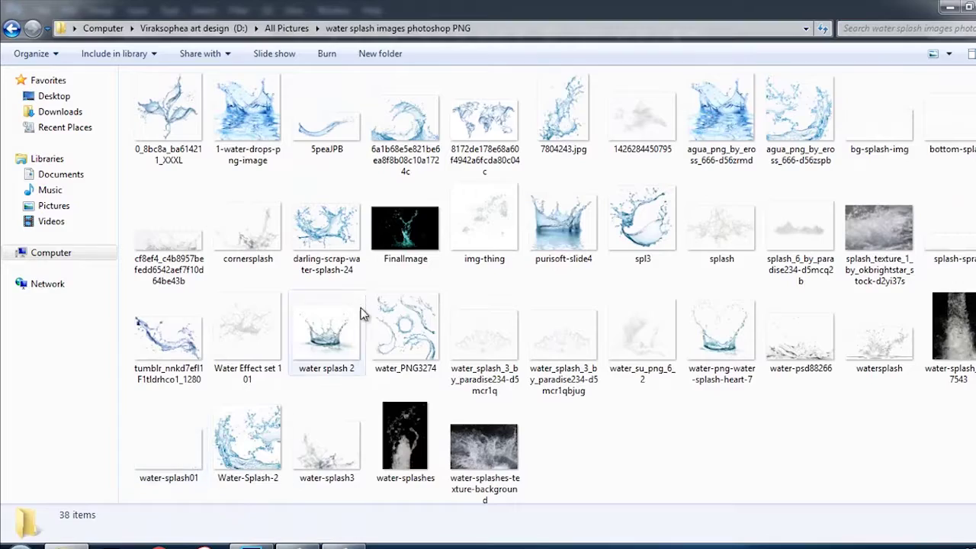
left_click(248, 221)
Step: Minimize the windows, preview RainRoom on the desktop, then restore Photoshop's boat document
left_click(949, 6)
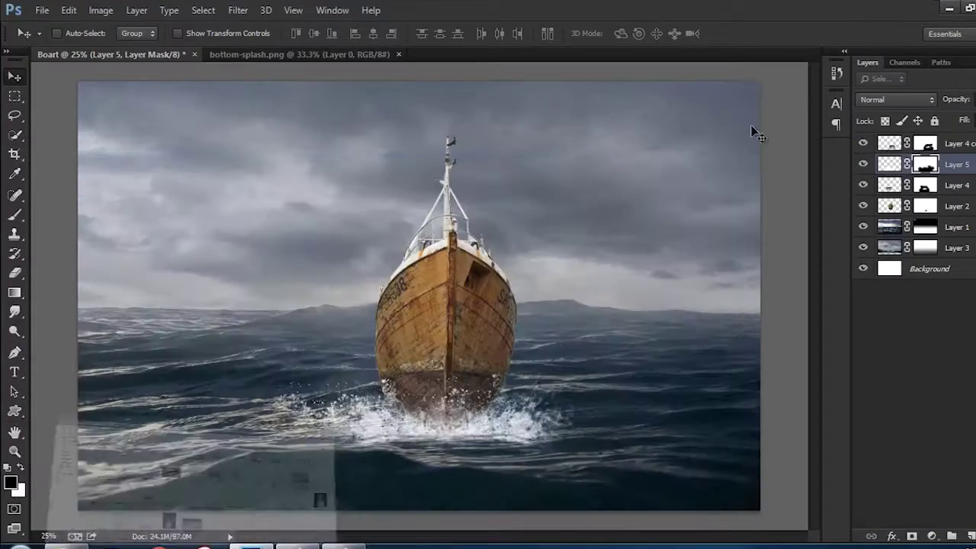
left_click(949, 6)
double_click(666, 278)
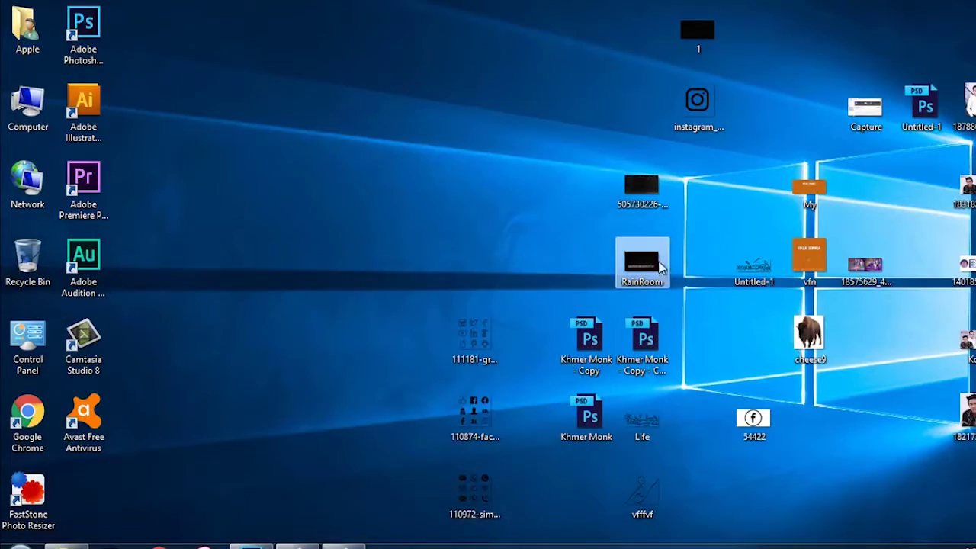
left_click(902, 52)
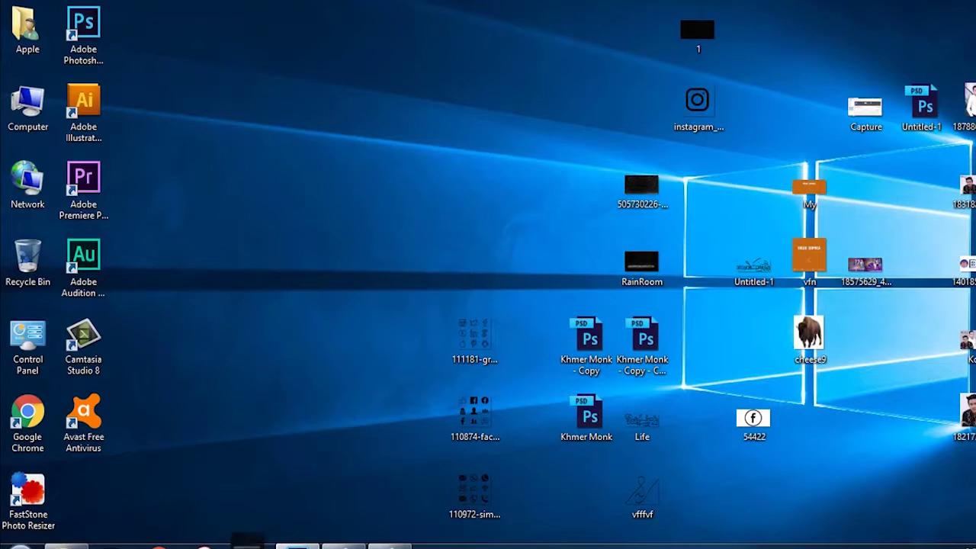
left_click(252, 538)
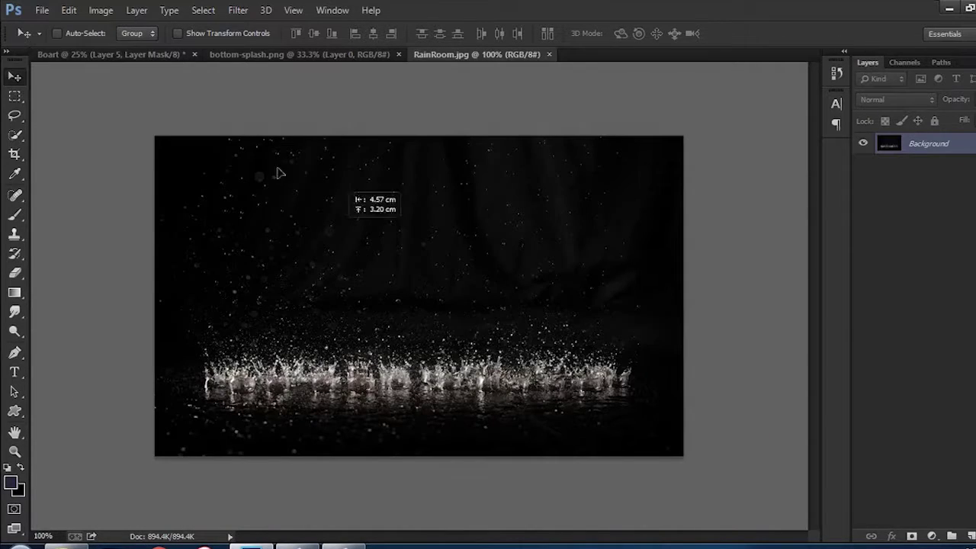
Step: Bring the RainRoom image into the boat document as Layer 6, enlarged to about 217%
mouse_move(277, 170)
left_mouse_down()
mouse_move(157, 58)
mouse_move(468, 362)
mouse_move(594, 327)
left_mouse_up()
key("ctrl+t")
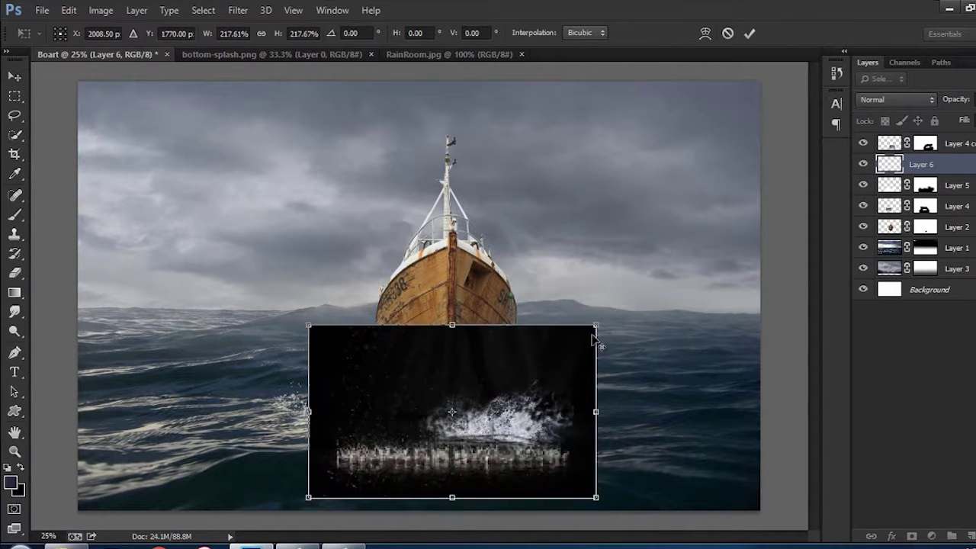
left_click_drag(557, 381, 551, 348)
key("Return")
Step: Set Layer 6 to Screen blending and position its splash at the bow
left_click(896, 99)
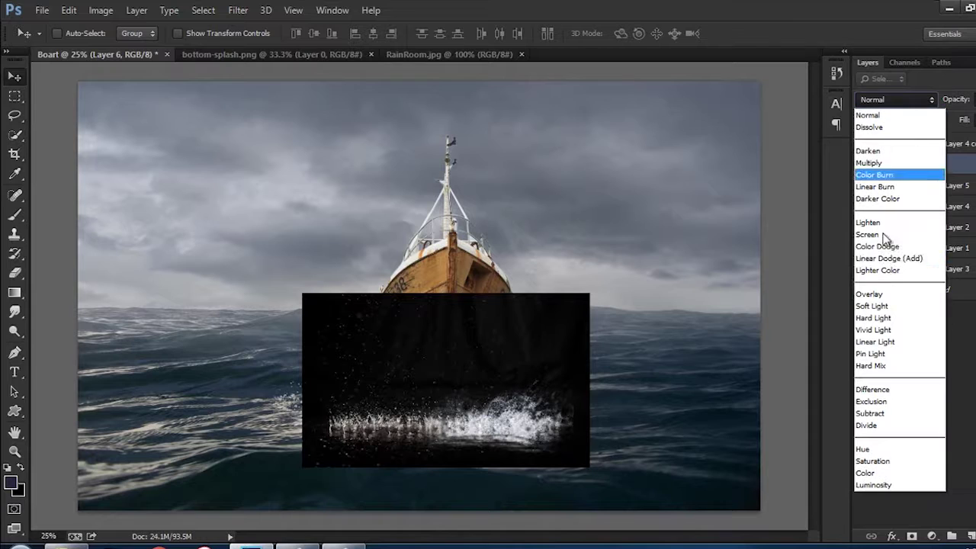
left_click(897, 238)
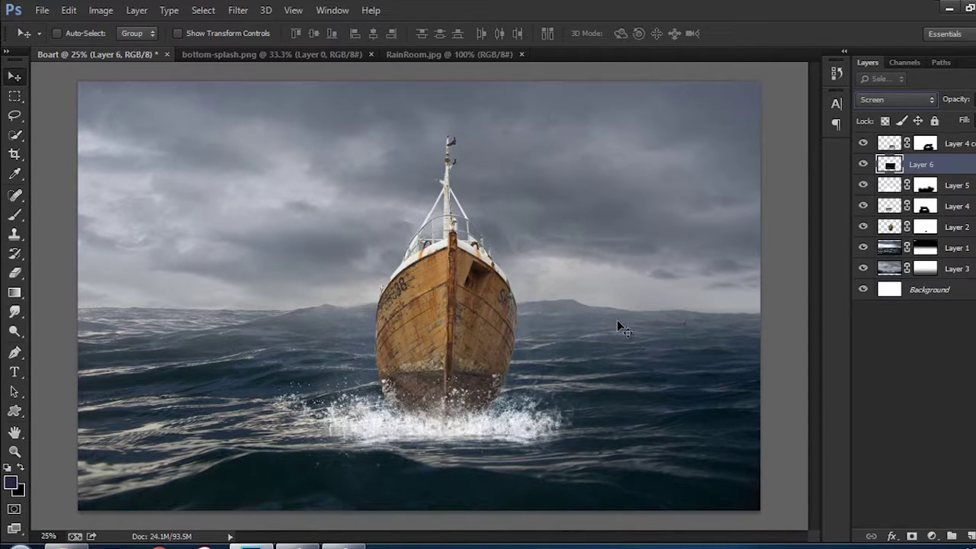
left_click_drag(571, 333, 577, 331)
left_click_drag(571, 297, 619, 287)
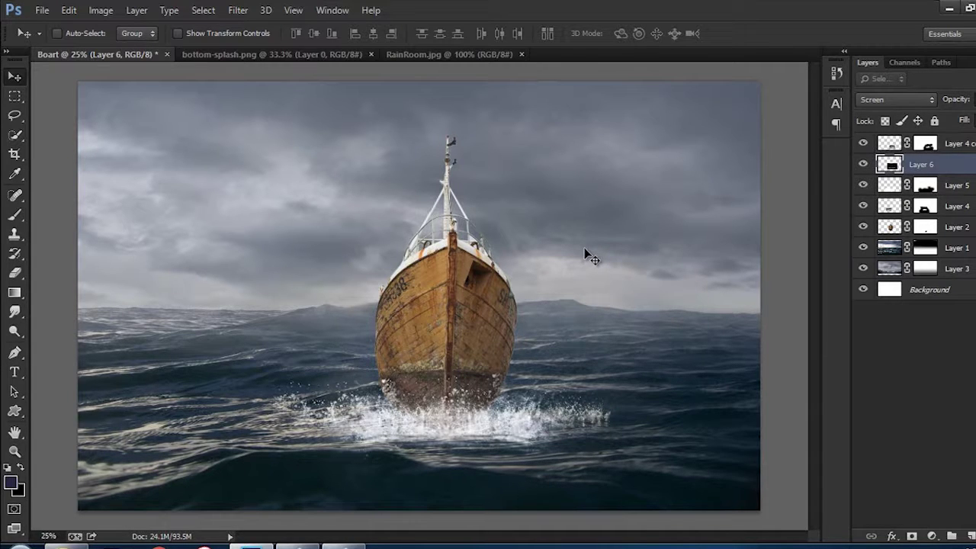
left_click(877, 189)
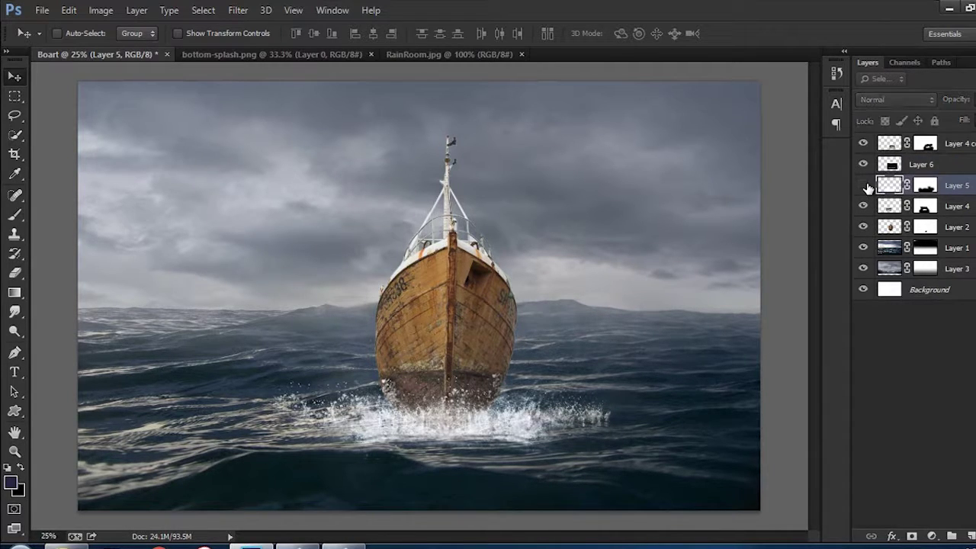
Step: Toggle Layer 5 and Layer 4 visibility to compare splashes, leaving both visible
left_click(863, 185)
left_click(862, 206)
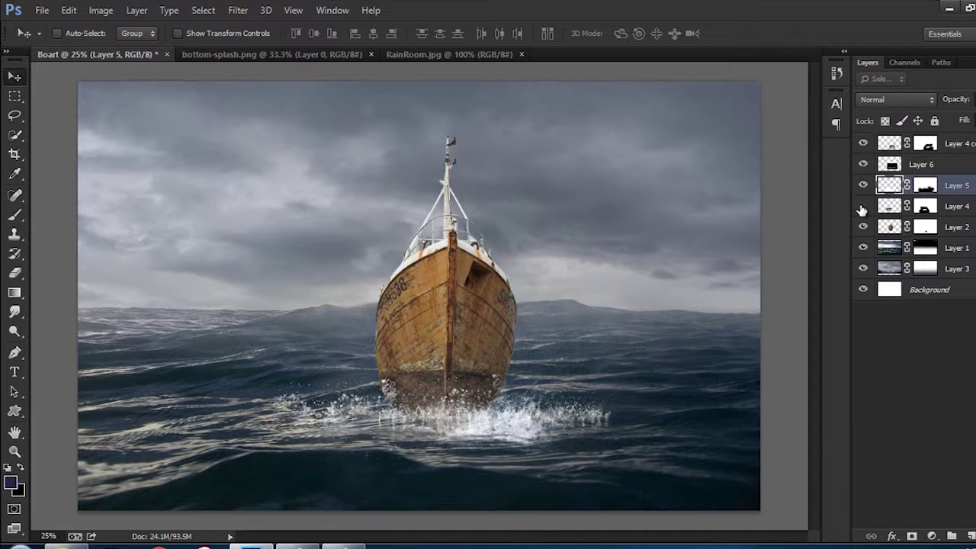
left_click(862, 206)
left_click(862, 207)
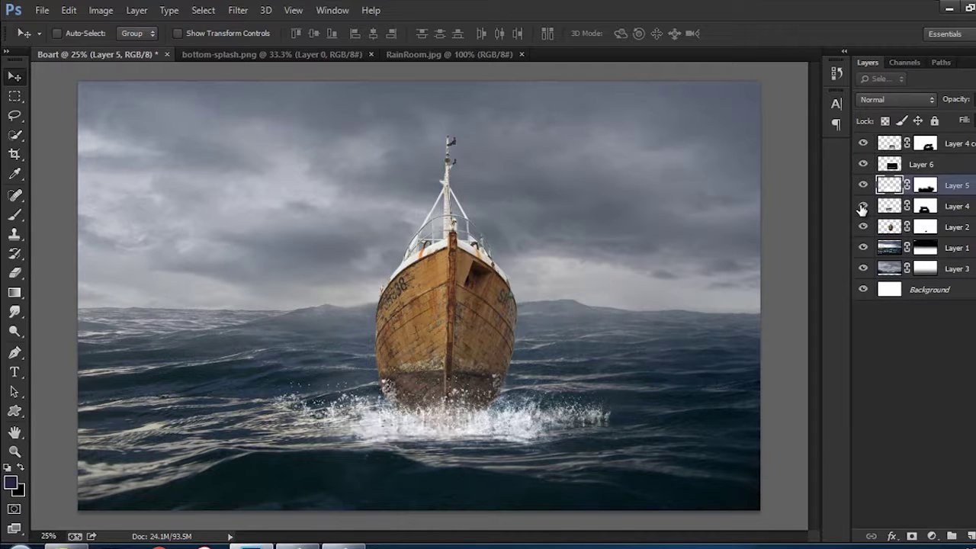
left_click(888, 206)
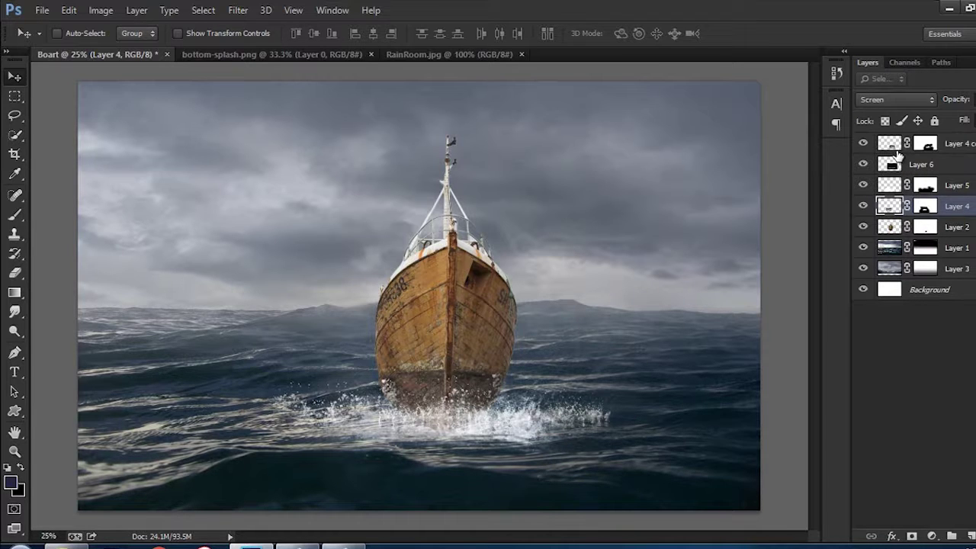
Step: Undo a trial move of the Layer 4 copy, then nudge Layer 6's splash under the bow
left_click(896, 148)
mouse_move(594, 375)
left_mouse_down()
mouse_move(579, 280)
mouse_move(621, 242)
left_mouse_up()
key("ctrl+z")
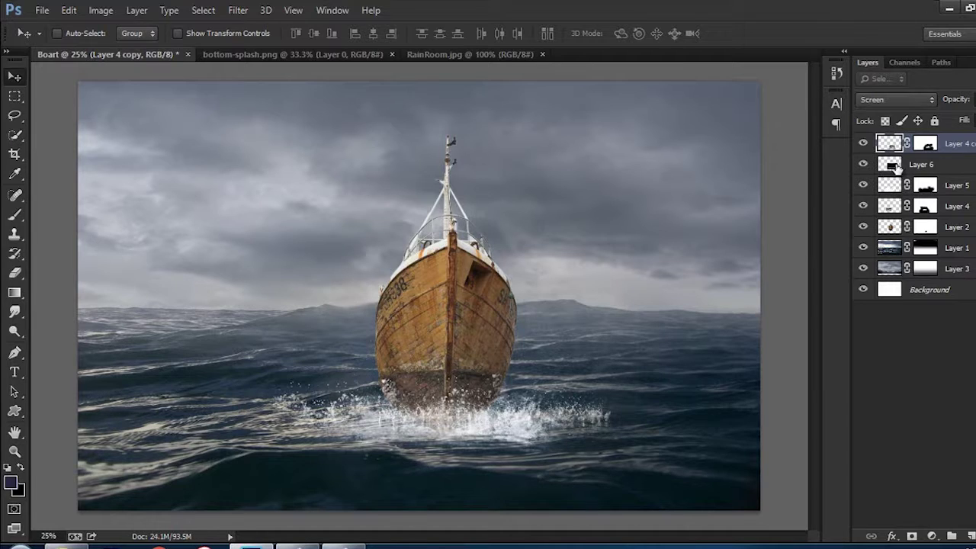
left_click(898, 163)
left_click_drag(607, 346, 561, 346)
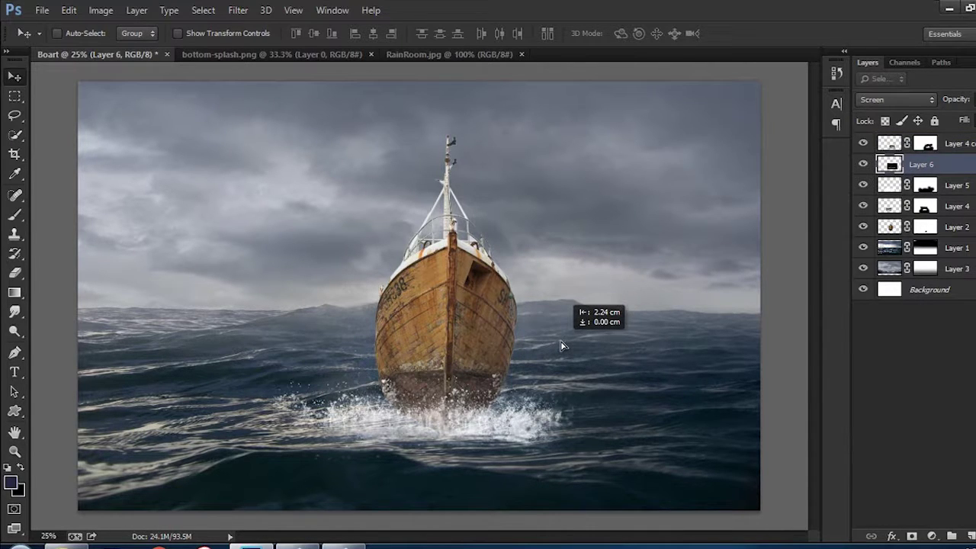
left_click_drag(561, 346, 599, 344)
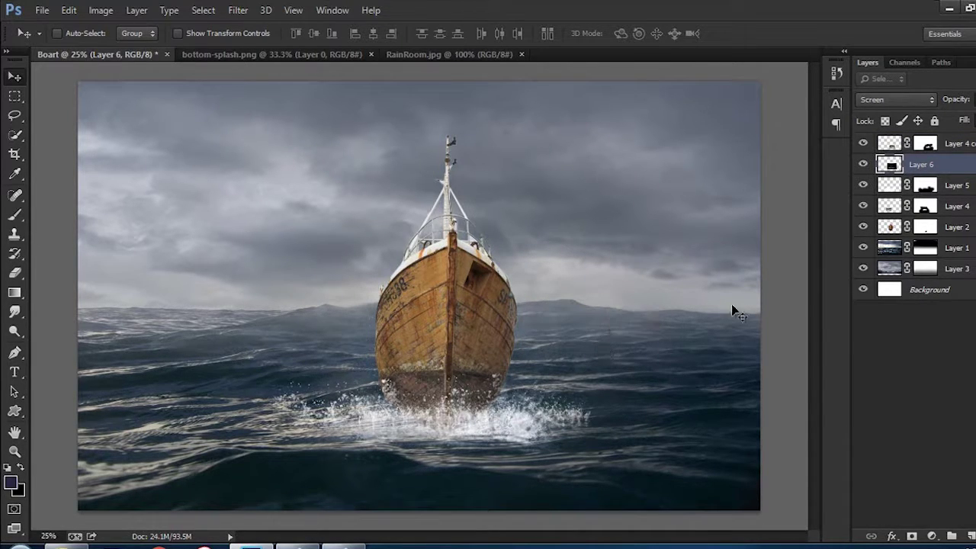
Step: Add a layer mask to Layer 6 and paint out its splash around the hull
left_click(910, 536)
key("b")
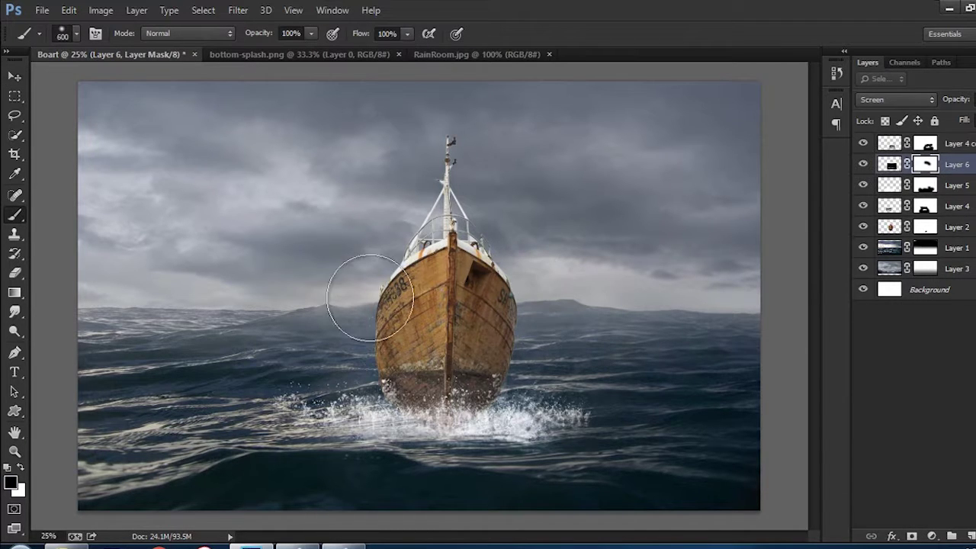
left_click_drag(369, 298, 462, 348)
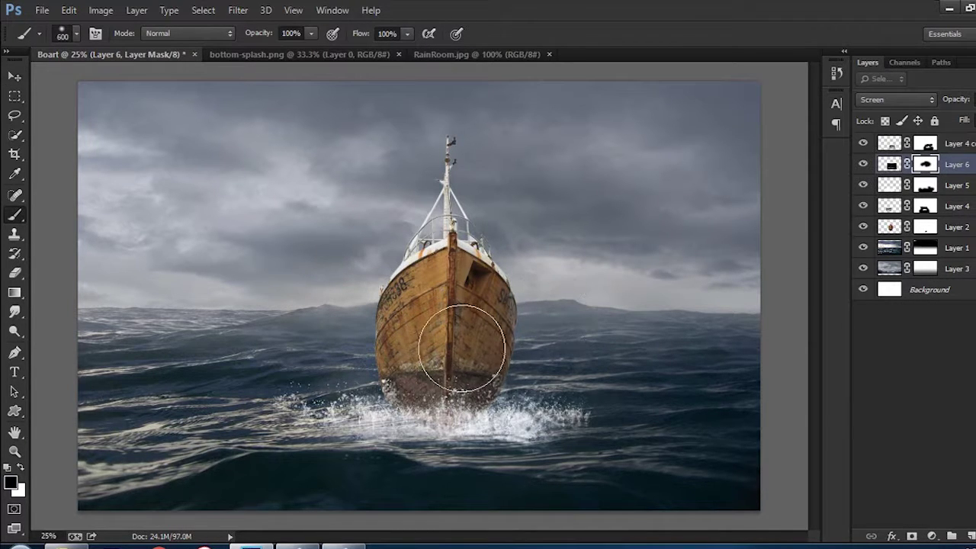
key("v")
Step: Cycle the screen view mode and close the RainRoom.jpg document
key("f")
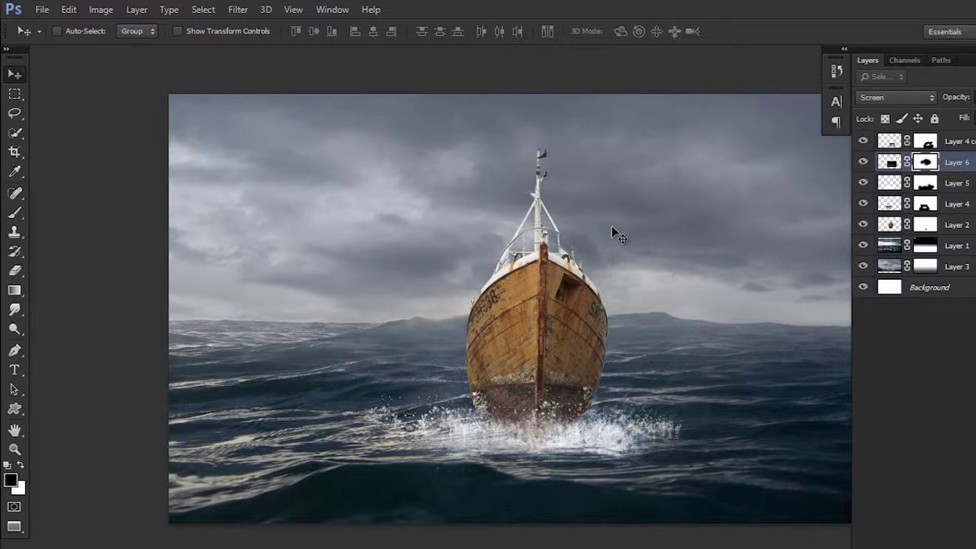
key("f")
key("f")
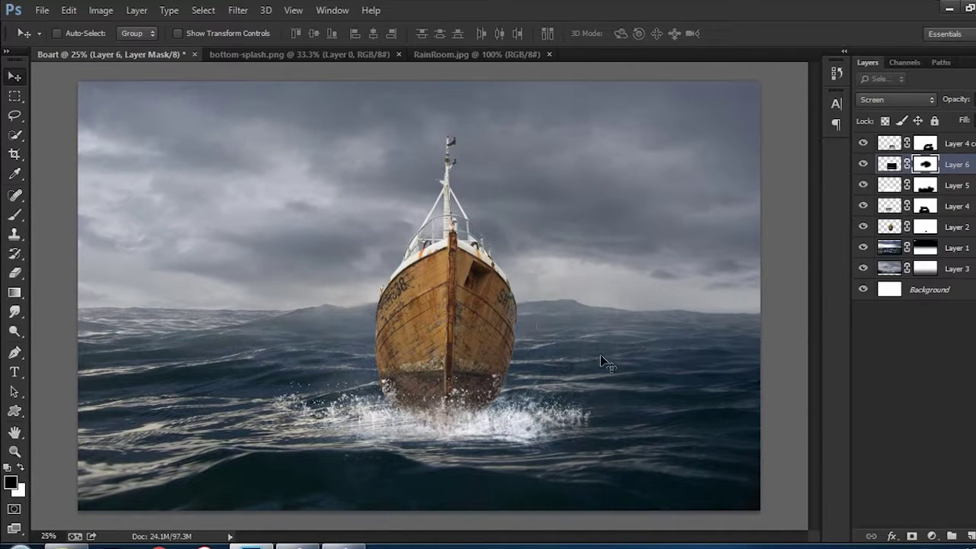
left_click(949, 7)
left_click_drag(537, 54, 510, 66)
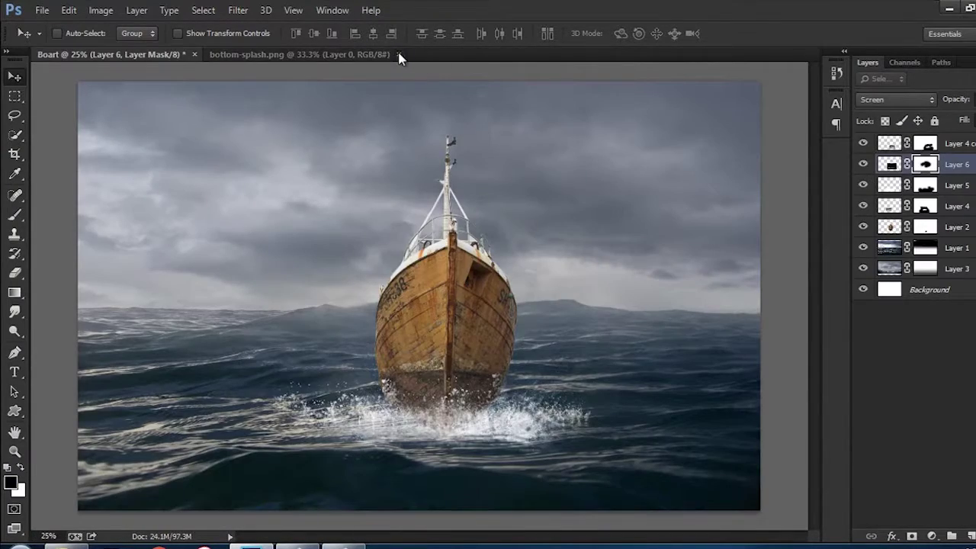
Step: Close bottom-splash.png and convert Layer 3 into a smart object
left_click(397, 54)
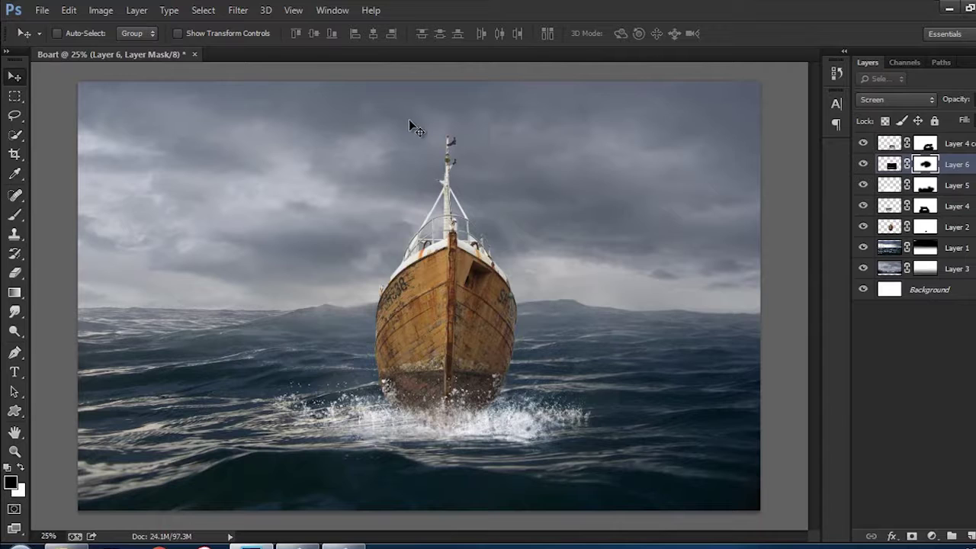
left_click(945, 270)
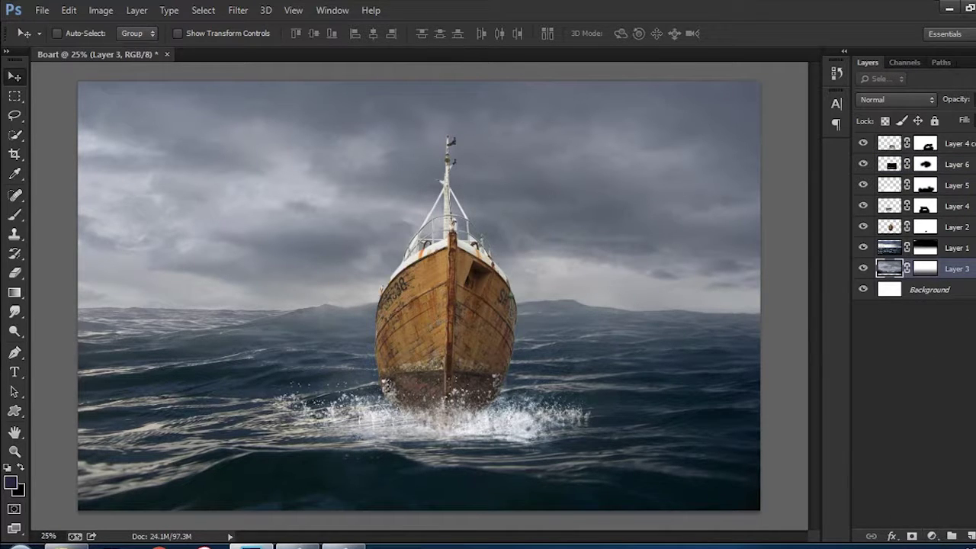
right_click(974, 270)
left_click(738, 181)
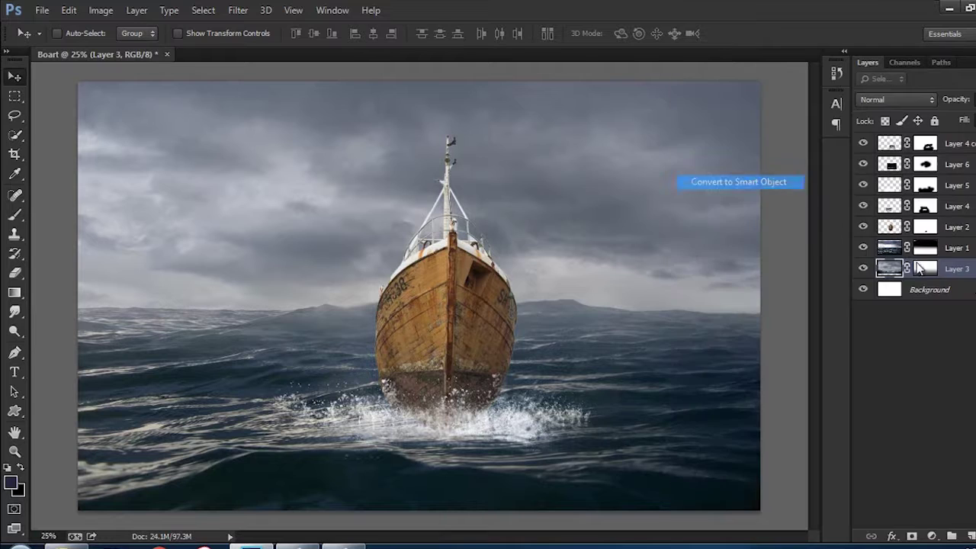
right_click(974, 270)
Step: Rasterize Layer 3 and clip a Brightness/Contrast adjustment to it at 5 brightness, 39 contrast
left_click(724, 220)
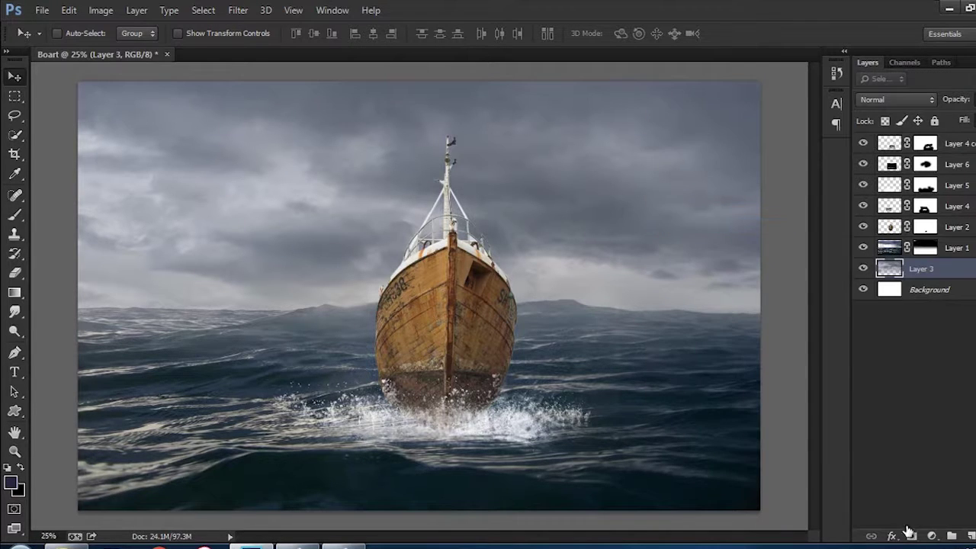
left_click(931, 536)
left_click(949, 524)
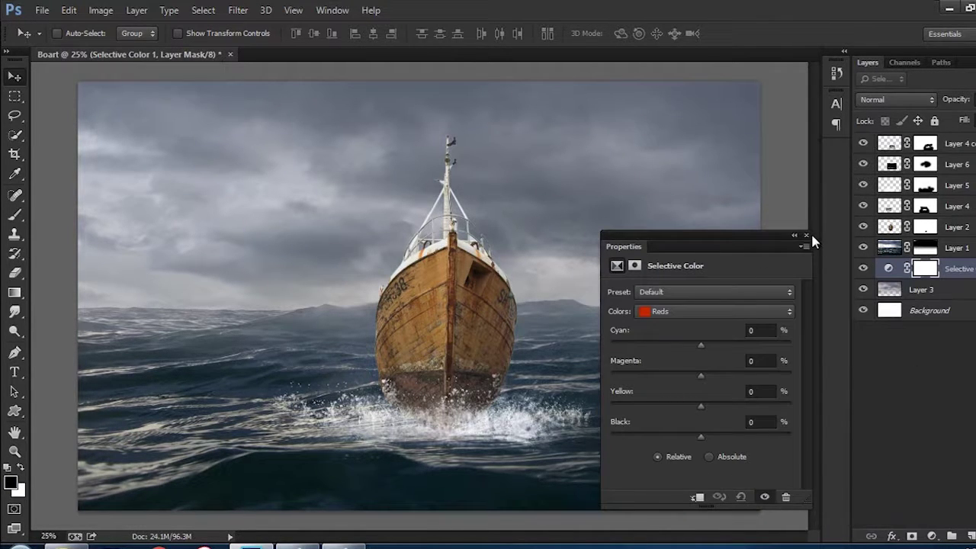
left_click(810, 232)
left_click(931, 536)
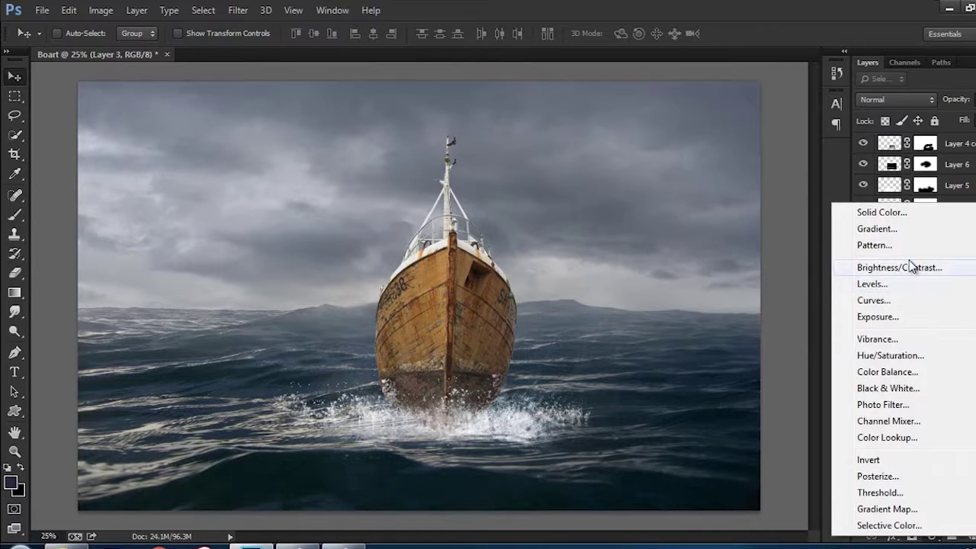
left_click(924, 265)
left_click(695, 497)
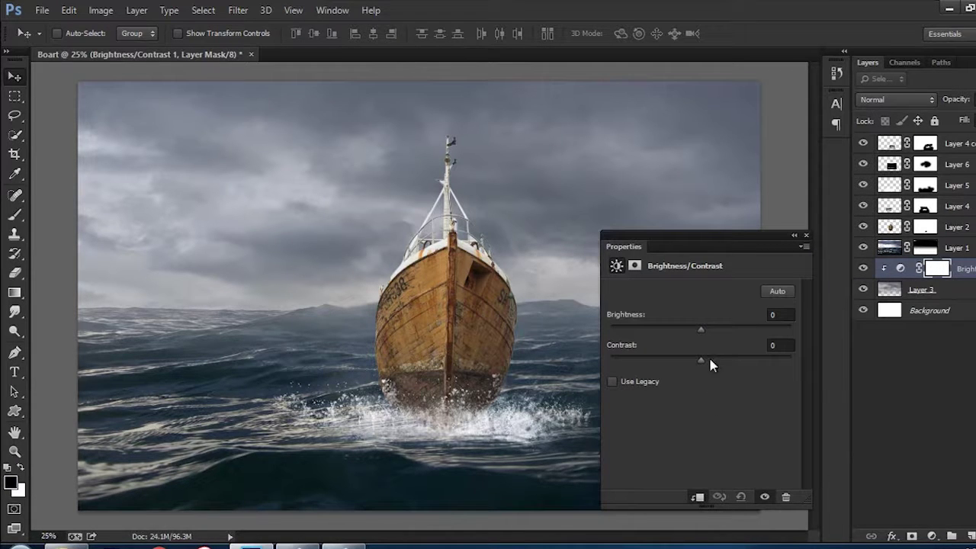
mouse_move(703, 331)
left_mouse_down()
mouse_move(683, 332)
mouse_move(712, 329)
mouse_move(679, 359)
mouse_move(741, 360)
mouse_move(717, 366)
left_mouse_up()
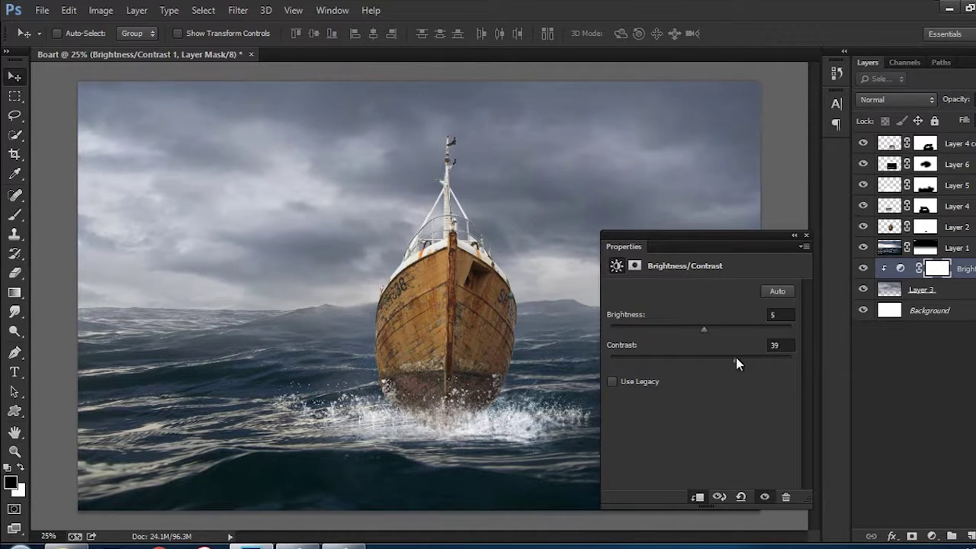
left_click(806, 235)
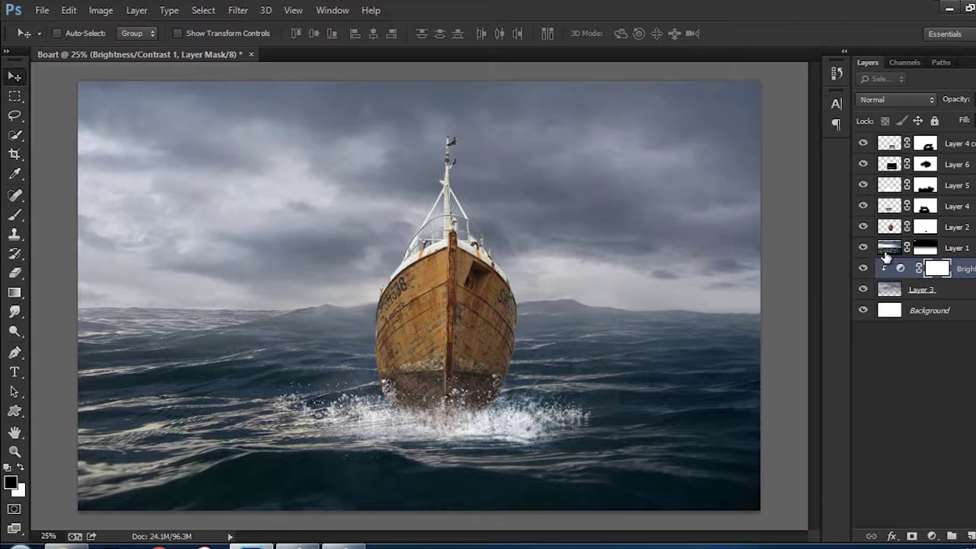
Step: Add a Brightness/Contrast adjustment to Layer 1 at brightness -32, contrast 34
left_click(887, 249)
left_click(929, 535)
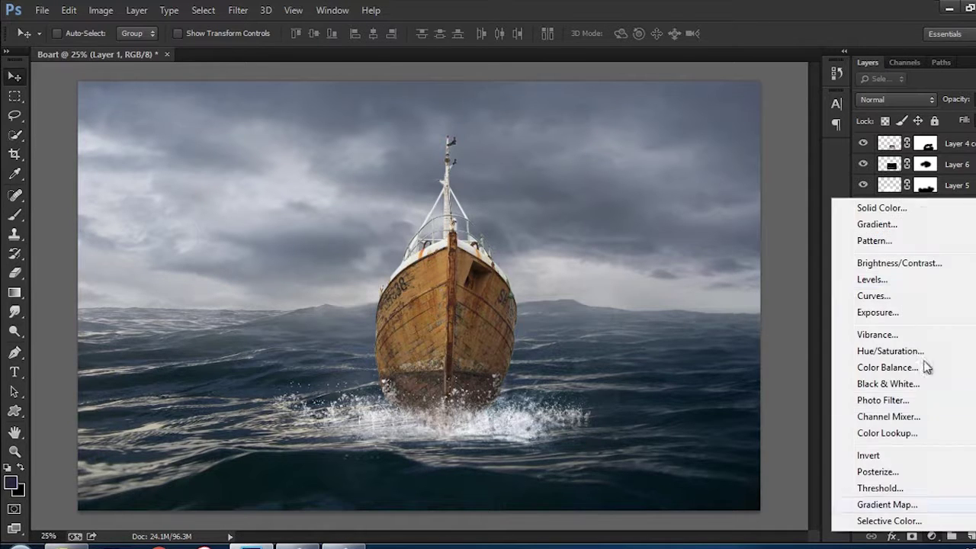
left_click(907, 262)
left_click_drag(701, 330, 681, 329)
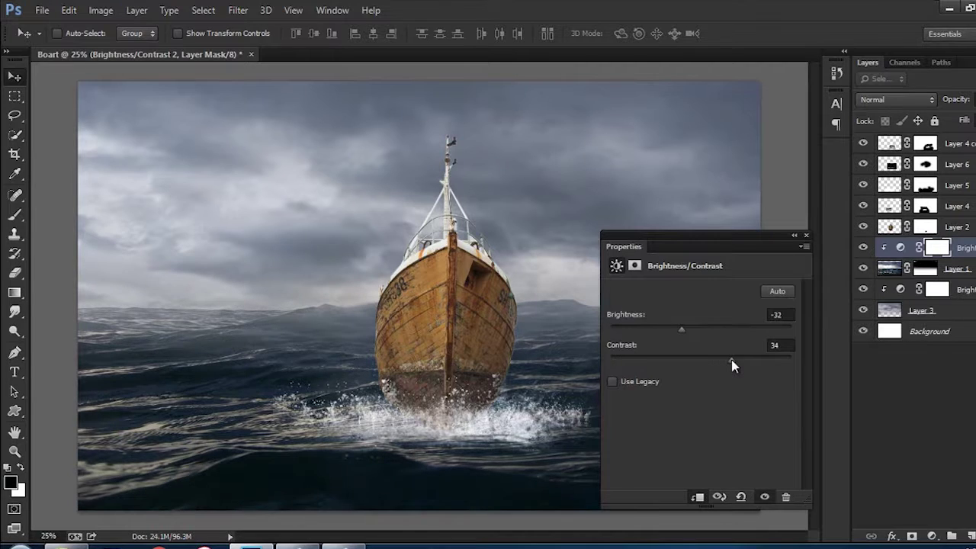
left_click_drag(725, 361, 728, 361)
left_click(807, 235)
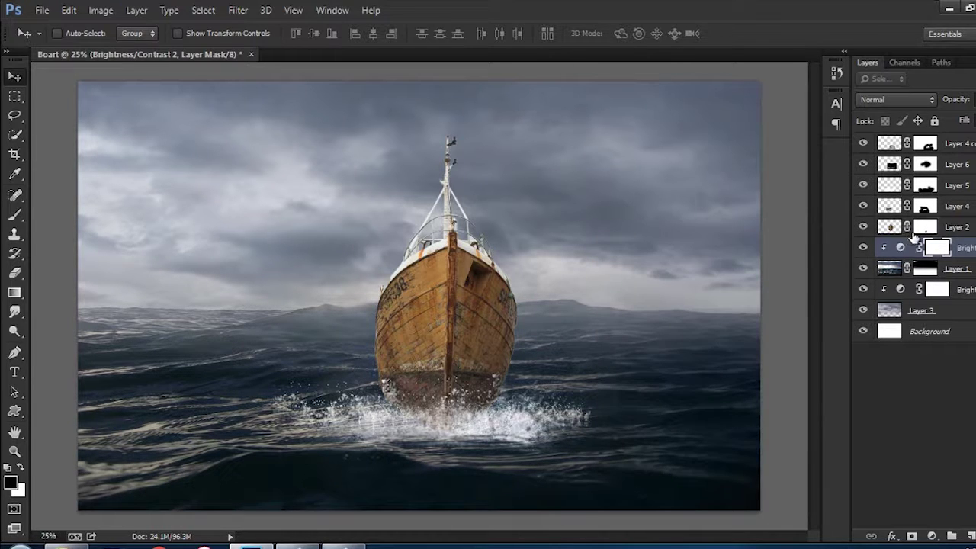
Step: Clip a Brightness/Contrast adjustment to Layer 2 at brightness -12, contrast 24
left_click(911, 227)
left_click(931, 536)
left_click(898, 260)
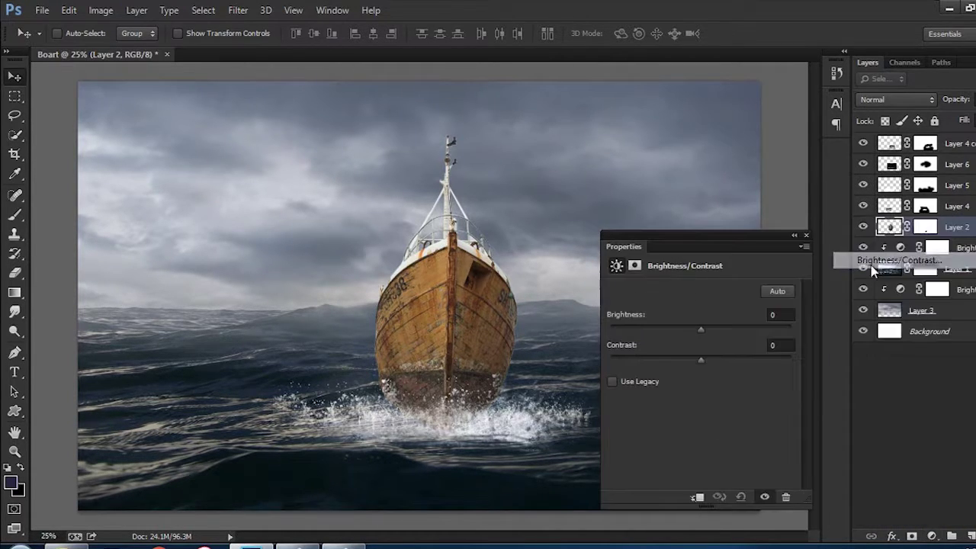
left_click(697, 326)
left_click_drag(697, 326, 692, 328)
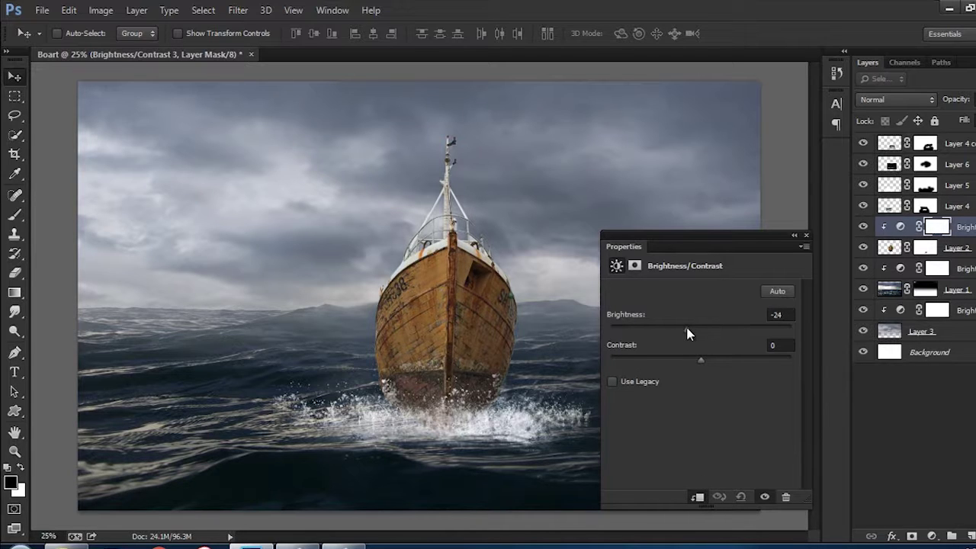
left_click_drag(673, 363, 722, 362)
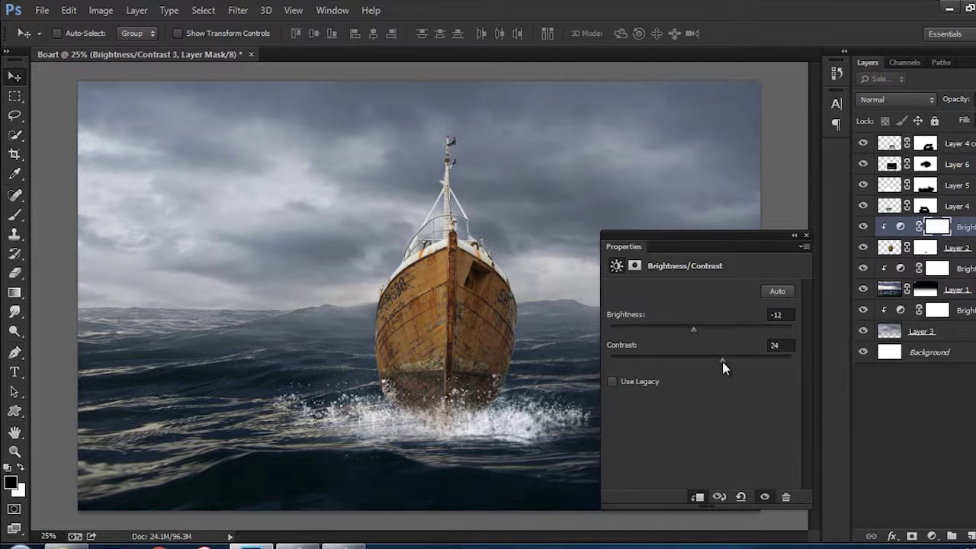
Step: Add a Color Balance adjustment to Layer 2, shifting midtones toward blue with cyan -6
left_click(805, 235)
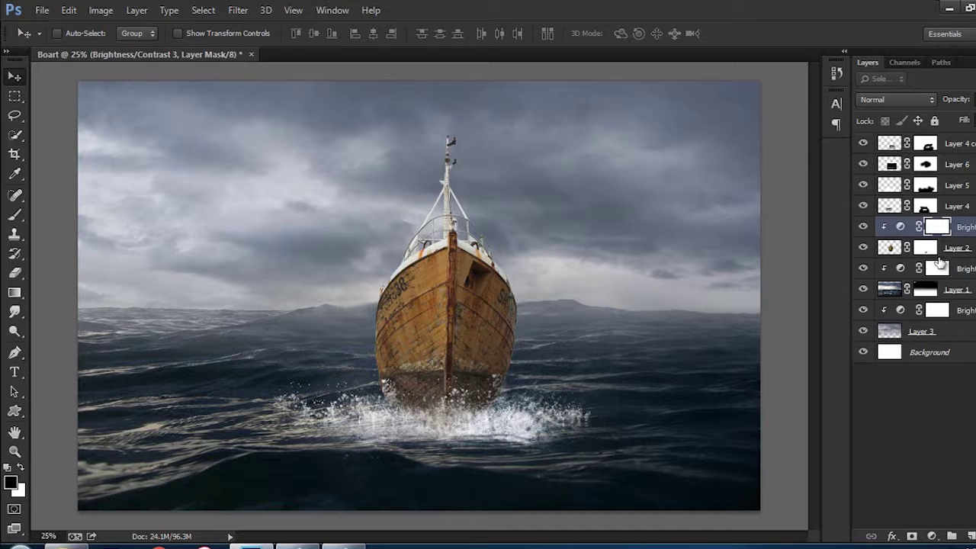
left_click(956, 248)
left_click(936, 540)
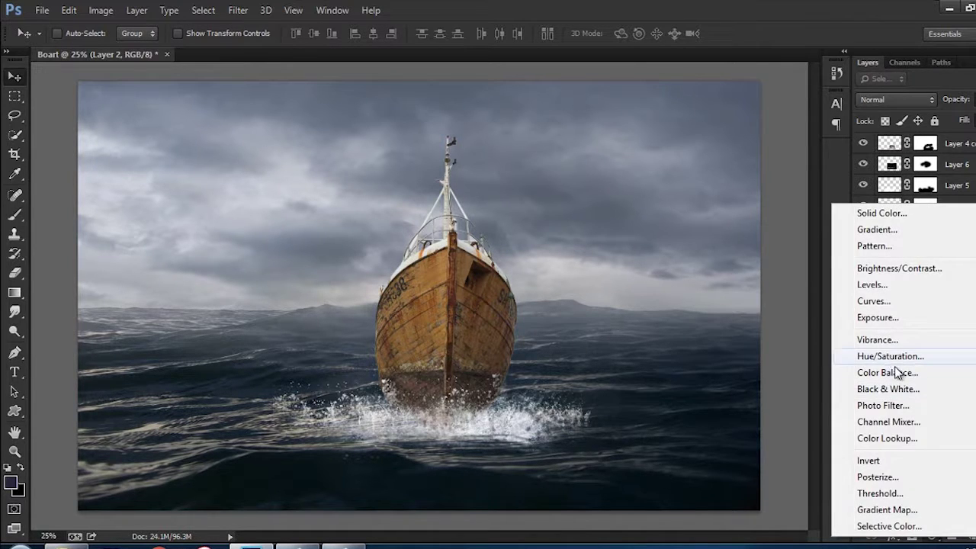
left_click(841, 373)
left_click_drag(681, 378, 688, 379)
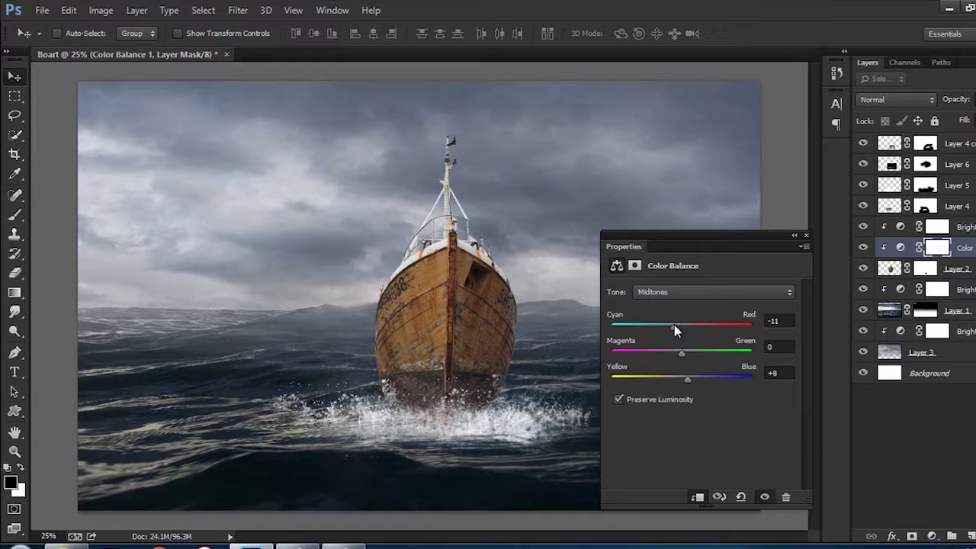
left_click_drag(674, 324, 677, 325)
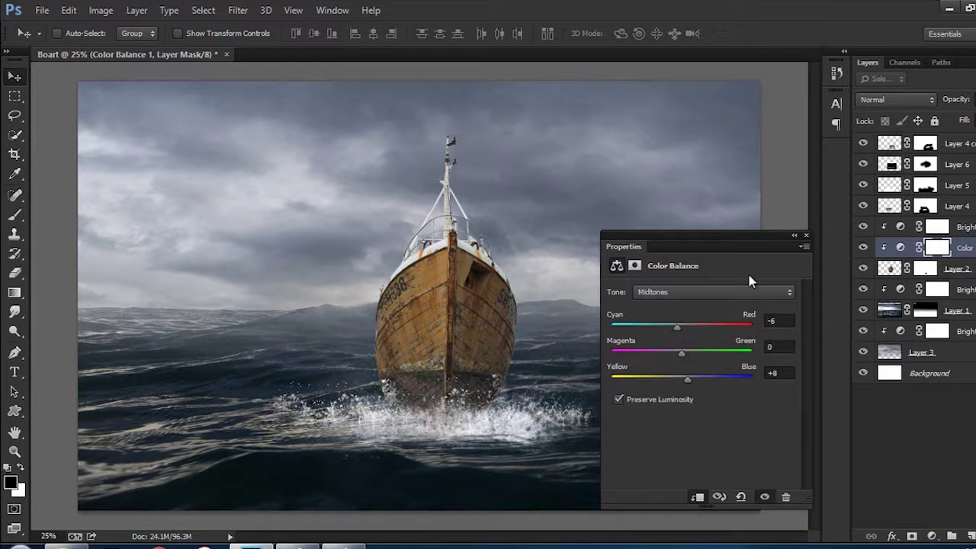
left_click(803, 237)
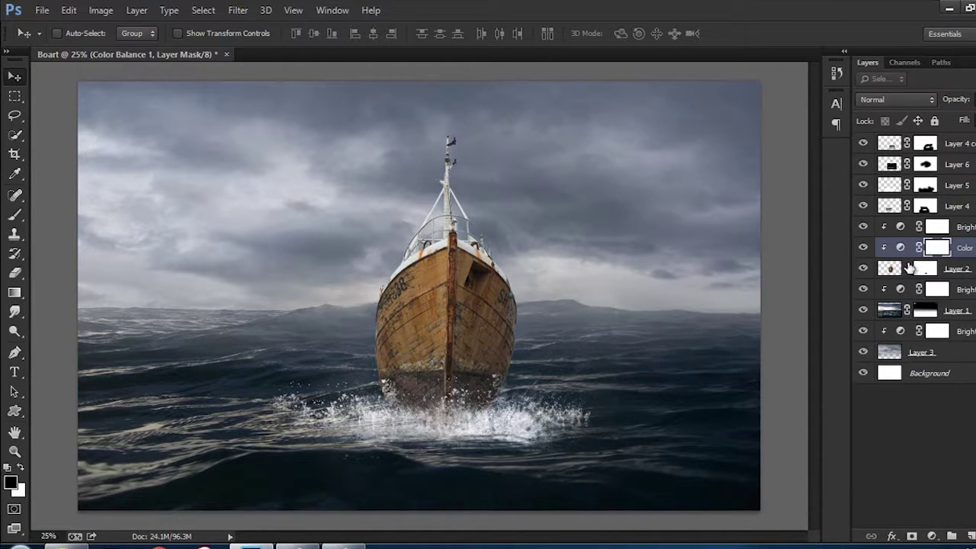
Step: Add a Curves adjustment to boat Layer 2 with a slight custom bend
left_click(957, 269)
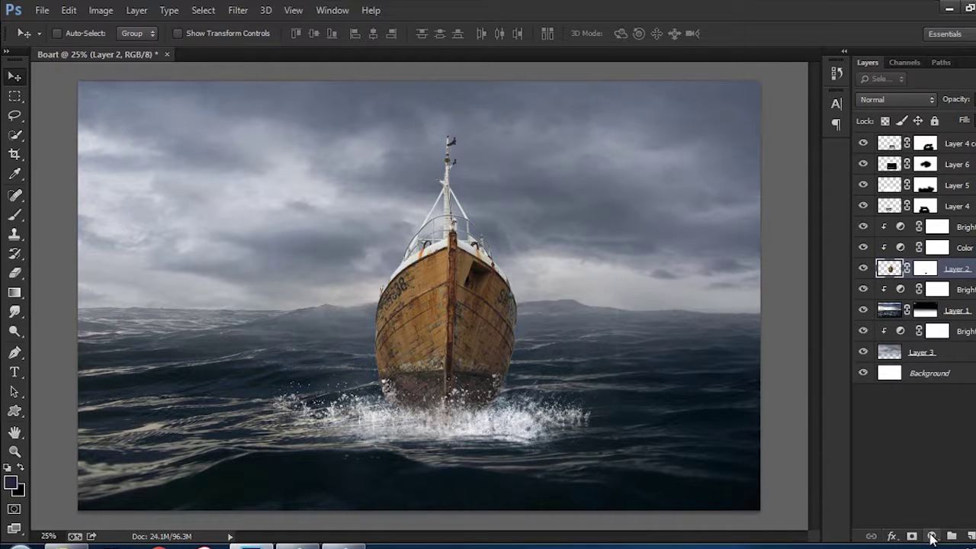
left_click(931, 536)
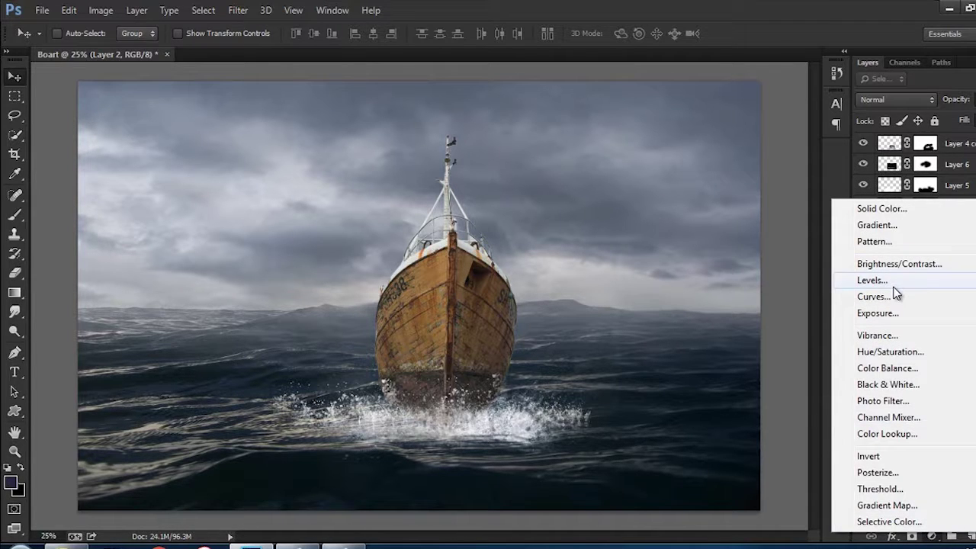
left_click(899, 299)
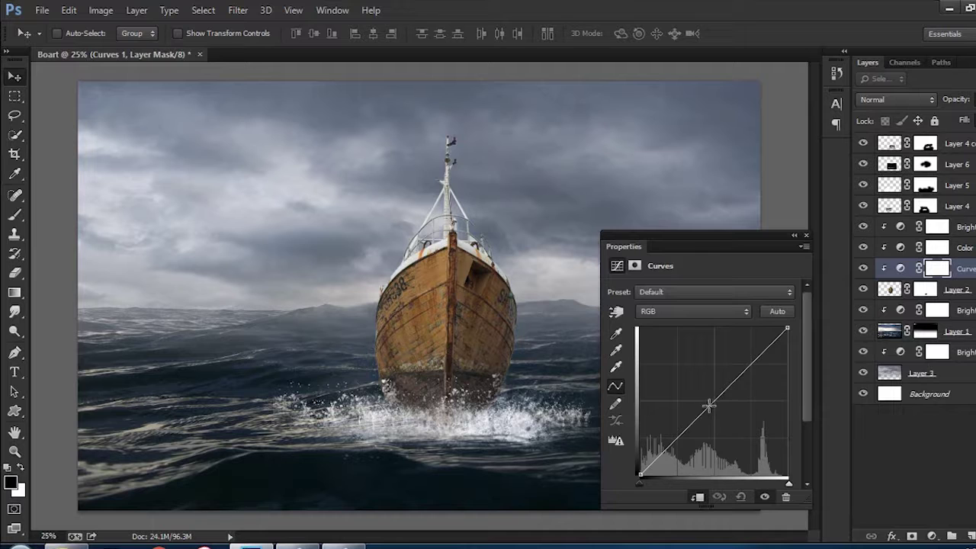
mouse_move(712, 405)
left_mouse_down()
mouse_move(720, 400)
mouse_move(708, 405)
left_mouse_up()
left_click(806, 235)
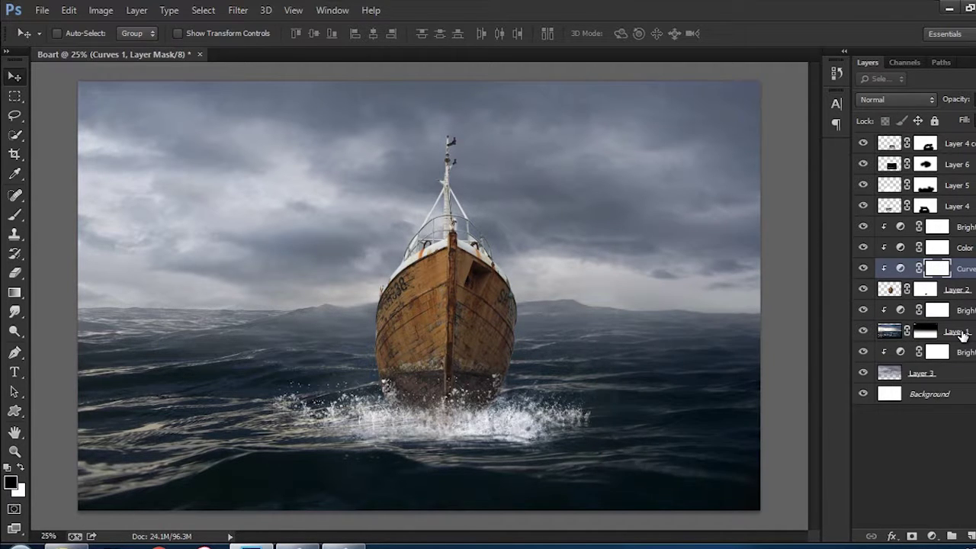
left_click(961, 334)
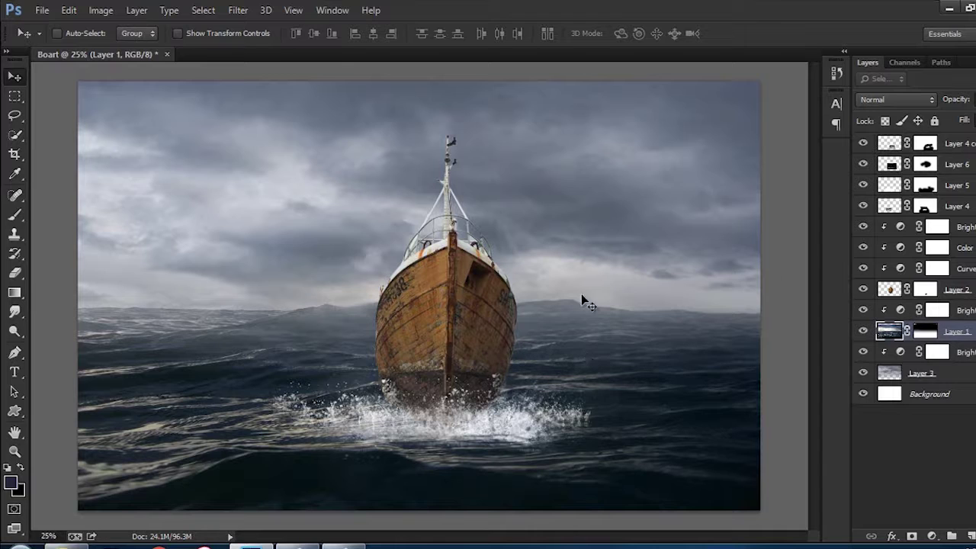
Step: Paint black on Layer 6's mask to hide splash over the sea right of the boat
left_click(889, 146)
left_click(863, 164)
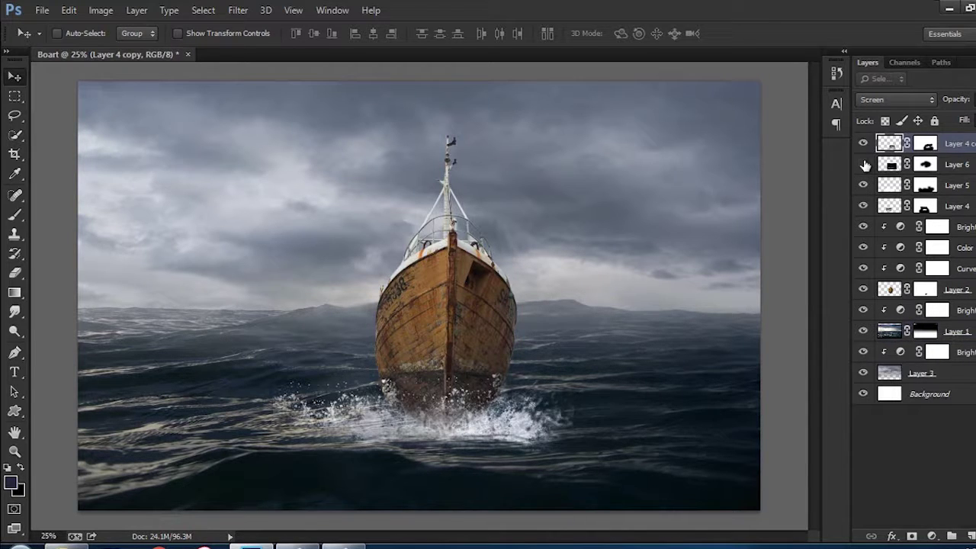
left_click(925, 164)
key("d")
key("b")
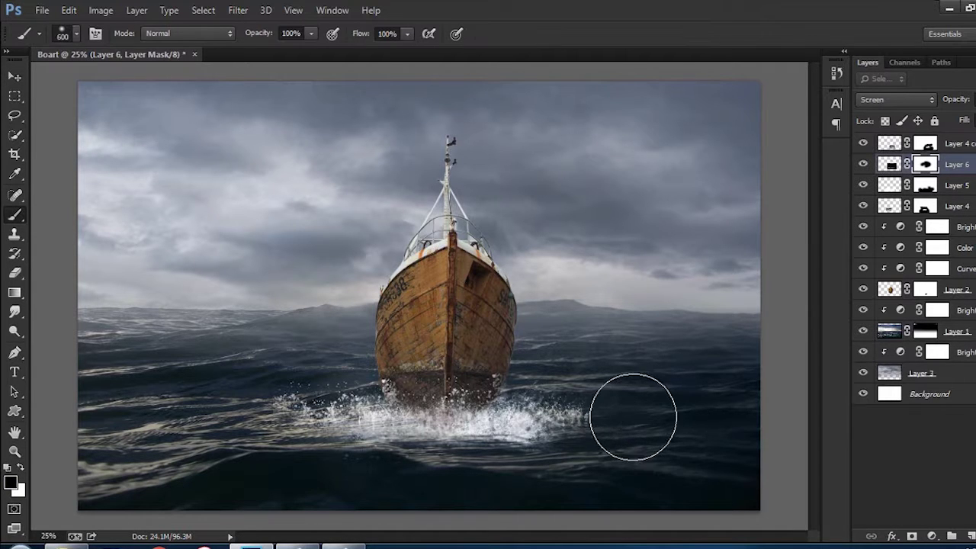
left_click_drag(633, 414, 623, 344)
key("v")
key("f")
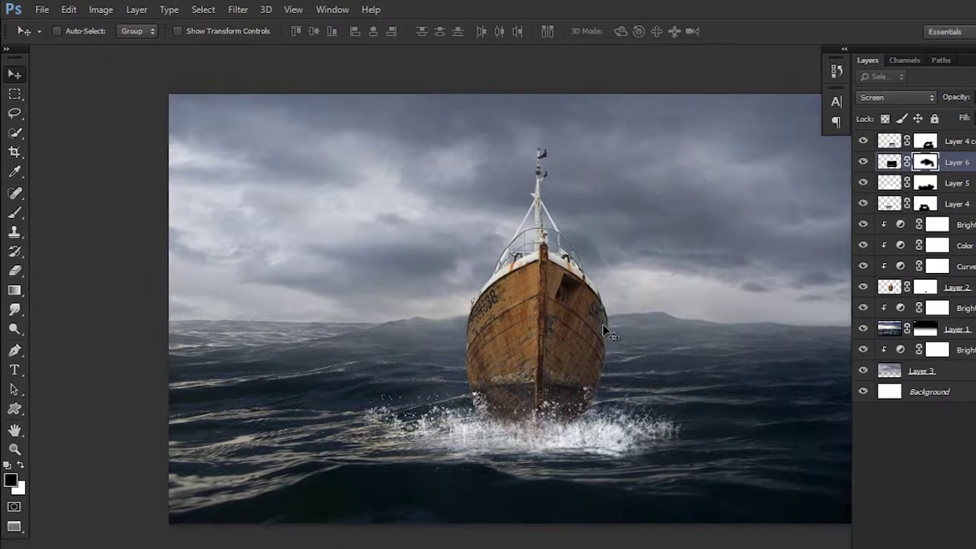
Step: Move Layer 6's splash piece about 1.52 cm to the right beneath the bow
scroll(602, 324, "up", 2)
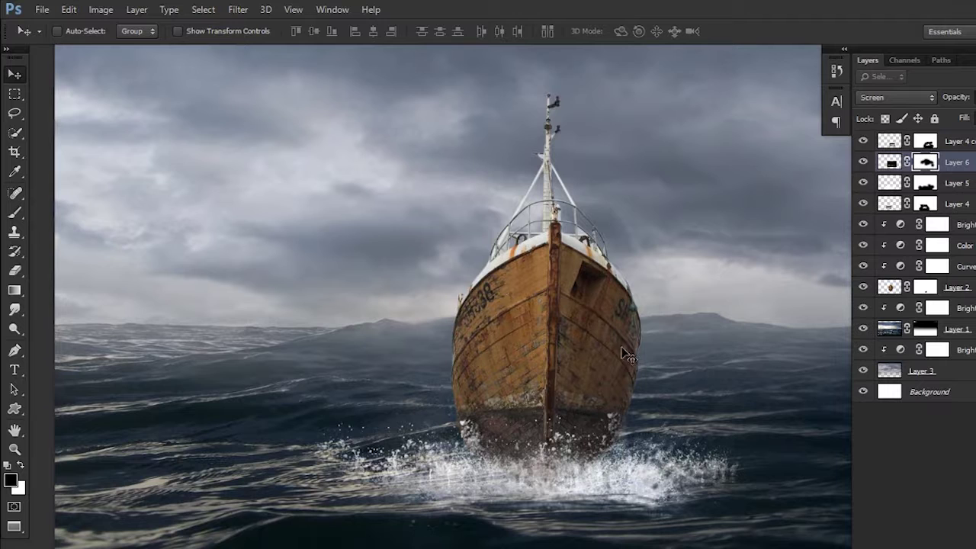
left_click_drag(640, 397, 631, 385)
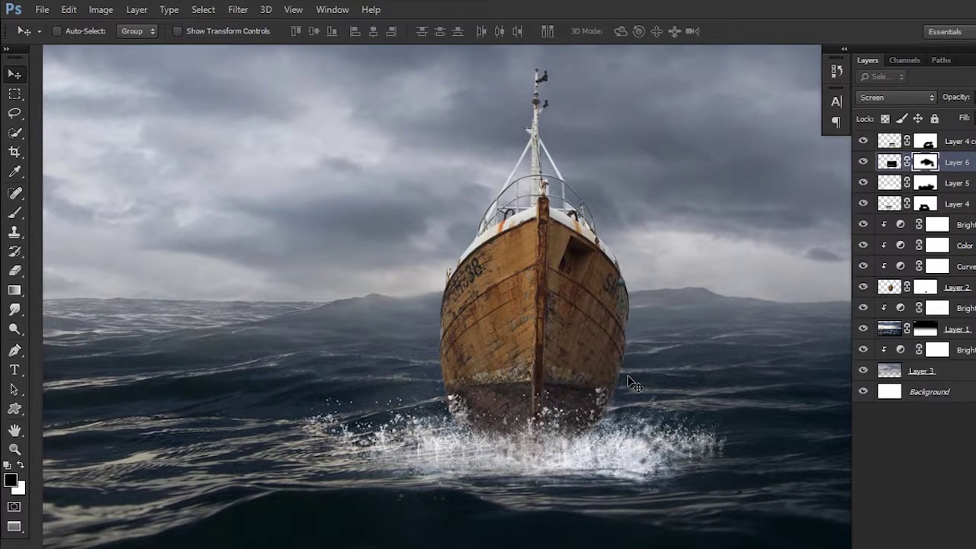
key("f")
key("f")
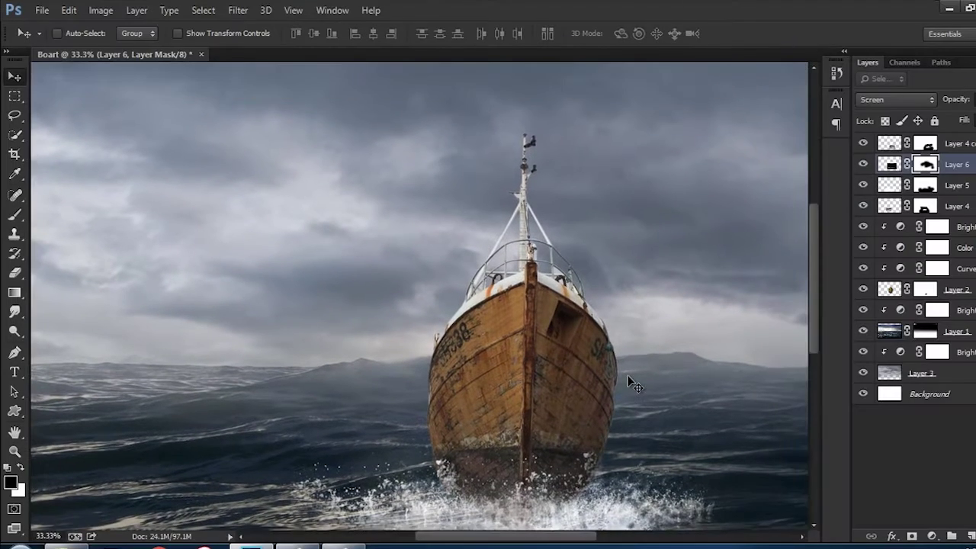
scroll(623, 377, "down", 1)
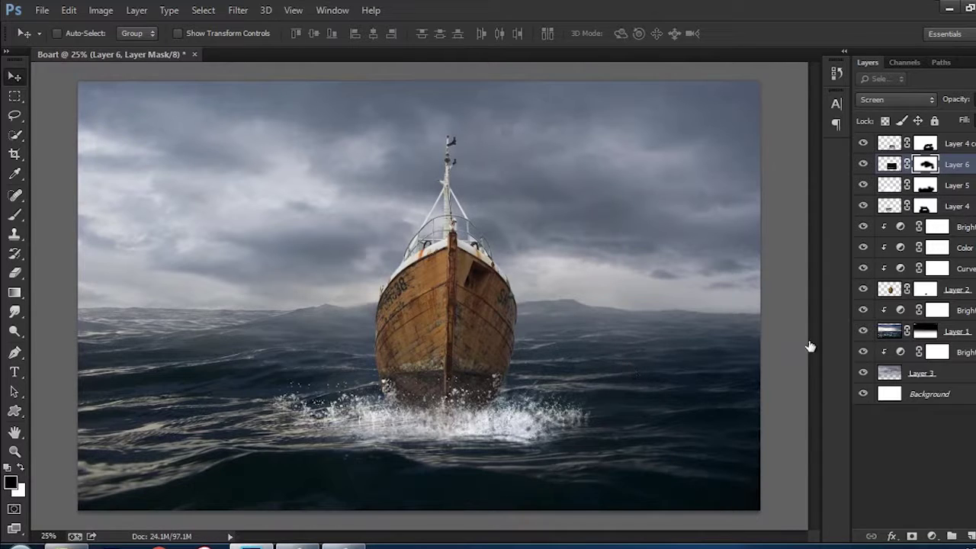
left_click(960, 155)
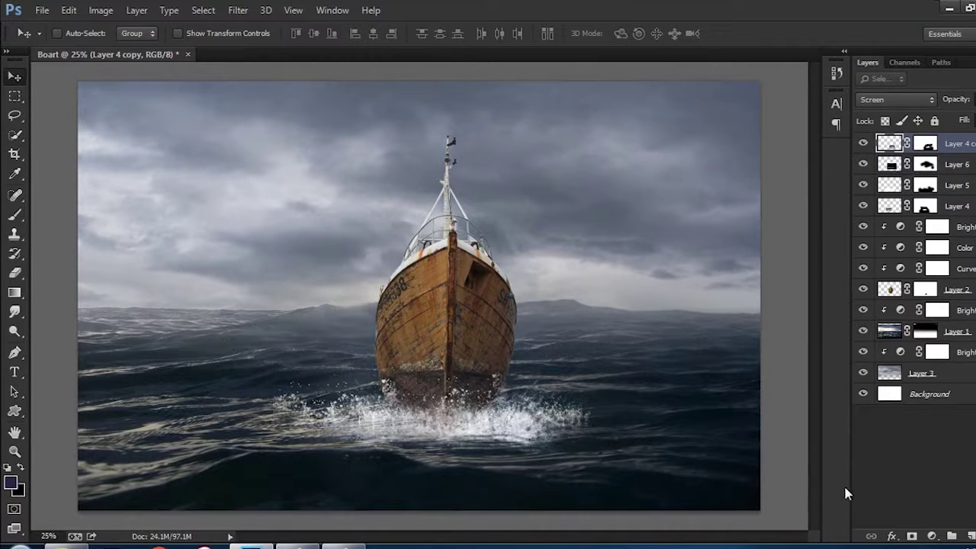
left_click(962, 164)
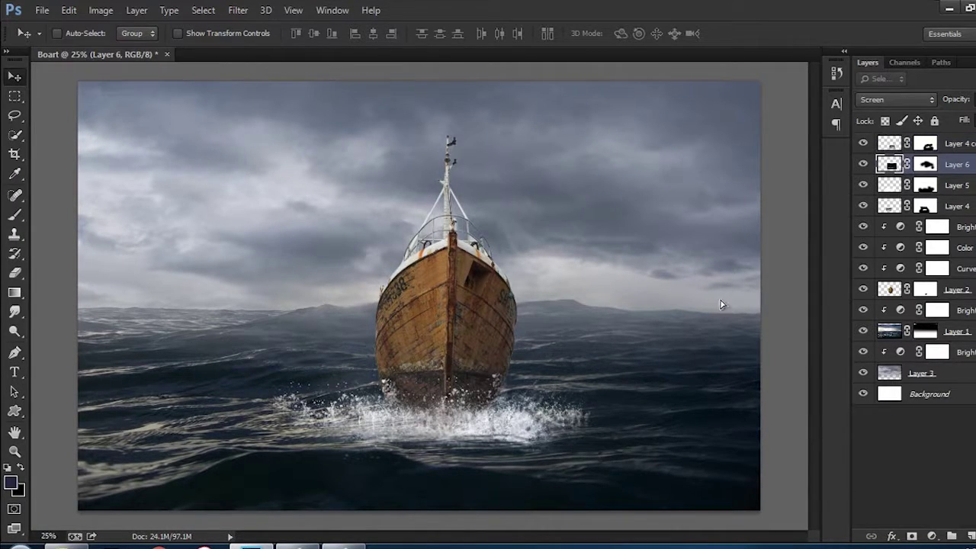
mouse_move(725, 304)
left_mouse_down()
mouse_move(747, 303)
mouse_move(730, 302)
left_mouse_up()
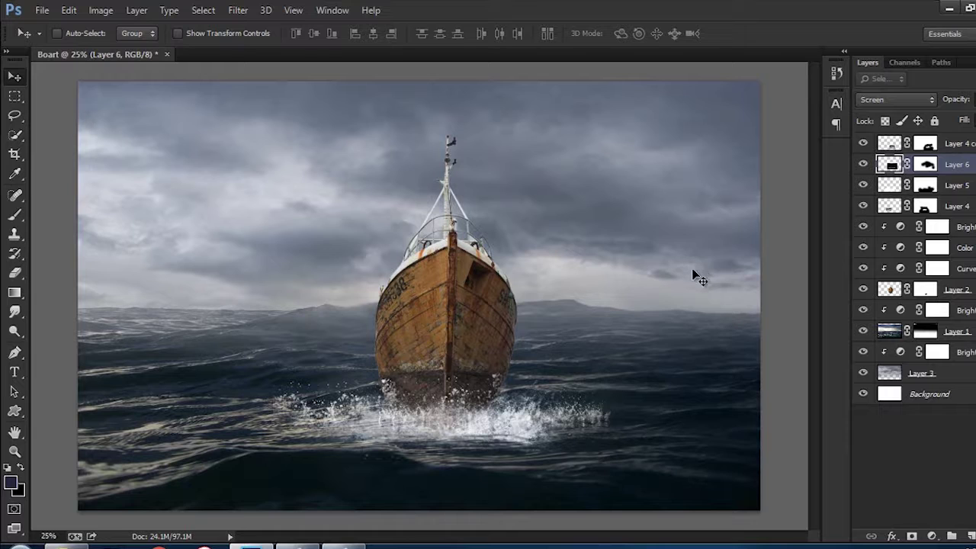
Step: Add a Hue/Saturation adjustment to Layer 3 with saturation -25
left_click(962, 372)
left_click(931, 535)
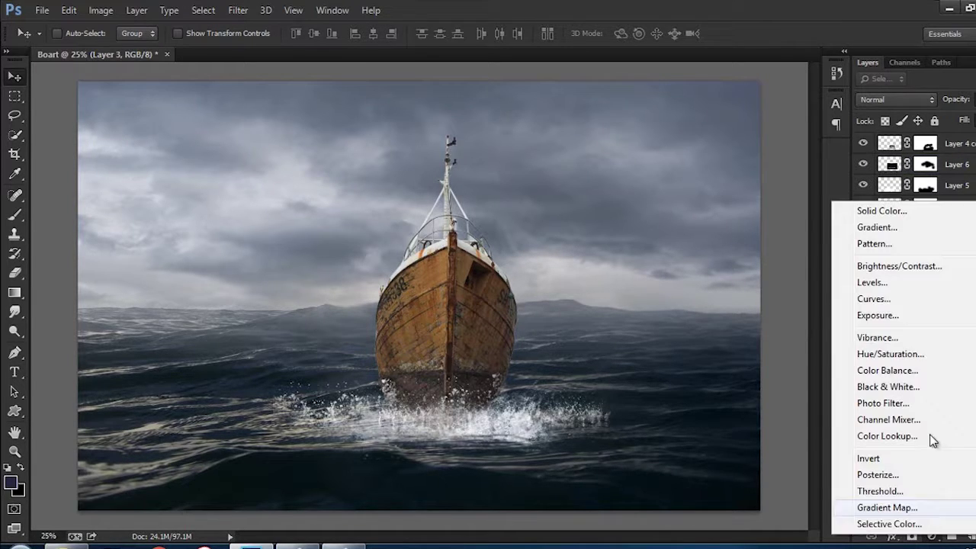
left_click(941, 354)
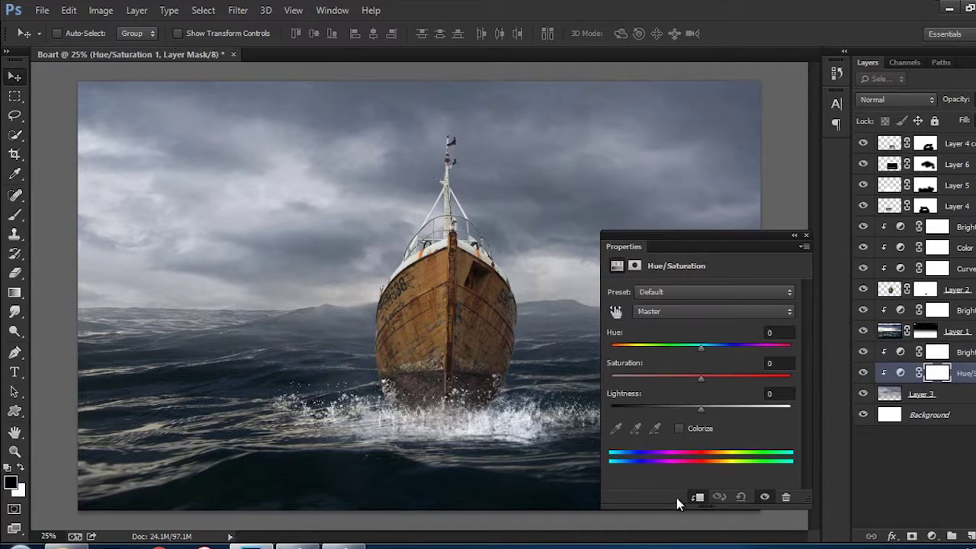
left_click_drag(702, 376, 679, 377)
left_click(803, 234)
Step: Add a Color Balance to Layer 3 with midtones Cyan-Red -20 and Yellow-Blue -15
left_click(948, 394)
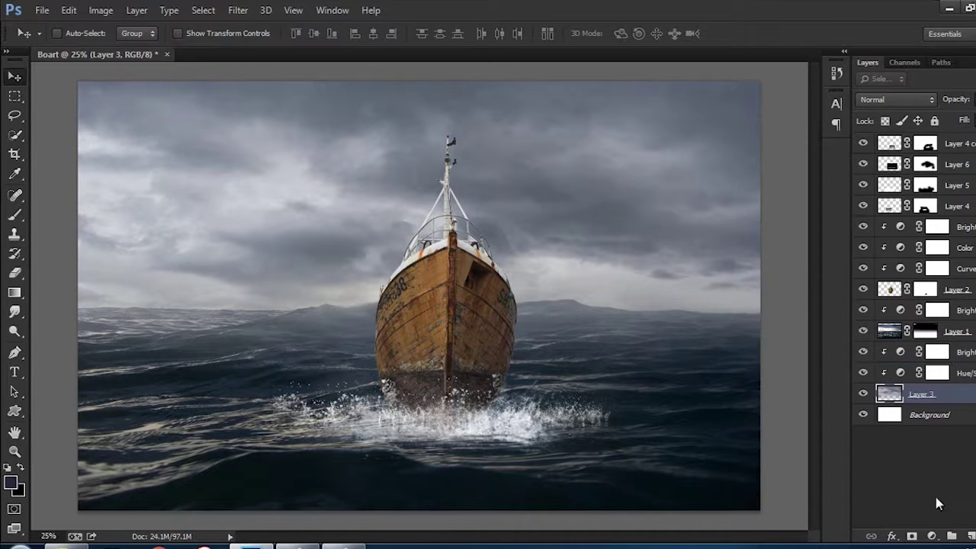
left_click(933, 539)
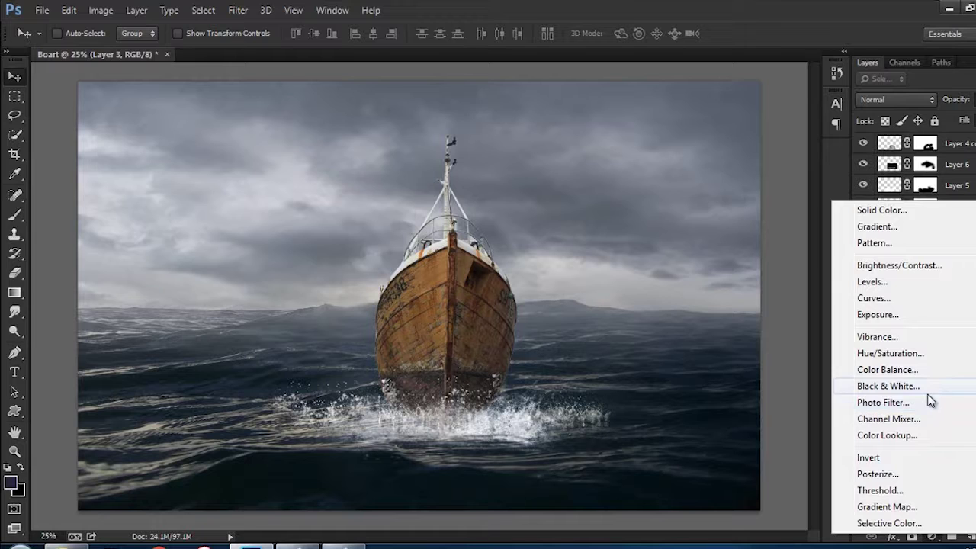
left_click(934, 369)
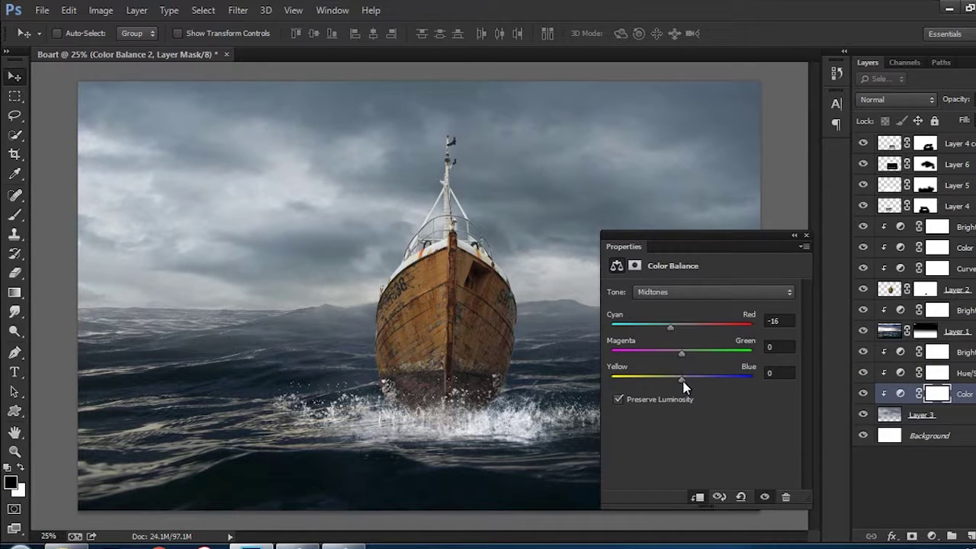
mouse_move(684, 387)
left_mouse_down()
mouse_move(695, 387)
mouse_move(684, 386)
left_mouse_up()
left_click_drag(678, 329, 665, 328)
left_click(779, 321)
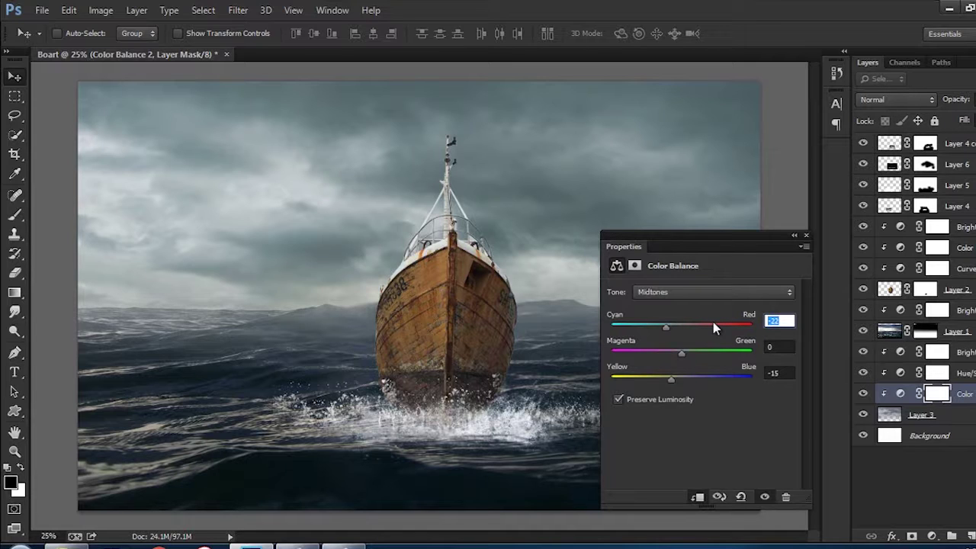
type("-20")
Step: Give sea Layer 1 a Color Balance adjustment with Cyan-Red -20 and Yellow-Blue -15
left_click(806, 235)
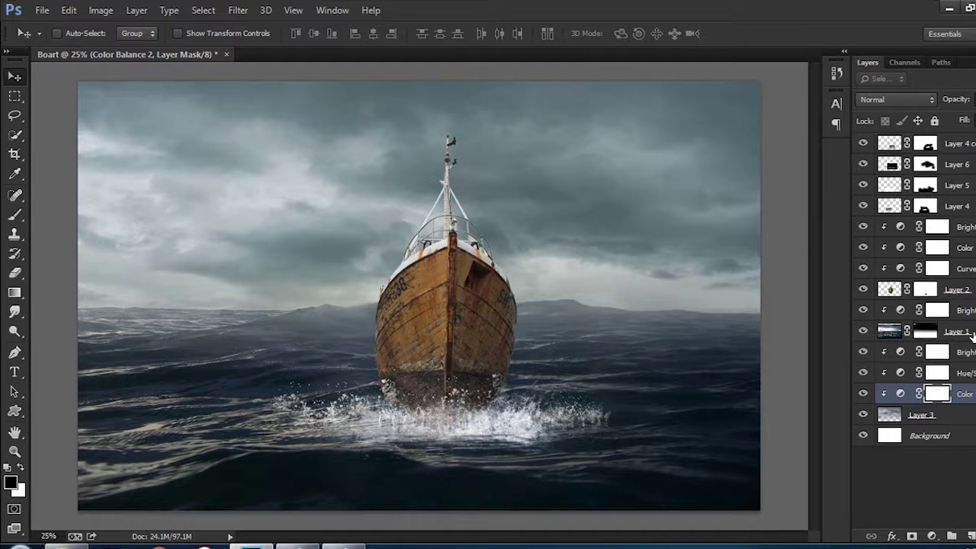
left_click(926, 332)
left_click(931, 536)
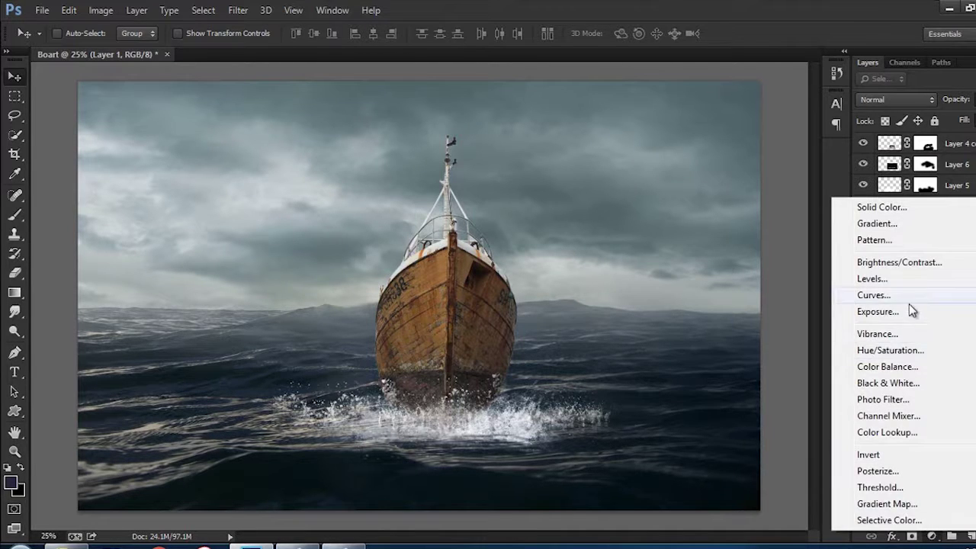
left_click(888, 367)
type("-")
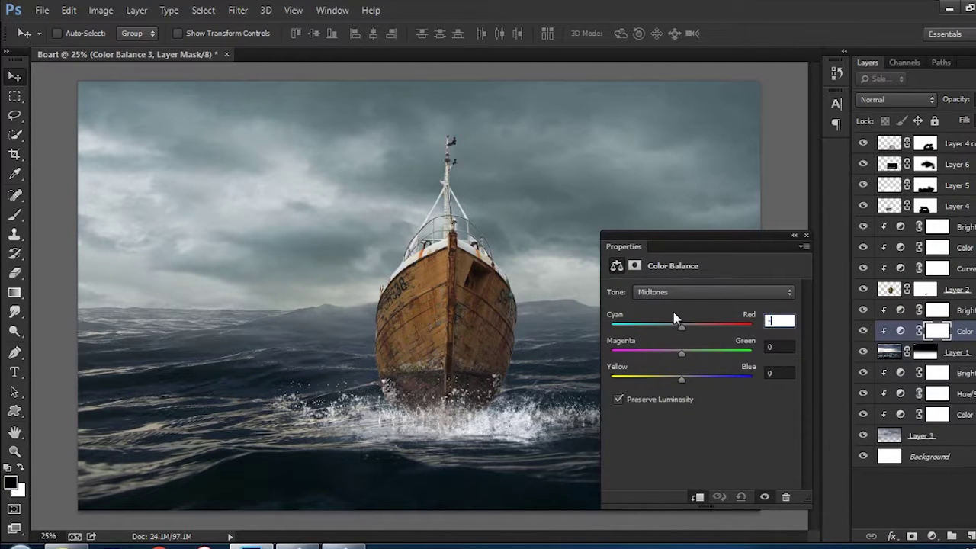
type("20")
left_click(788, 370)
type("-")
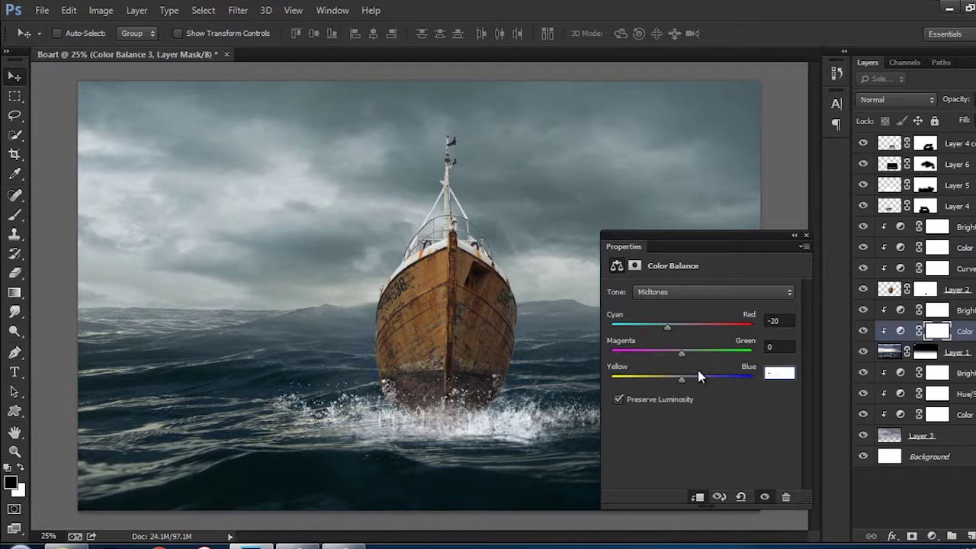
type("15")
left_click(806, 235)
left_click(962, 294)
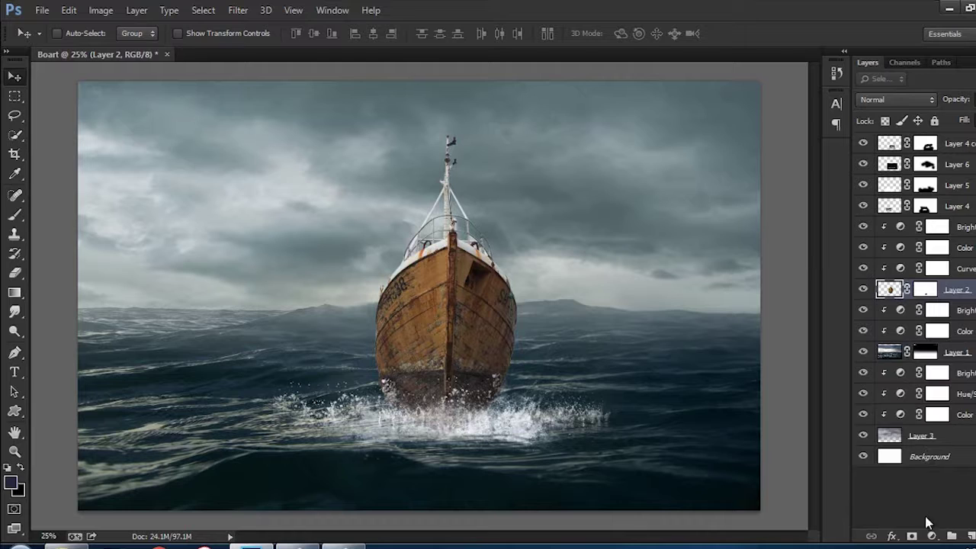
left_click(931, 535)
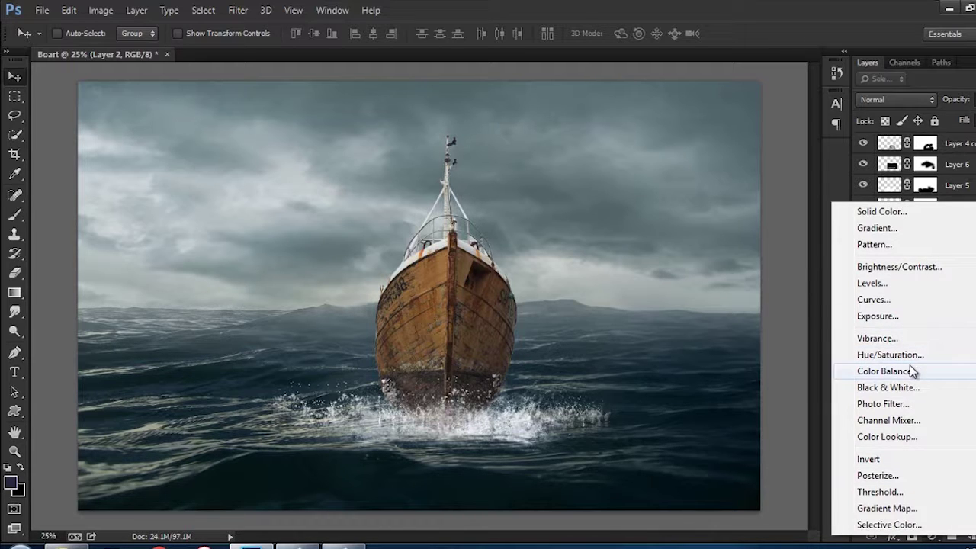
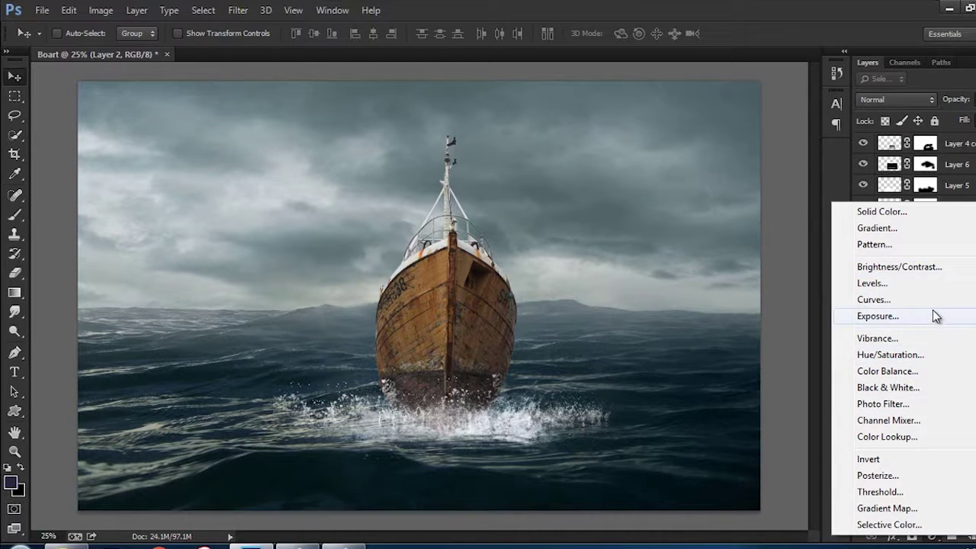
Step: Add a clipped Levels adjustment darkening the boat's midtones to about 0.92 with highlights 250
left_click(932, 284)
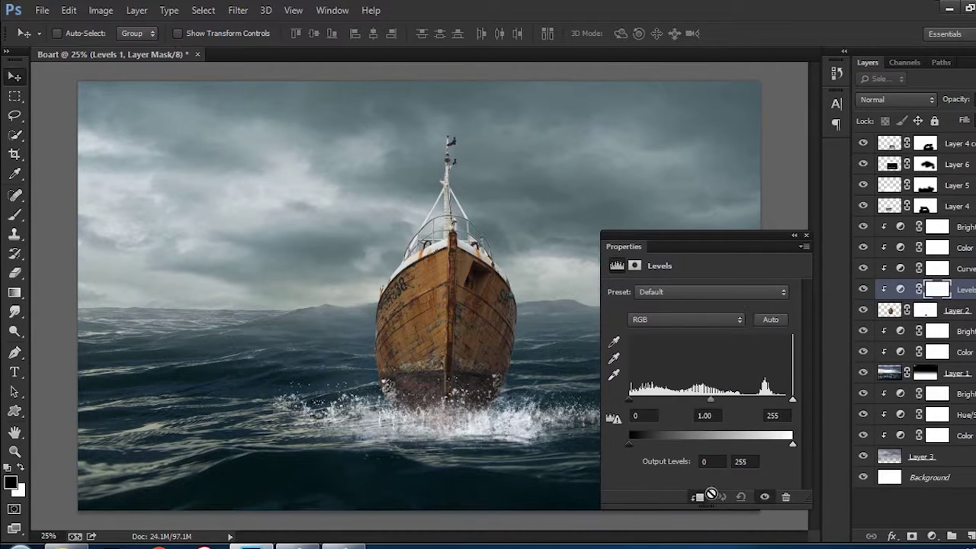
left_click_drag(710, 401, 709, 400)
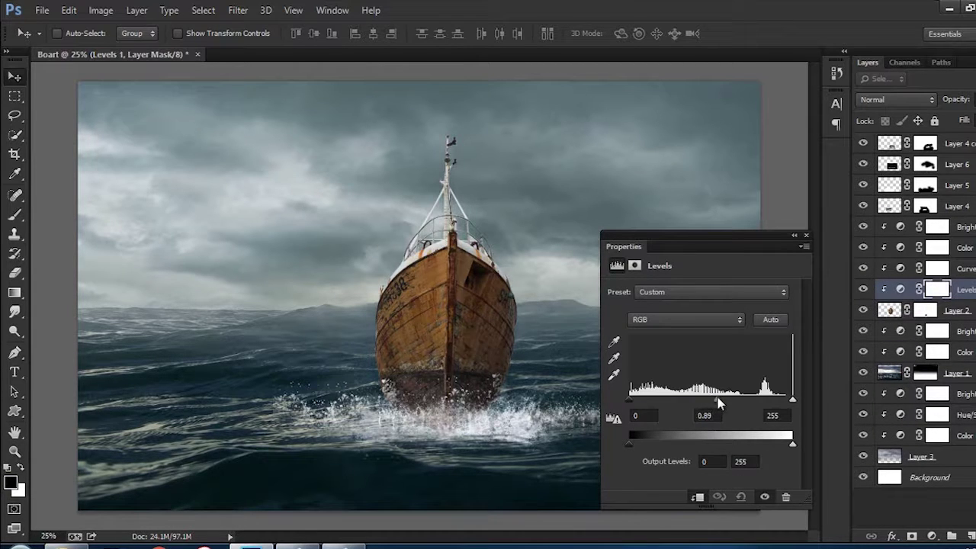
mouse_move(792, 399)
left_mouse_down()
mouse_move(766, 400)
mouse_move(790, 400)
left_mouse_up()
left_click_drag(708, 400, 718, 400)
left_click(807, 235)
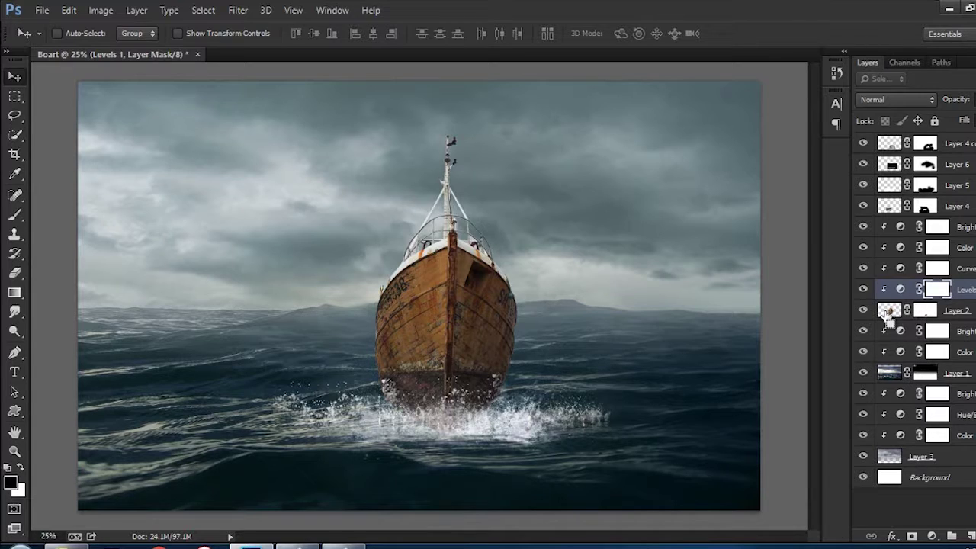
Step: Create an empty clipped Layer 7 and move it below Levels 1
key("ctrl+shift+n")
key("Return")
left_click_drag(952, 288, 964, 324)
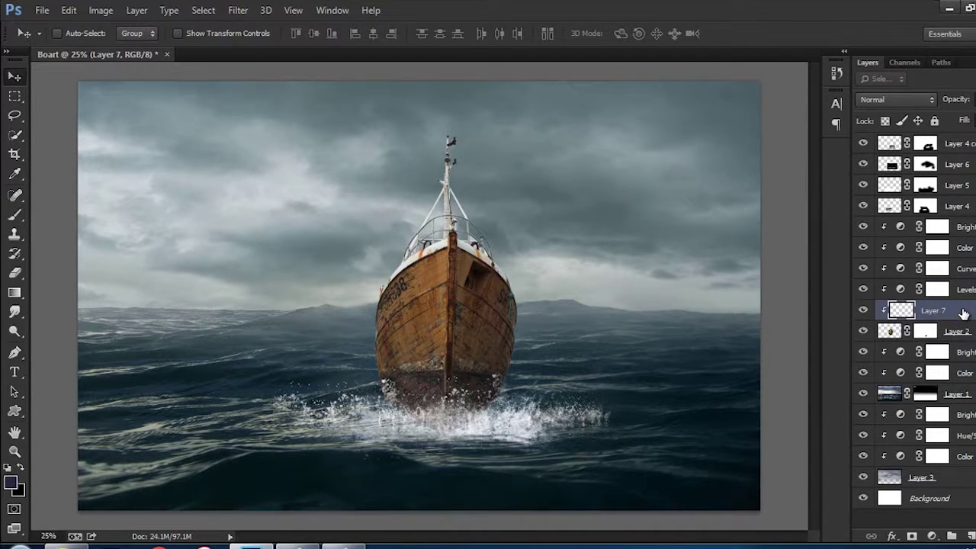
Step: Fill Layer 7 with 50% Gray via Edit > Fill
key("shift+BackSpace")
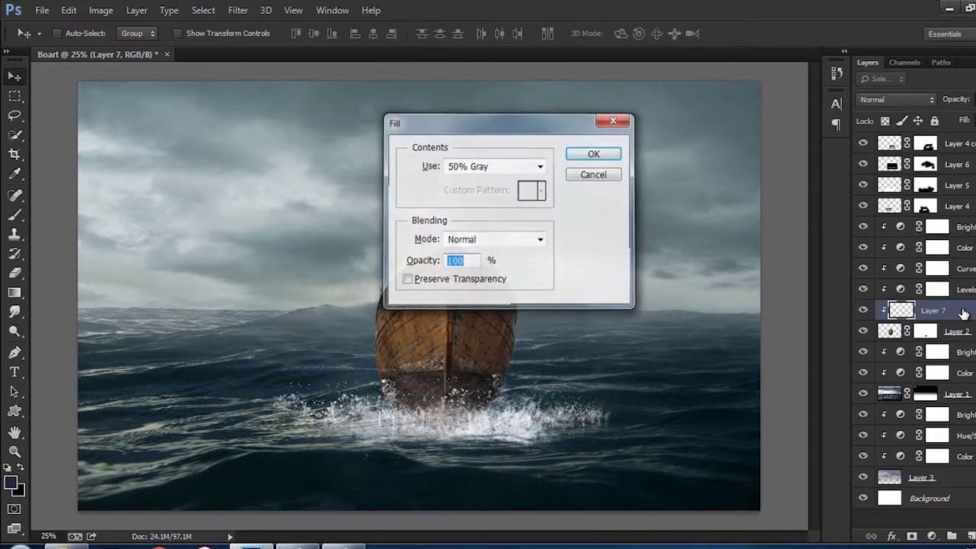
key("Return")
key("ctrl+z")
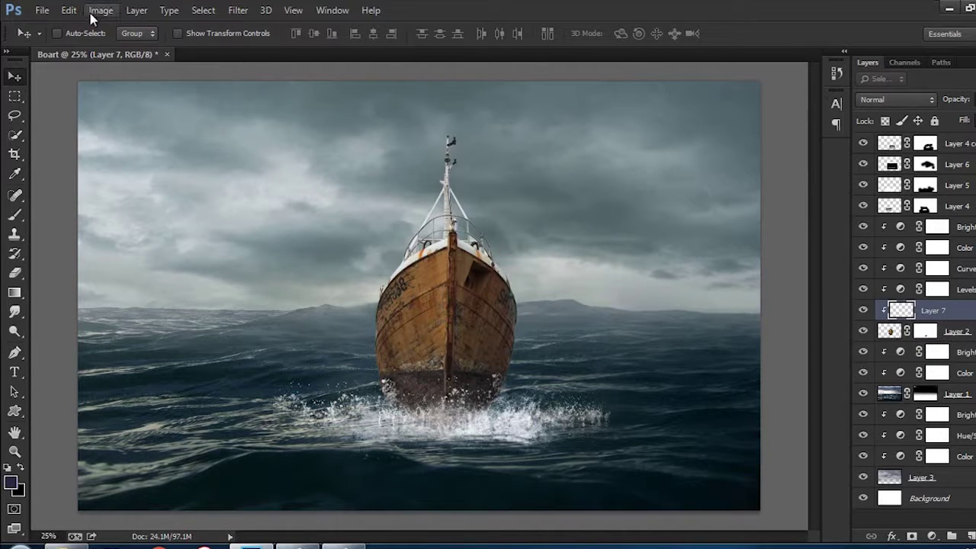
left_click(100, 9)
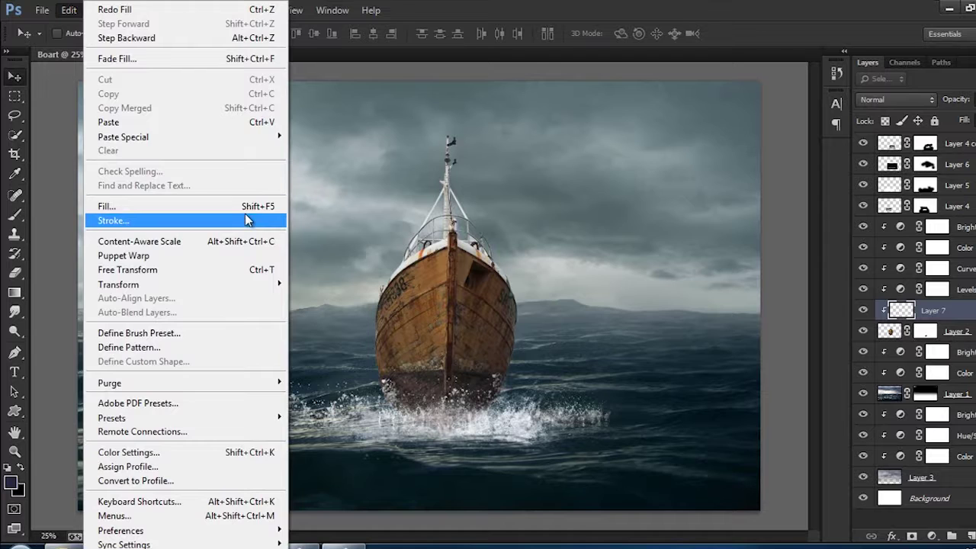
left_click(252, 206)
left_click(503, 166)
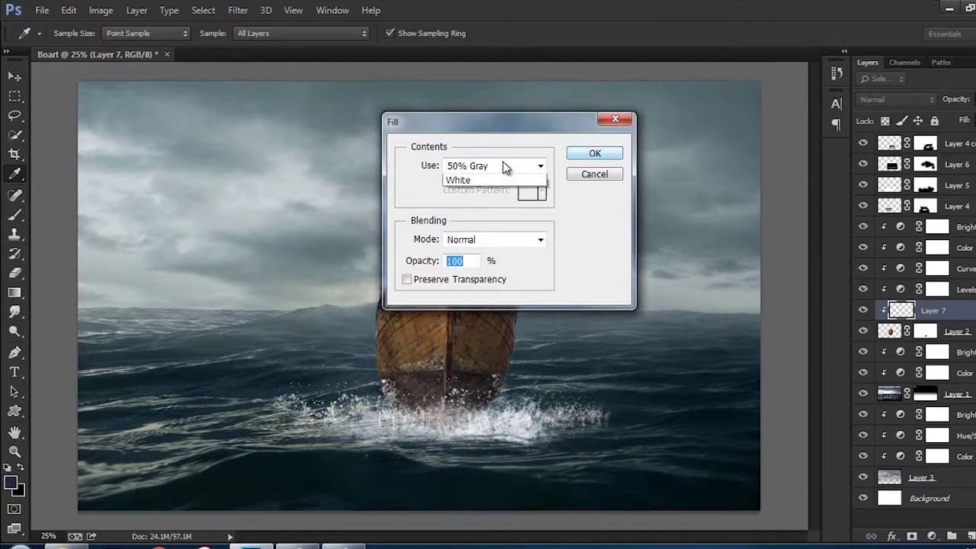
left_click(473, 284)
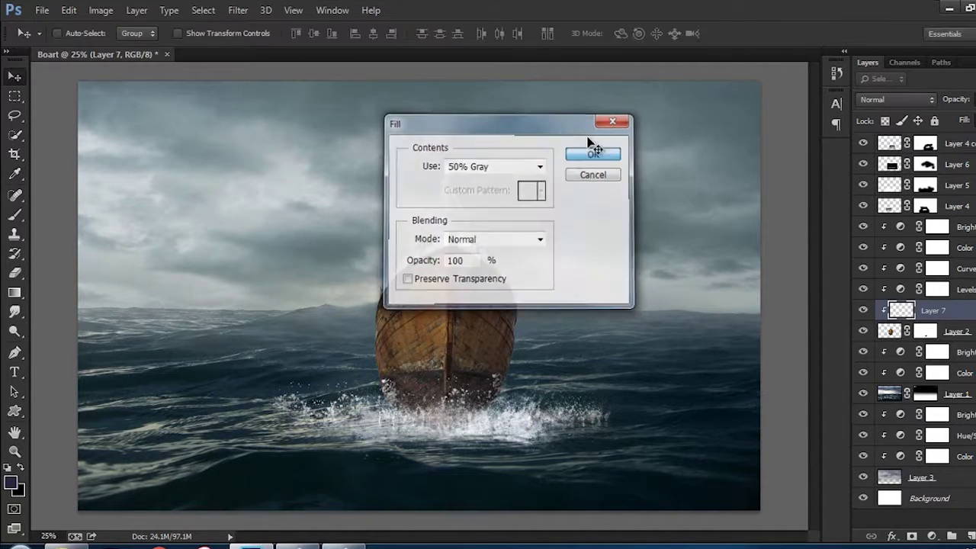
left_click(589, 153)
Step: Set Layer 7 to Overlay blending and select the Dodge tool
left_click(901, 99)
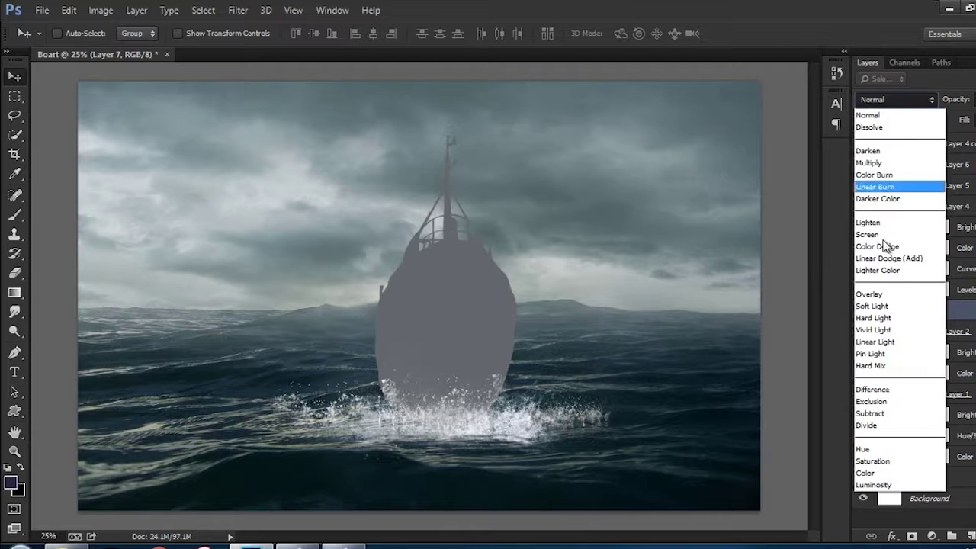
left_click(884, 290)
left_click(14, 311)
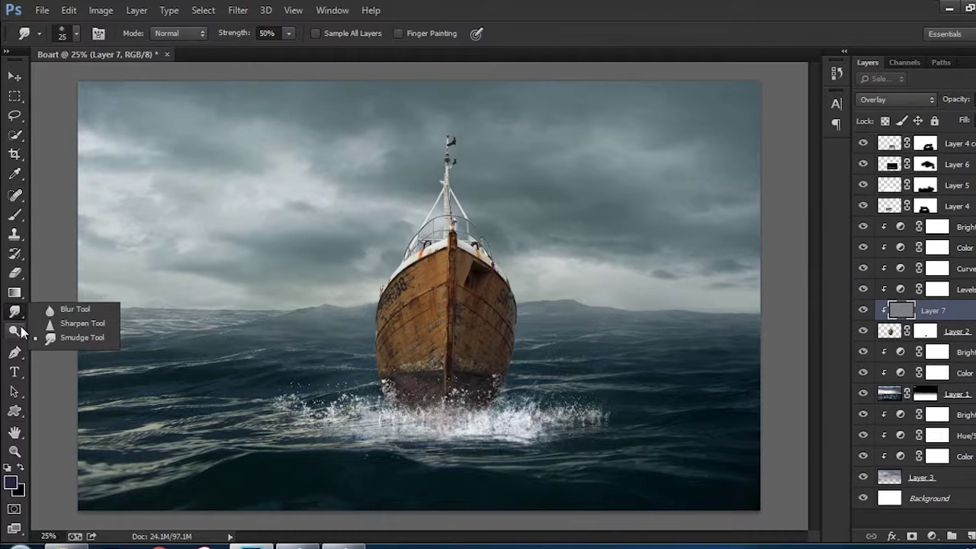
left_click(13, 331)
Step: Dodge the hull's right edge, left edge and upper planks (brush 125, Midtones, 45%)
left_click(64, 329)
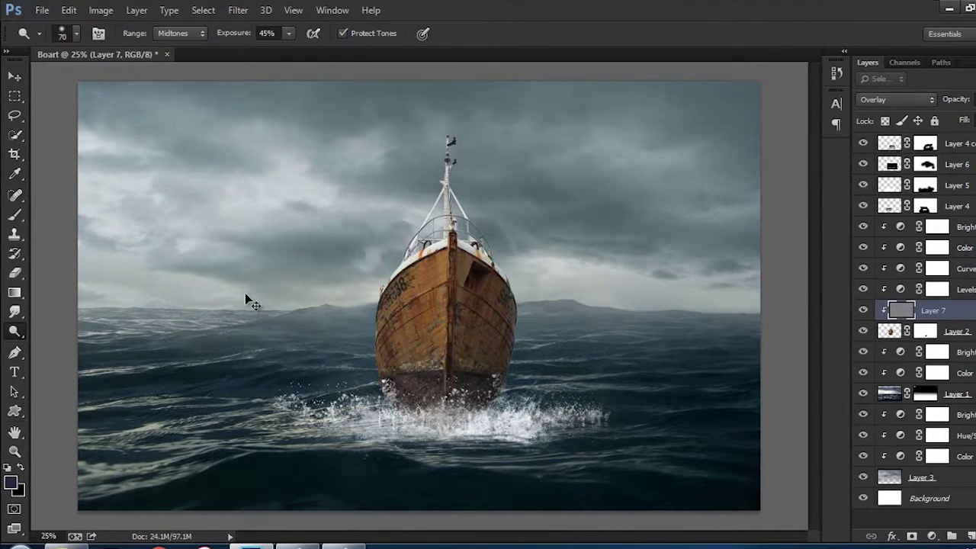
scroll(245, 293, "up", 3)
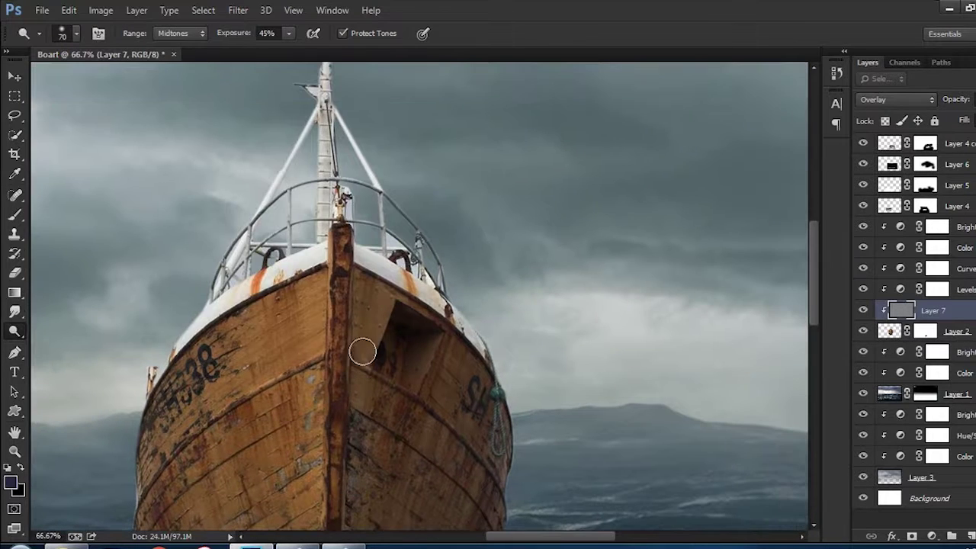
key("bracketleft")
key("bracketleft")
key("bracketleft")
key("bracketright")
key("bracketright")
key("bracketright")
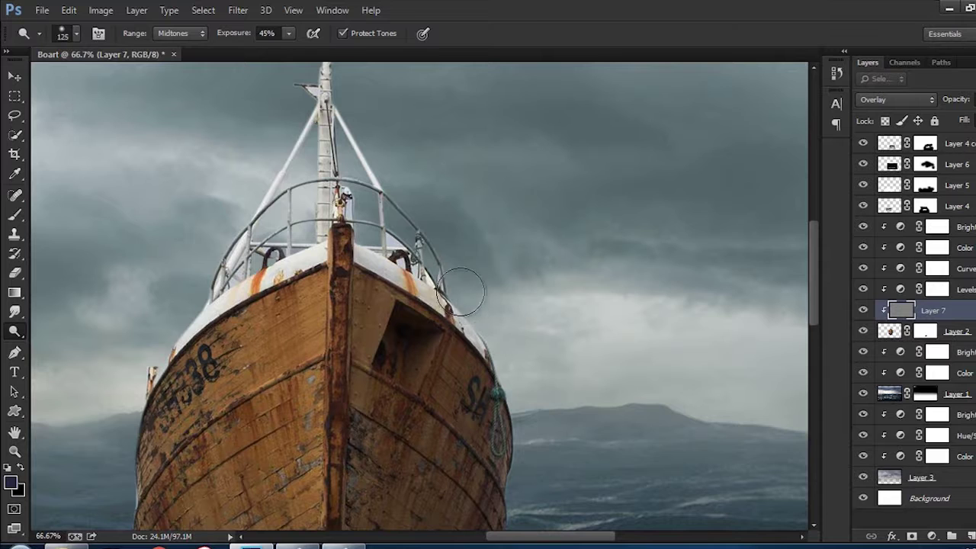
left_click_drag(472, 328, 534, 465)
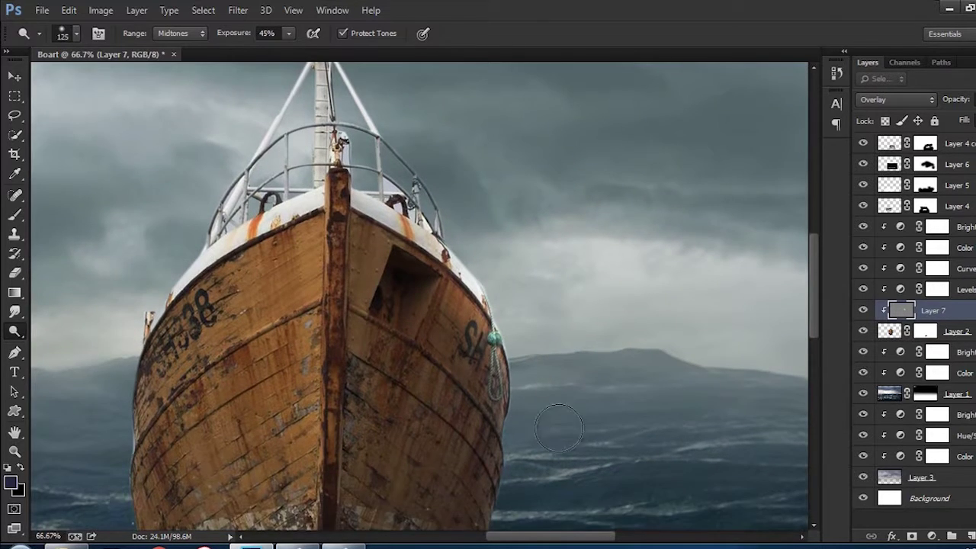
mouse_move(398, 233)
left_mouse_down()
mouse_move(466, 273)
mouse_move(501, 341)
left_mouse_up()
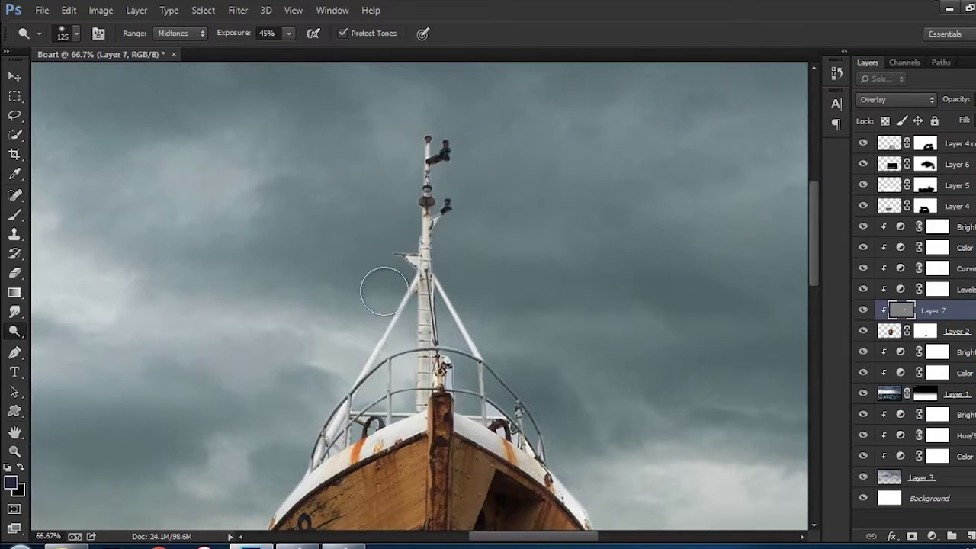
left_click_drag(291, 488, 387, 261)
mouse_move(266, 451)
left_mouse_down()
mouse_move(359, 233)
mouse_move(355, 385)
left_mouse_up()
left_click_drag(534, 168, 366, 305)
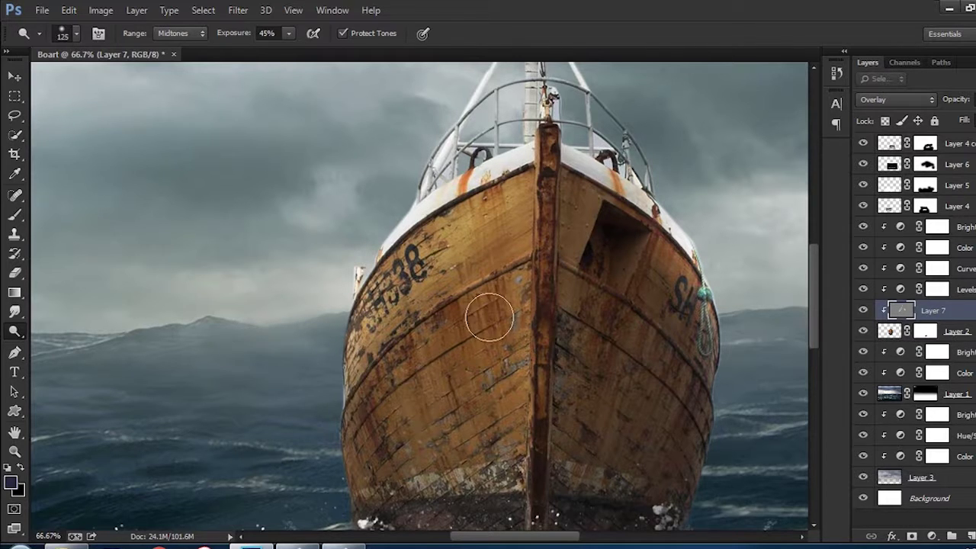
Step: Burn parts of the hull's right side, then preview the result full screen
left_click_drag(609, 239, 435, 226)
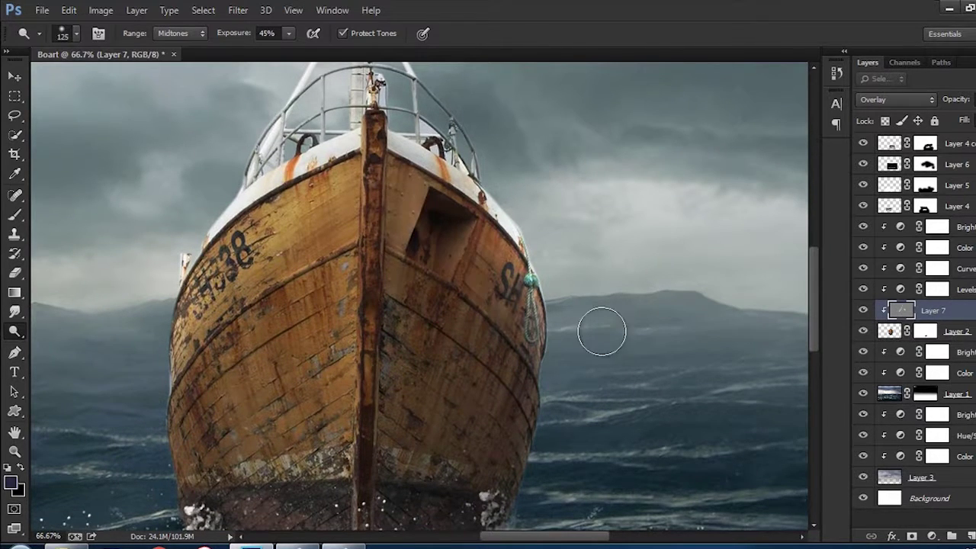
left_click_drag(531, 245, 577, 353)
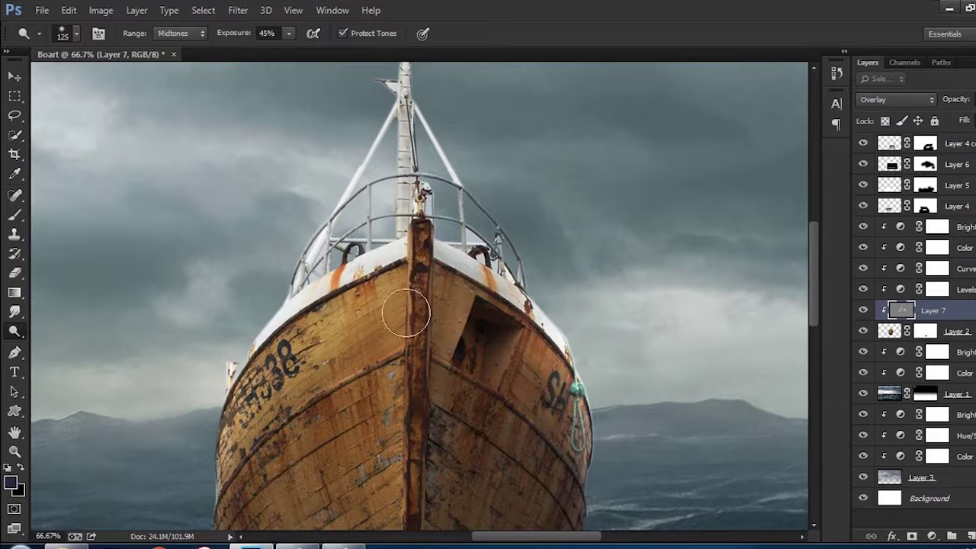
scroll(405, 229, "up", 5)
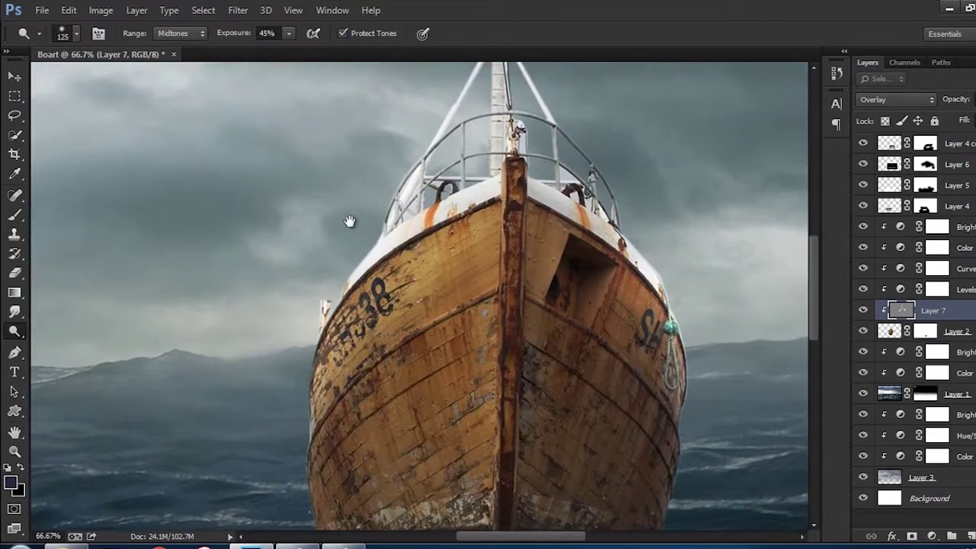
left_click_drag(235, 455, 353, 241)
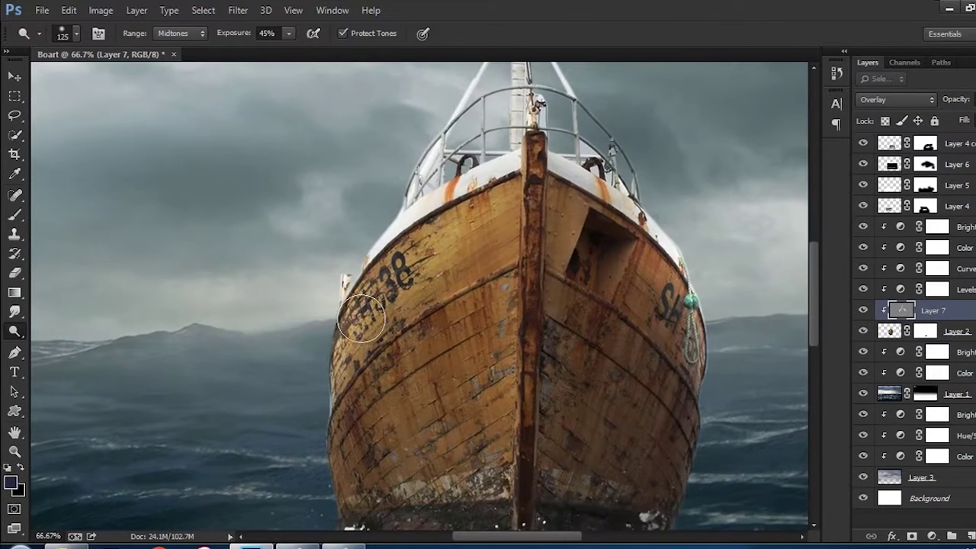
scroll(666, 378, "down", 1)
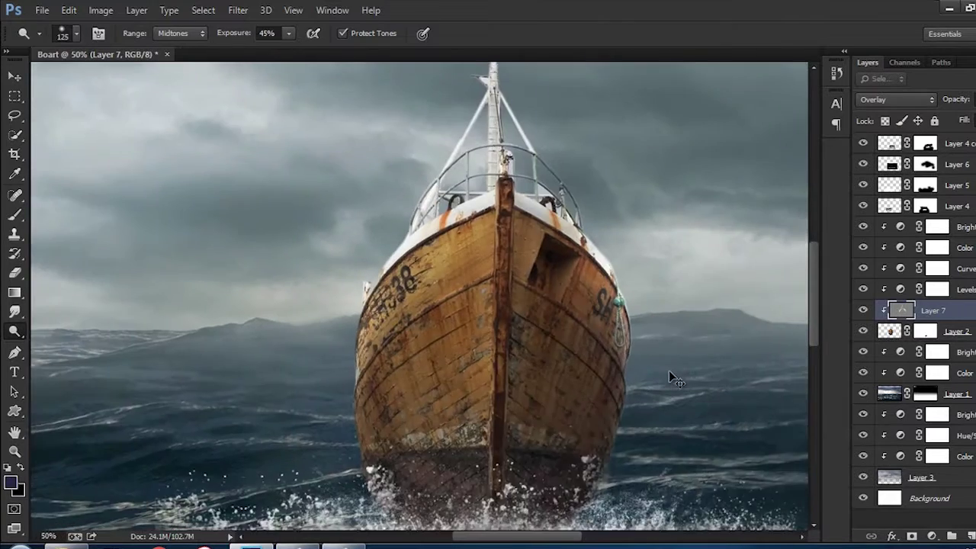
scroll(665, 378, "down", 2)
scroll(666, 378, "down", 1)
scroll(599, 359, "up", 1)
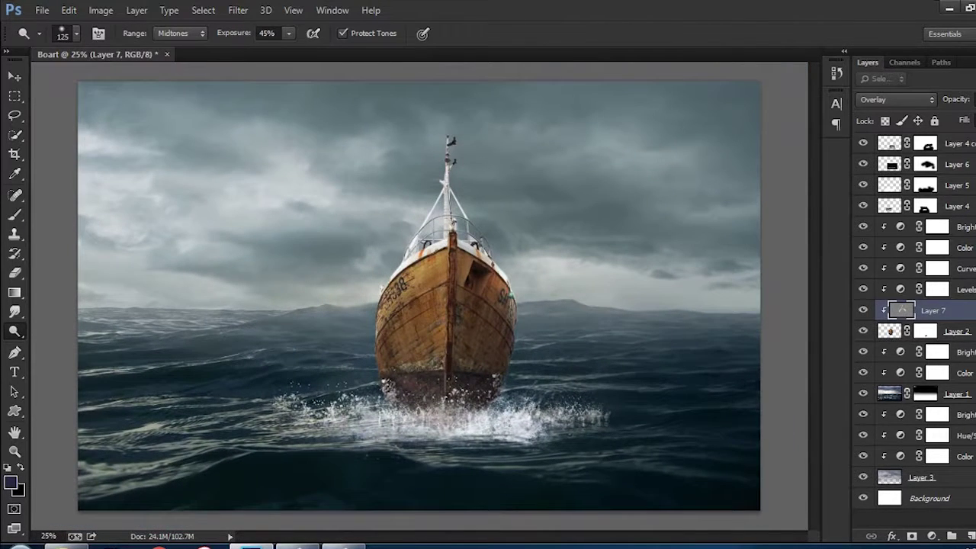
left_click_drag(421, 269, 503, 309)
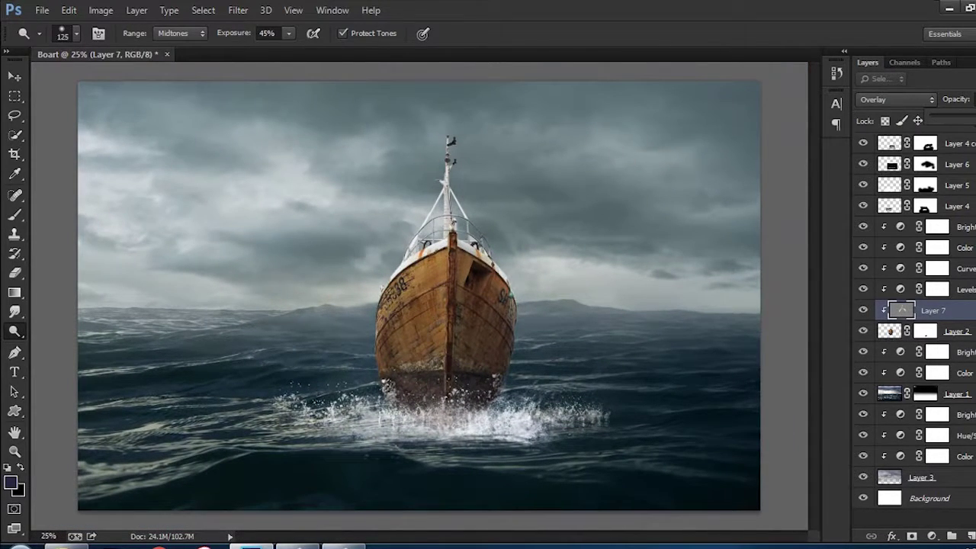
key("v")
key("f")
key("f")
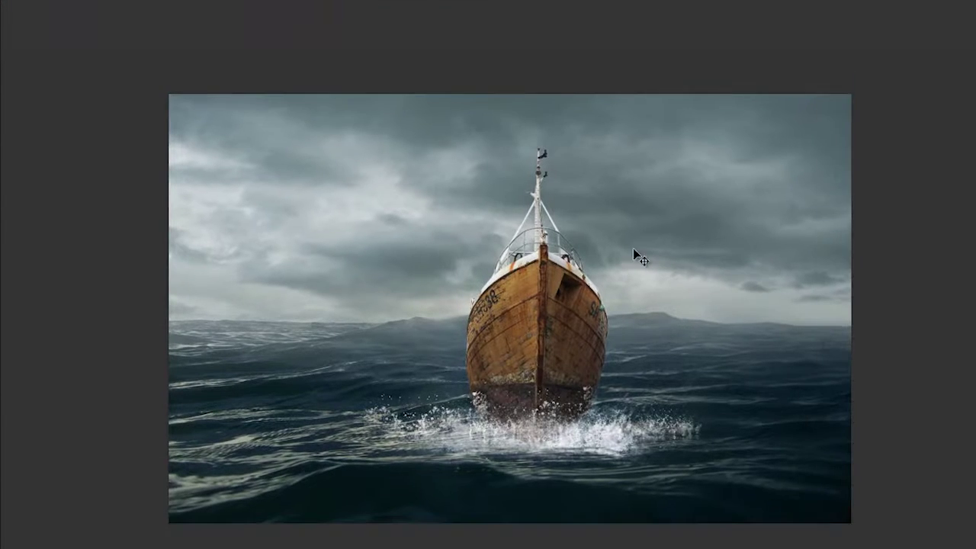
key("f")
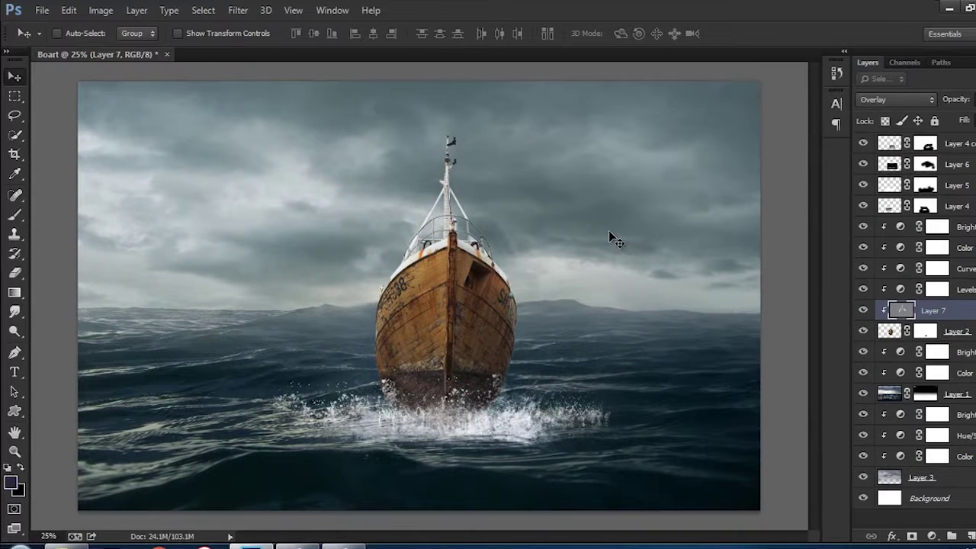
Step: Apply a Gaussian Blur of about 27.8 px to the background sea Layer 3
left_click(952, 395)
left_click(943, 482)
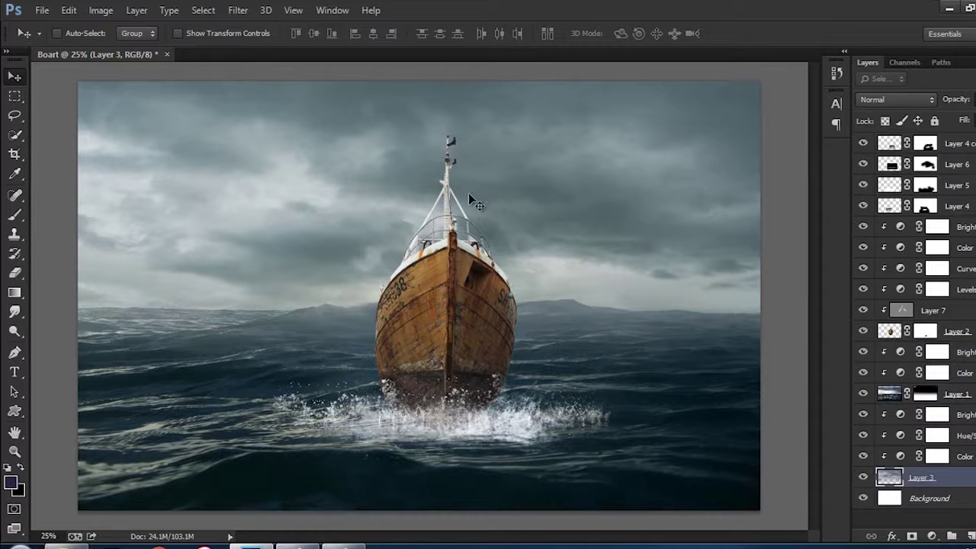
left_click(238, 9)
mouse_move(244, 174)
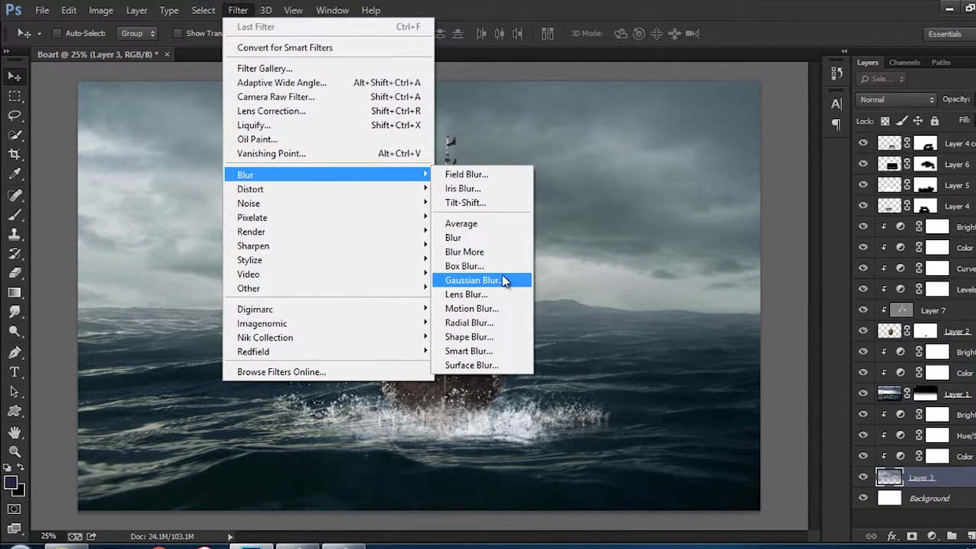
left_click(488, 221)
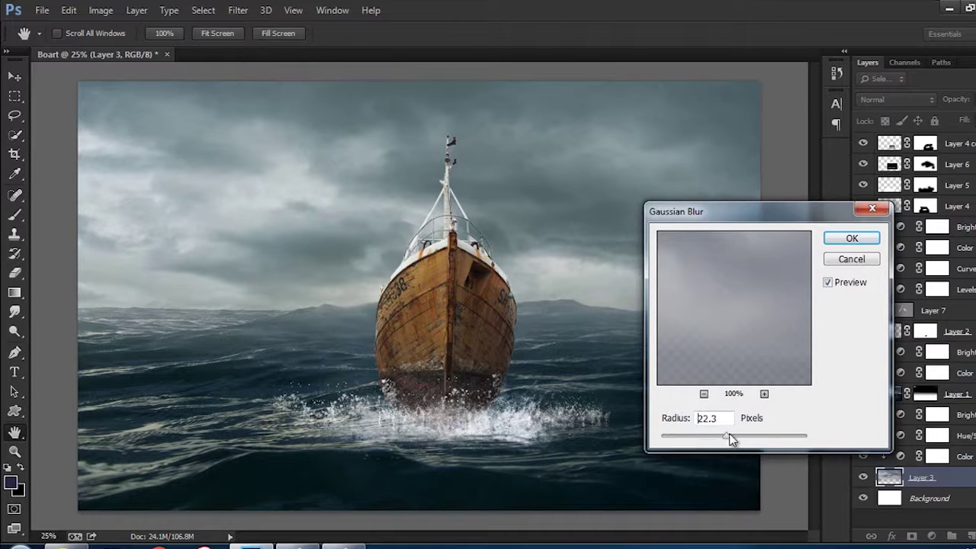
left_click_drag(730, 438, 698, 440)
key("Return")
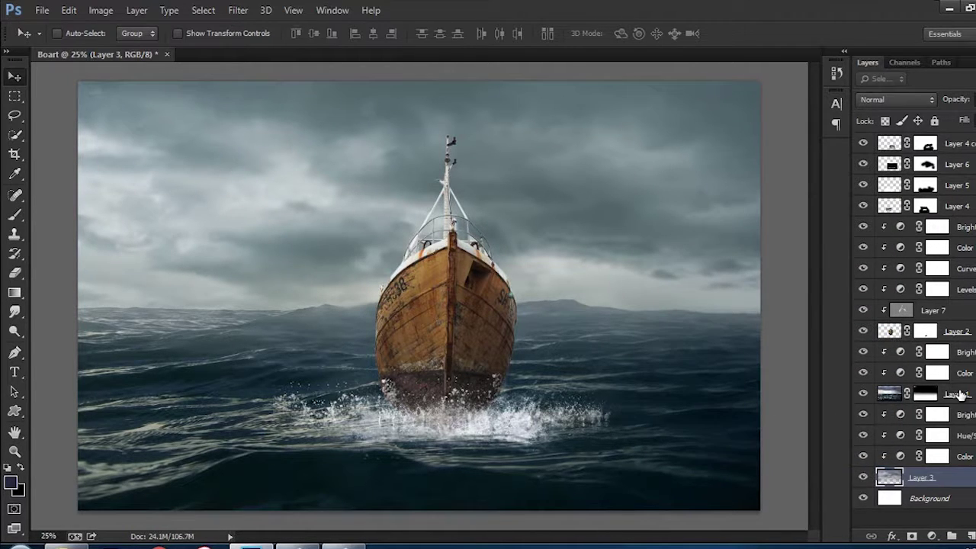
Step: Create a new clipped Layer 8 above Layer 1 and undo a test dark brush stroke
left_click(958, 394)
key("ctrl+shift+n")
key("Return")
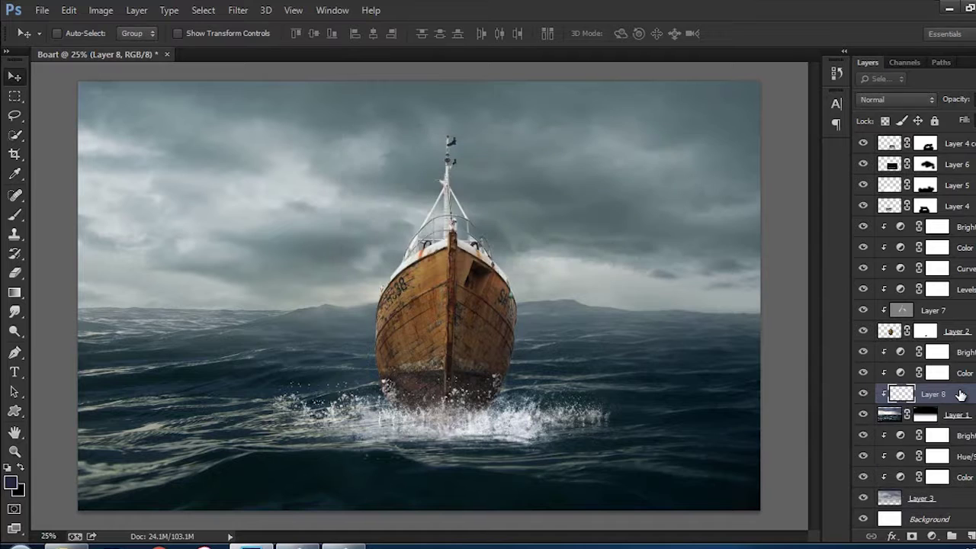
left_click_drag(960, 394, 945, 343)
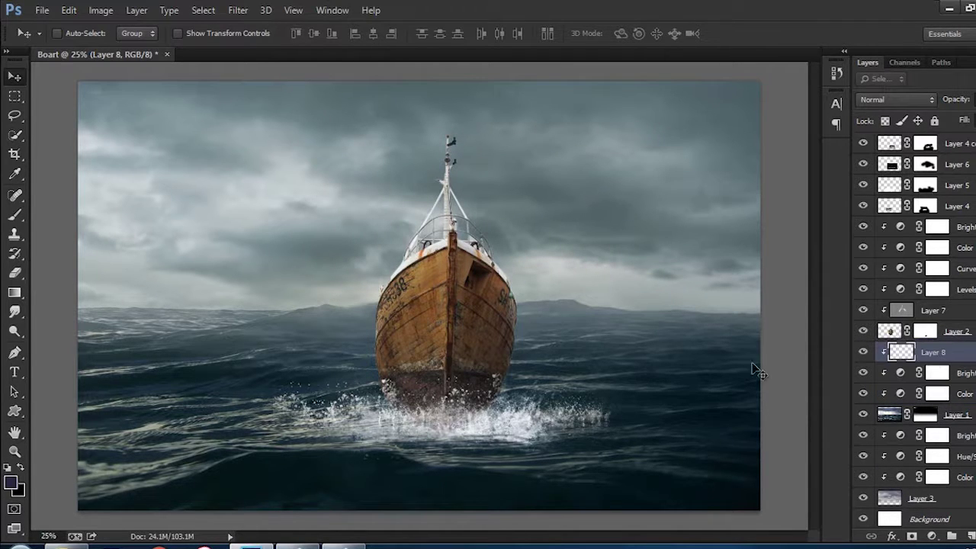
left_click_drag(973, 355, 971, 345)
left_click_drag(971, 345, 972, 423)
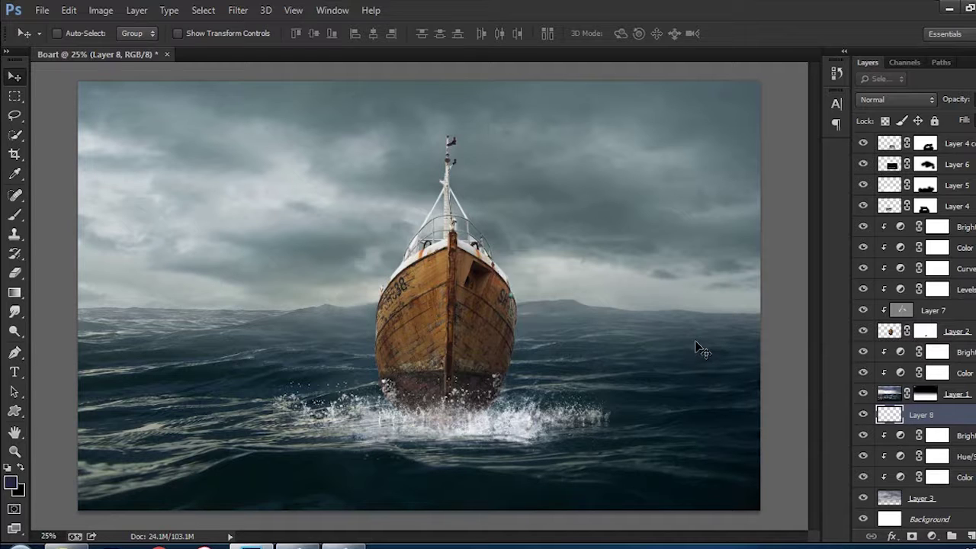
key("b")
left_click_drag(737, 300, 307, 343)
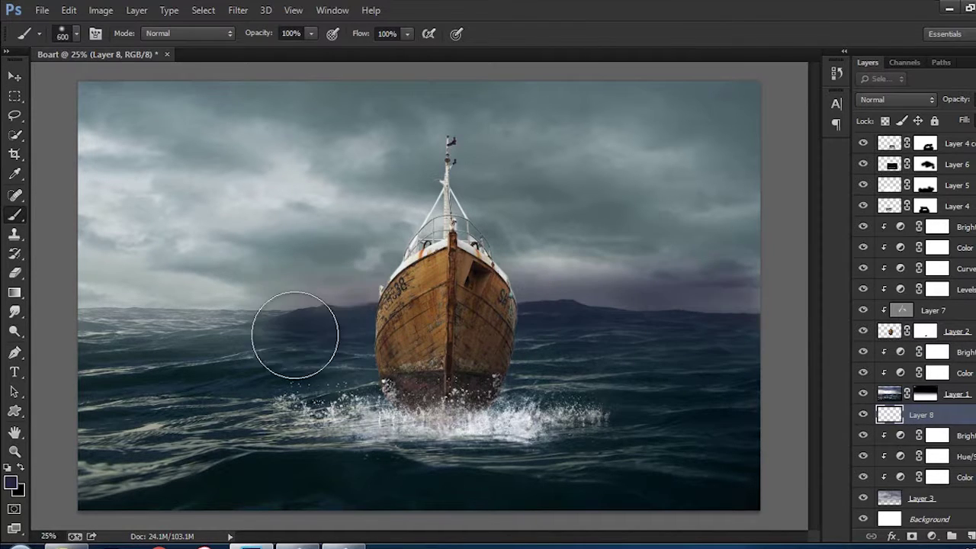
key("ctrl+z")
Step: Release Layer 8's clipping mask, place it below Layer 2, and brush a dark horizon stroke
left_click_drag(956, 419, 949, 330)
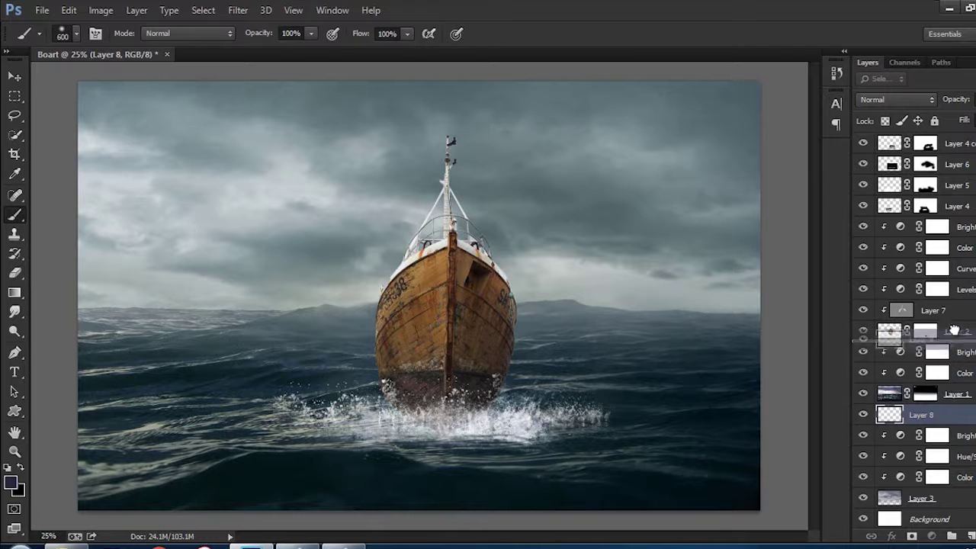
right_click(949, 326)
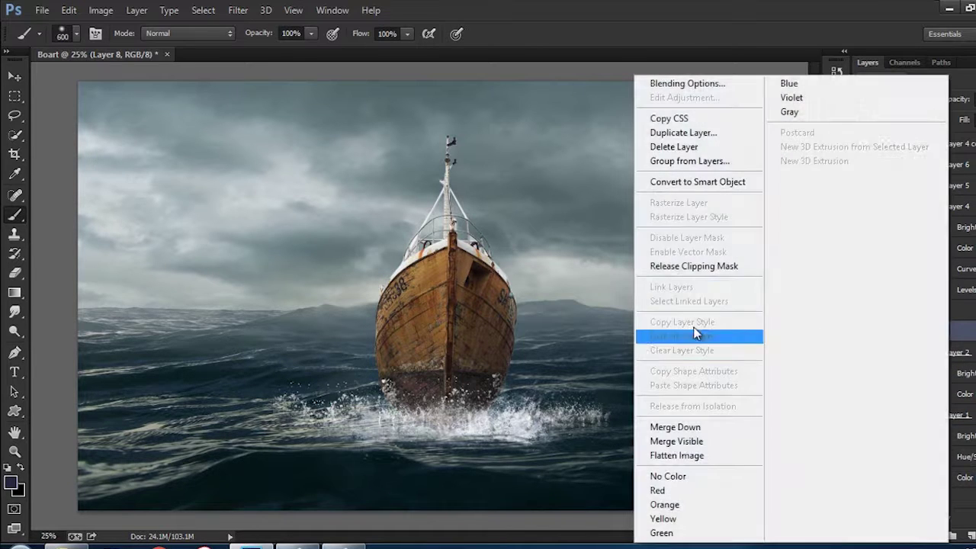
left_click(677, 265)
key("ctrl+z")
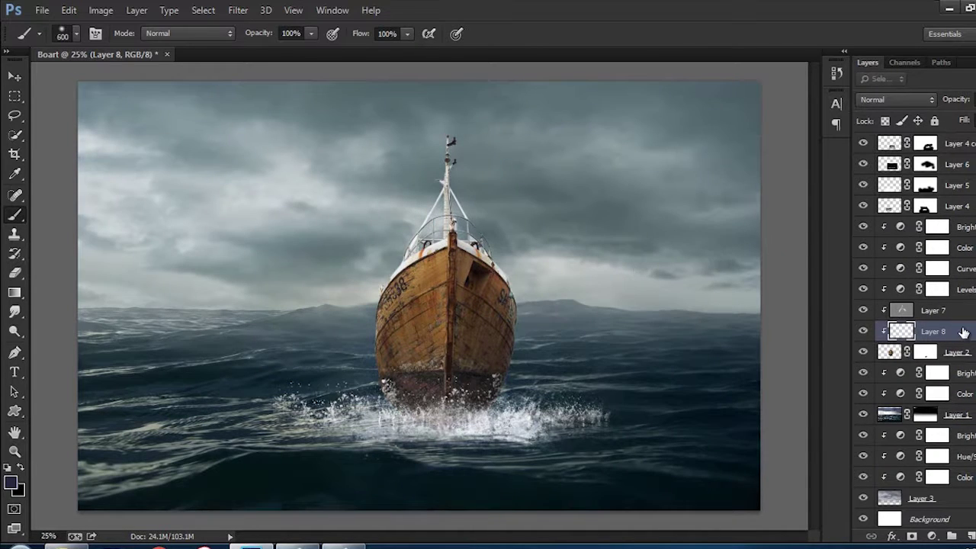
mouse_move(963, 334)
left_mouse_down()
mouse_move(961, 321)
mouse_move(956, 361)
left_mouse_up()
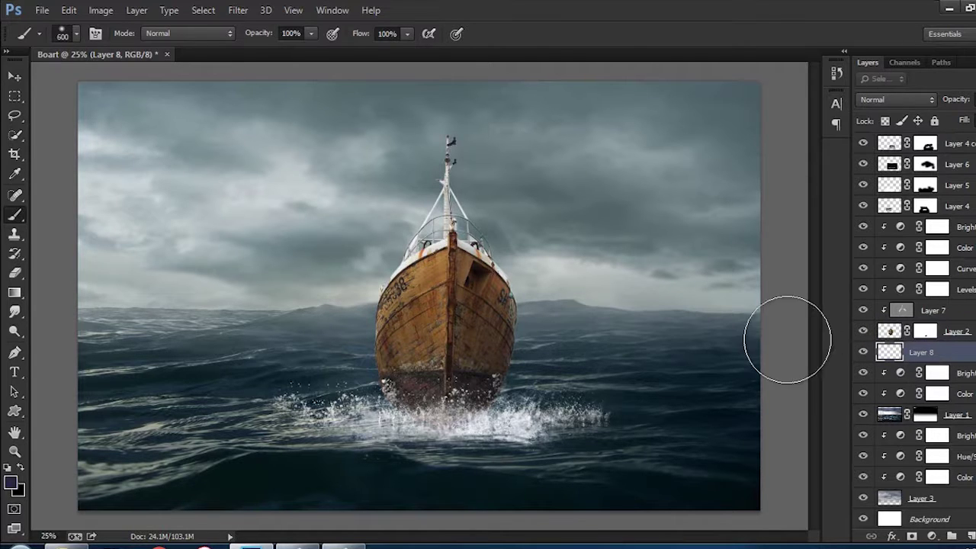
left_click_drag(770, 320, 153, 317)
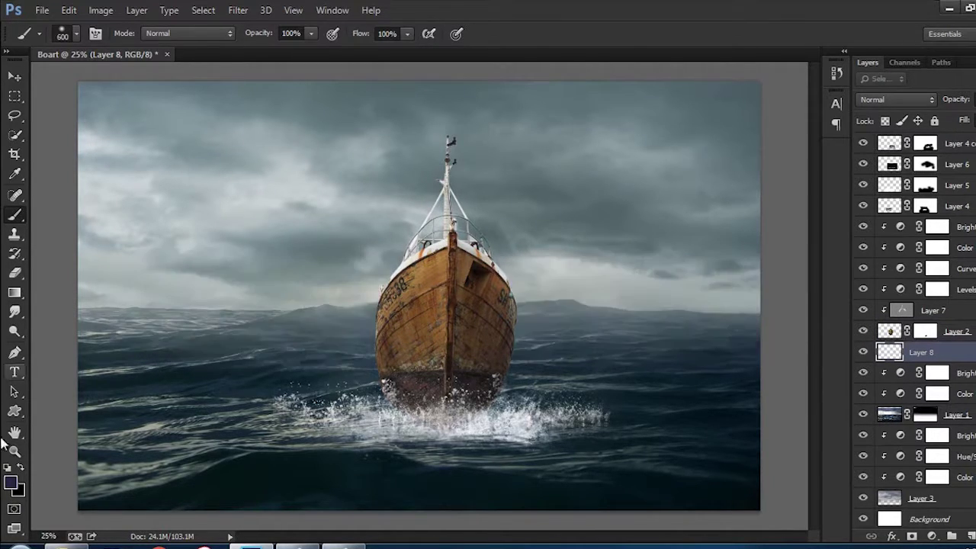
Step: Sample a grey-blue sky colour, brush haze along the horizon, and stretch it taller
left_click(12, 488)
left_click_drag(654, 282, 574, 362)
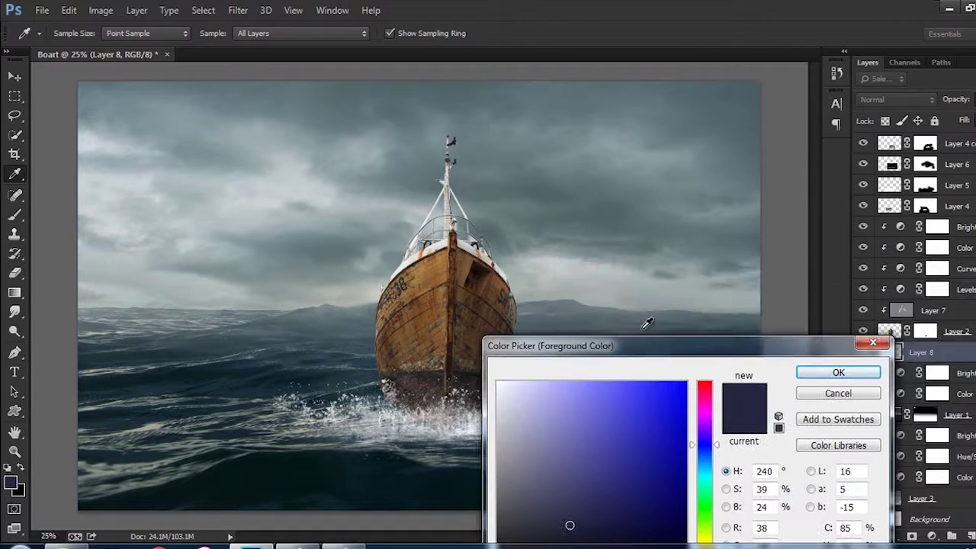
left_click_drag(719, 288, 696, 311)
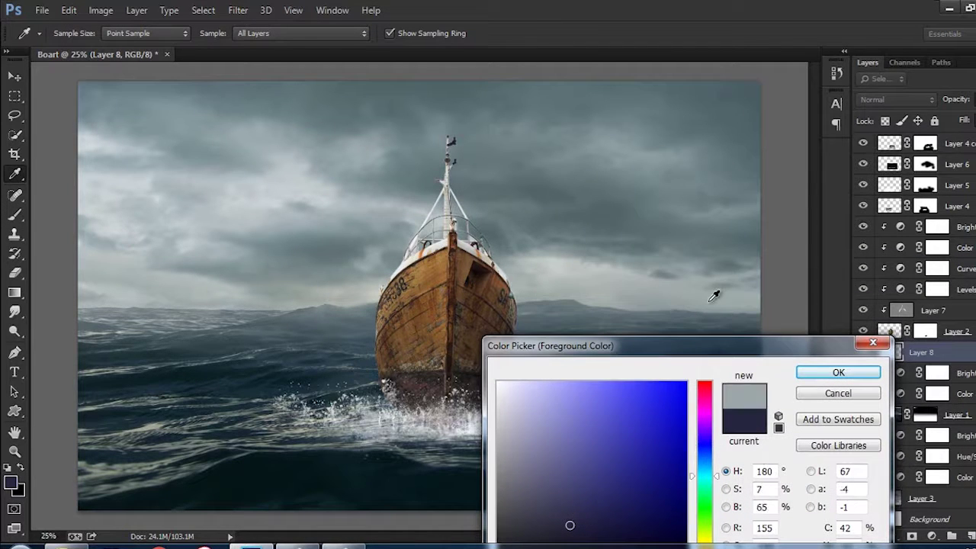
left_click(860, 372)
key("b")
mouse_move(762, 315)
left_mouse_down()
mouse_move(681, 323)
mouse_move(316, 305)
mouse_move(66, 312)
left_mouse_up()
key("ctrl+t")
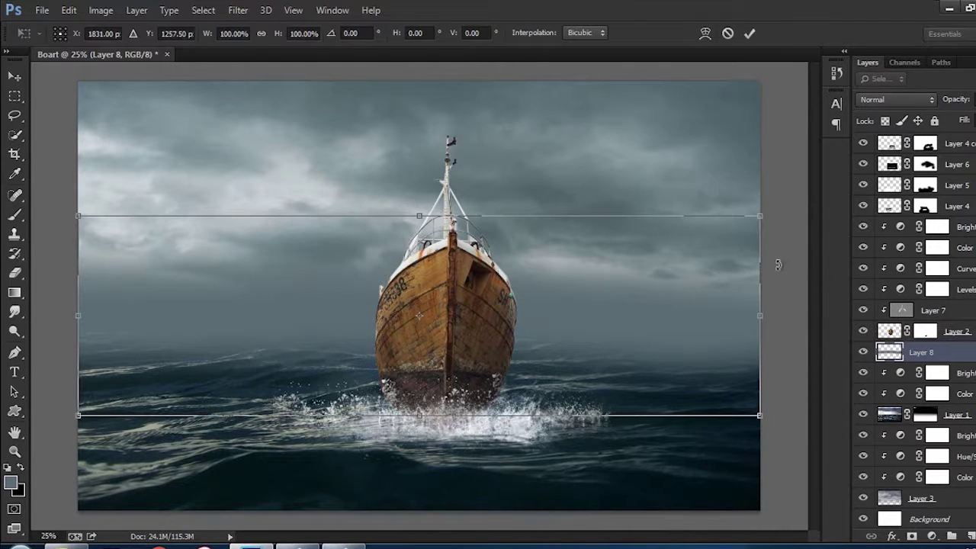
left_click_drag(756, 220, 754, 196)
key("Return")
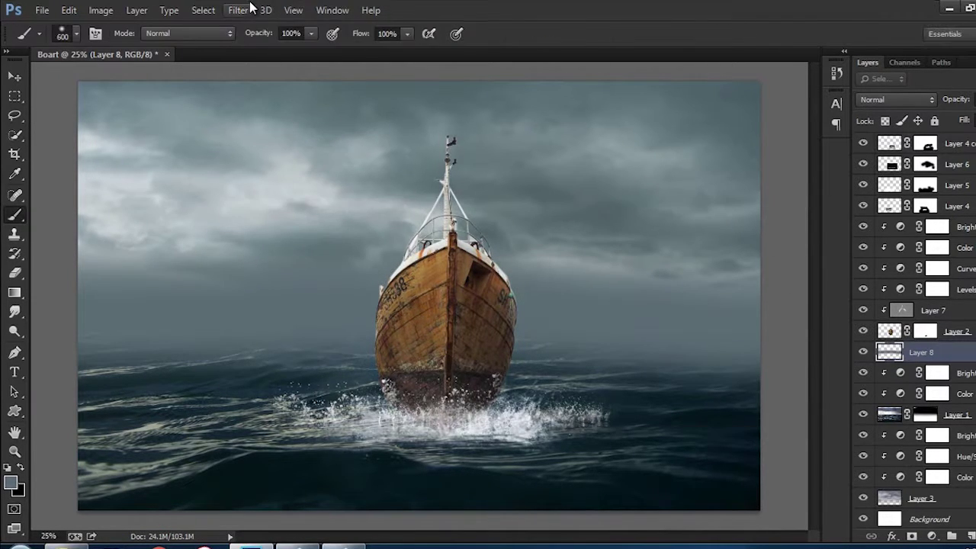
Step: Soften the haze with a Gaussian Blur of about 47 pixels
left_click(238, 10)
left_click(488, 282)
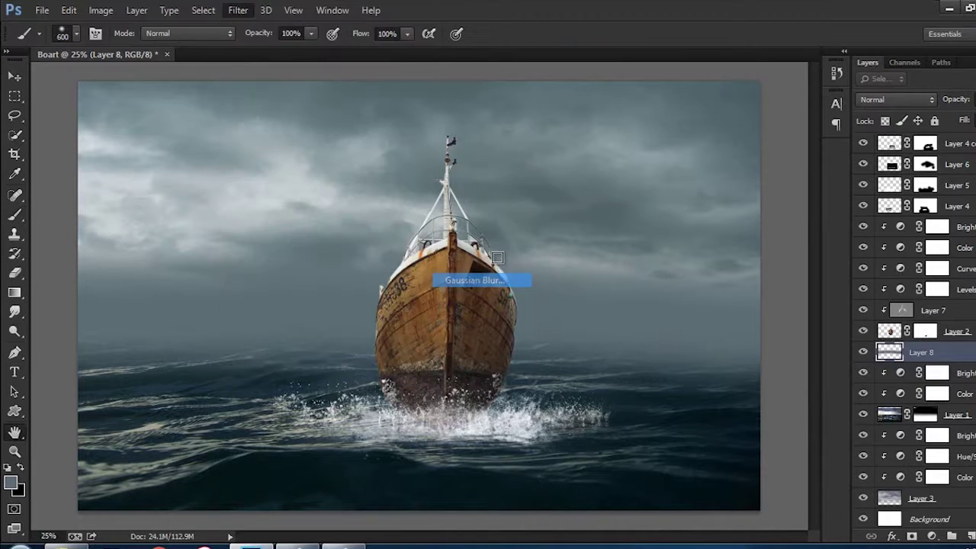
left_click_drag(765, 439, 769, 436)
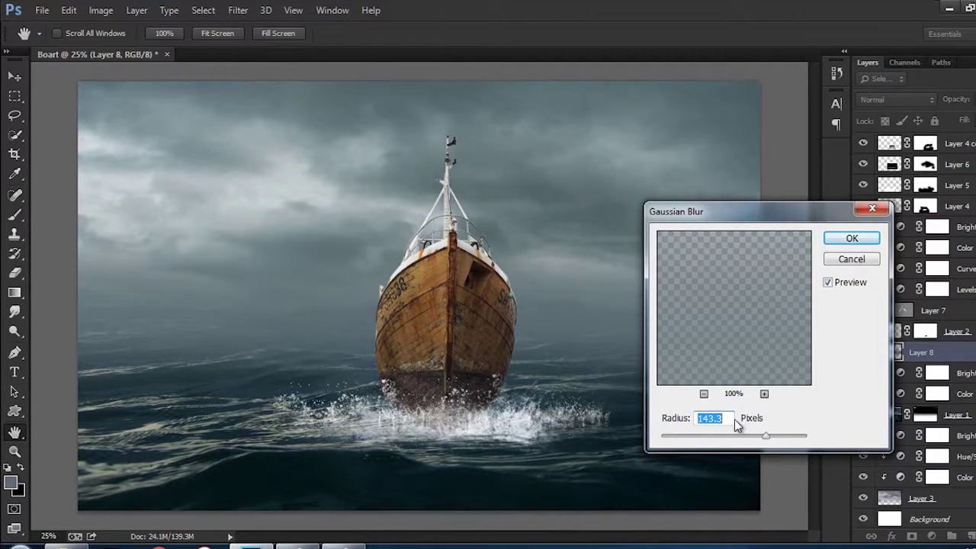
left_click_drag(753, 436, 741, 441)
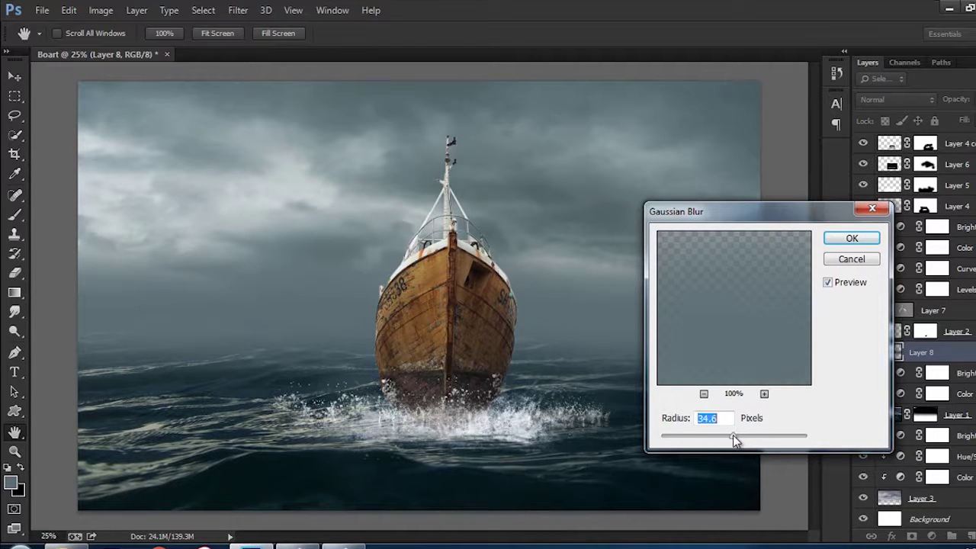
left_click_drag(733, 436, 738, 436)
key("Return")
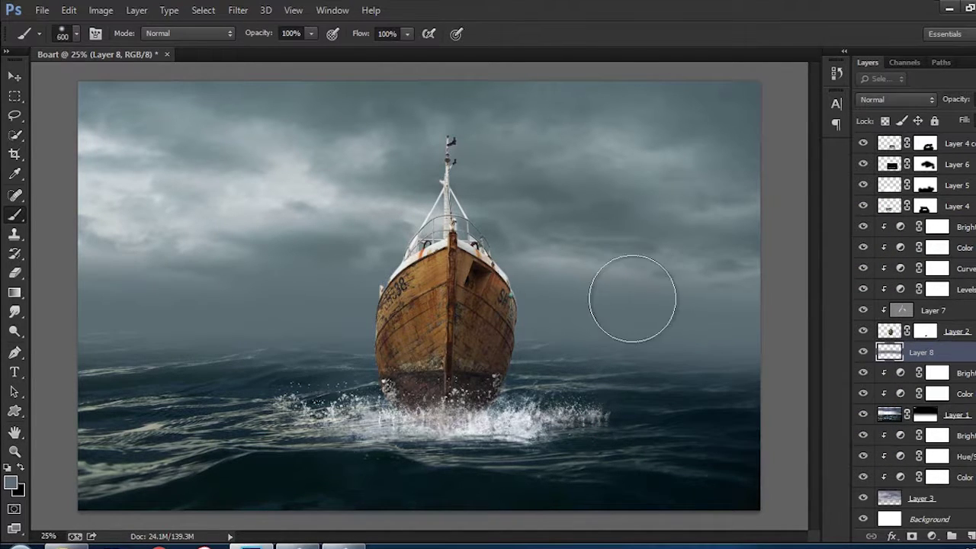
Step: Compare the scene with and without the fog and preview it full screen
key("v")
key("ctrl+z")
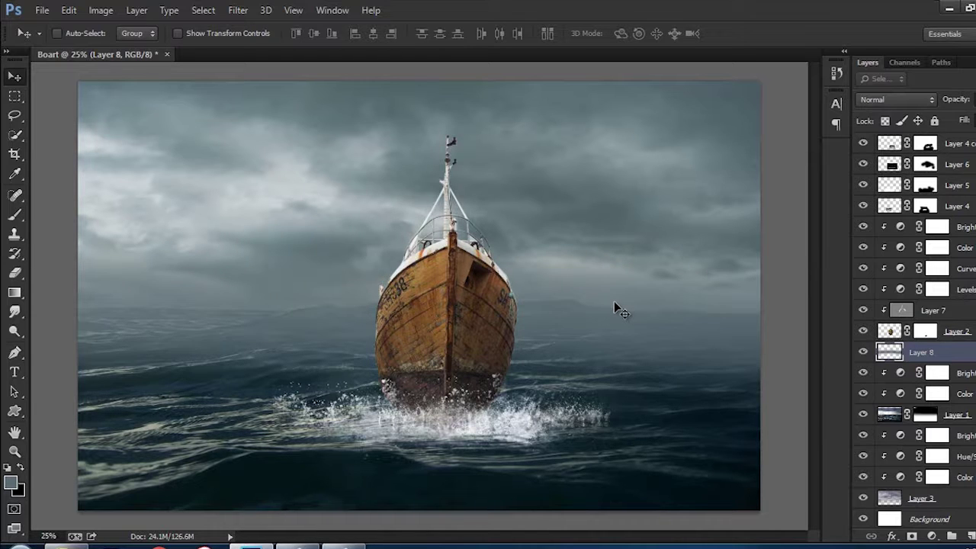
key("ctrl+z")
key("f")
key("f")
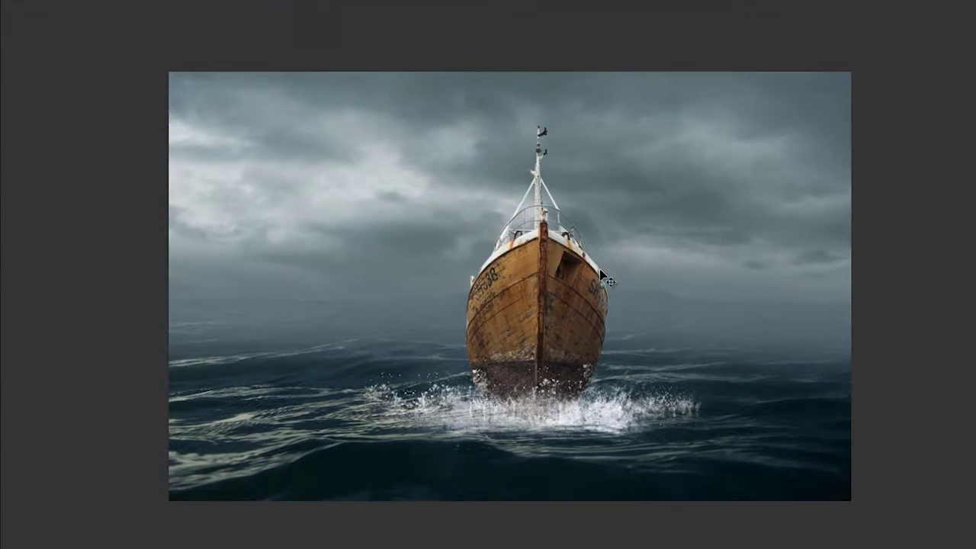
key("f")
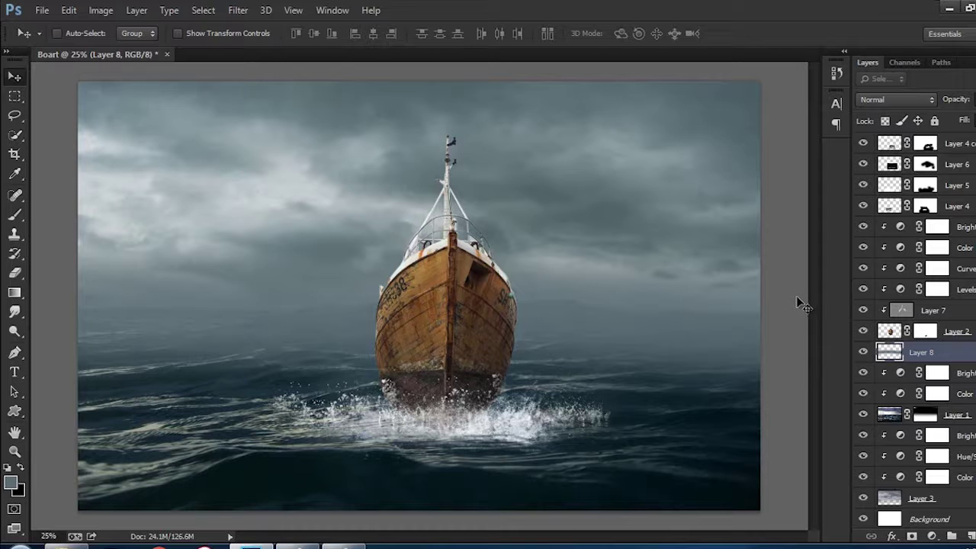
Step: Add a clipped Soft Light Layer 9 above Layer 3 with white as the paint colour
left_click(936, 496)
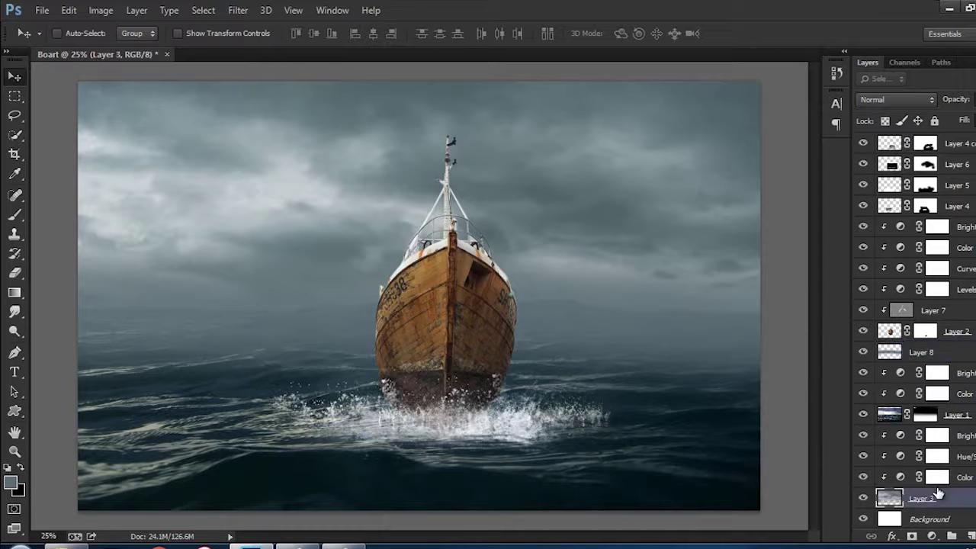
key("ctrl+shift+n")
key("Return")
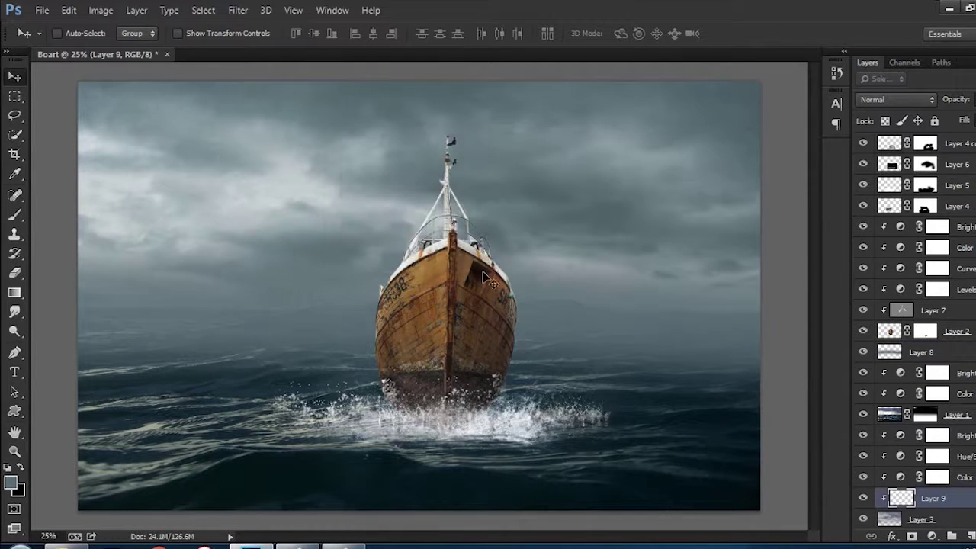
key("b")
left_click(11, 482)
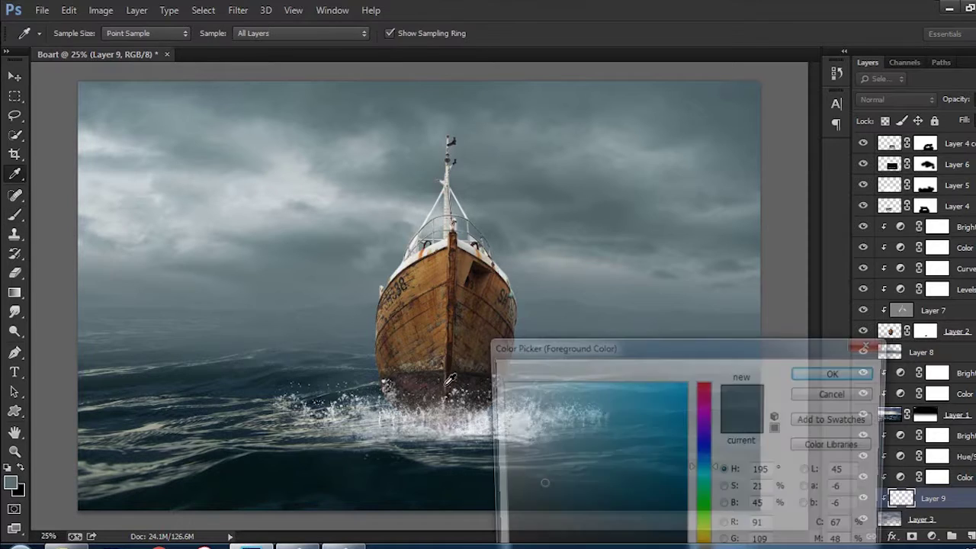
left_click(498, 382)
key("Return")
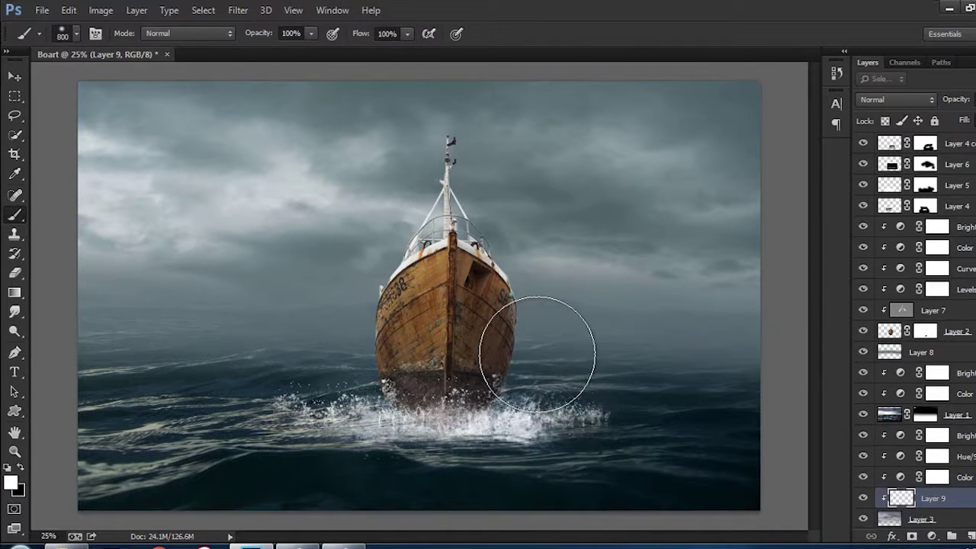
left_click(896, 99)
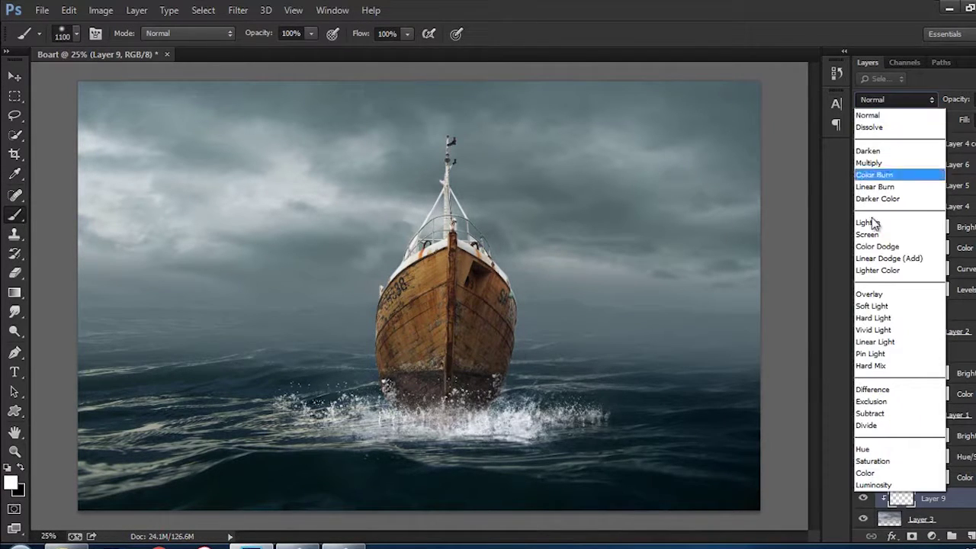
left_click(876, 302)
Step: Paint white light into the sky right of the boat and scale it to about 156%
left_click_drag(586, 276, 582, 259)
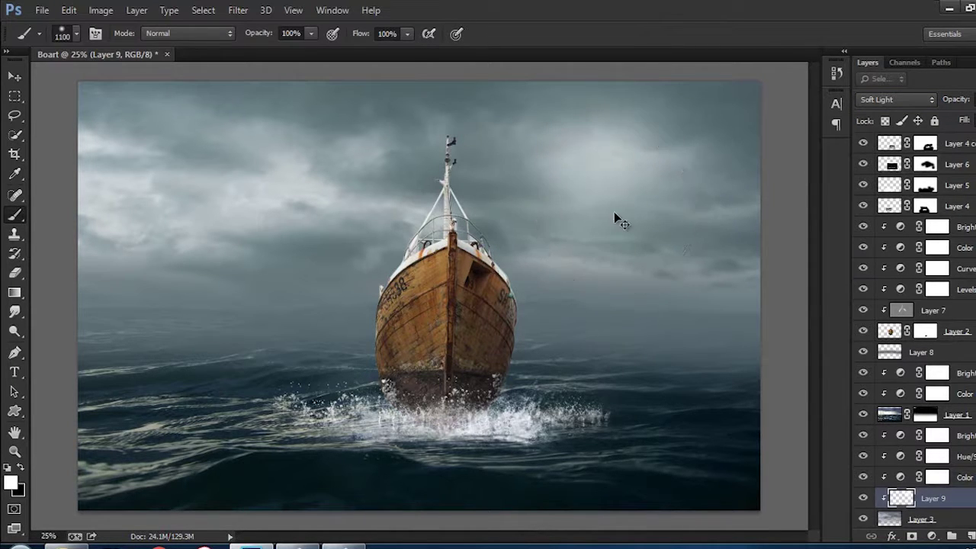
key("ctrl+z")
left_click_drag(569, 208, 574, 209)
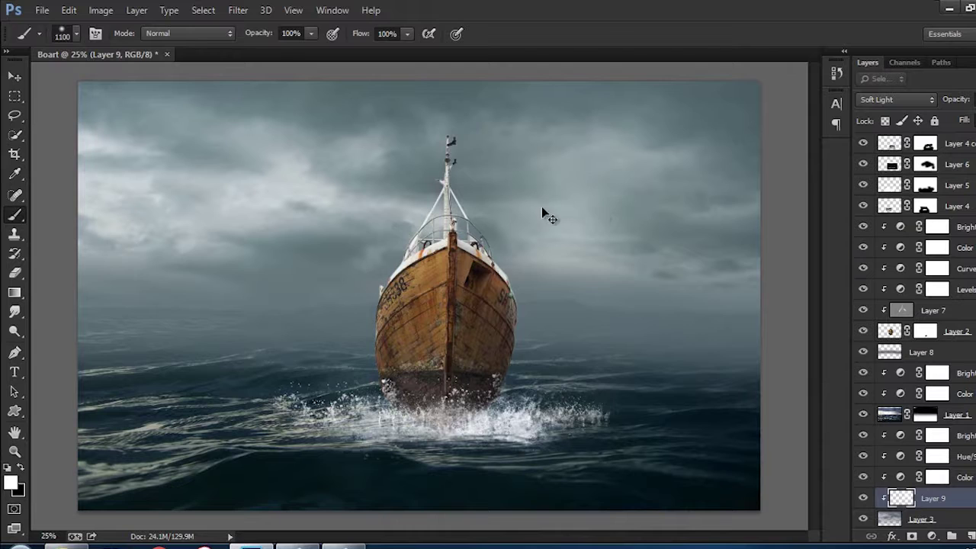
key("ctrl+t")
left_click_drag(733, 394, 827, 478)
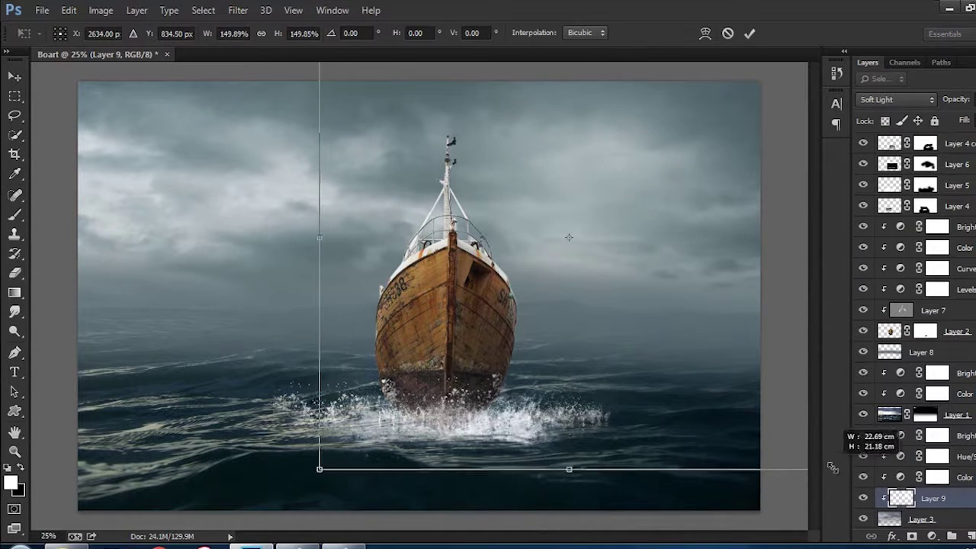
left_click_drag(733, 362, 716, 365)
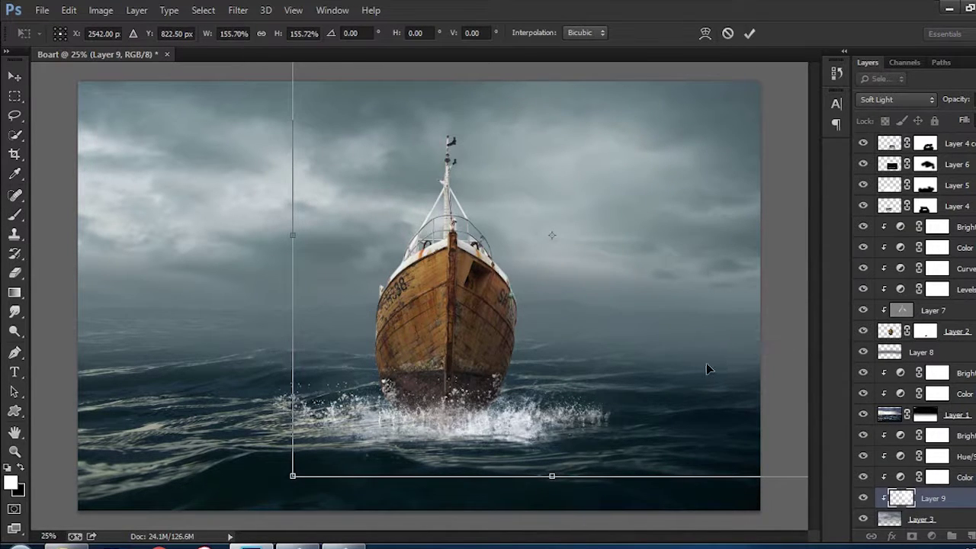
key("Return")
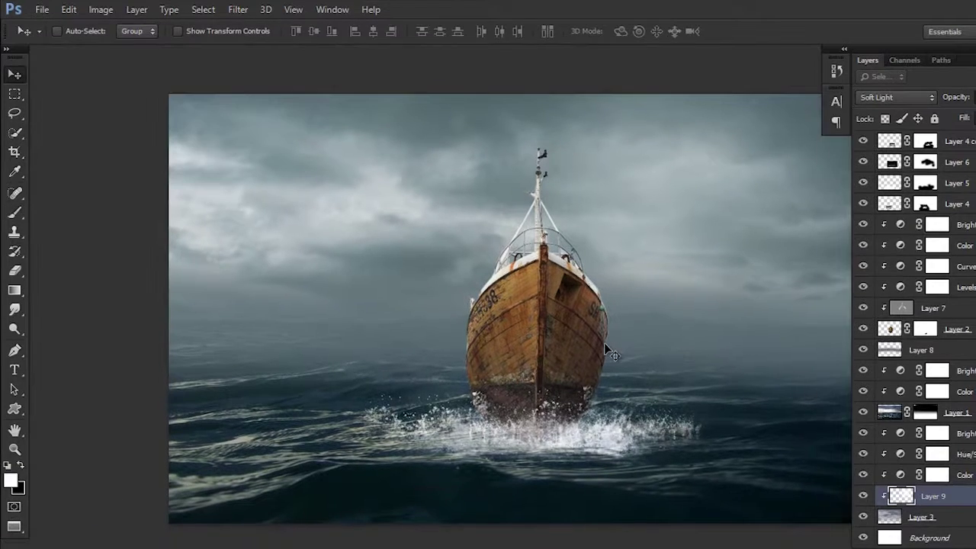
key("f")
key("f")
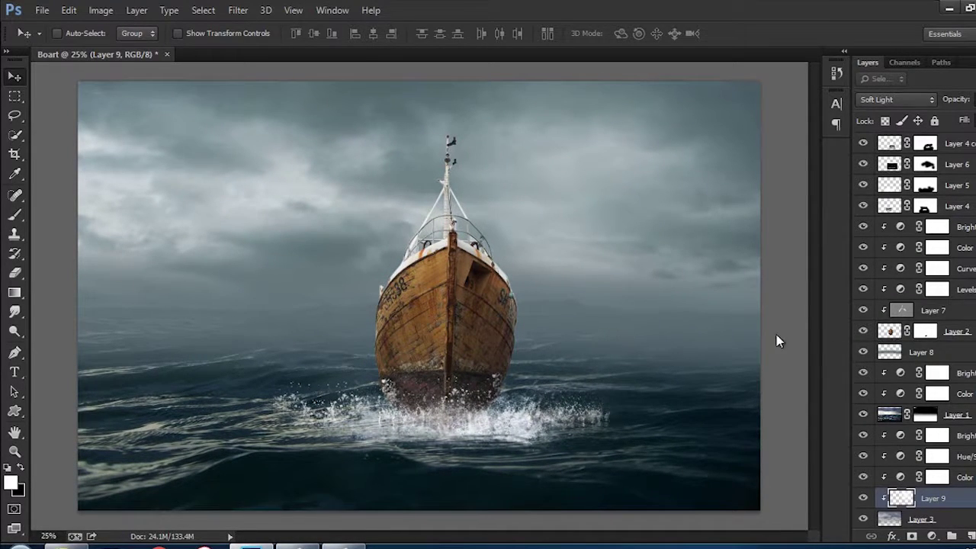
scroll(971, 488, "down", 1)
left_click(962, 497)
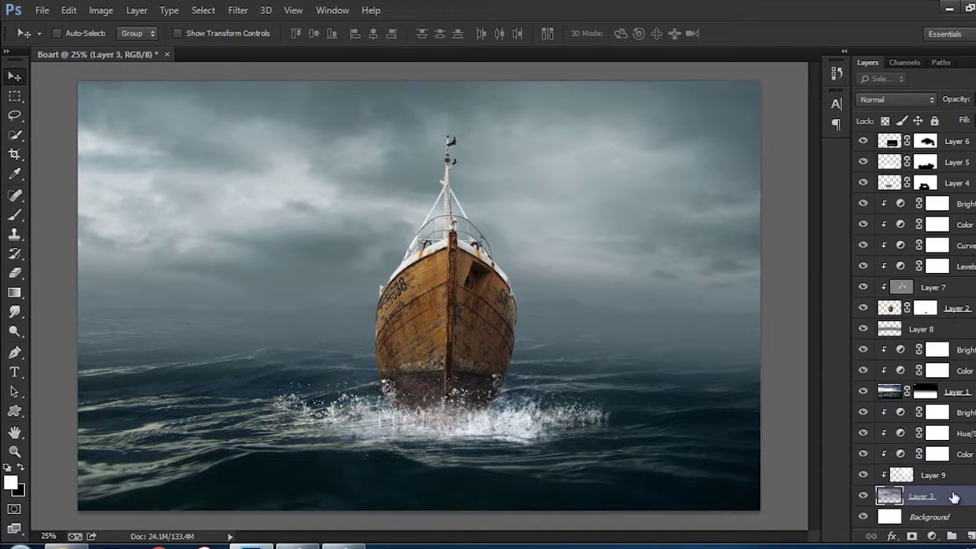
Step: Create clipped Layer 10 above Layer 3, fill it with 50% Gray, and set it to Overlay
key("ctrl+shift+n")
key("Return")
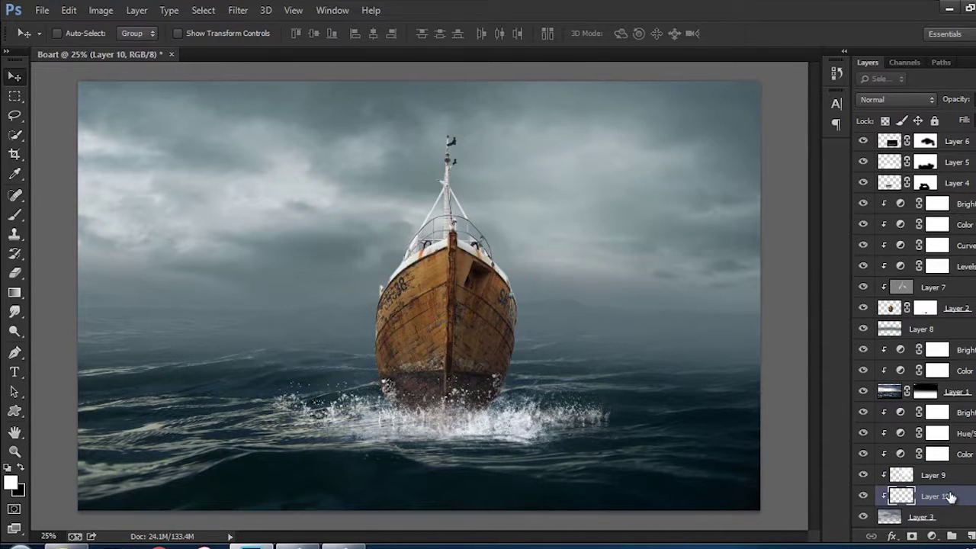
key("shift+F5")
key("Return")
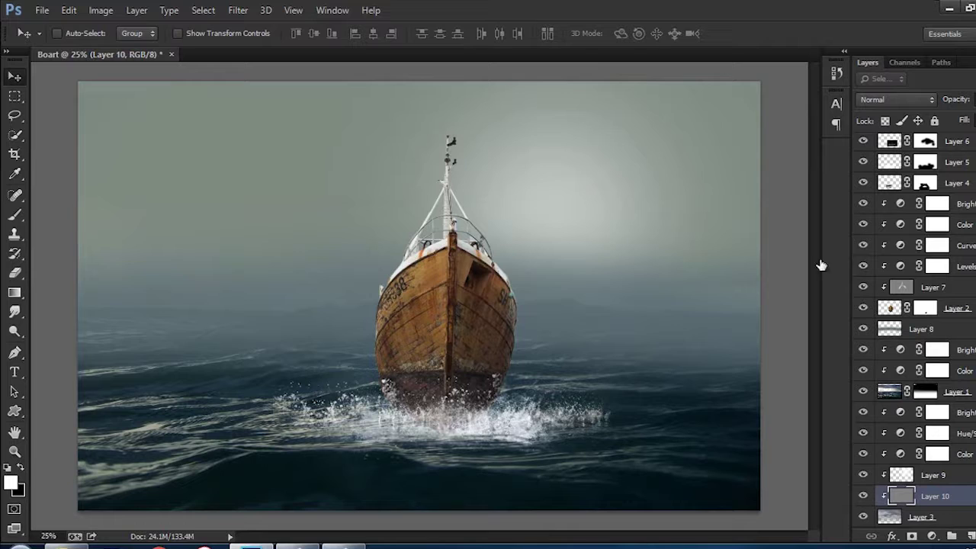
left_click(918, 104)
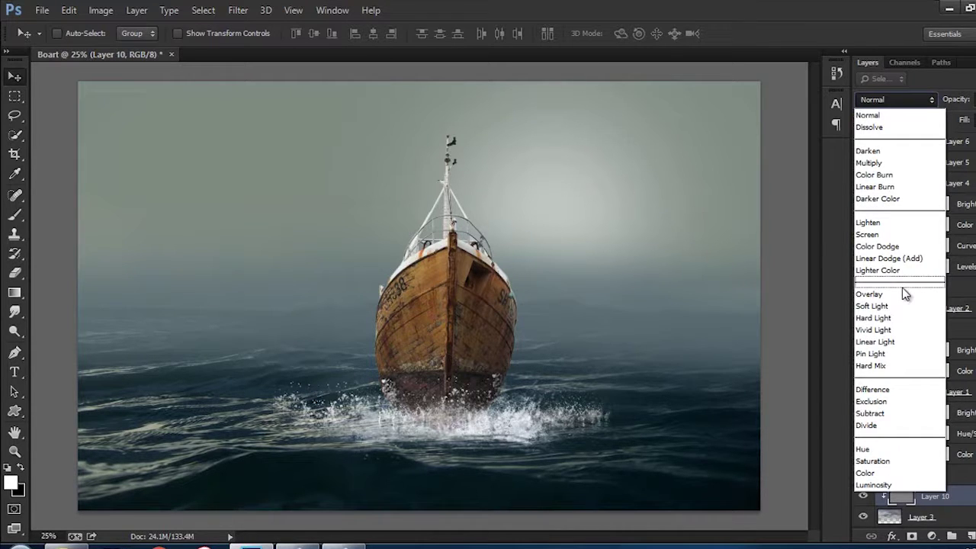
left_click(902, 287)
Step: Dodge and burn the sky around the boat with a roughly 2200 px brush
left_click(15, 314)
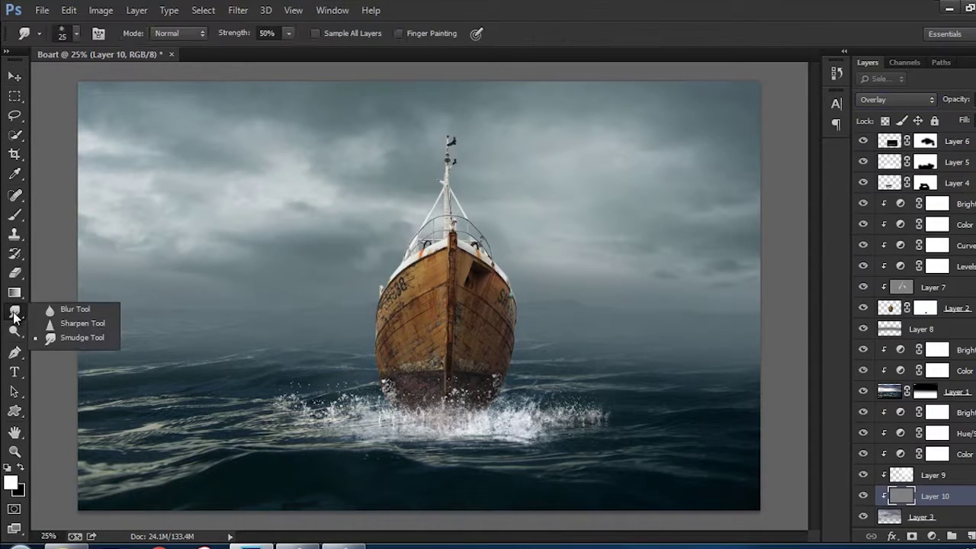
left_click(17, 293)
left_click(15, 331)
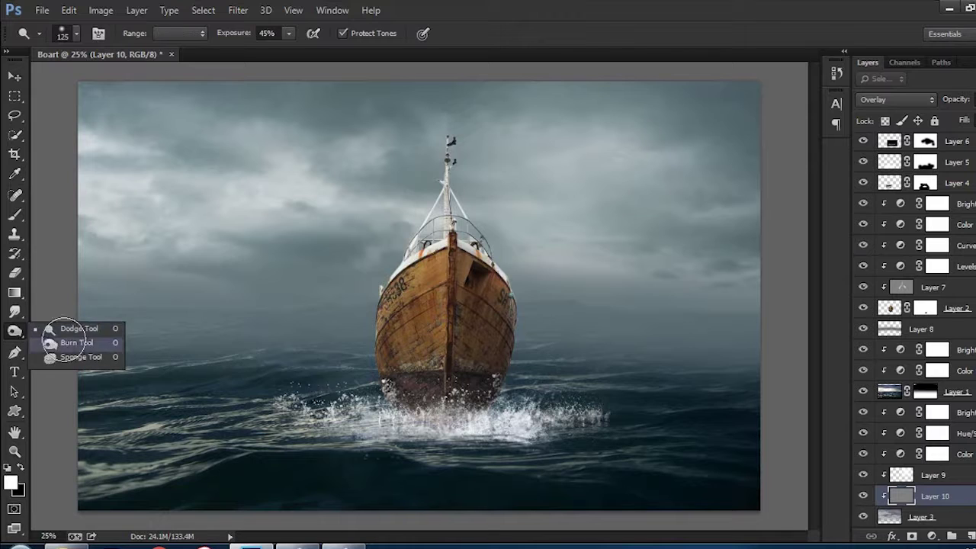
left_click(73, 328)
key("bracketright")
key("bracketright")
key("bracketright")
key("bracketright")
key("bracketright")
key("bracketright")
key("bracketright")
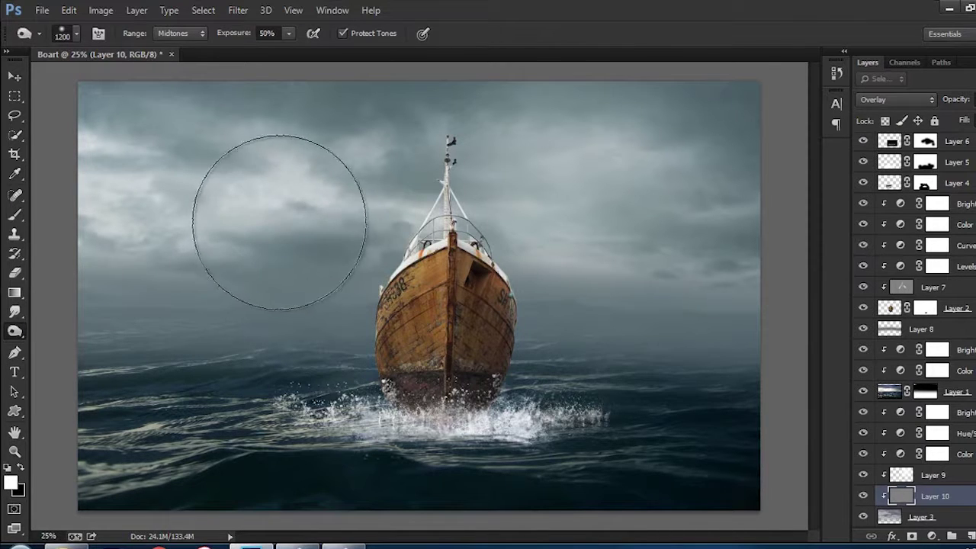
key("bracketright")
key("bracketright")
key("bracketright")
key("bracketright")
key("bracketright")
key("bracketright")
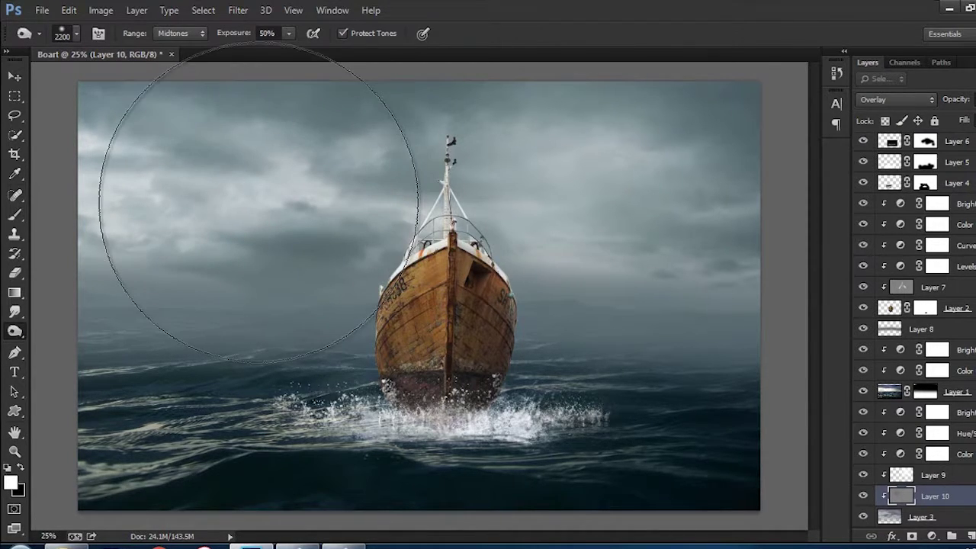
key("bracketright")
key("bracketright")
key("bracketright")
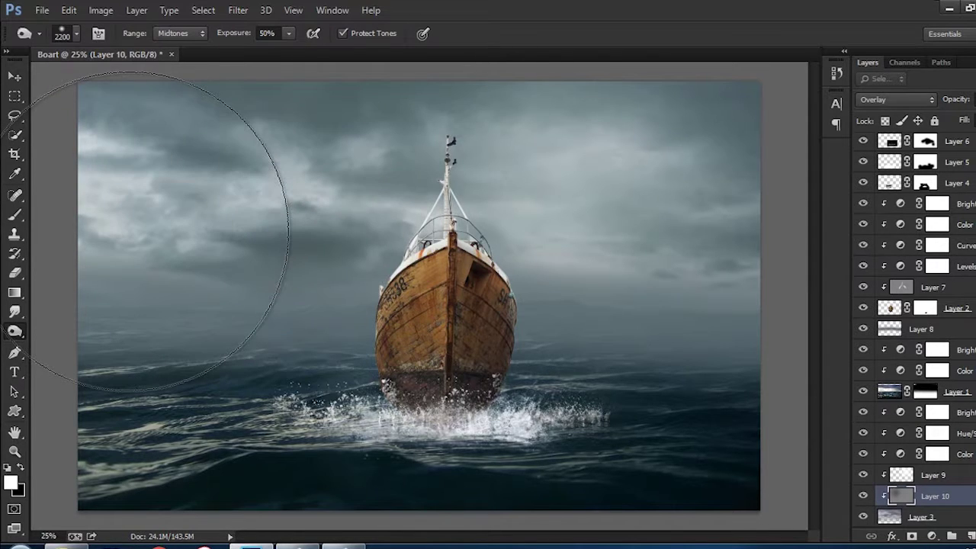
mouse_move(692, 225)
left_mouse_down()
mouse_move(520, 324)
mouse_move(151, 198)
mouse_move(711, 301)
left_mouse_up()
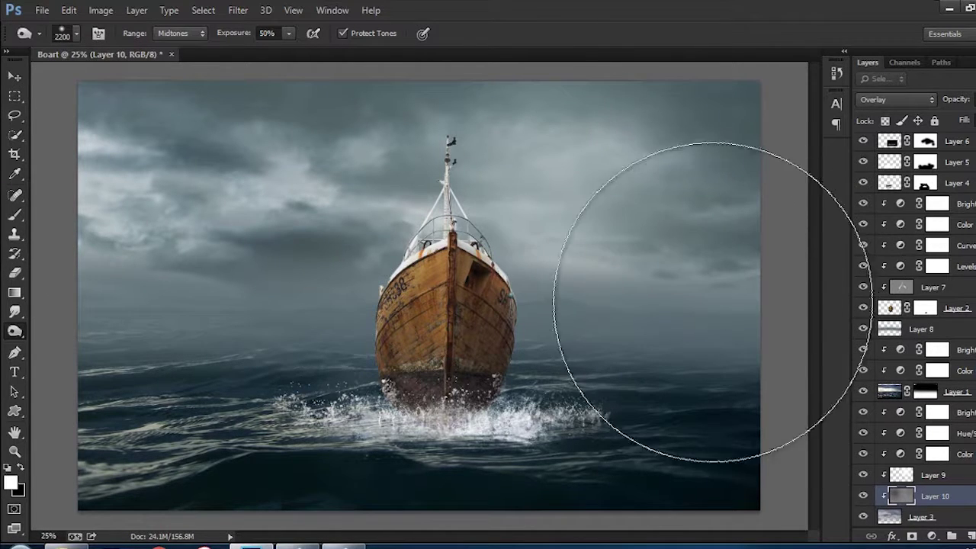
left_click_drag(588, 279, 504, 271)
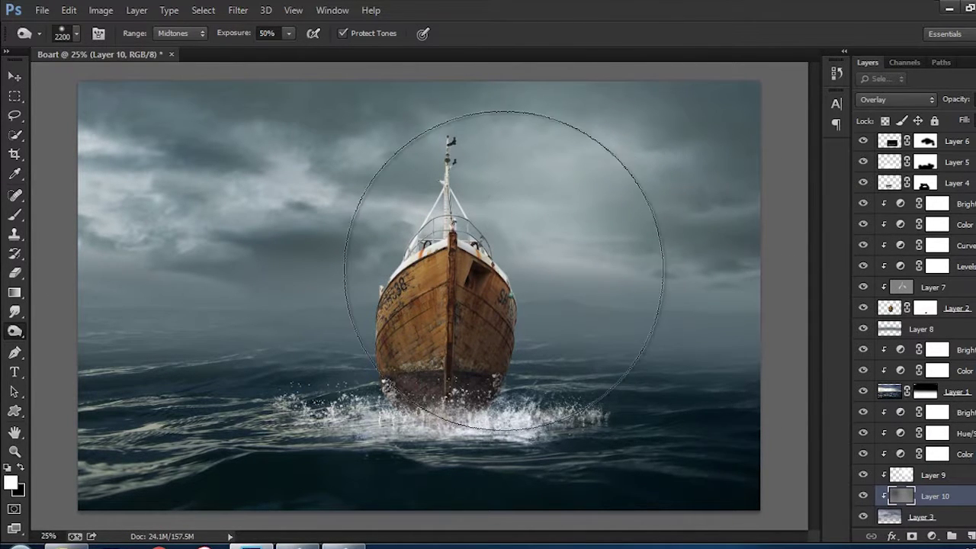
key("v")
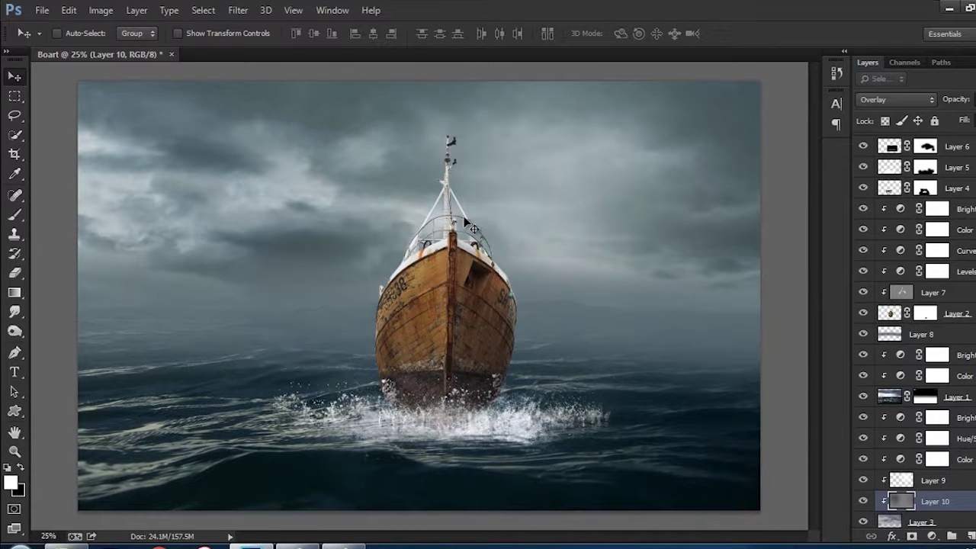
Step: Preview rain photos in Picasa and open 505730226-splash-water-drop-rain-freshness.jpg in Photoshop
left_click(950, 7)
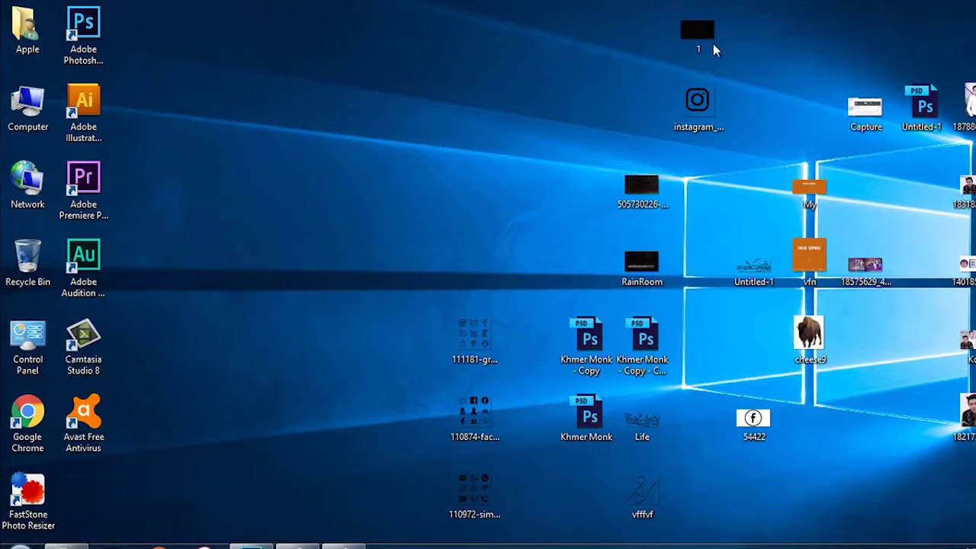
left_click(702, 32)
double_click(702, 32)
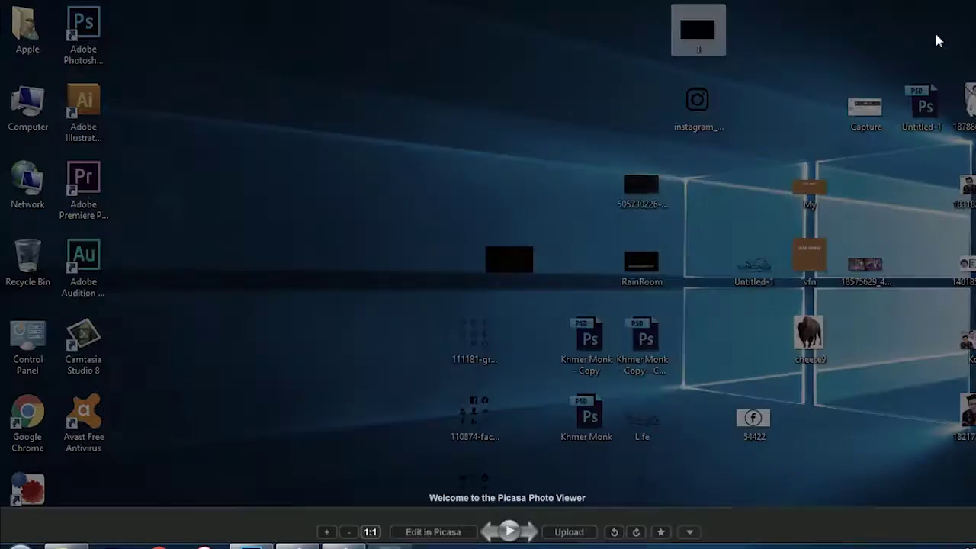
key("Escape")
double_click(640, 183)
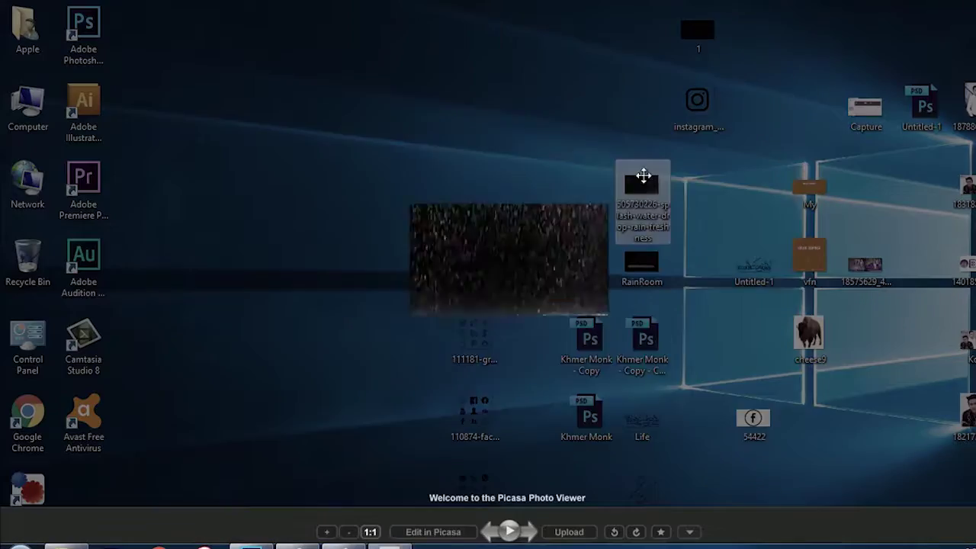
left_click(771, 105)
mouse_move(640, 209)
left_mouse_down()
mouse_move(259, 543)
mouse_move(693, 48)
left_mouse_up()
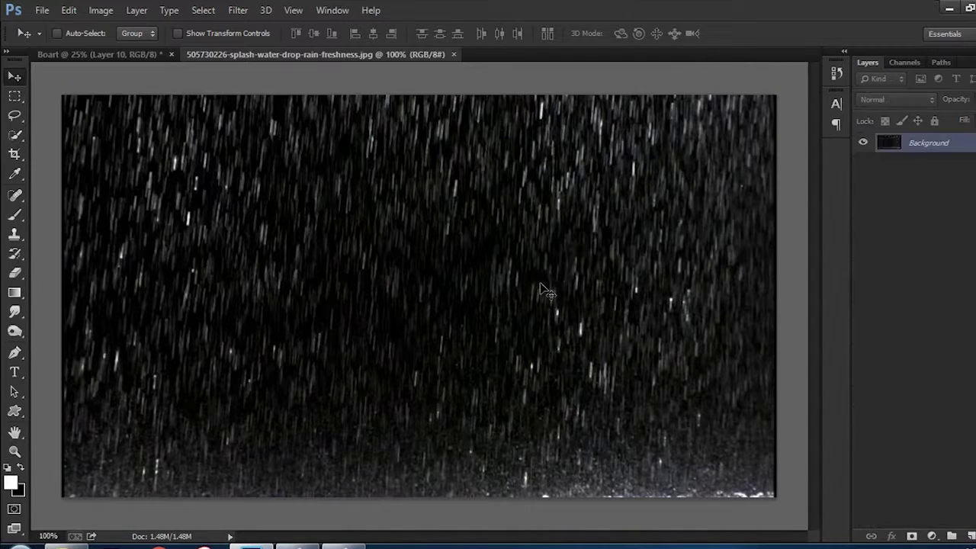
Step: Place the rain photo into Boart, scale it over the scene, and blend it in Screen mode
left_click_drag(160, 55, 538, 206)
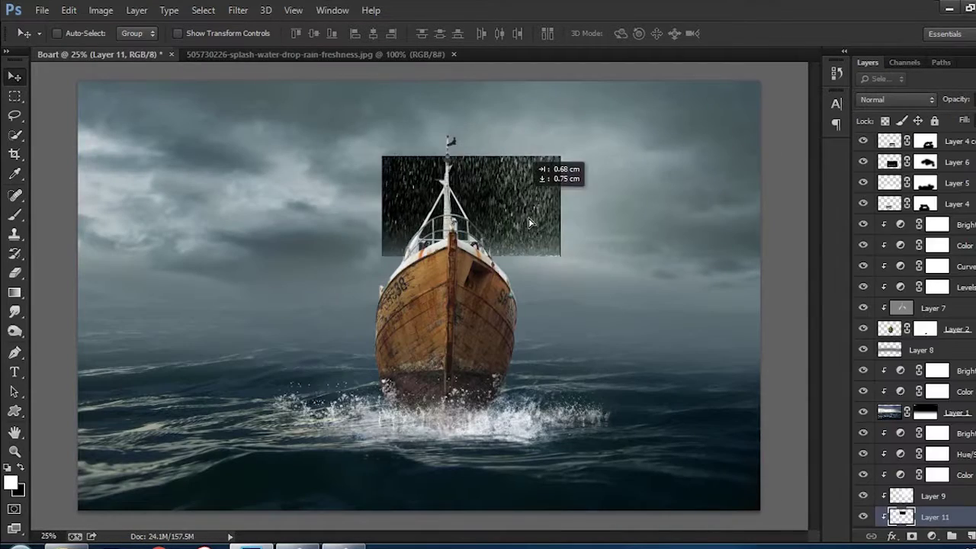
key("ctrl+t")
mouse_move(563, 278)
left_mouse_down()
mouse_move(796, 409)
mouse_move(713, 391)
left_mouse_up()
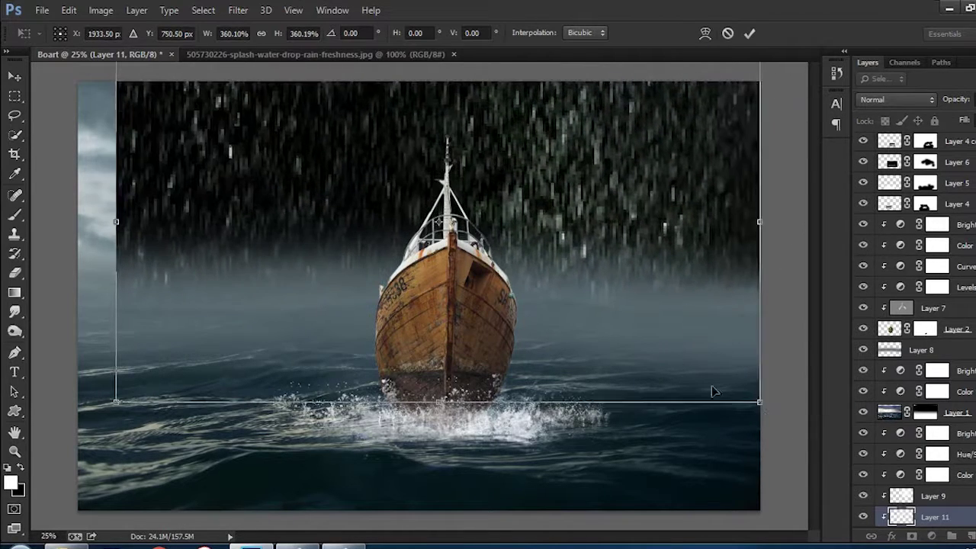
left_click_drag(762, 409, 793, 427)
left_click_drag(729, 370, 709, 426)
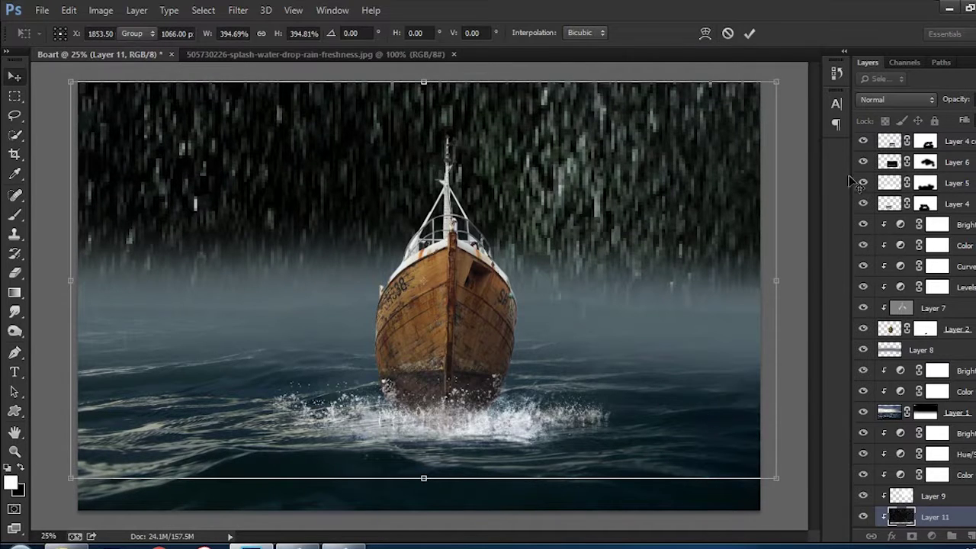
key("Return")
left_click(903, 100)
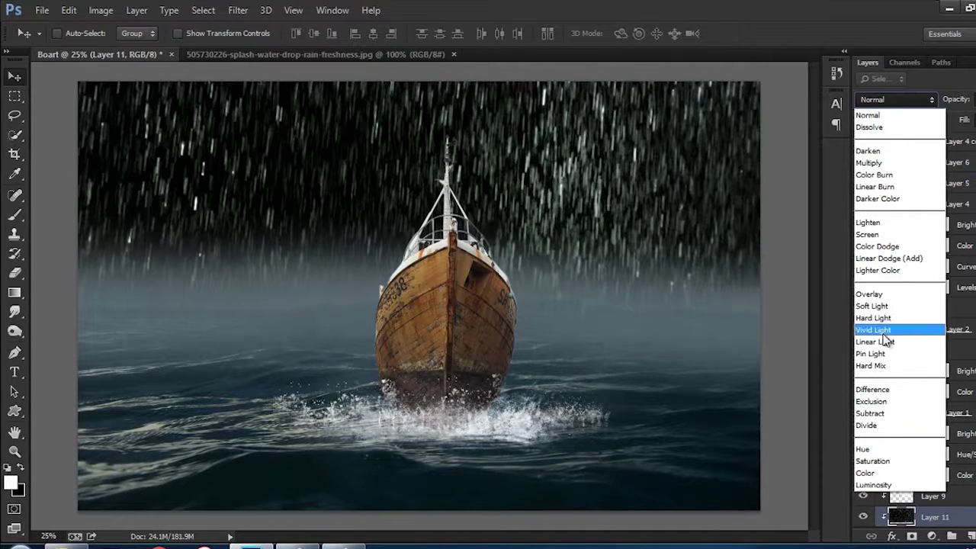
left_click(877, 234)
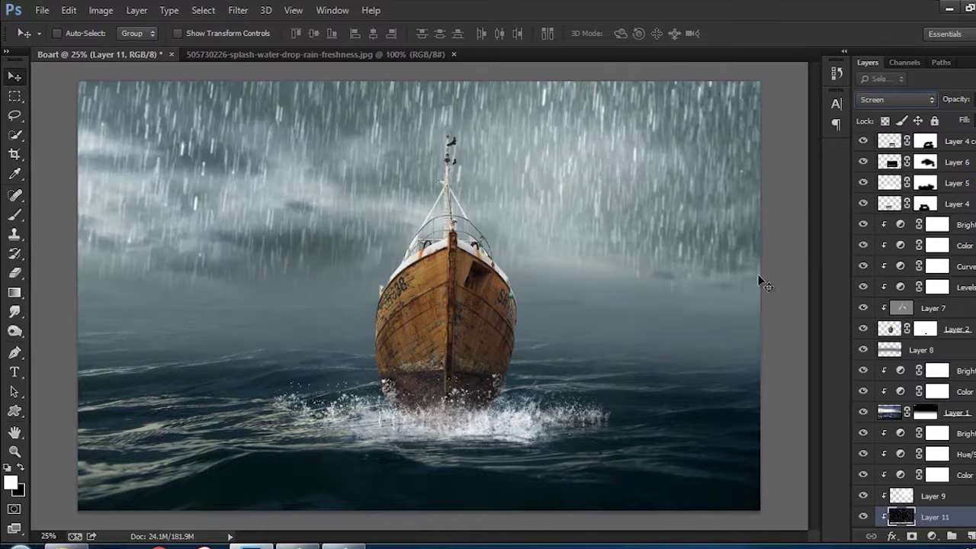
mouse_move(683, 269)
left_mouse_down()
mouse_move(680, 201)
mouse_move(660, 170)
left_mouse_up()
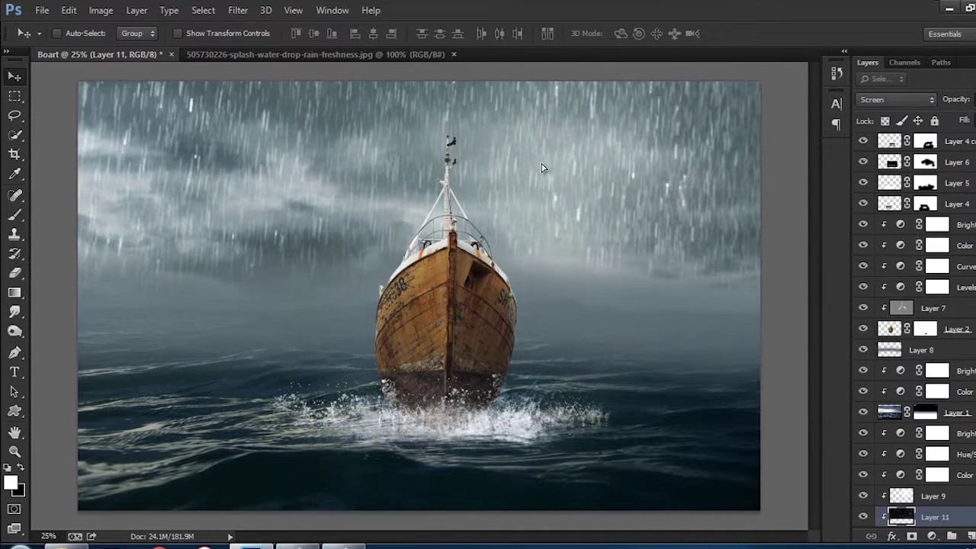
Step: Soften the rain layer with a Gaussian Blur of a few pixels
left_click(238, 10)
mouse_move(246, 175)
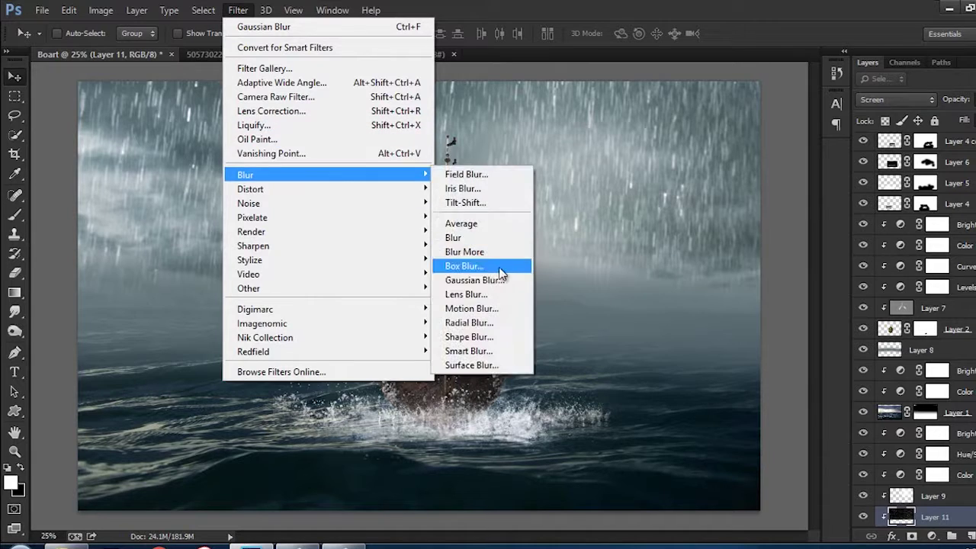
left_click(495, 280)
left_click_drag(696, 435, 676, 435)
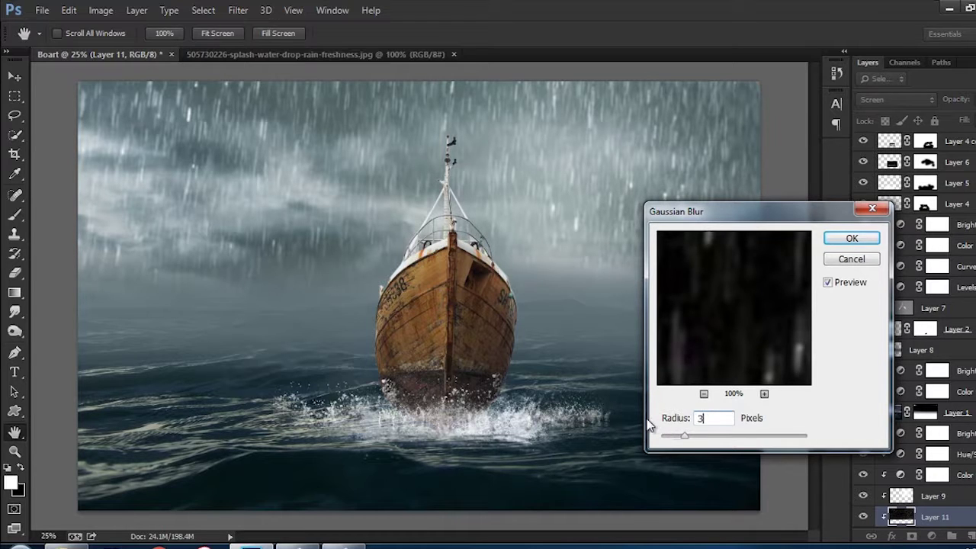
key("Return")
Step: Drag a second rain copy in as Layer 12, move it to the top and scale it to about 385%
left_click(420, 54)
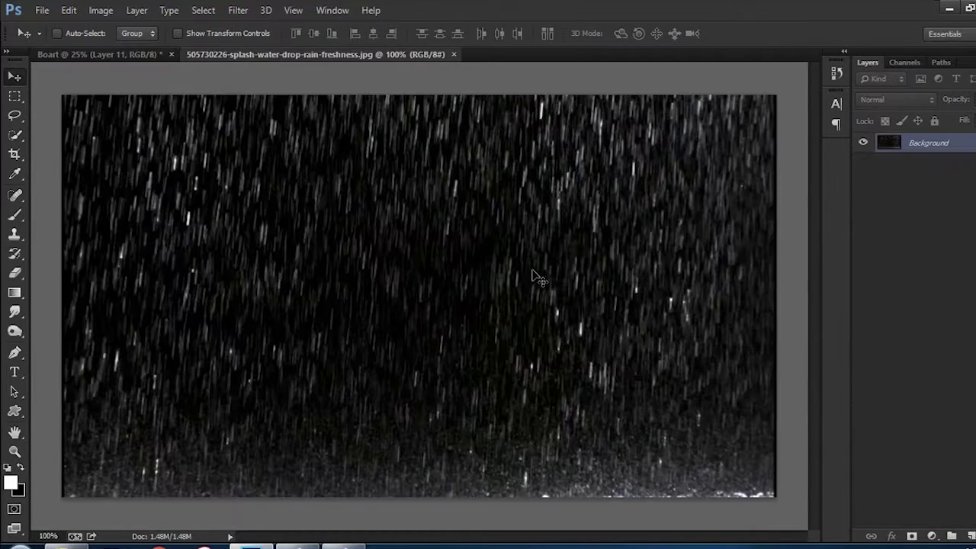
left_click_drag(515, 216, 455, 220)
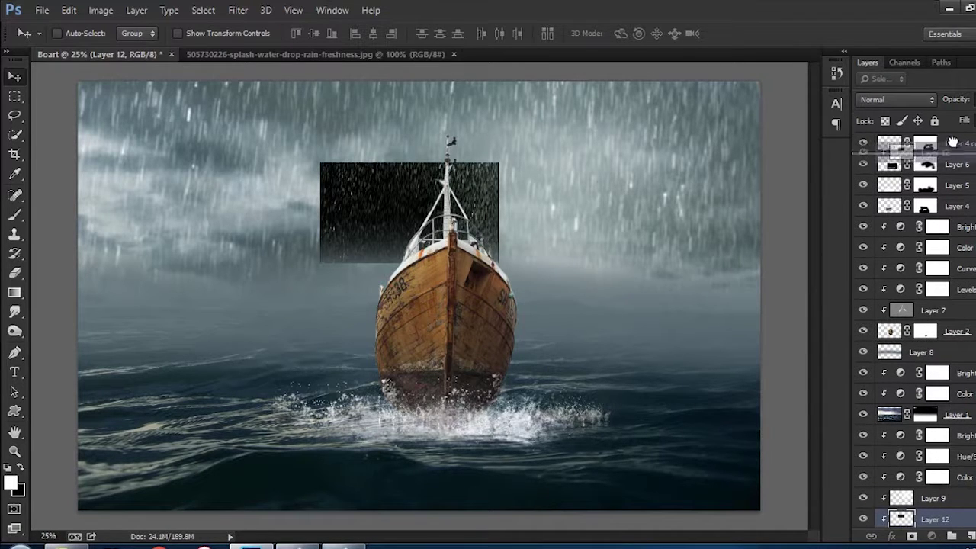
left_click_drag(959, 517, 929, 139)
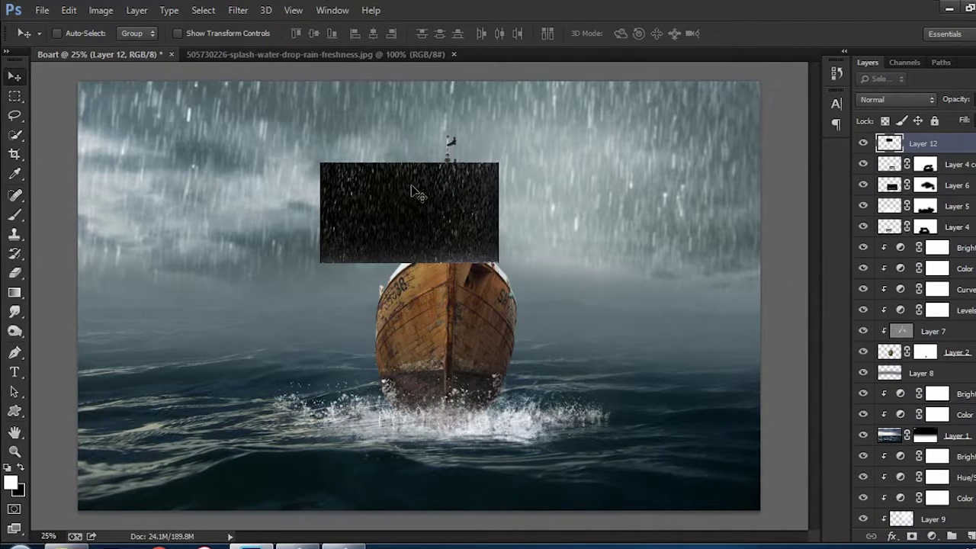
key("ctrl+t")
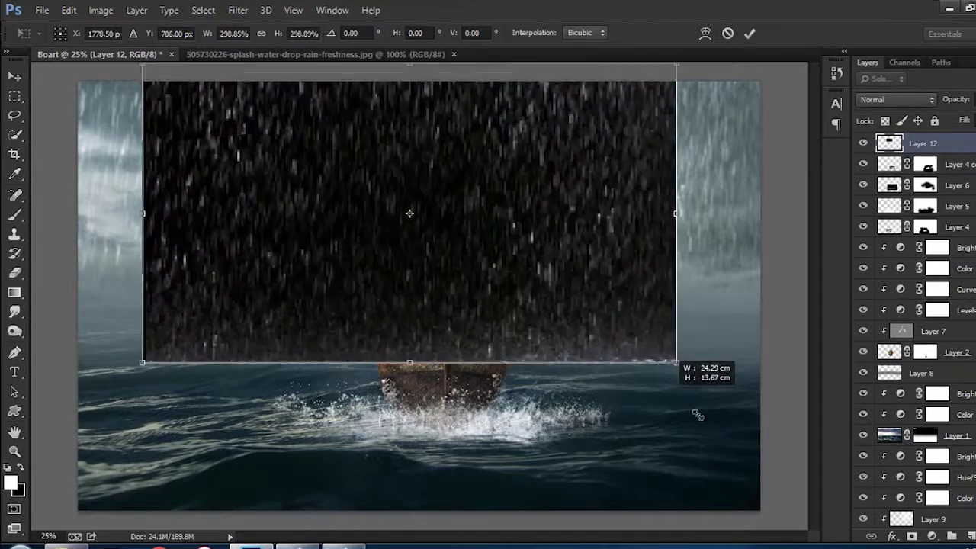
left_click_drag(509, 283, 762, 425)
left_click_drag(613, 301, 623, 403)
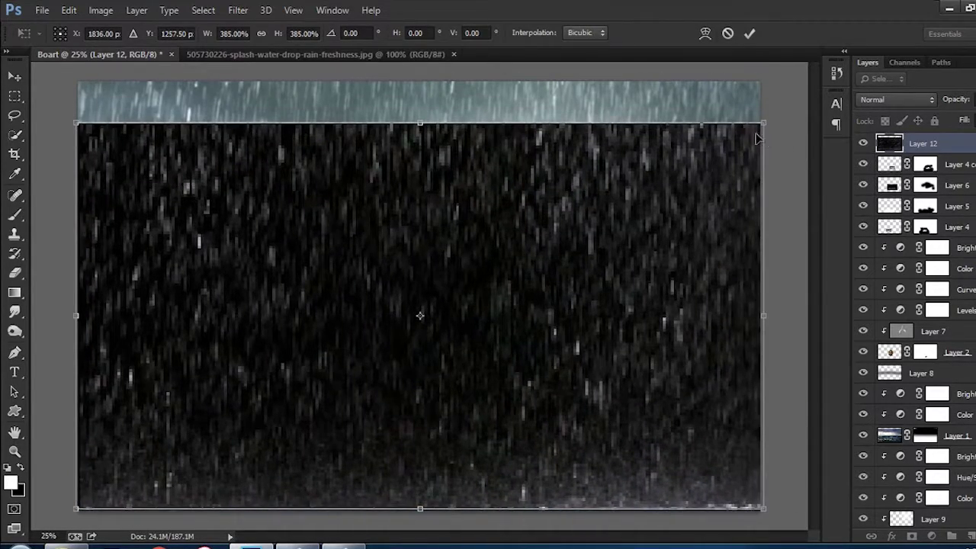
left_click_drag(757, 137, 774, 116)
key("Return")
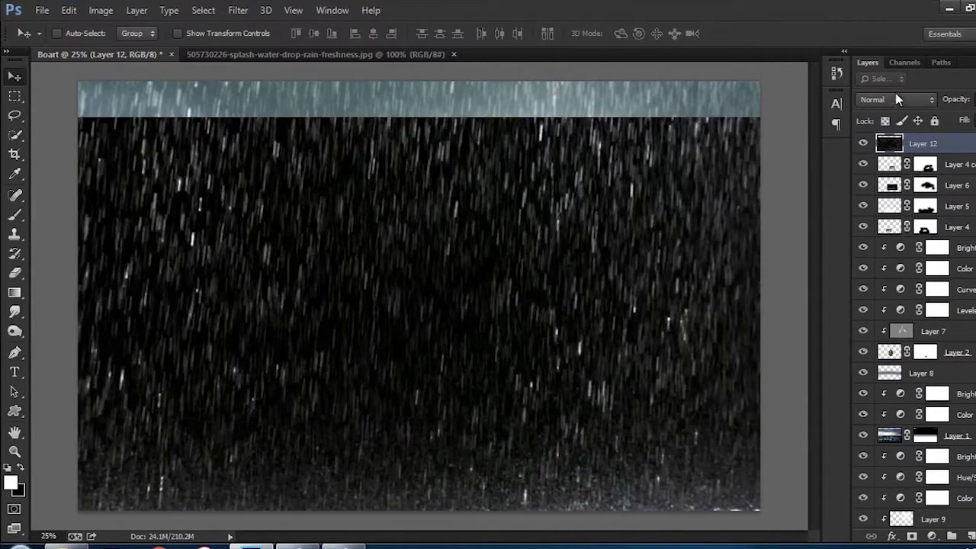
Step: Set Layer 12 to Screen blending and enlarge it to fill the canvas
left_click(895, 97)
left_click(884, 231)
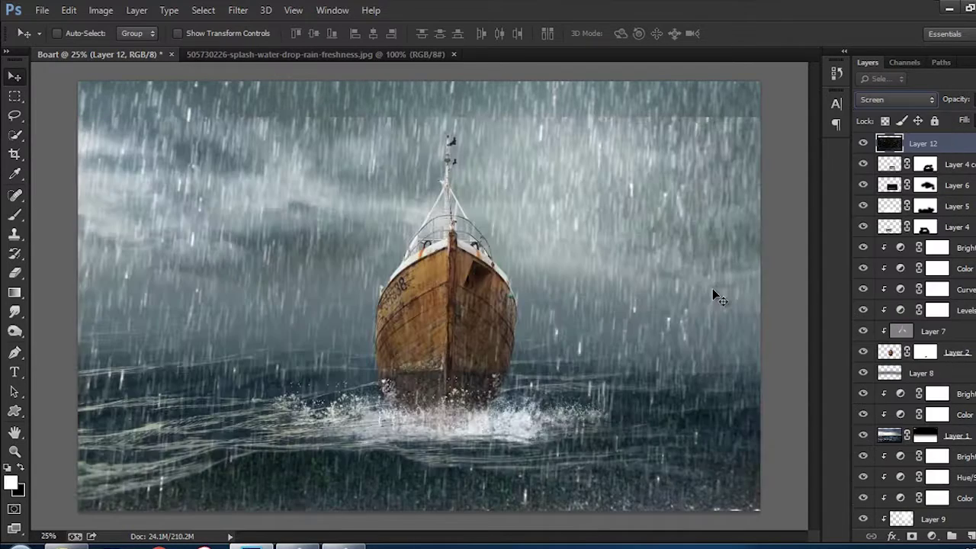
key("ctrl+t")
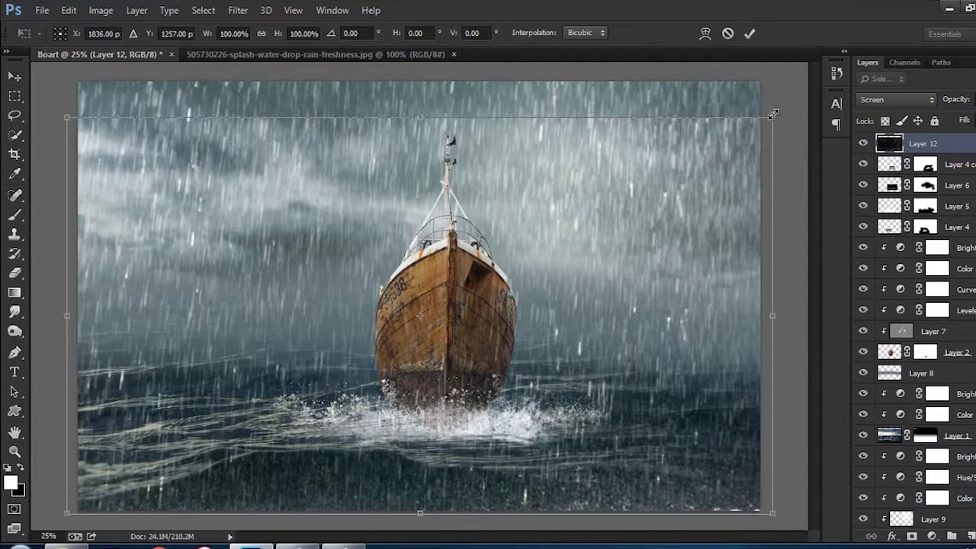
mouse_move(772, 115)
left_mouse_down()
mouse_move(792, 121)
mouse_move(729, 141)
left_mouse_up()
key("Return")
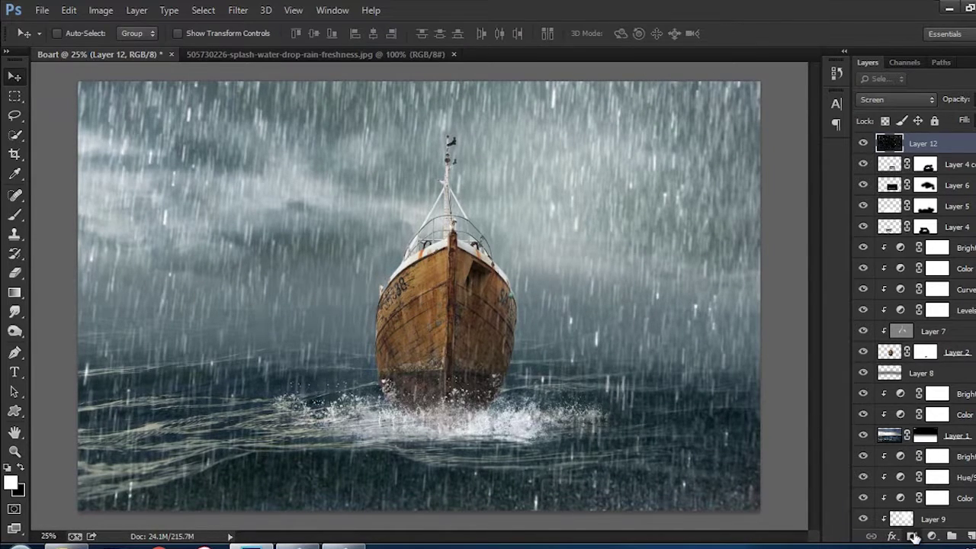
Step: Add a mask to Layer 12 and try painting black over the hull, then undo it
left_click(911, 536)
key("b")
key("x")
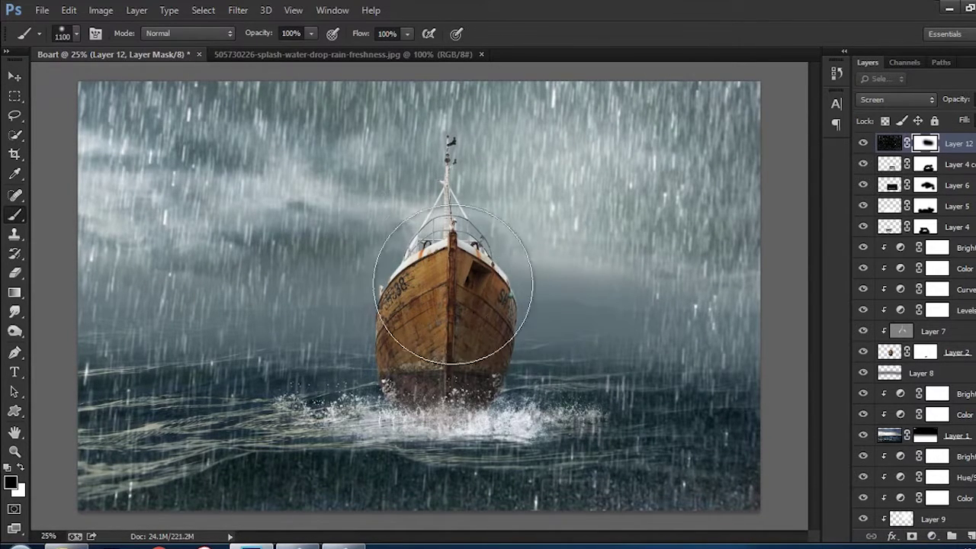
mouse_move(412, 264)
left_mouse_down()
mouse_move(345, 282)
mouse_move(468, 152)
mouse_move(447, 120)
mouse_move(239, 163)
mouse_move(319, 213)
mouse_move(653, 157)
mouse_move(490, 261)
mouse_move(305, 261)
mouse_move(212, 274)
mouse_move(196, 295)
mouse_move(648, 218)
mouse_move(571, 228)
mouse_move(658, 201)
mouse_move(462, 226)
mouse_move(496, 222)
left_mouse_up()
key("ctrl+alt+z")
key("ctrl+alt+z")
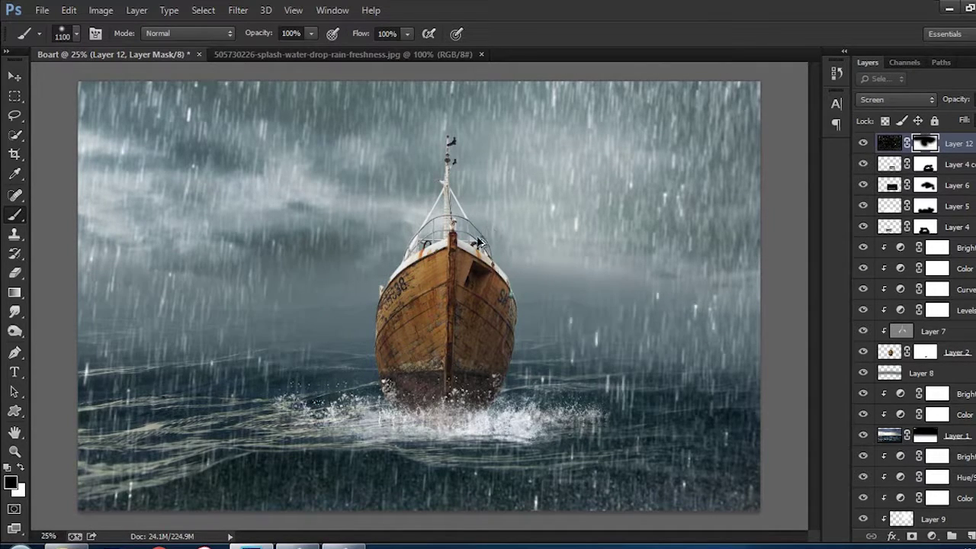
key("ctrl+alt+z")
key("ctrl+alt+z")
key("ctrl+alt+z")
key("ctrl+alt+z")
key("ctrl+shift+z")
key("ctrl+shift+z")
key("ctrl+shift+z")
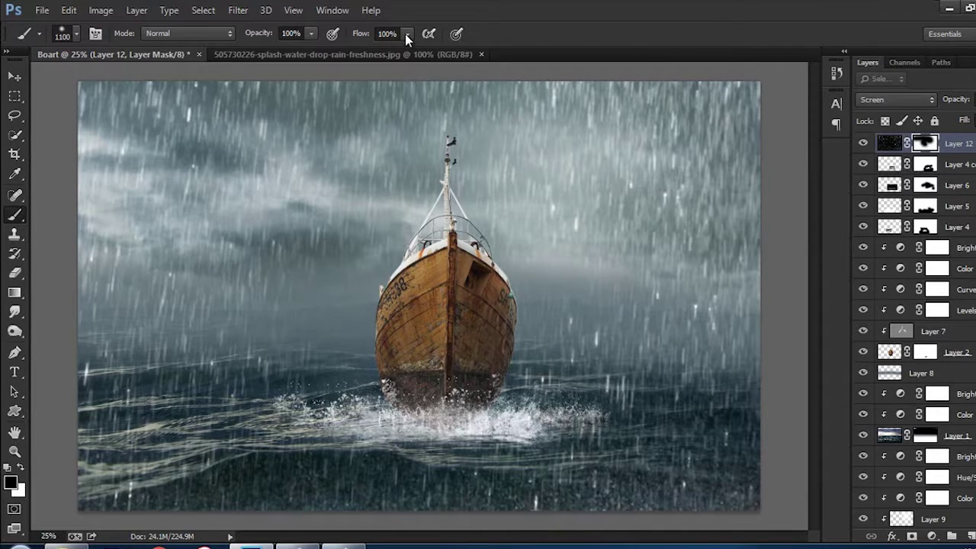
key("ctrl+alt+z")
Step: At 42% brush flow, paint black on the mask over the mast and around the boat
left_click(405, 33)
left_click_drag(402, 51, 360, 51)
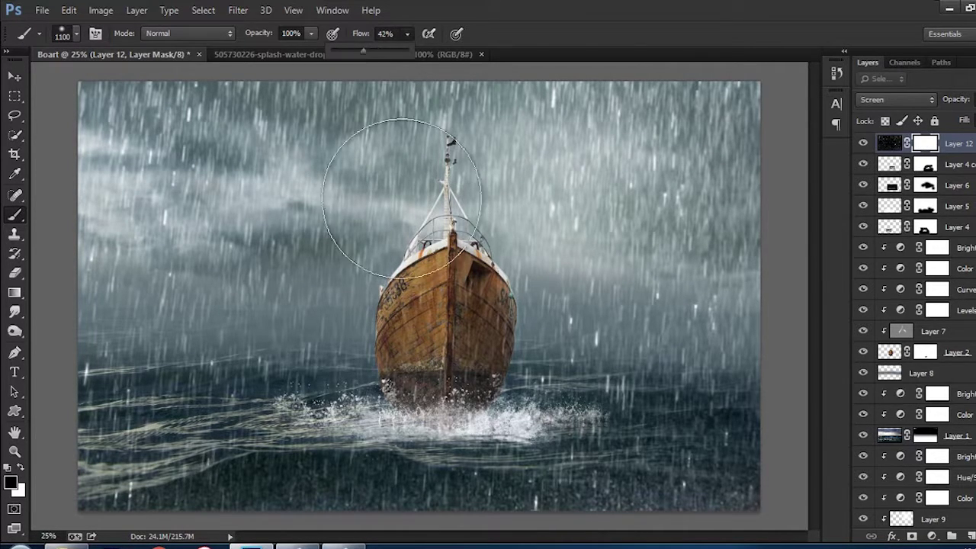
left_click_drag(442, 198, 457, 321)
mouse_move(240, 298)
left_mouse_down()
mouse_move(544, 207)
mouse_move(686, 251)
mouse_move(272, 457)
left_mouse_up()
Step: Switch to the Move tool and close the rain source image
key("v")
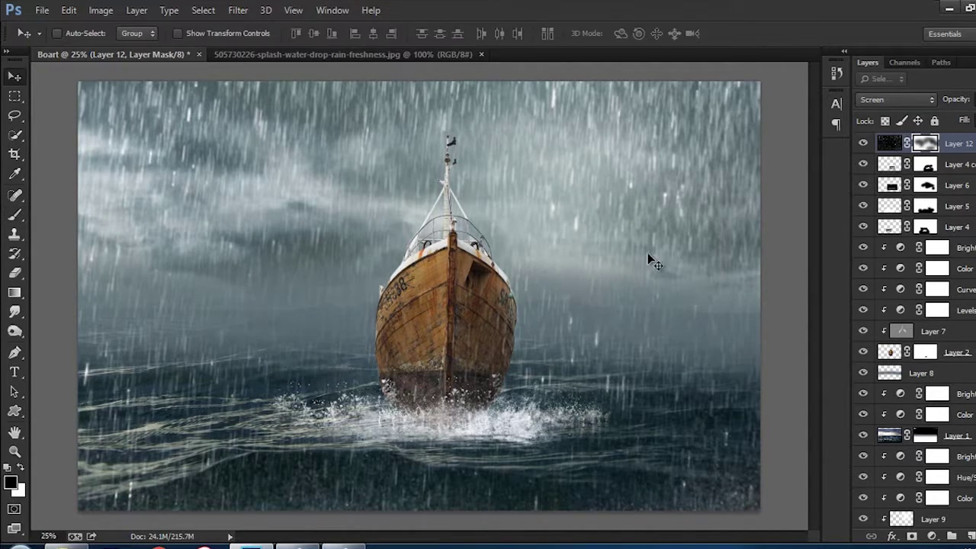
key("f")
key("f")
key("f")
left_click(441, 58)
left_click(481, 54)
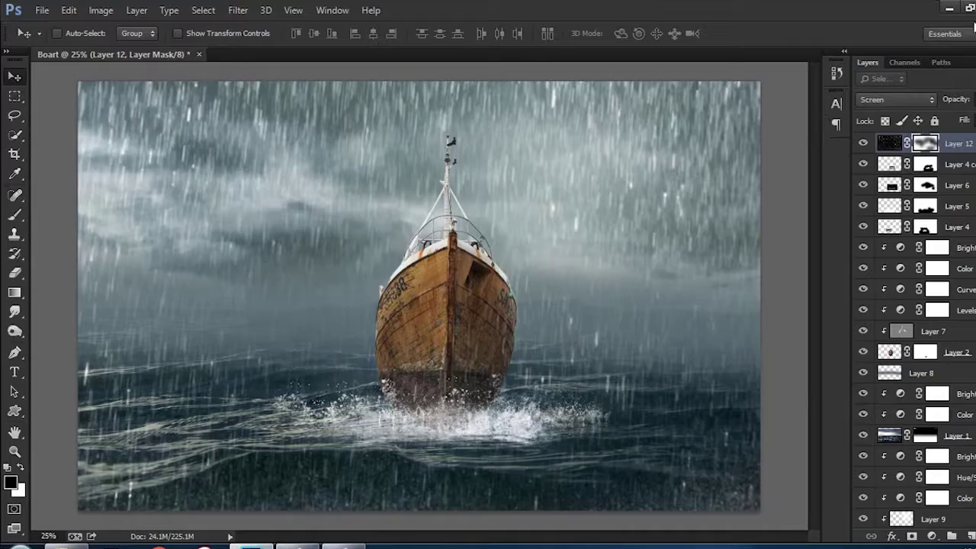
Step: Browse from Computer into drive D: and its All Pictures folder
left_click(948, 9)
double_click(27, 107)
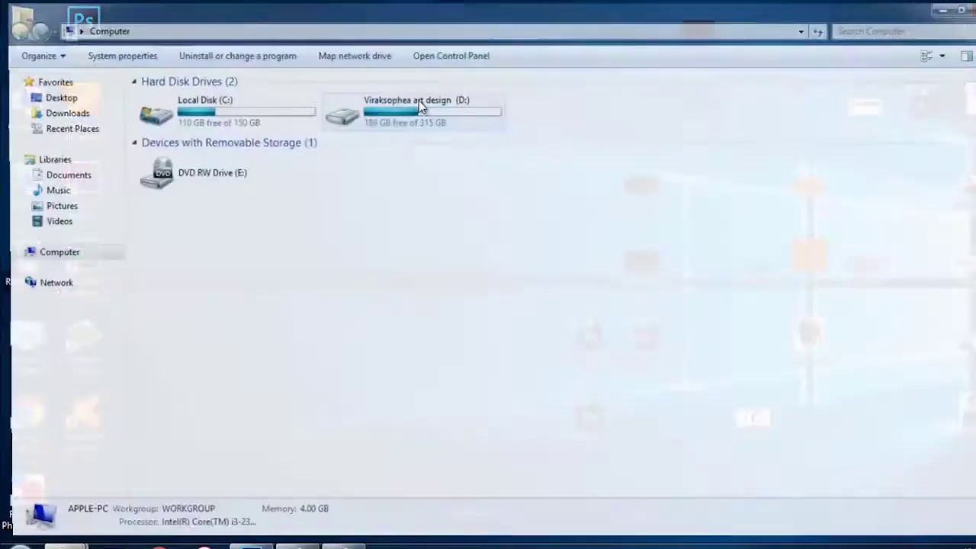
double_click(418, 101)
double_click(192, 125)
scroll(692, 209, "down", 3)
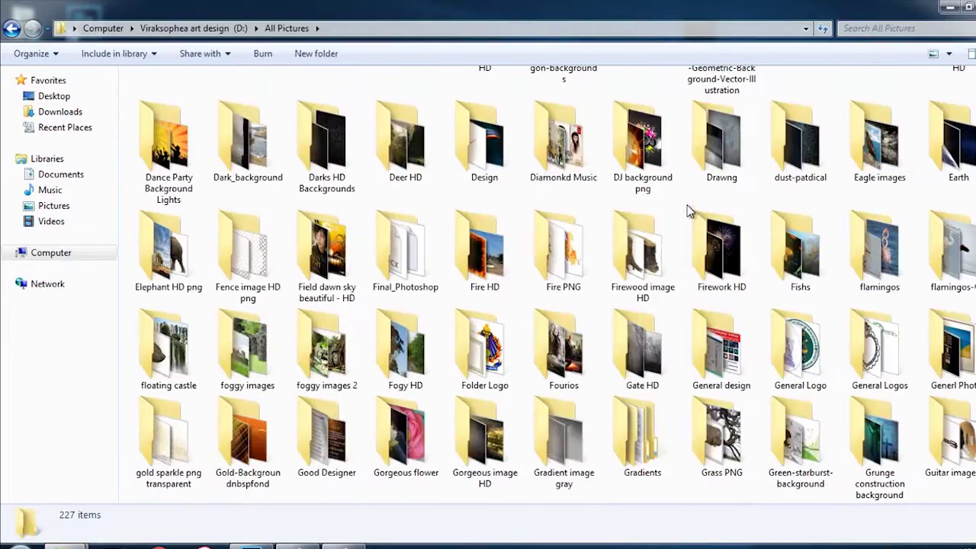
scroll(703, 262, "down", 3)
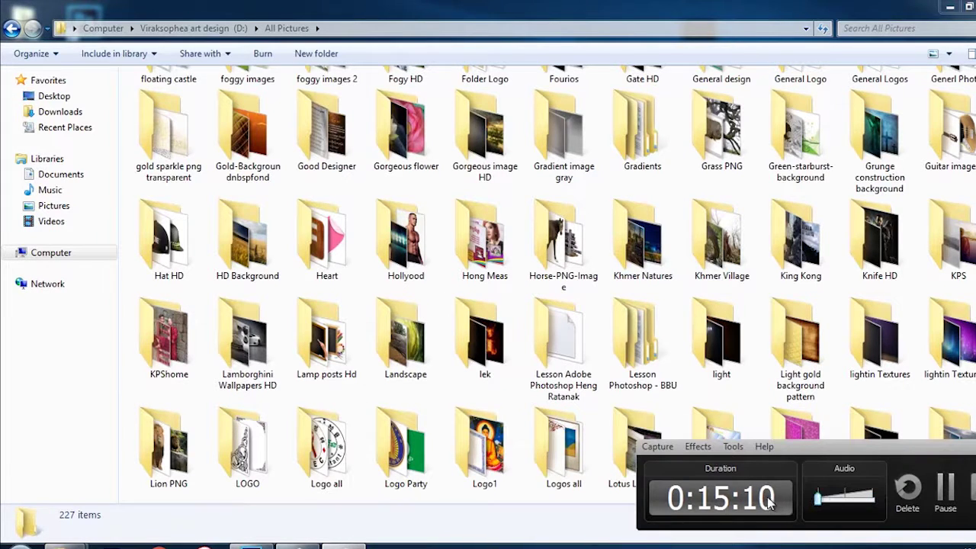
left_click(721, 336)
scroll(944, 458, "down", 3)
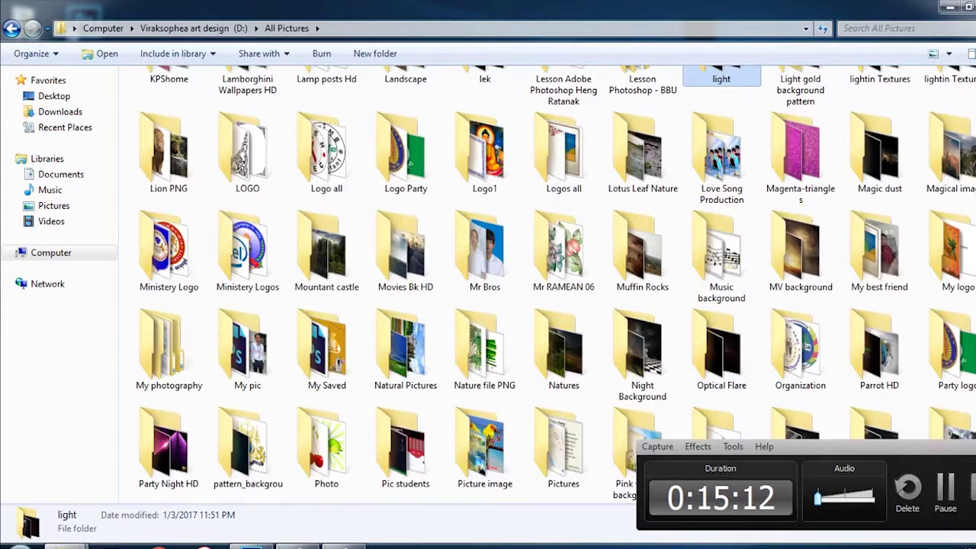
left_click(644, 358)
scroll(644, 359, "down", 3)
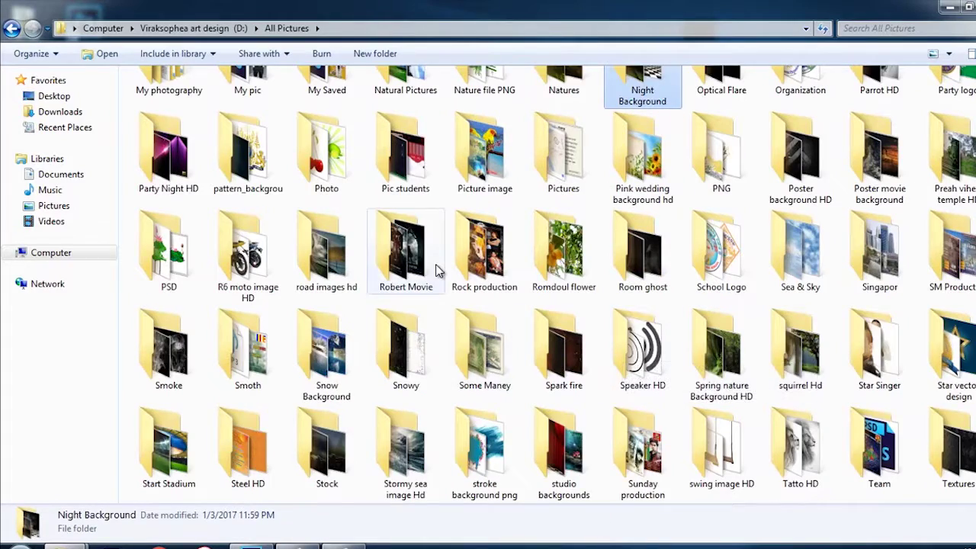
scroll(438, 271, "up", 2)
scroll(439, 271, "up", 6)
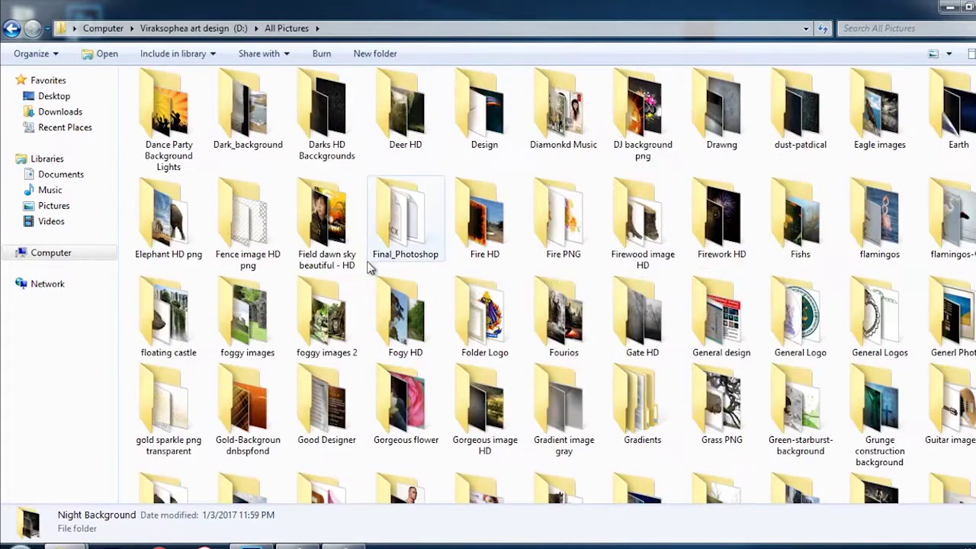
Step: Go into Good Designer > Natural Beauty and preview Boart.jpg full-screen
double_click(324, 397)
left_click(806, 118)
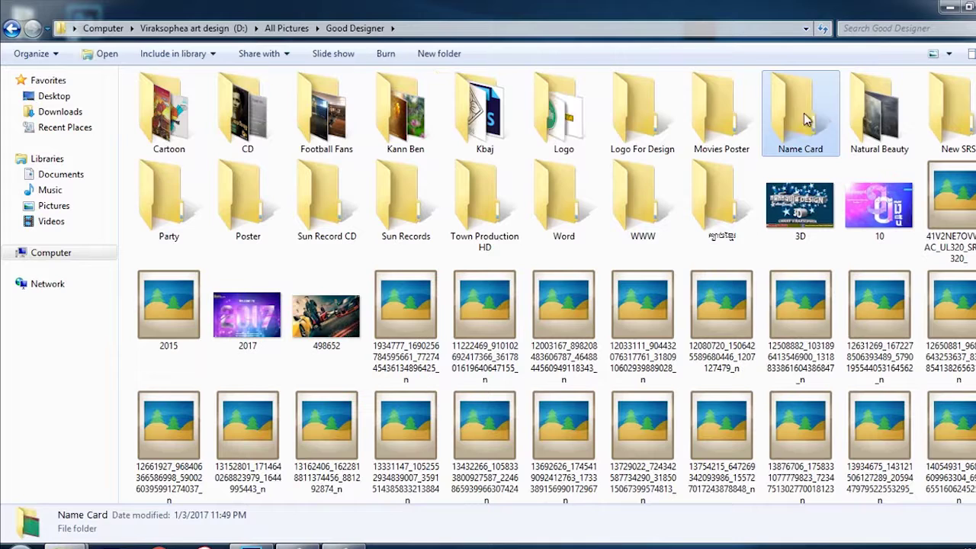
double_click(866, 119)
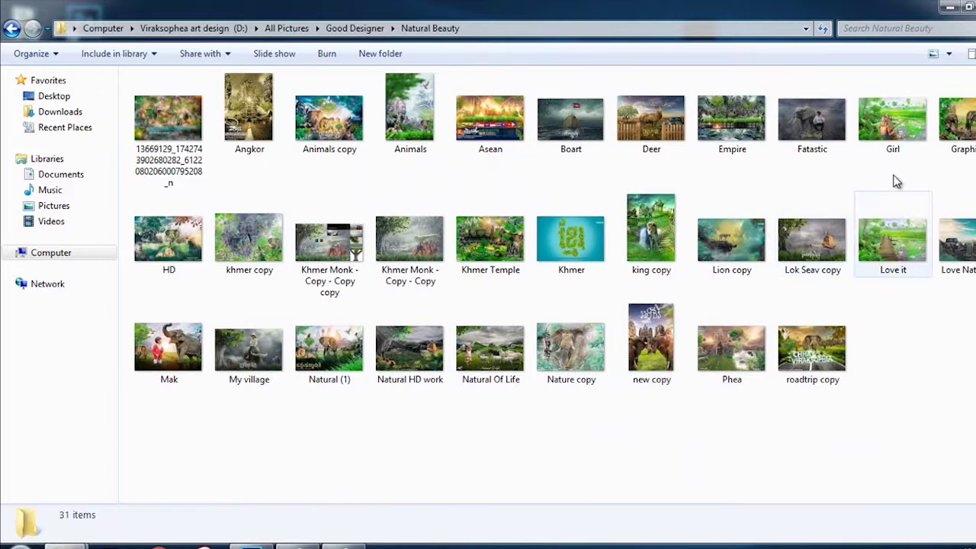
left_click(581, 130)
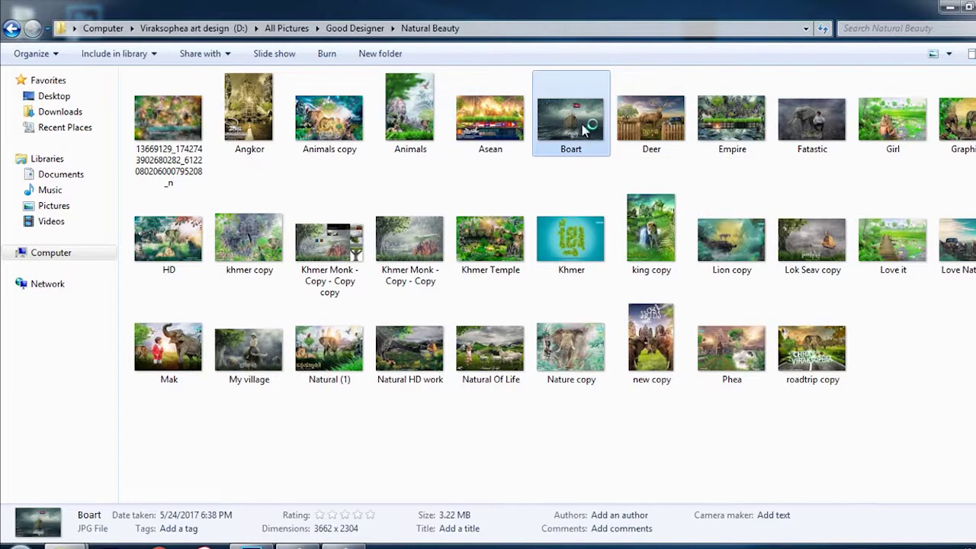
double_click(581, 130)
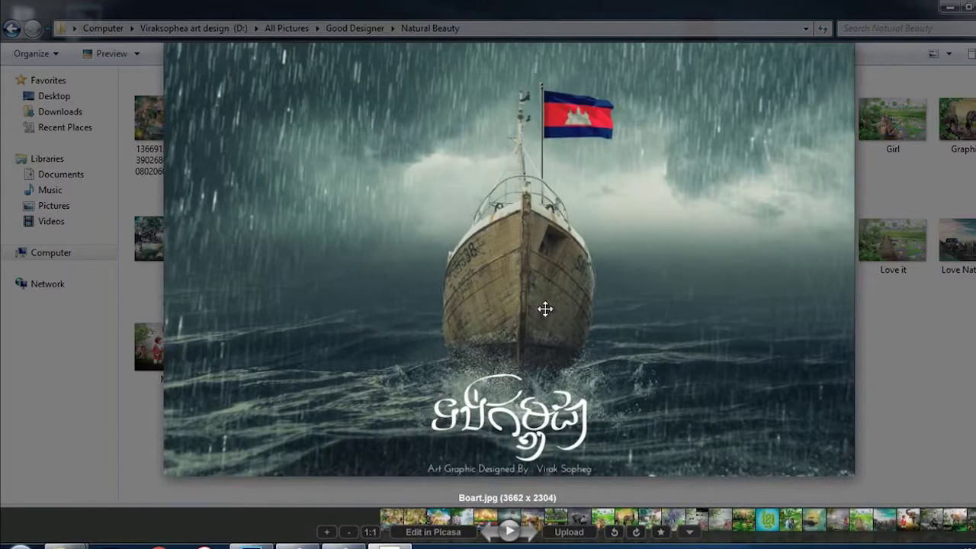
Step: Close the Boart preview with Esc and hide Explorer to get back to Photoshop
key("Escape")
key("super+d")
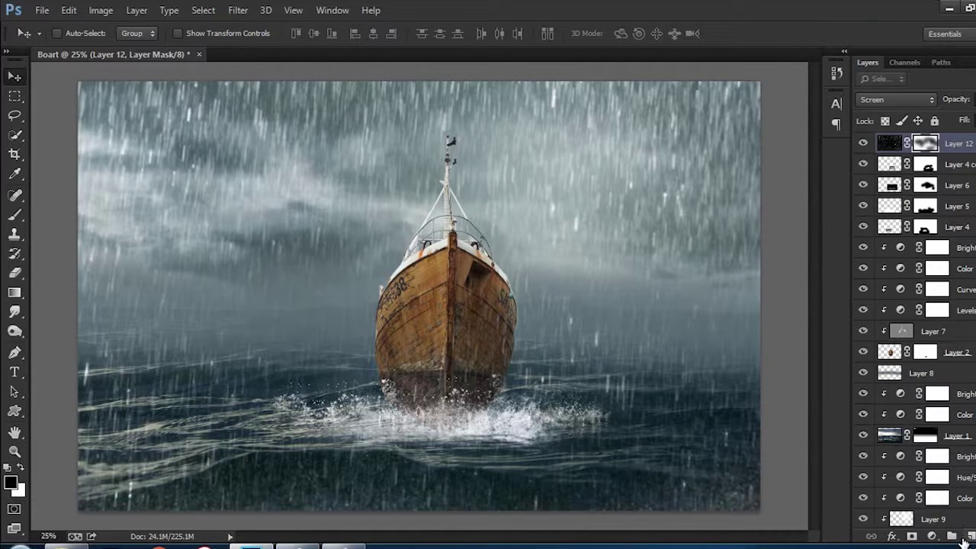
Step: Add a Brightness/Contrast adjustment over the rain with brightness 55 and contrast 10
left_click(933, 537)
left_click(895, 270)
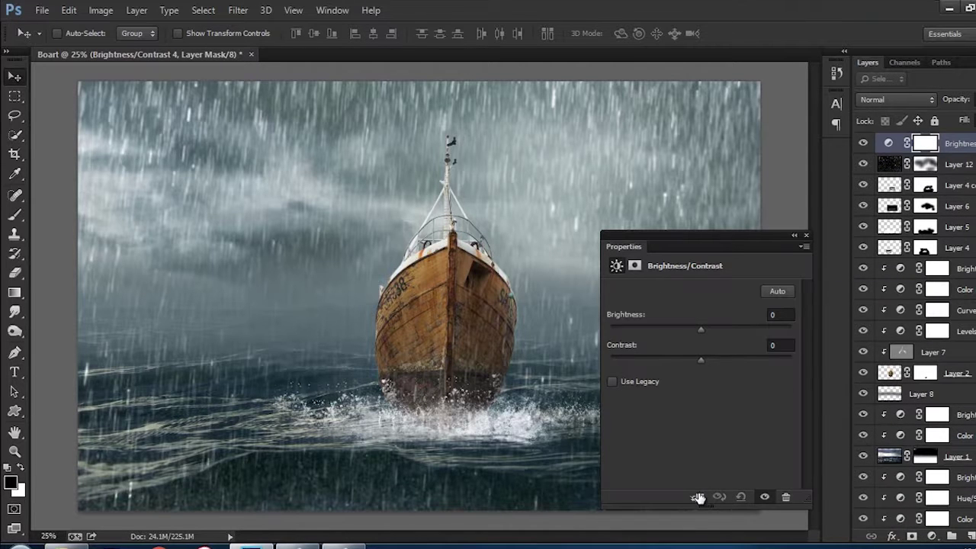
mouse_move(701, 328)
left_mouse_down()
mouse_move(655, 333)
mouse_move(776, 329)
mouse_move(733, 329)
left_mouse_up()
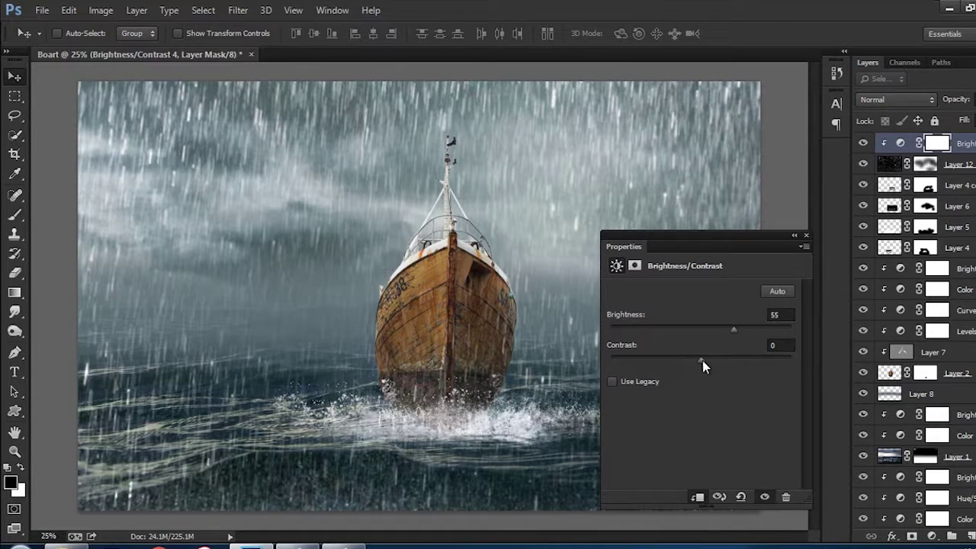
left_click_drag(702, 360, 753, 359)
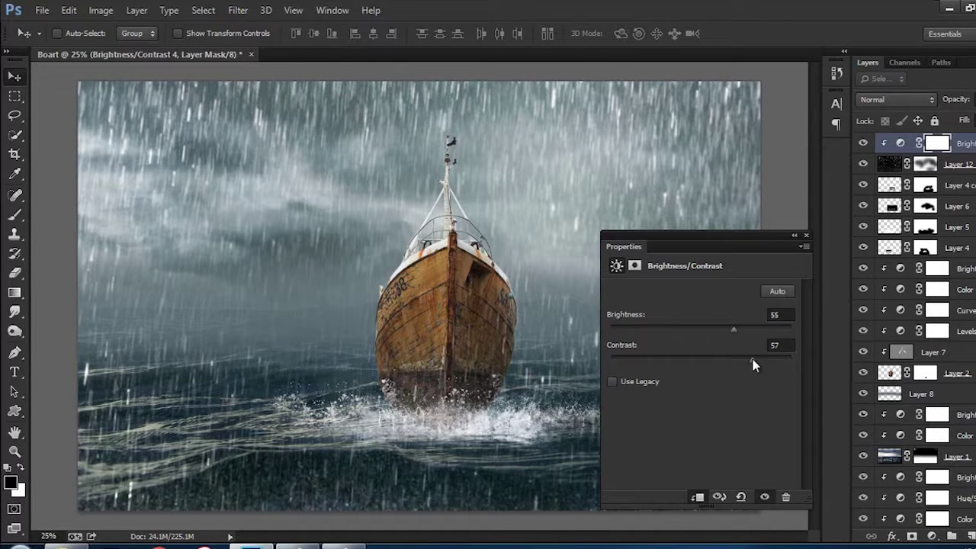
left_click(805, 236)
scroll(953, 336, "down", 3)
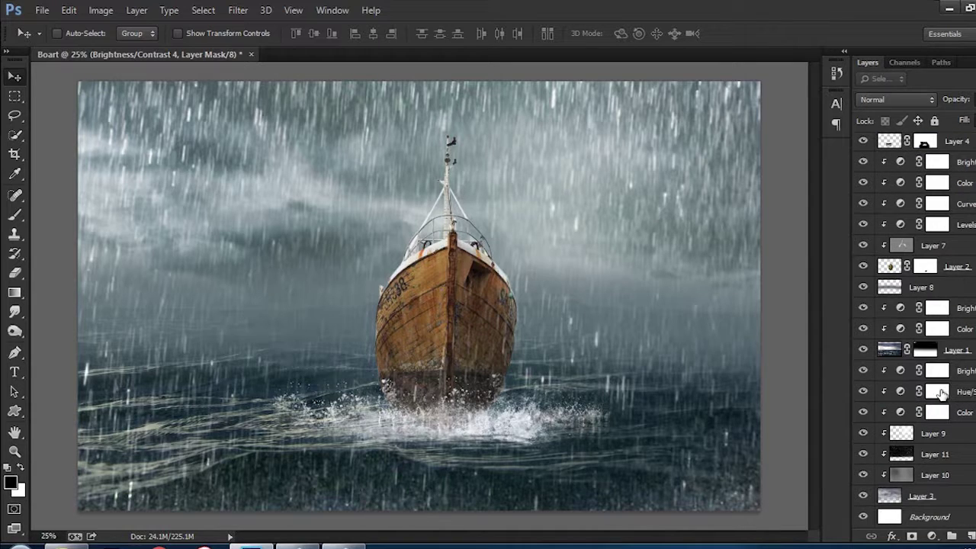
Step: Add a Brightness/Contrast adjustment above sea Layer 1 at brightness -6, contrast 44
left_click(958, 347)
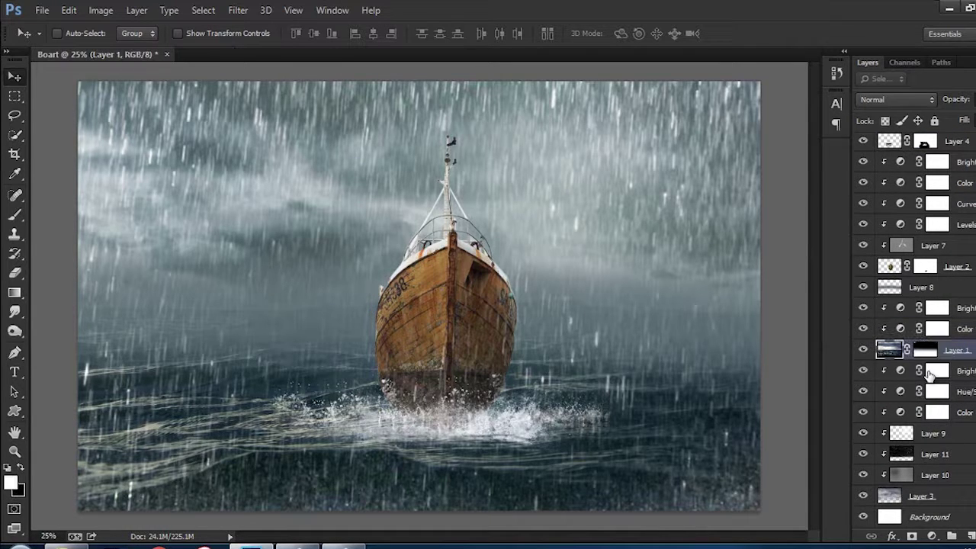
left_click(863, 350)
left_click(930, 536)
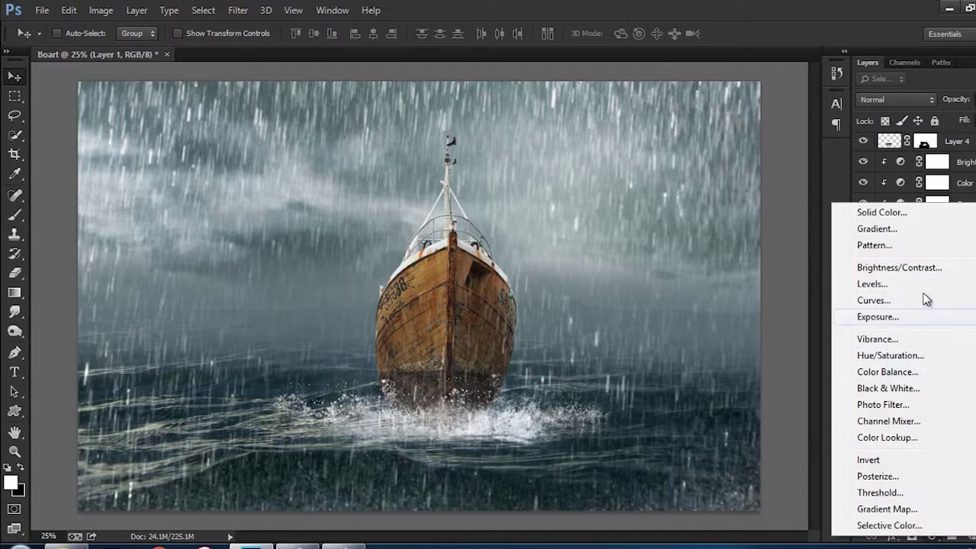
left_click(926, 269)
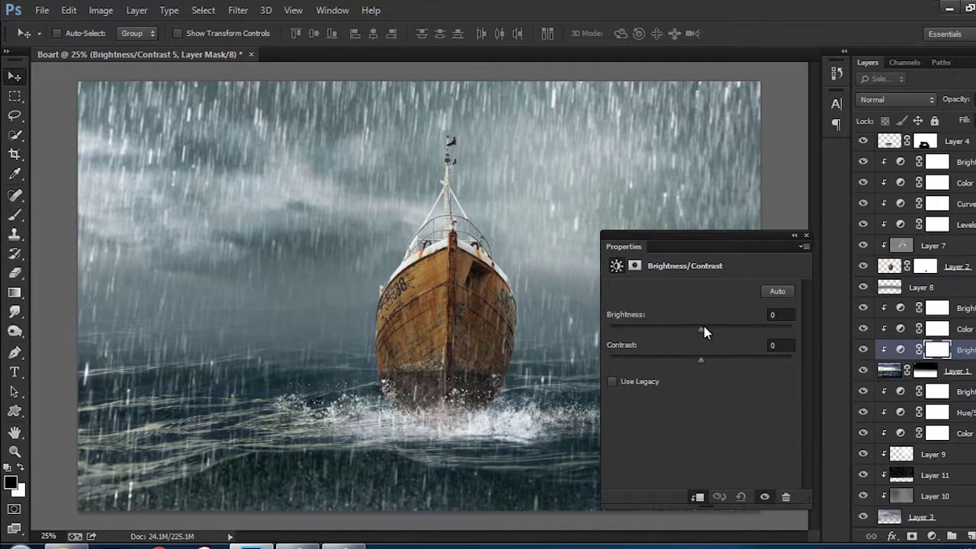
mouse_move(702, 329)
left_mouse_down()
mouse_move(738, 330)
mouse_move(697, 329)
mouse_move(724, 360)
left_mouse_up()
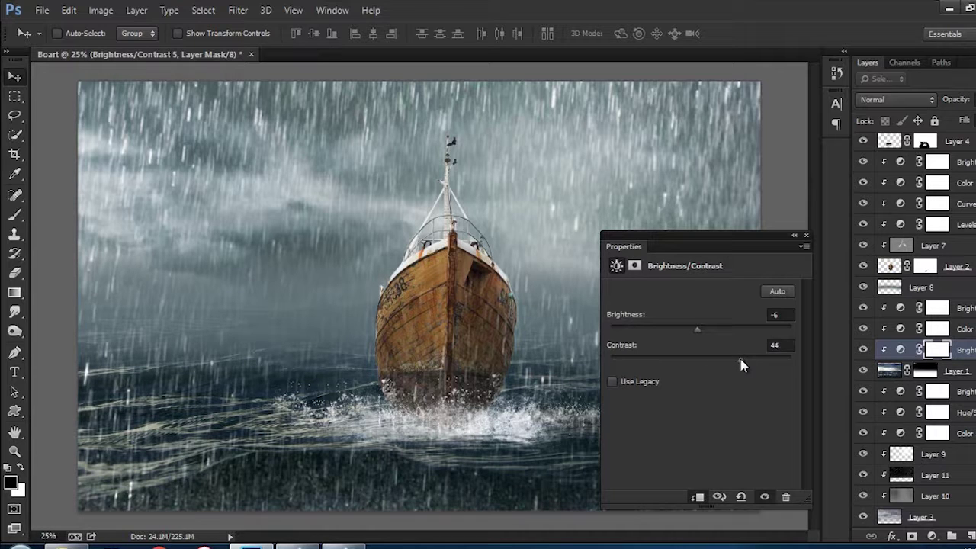
left_click(807, 235)
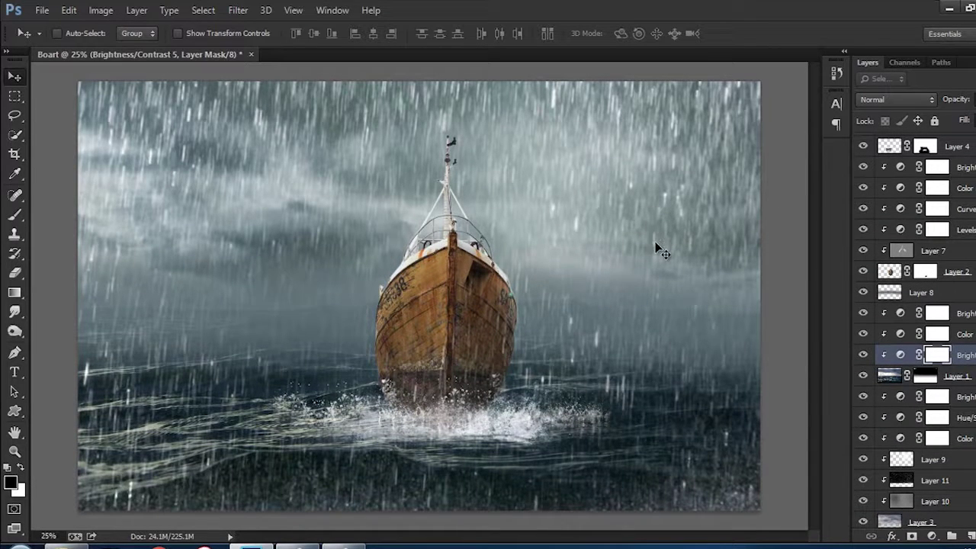
Step: Select the top Brightness/Contrast adjustment in the layer stack
left_click(252, 546)
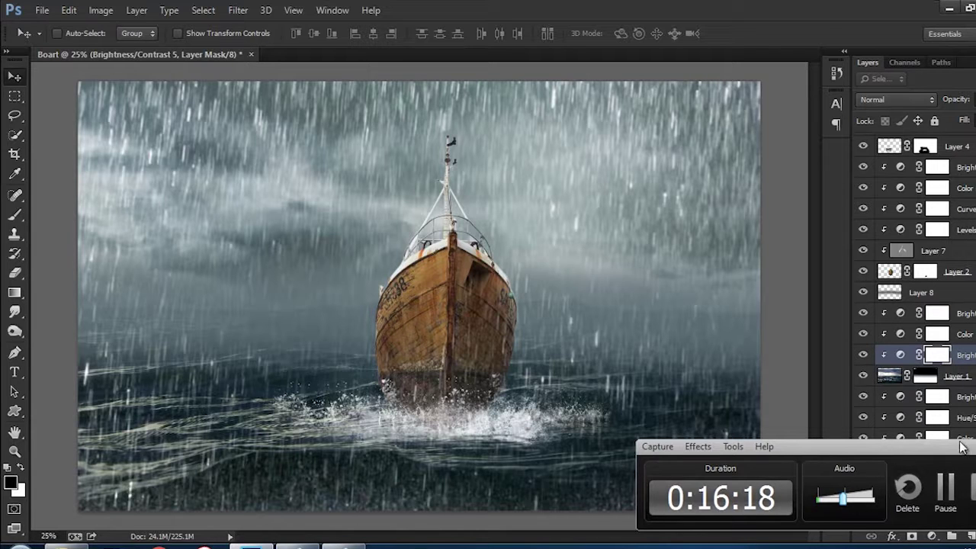
left_click(637, 342)
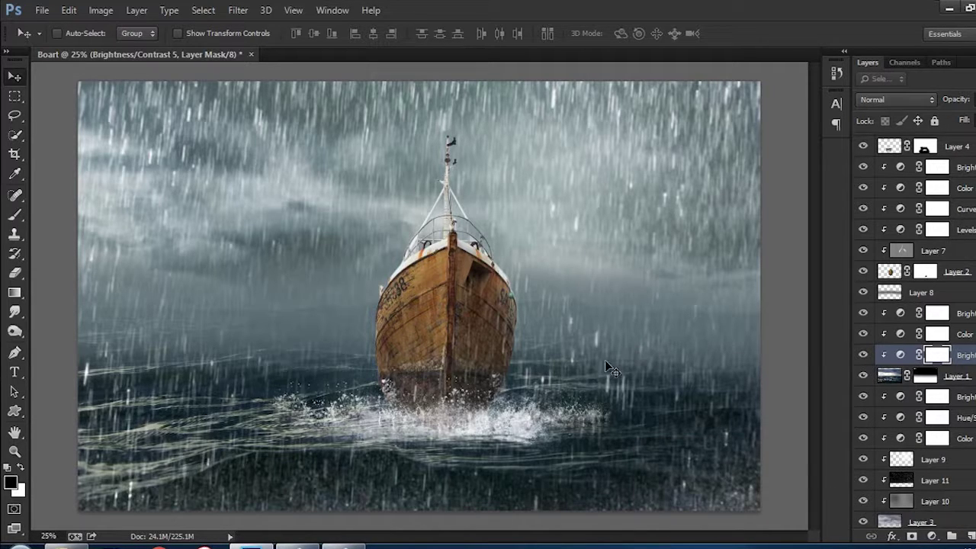
scroll(916, 244, "up", 3)
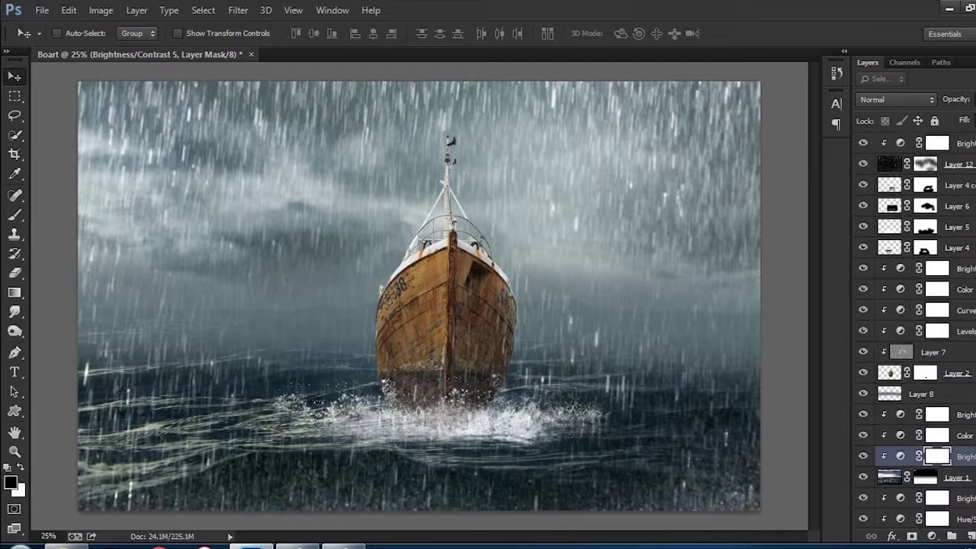
key("alt+period")
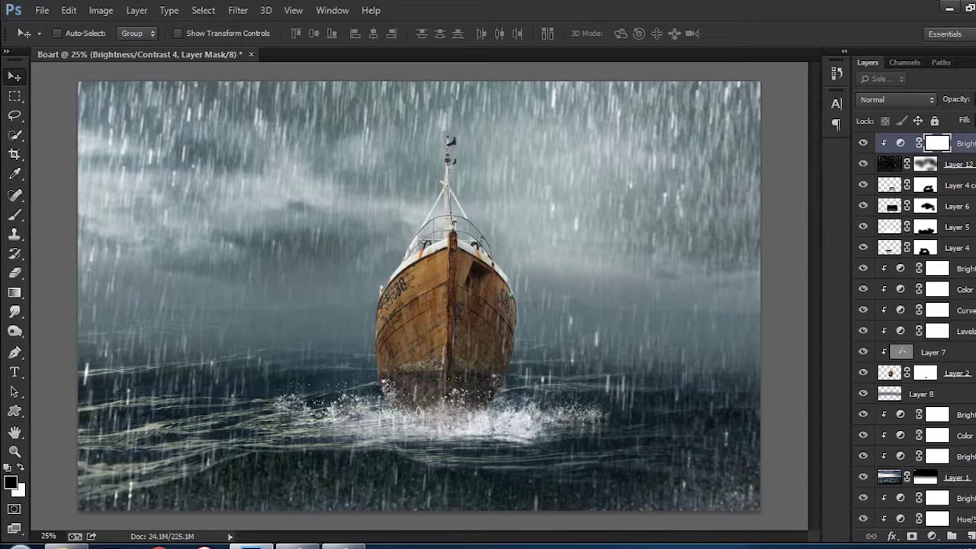
Step: Stamp visible layers into Layer 13 and clip a Hue/Saturation adjustment at saturation -8
key("ctrl+shift+alt+e")
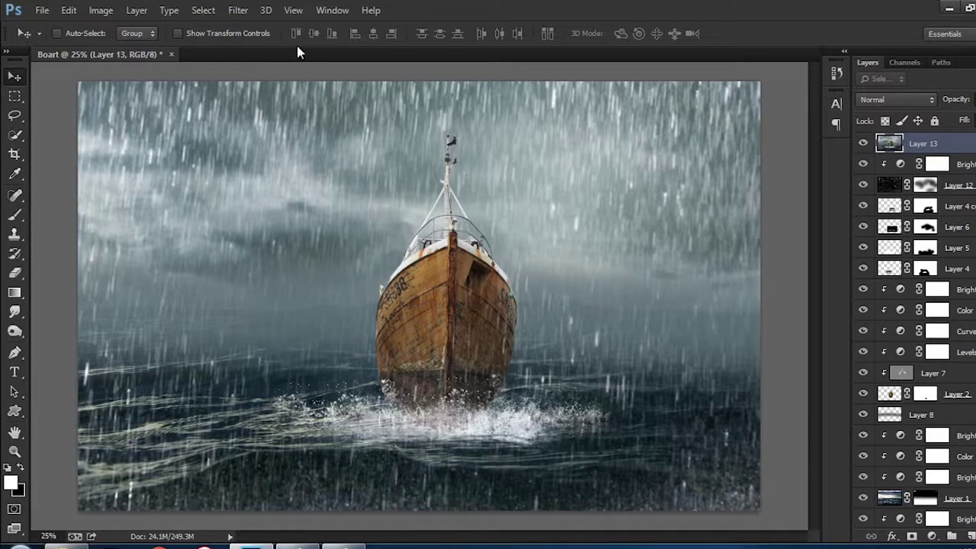
left_click(237, 11)
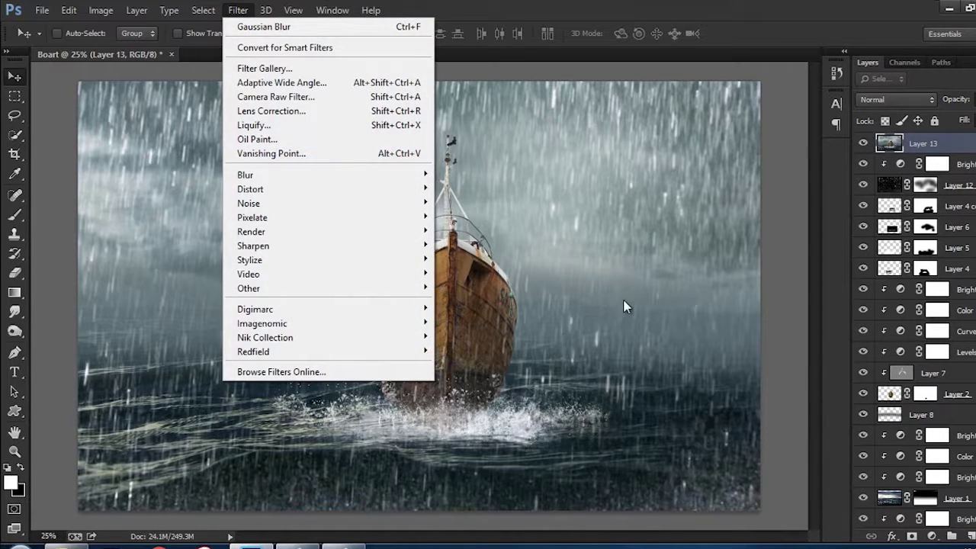
left_click(625, 300)
left_click(930, 536)
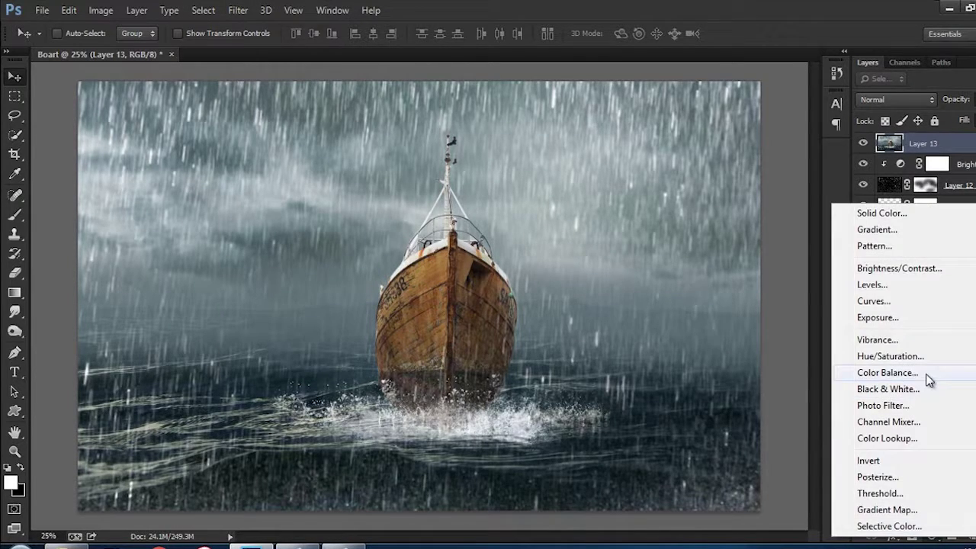
left_click(890, 356)
left_click(699, 498)
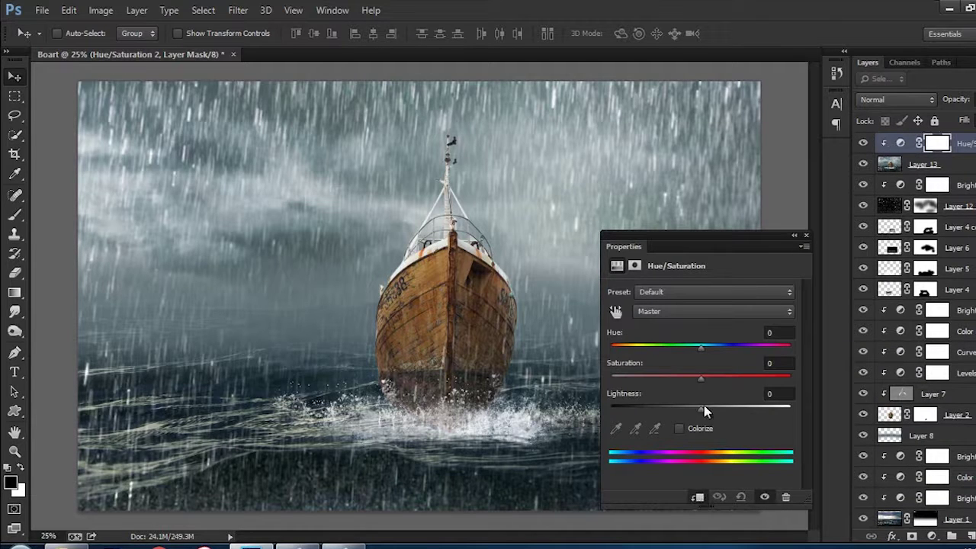
left_click_drag(701, 379, 694, 381)
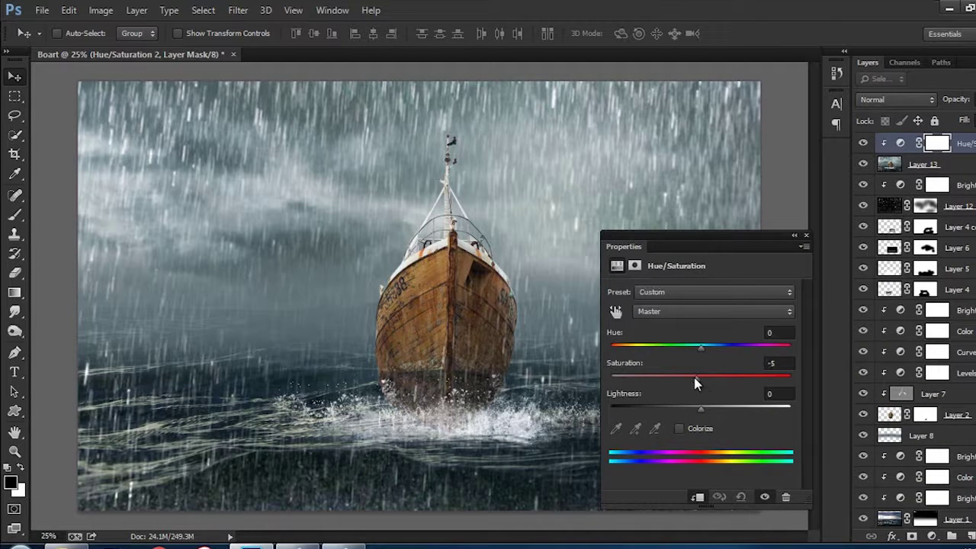
left_click(806, 236)
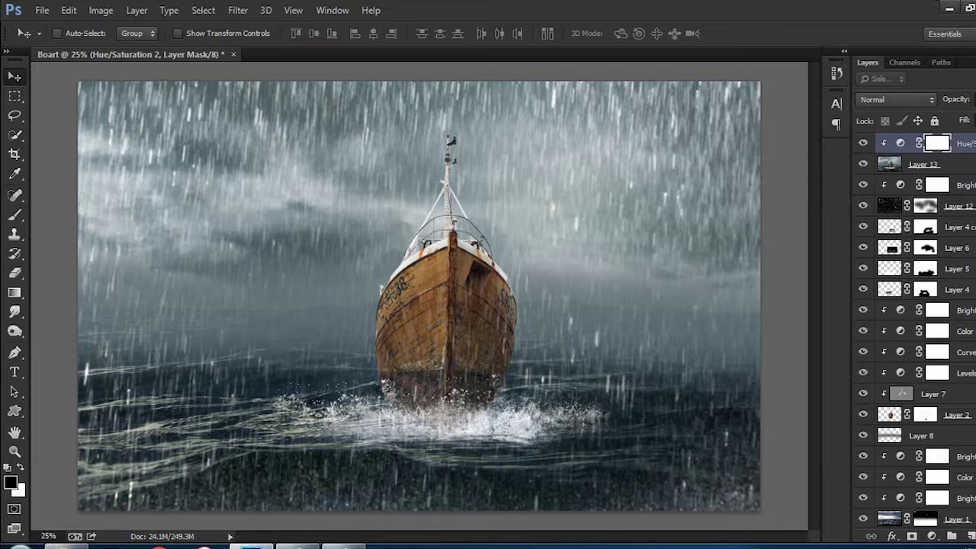
Step: Add a Color Balance layer with midtones Yellow-Blue +16 and Cyan-Red -13
left_click(932, 535)
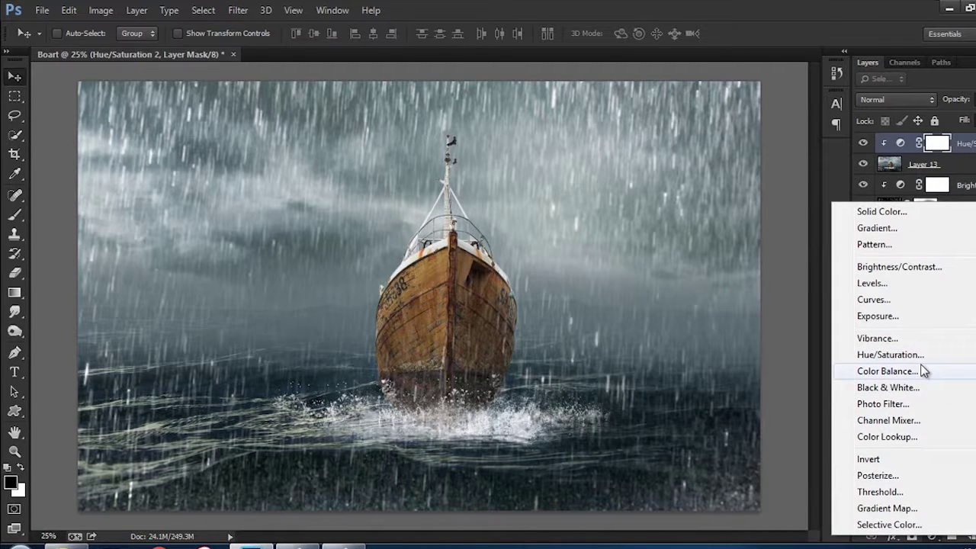
left_click(922, 371)
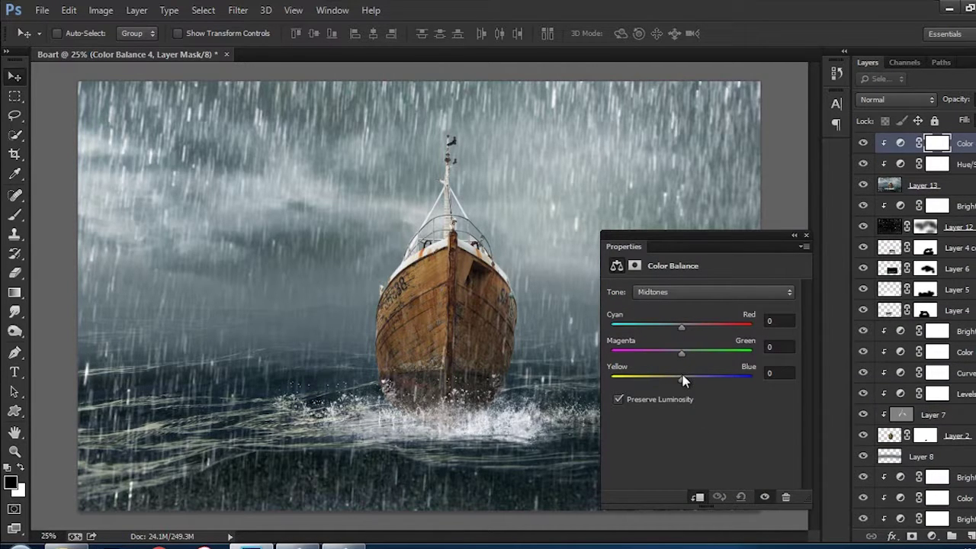
mouse_move(683, 381)
left_mouse_down()
mouse_move(694, 387)
mouse_move(687, 381)
left_mouse_up()
left_click_drag(682, 334, 674, 333)
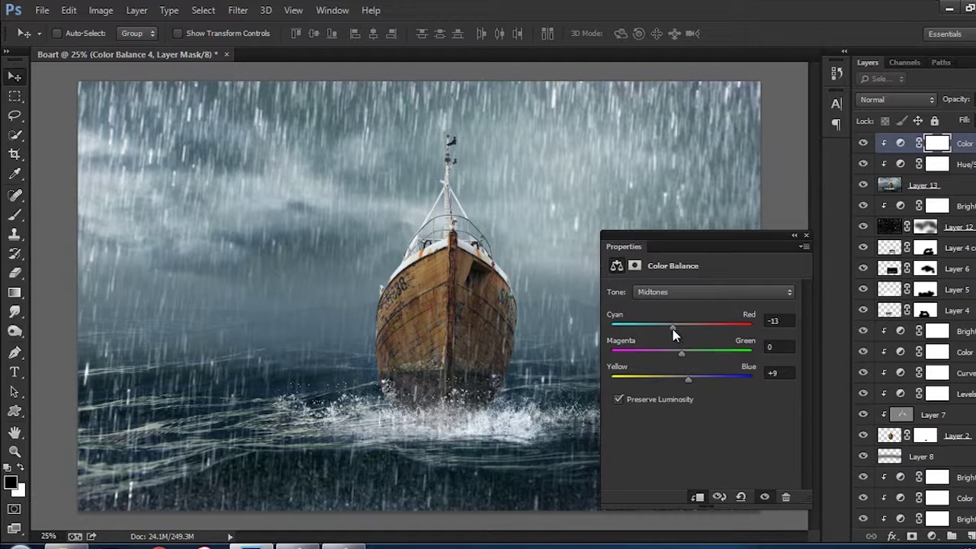
left_click(805, 235)
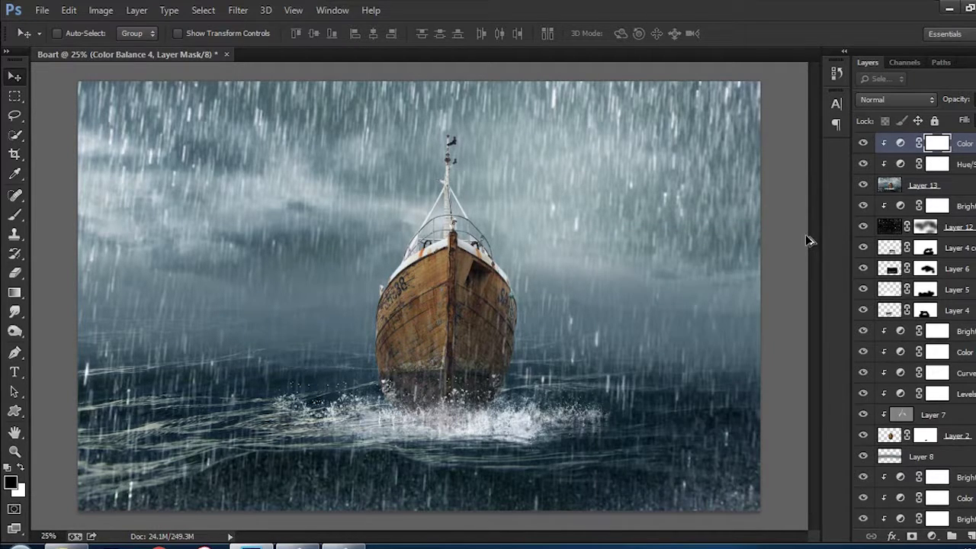
Step: Stamp visible layers into Layer 14 and add a Camera Raw graduated filter at exposure -0.35
key("ctrl+alt+shift+e")
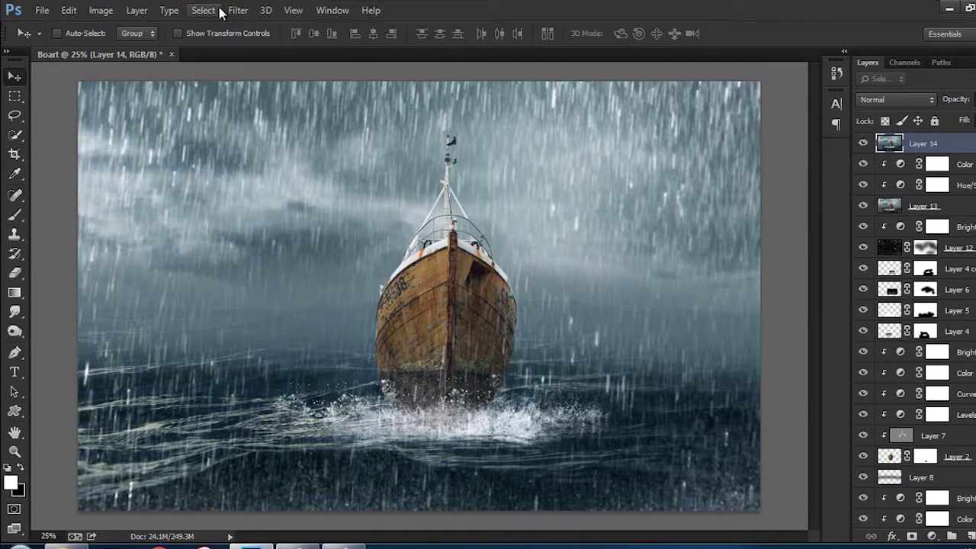
left_click(231, 11)
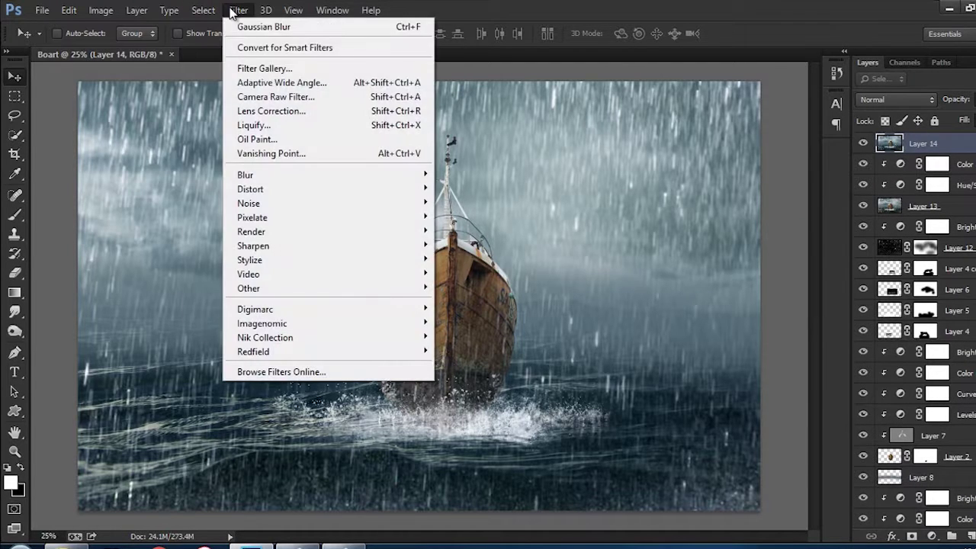
left_click(317, 94)
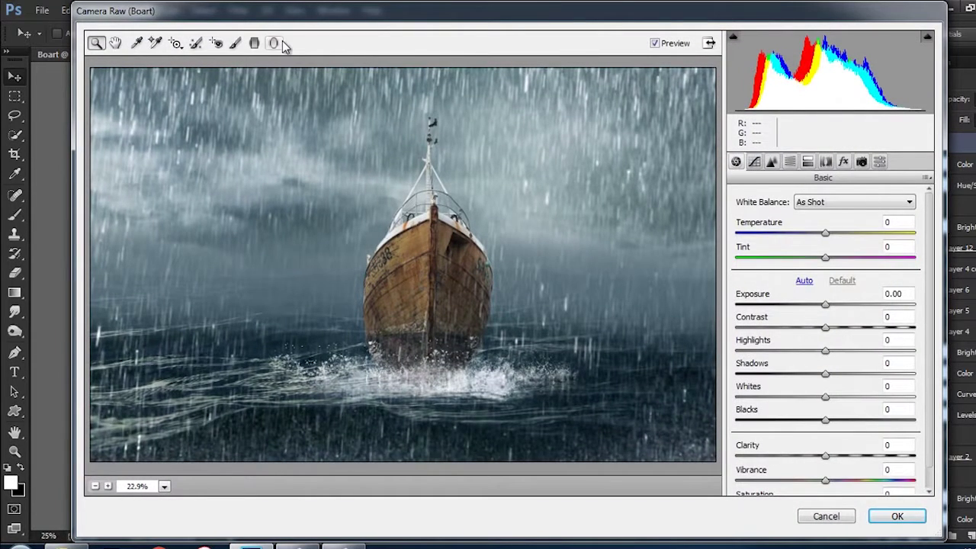
left_click(274, 43)
left_click_drag(418, 461, 413, 110)
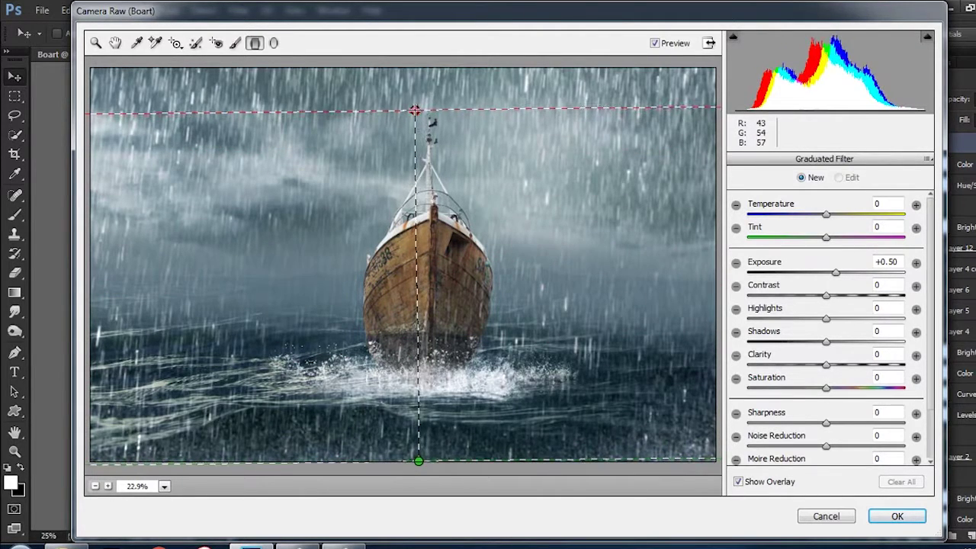
left_click(835, 276)
left_click_drag(835, 276, 818, 278)
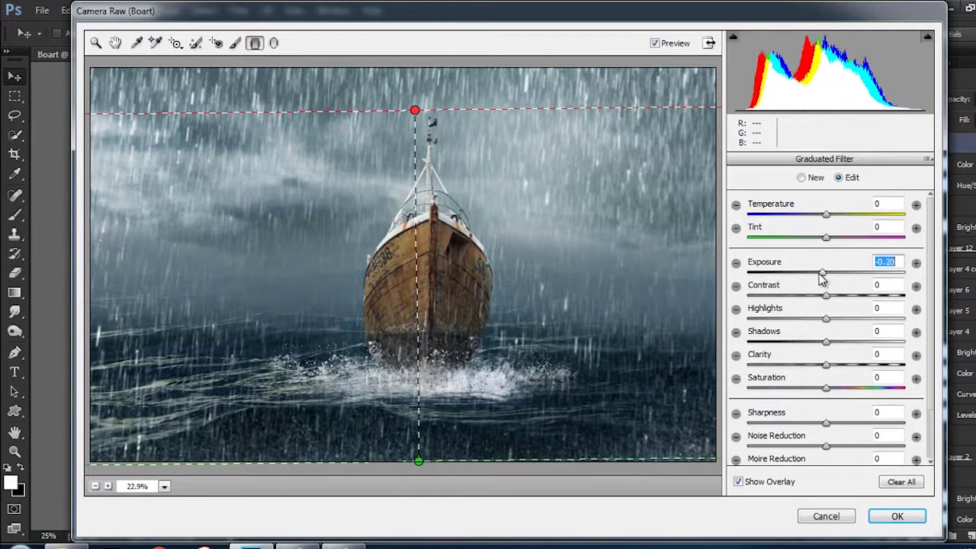
Step: Add a radial filter around the boat with exposure -0.40 and contrast +17, then apply
left_click(275, 44)
mouse_move(421, 263)
left_mouse_down()
mouse_move(545, 429)
mouse_move(576, 437)
left_mouse_up()
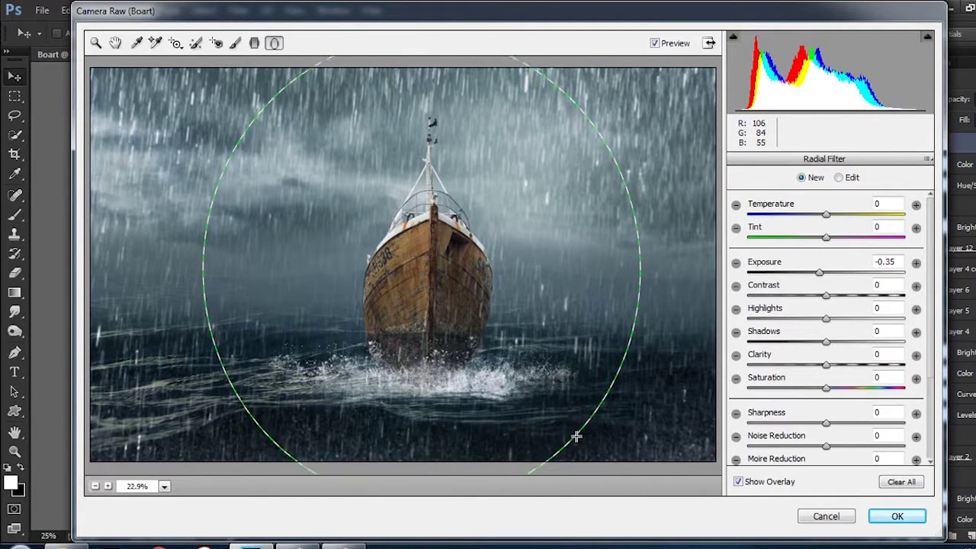
left_click_drag(576, 437, 597, 440)
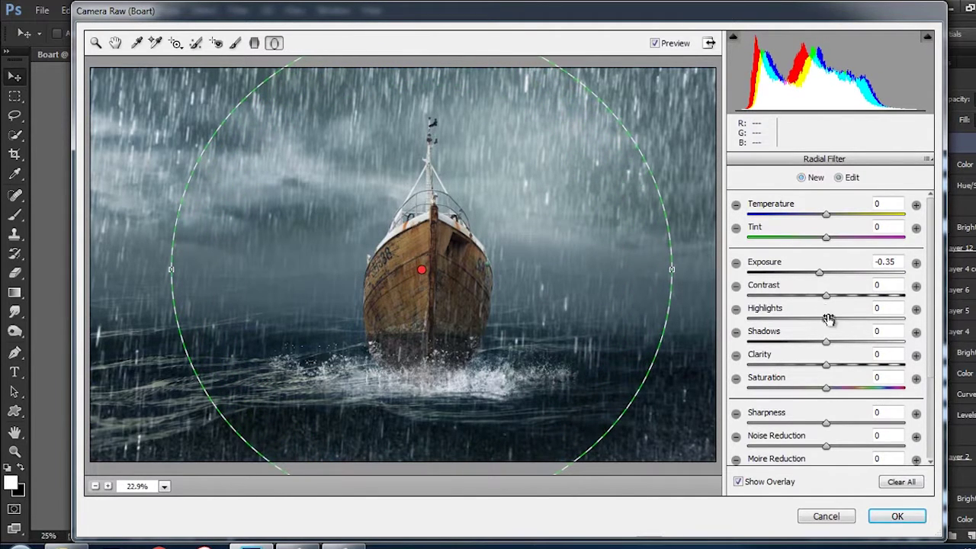
left_click(817, 272)
key("Tab")
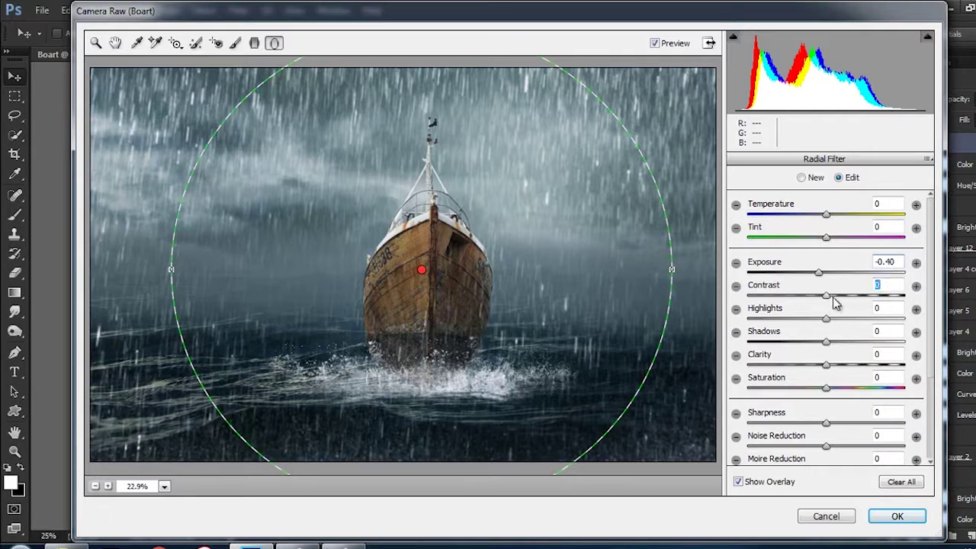
left_click_drag(834, 301, 840, 305)
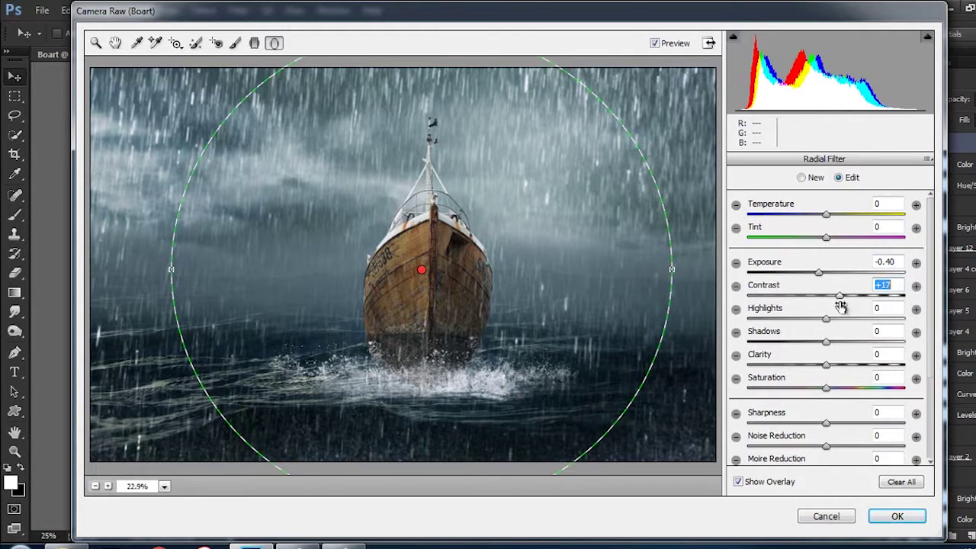
left_click(896, 516)
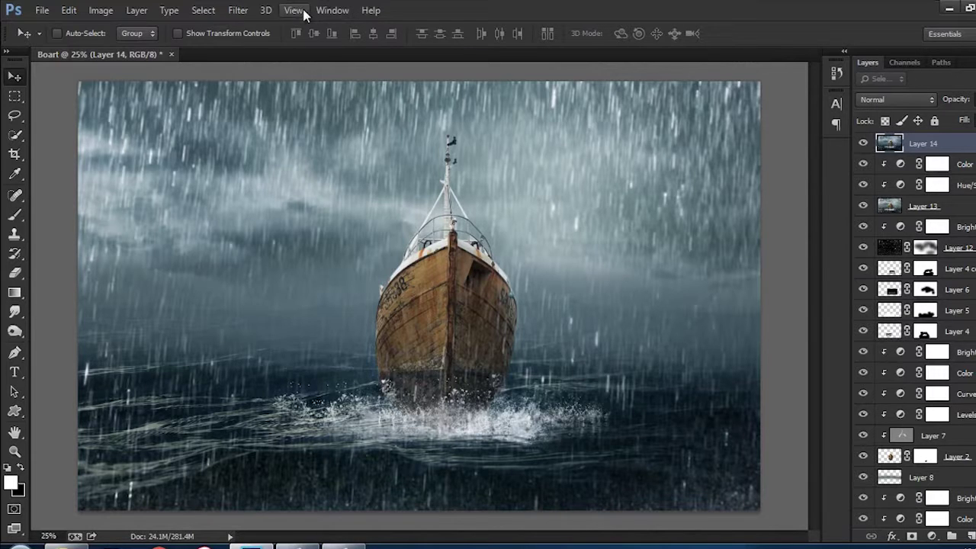
Step: Launch Color Efex Pro 4 and preview the B/W Conversion, Bi-Color and Bleach Bypass filters
left_click(247, 10)
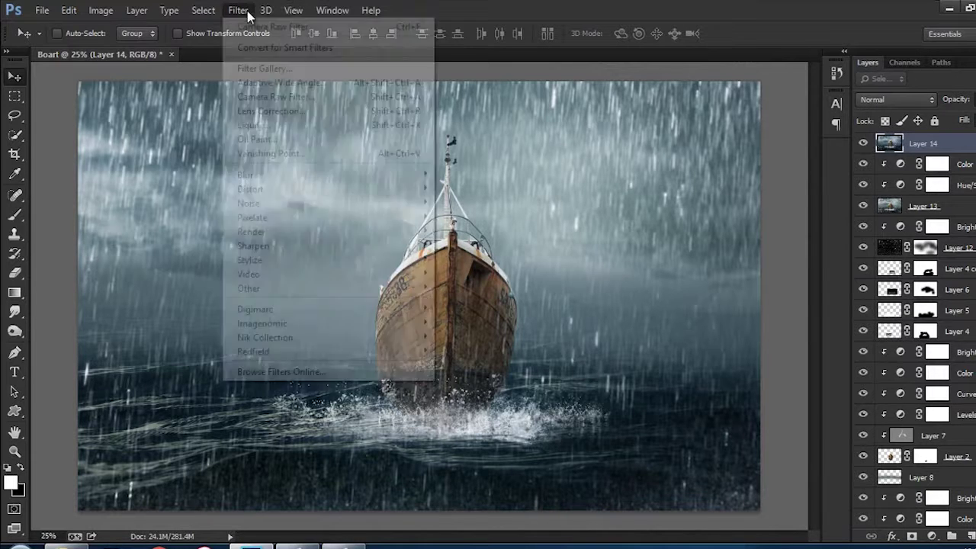
left_click(482, 352)
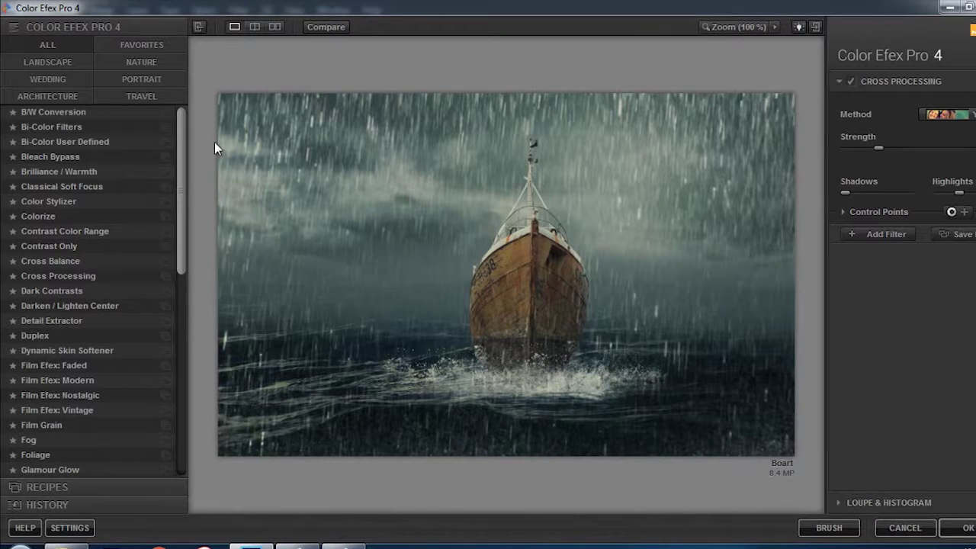
left_click(80, 100)
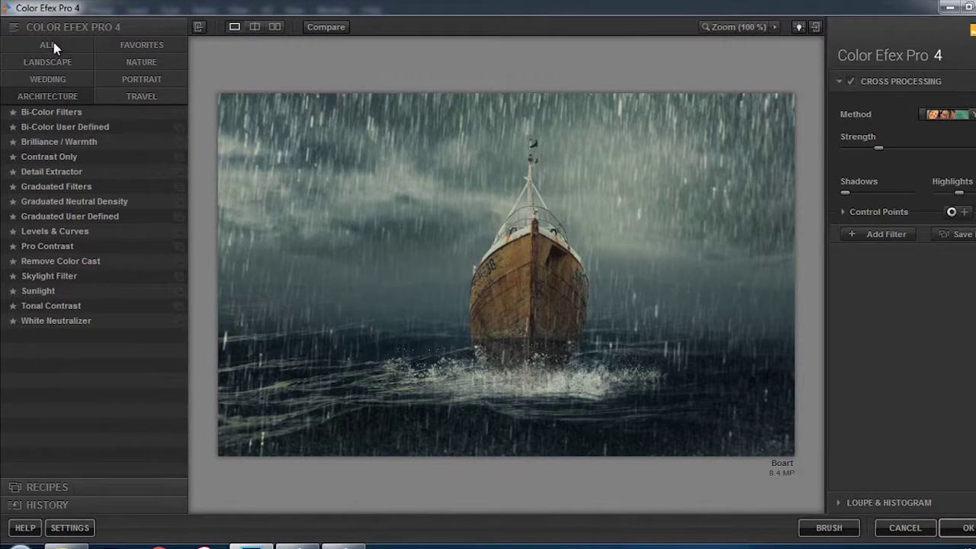
left_click(53, 46)
left_click(109, 113)
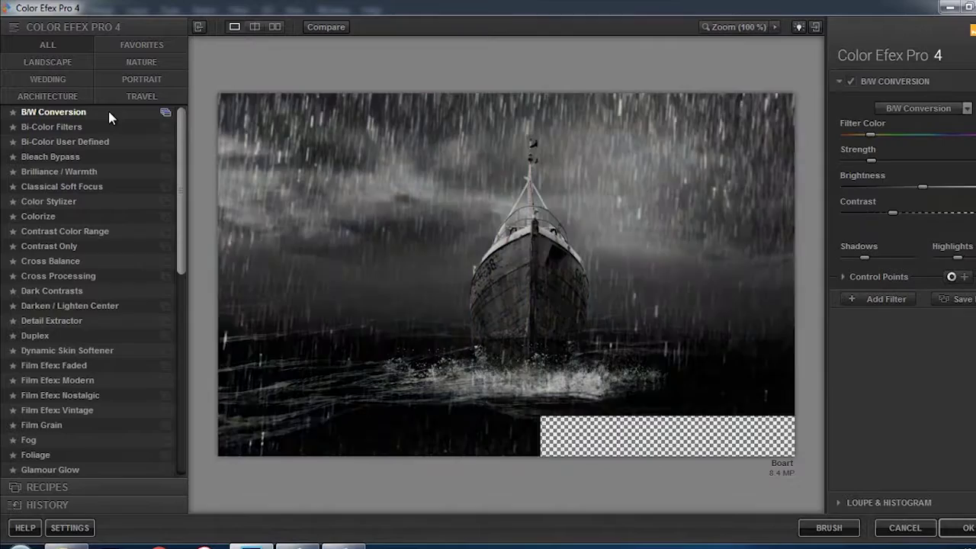
left_click(111, 126)
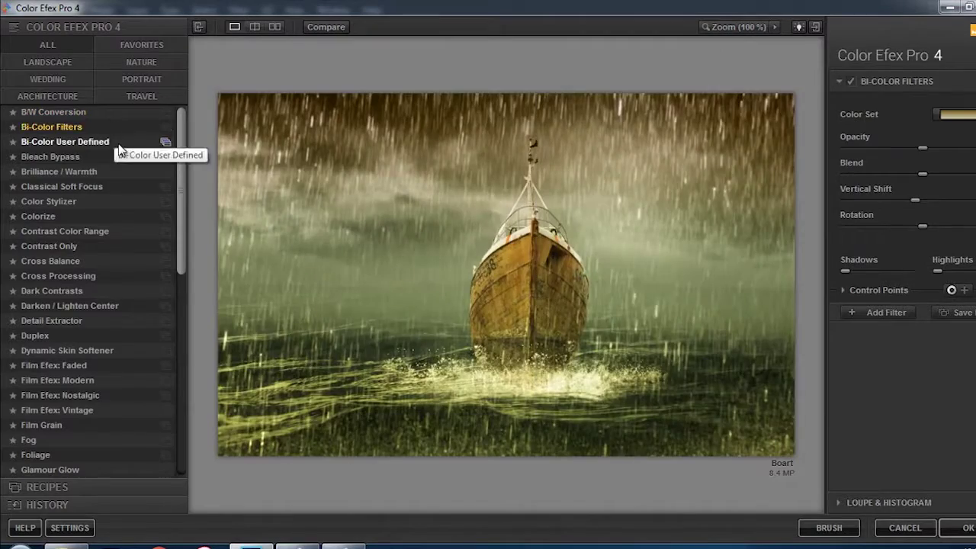
left_click(118, 143)
left_click(119, 155)
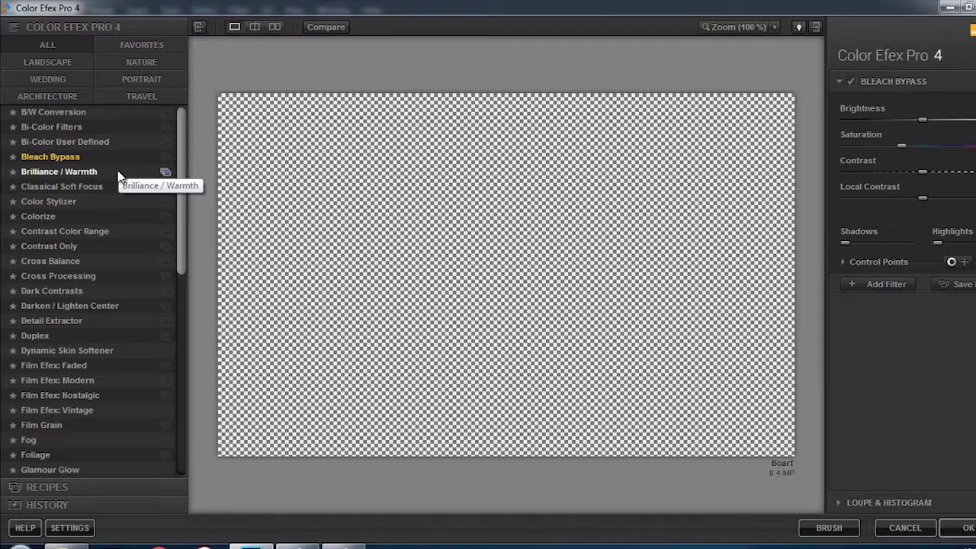
Step: Try Brilliance / Warmth, lowering warmth slightly and raising saturation
left_click(118, 174)
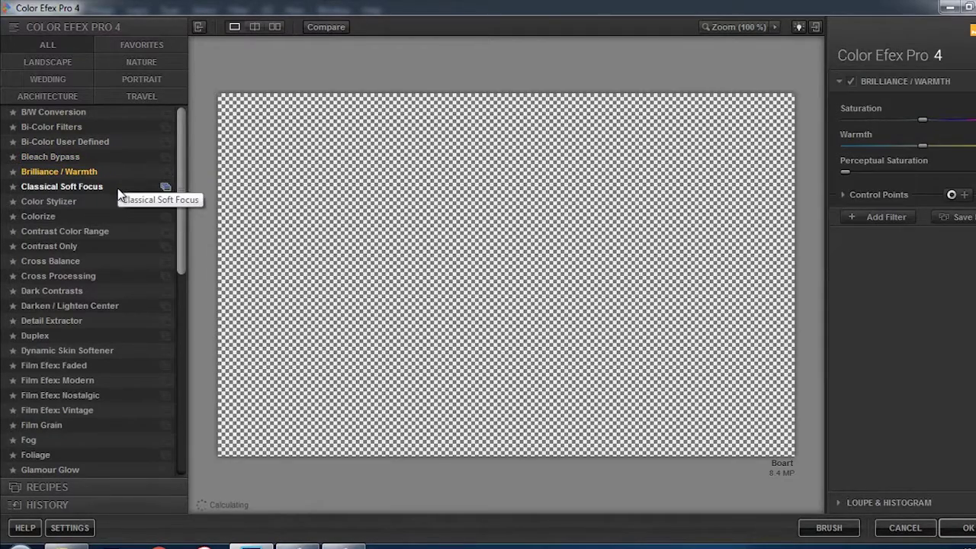
left_click(116, 185)
left_click(117, 173)
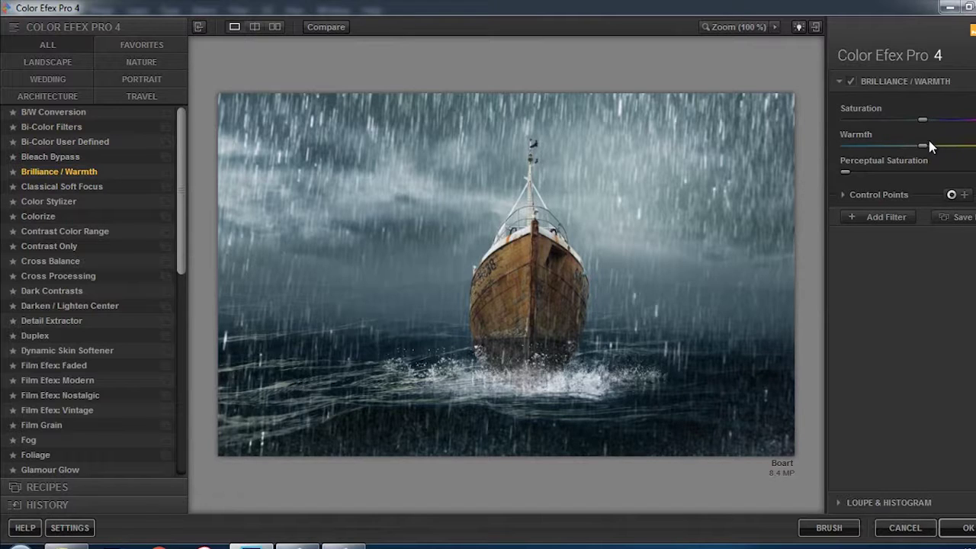
mouse_move(923, 145)
left_mouse_down()
mouse_move(887, 151)
mouse_move(933, 144)
mouse_move(919, 126)
left_mouse_up()
left_click_drag(872, 124, 931, 123)
Step: Preview Classical Soft Focus through Cross Balance, ending on Cross Processing
left_click(61, 187)
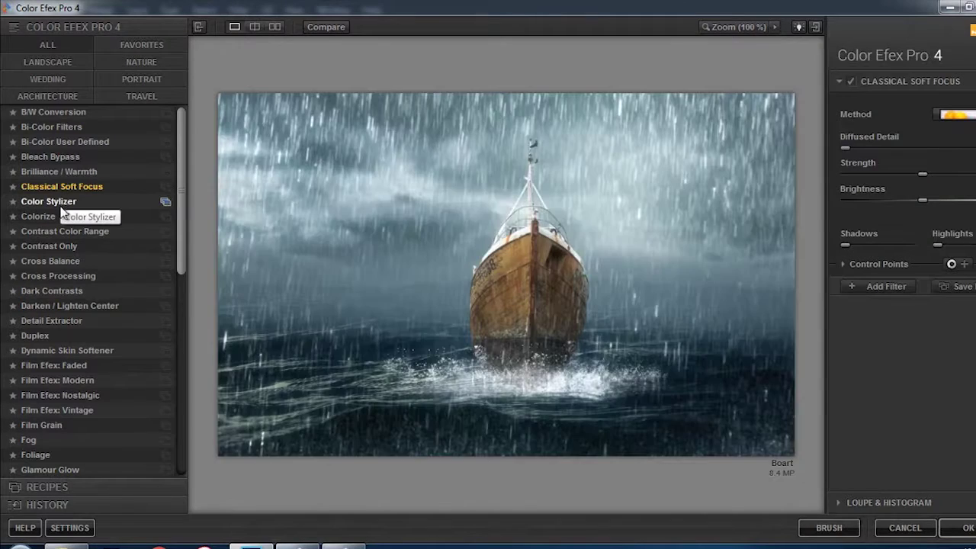
left_click(88, 199)
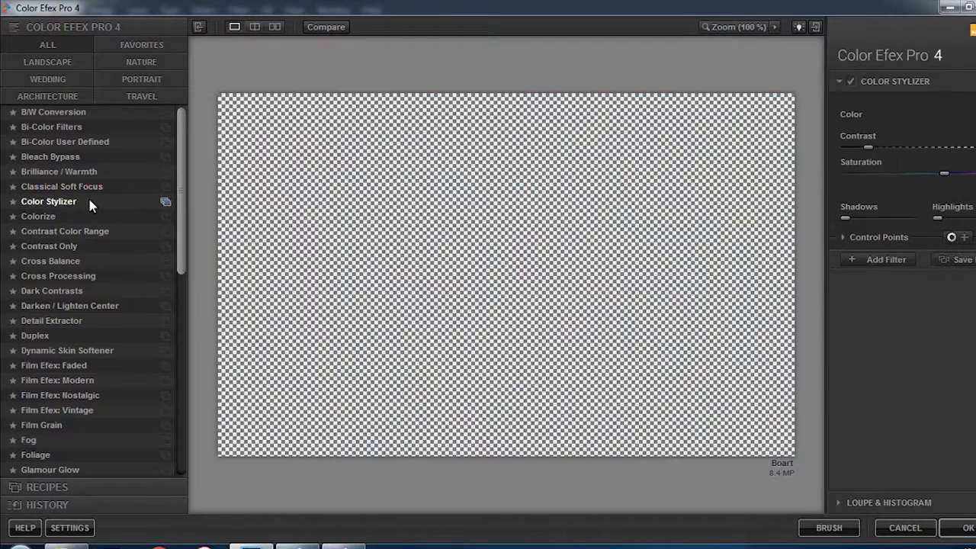
left_click(90, 218)
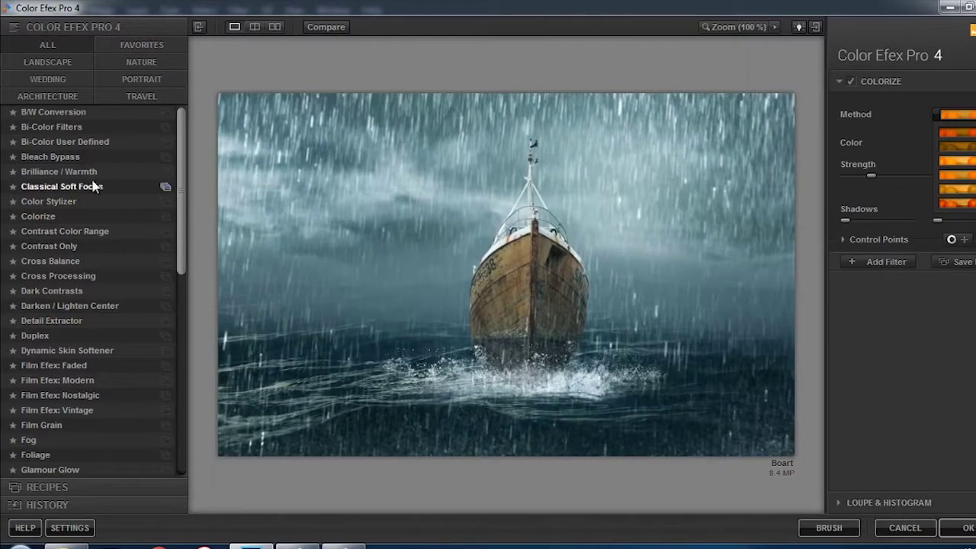
left_click(57, 231)
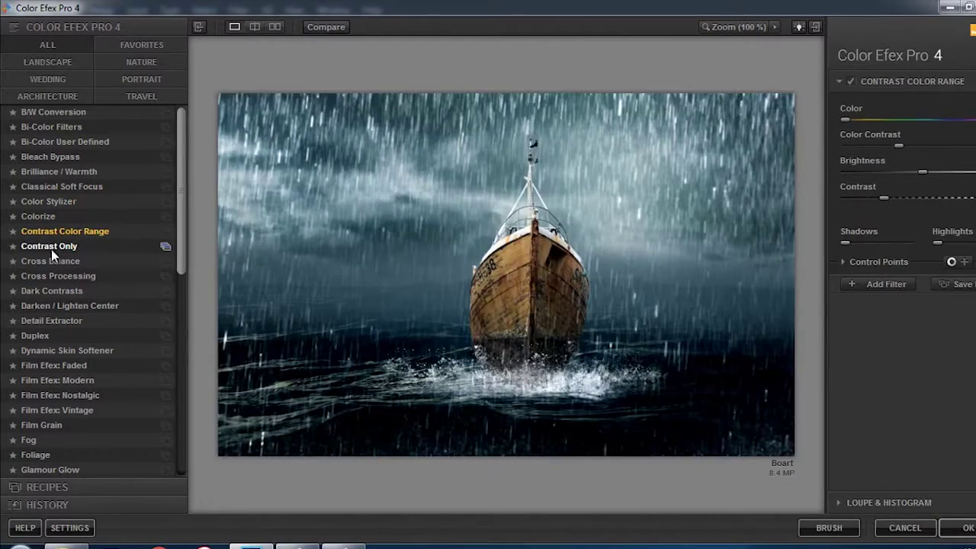
left_click(51, 250)
left_click(74, 266)
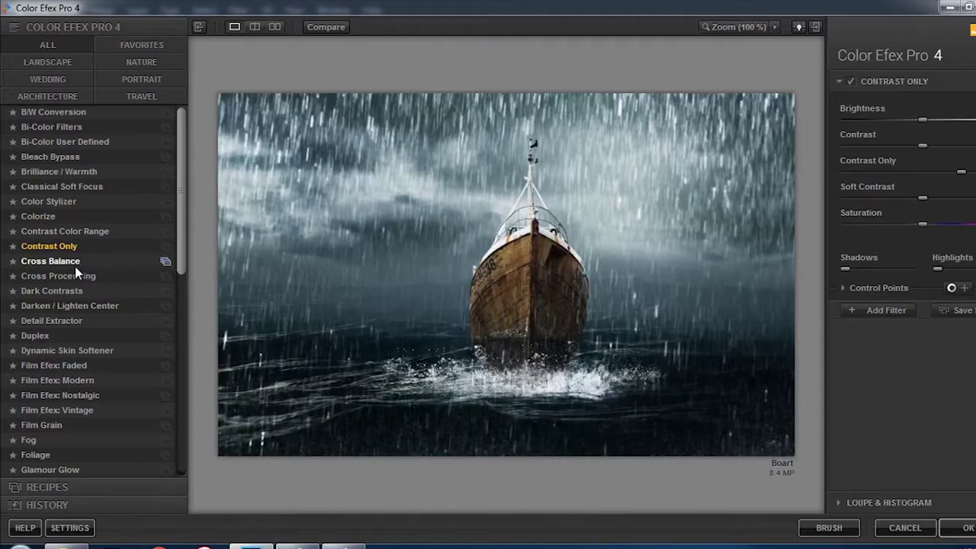
left_click(82, 275)
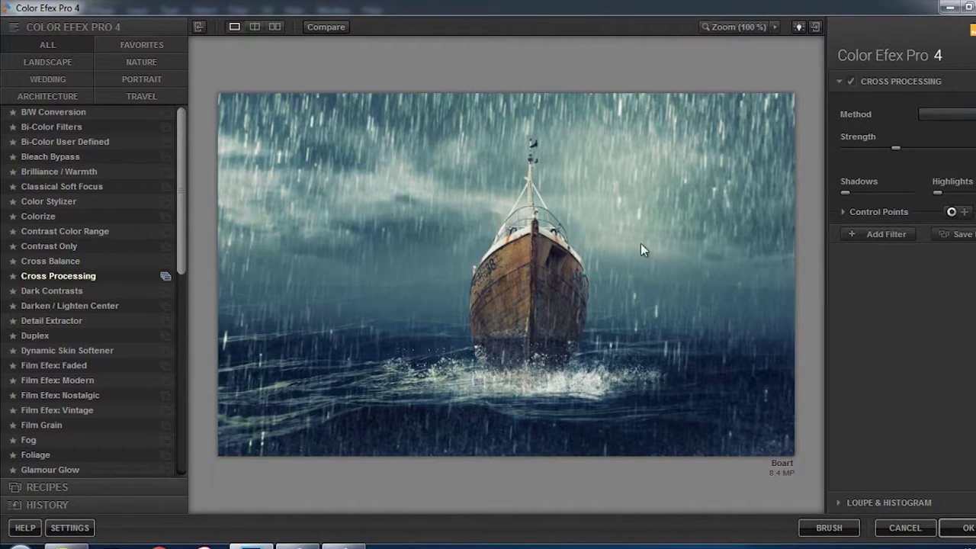
Step: Choose a Cross Processing method and apply it back into Photoshop
left_click(973, 118)
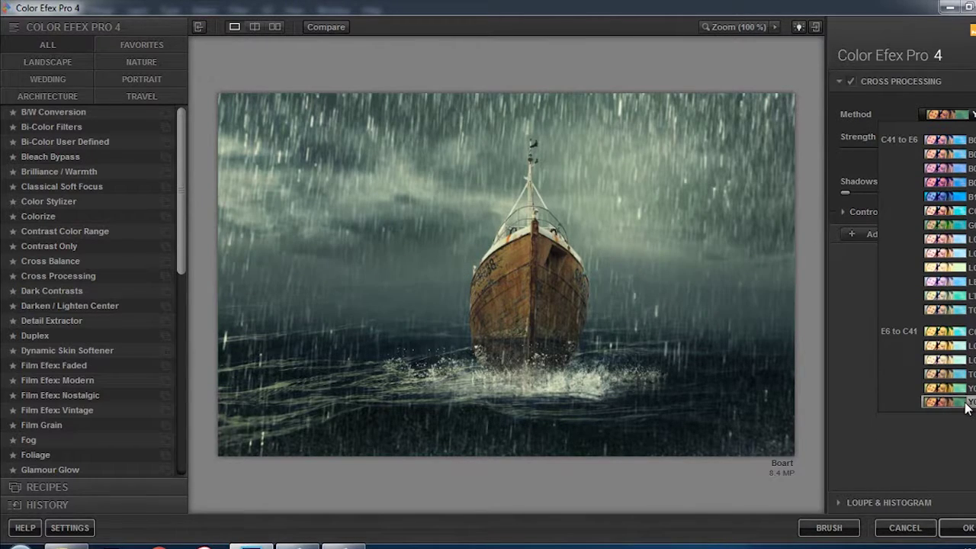
left_click(964, 404)
left_click(962, 531)
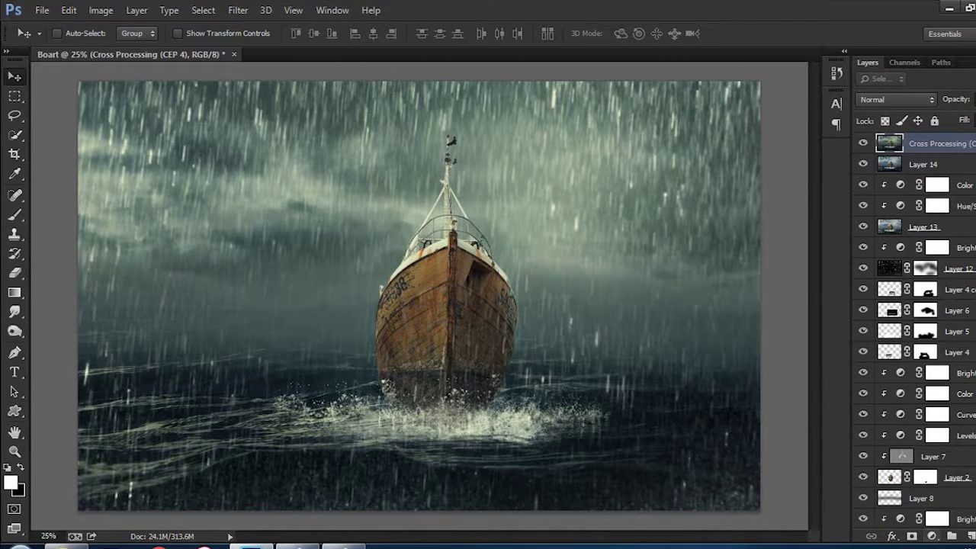
Step: Add a Brightness/Contrast adjustment at brightness 9 above the Cross Processing layer
left_click(931, 535)
left_click(898, 262)
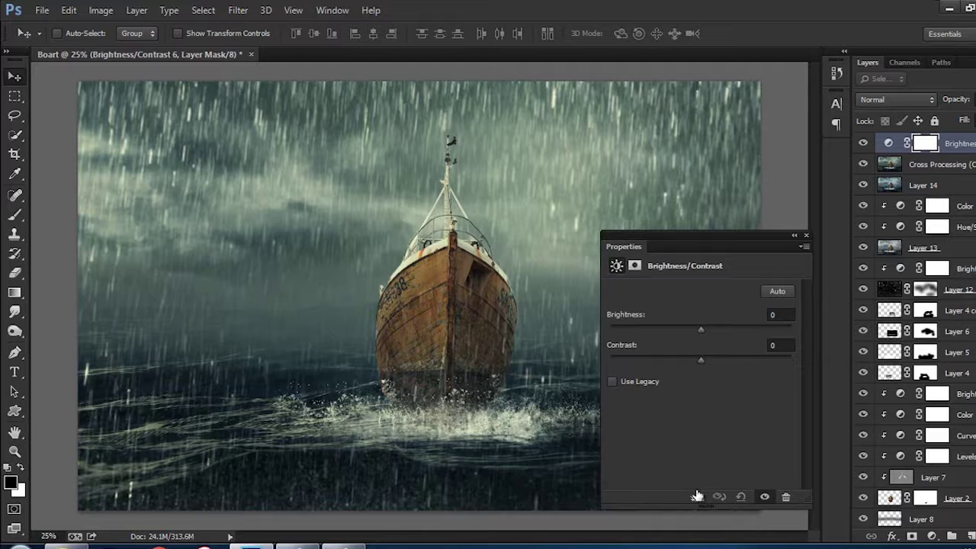
left_click_drag(696, 323, 705, 323)
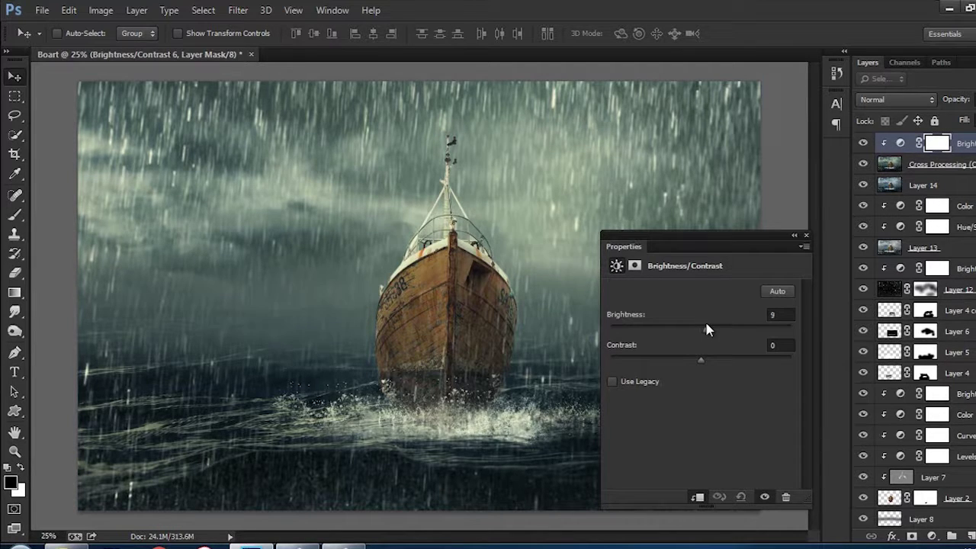
left_click(807, 235)
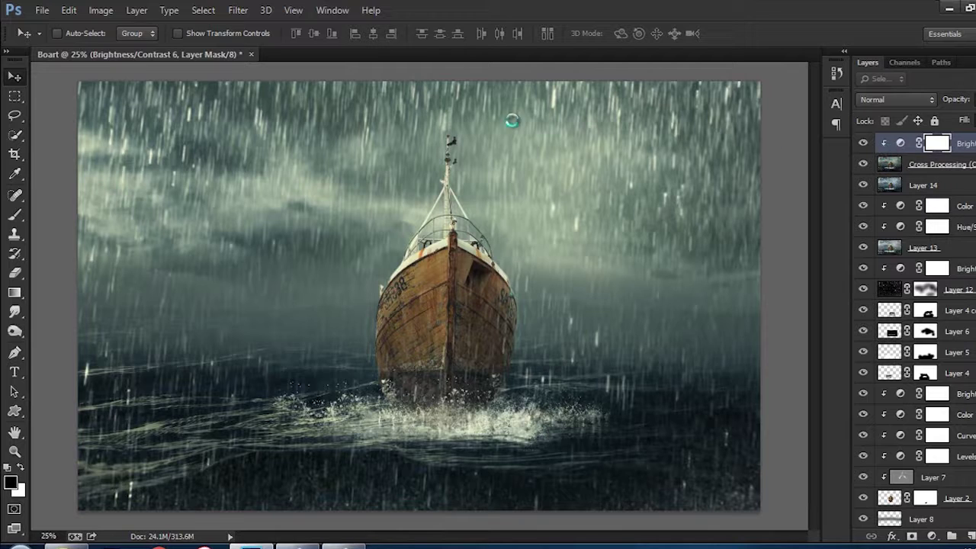
left_click(253, 12)
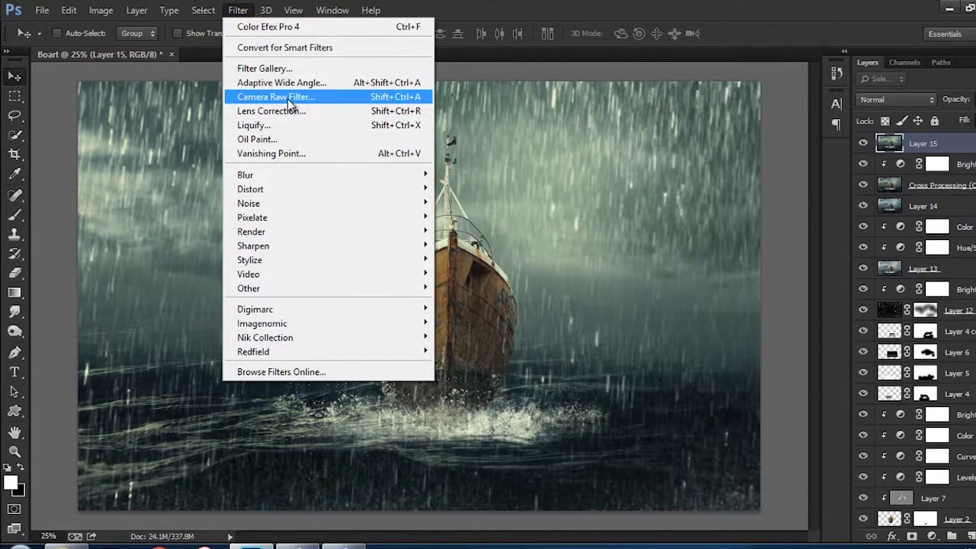
Step: Brighten Layer 15 with a Camera Raw graduated filter from top-right to the boat, exposure +0.70
left_click(287, 99)
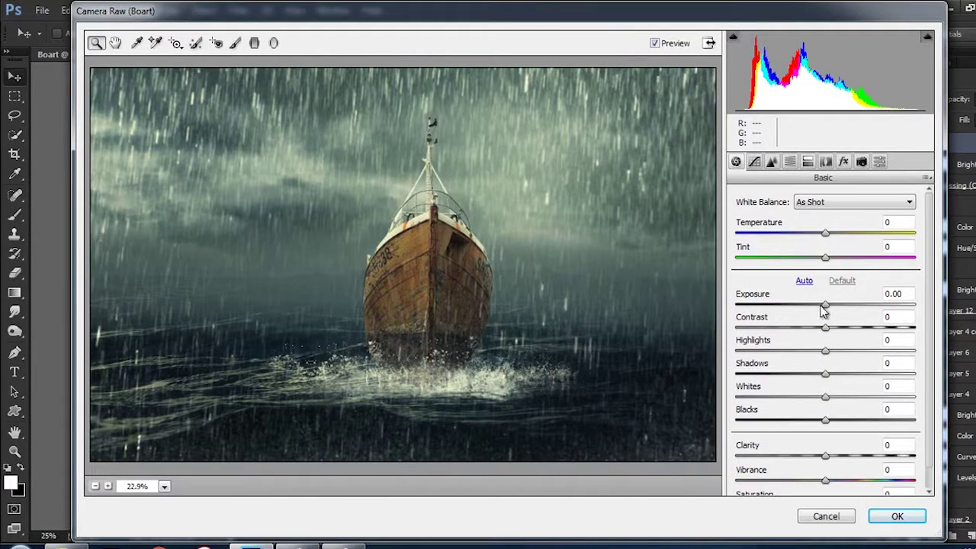
left_click(259, 44)
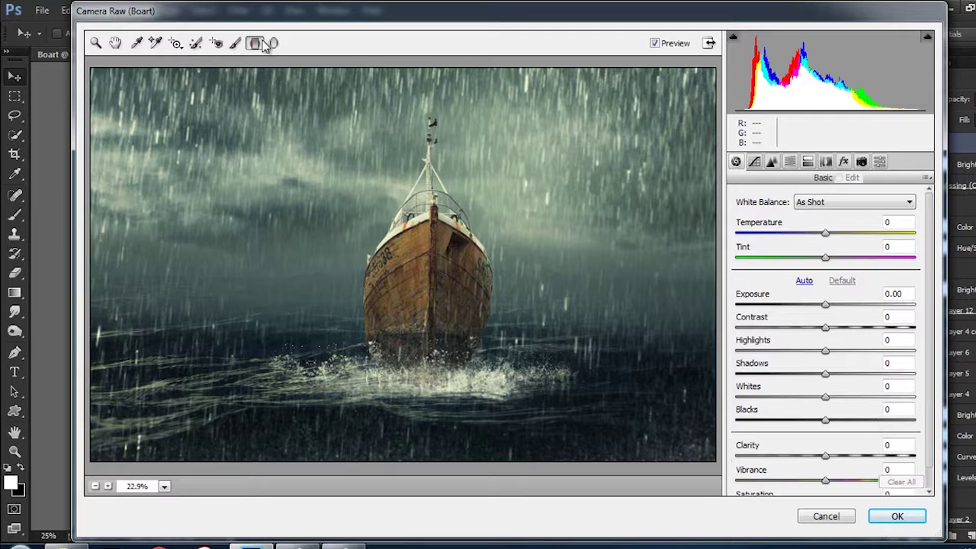
left_click_drag(704, 86, 410, 354)
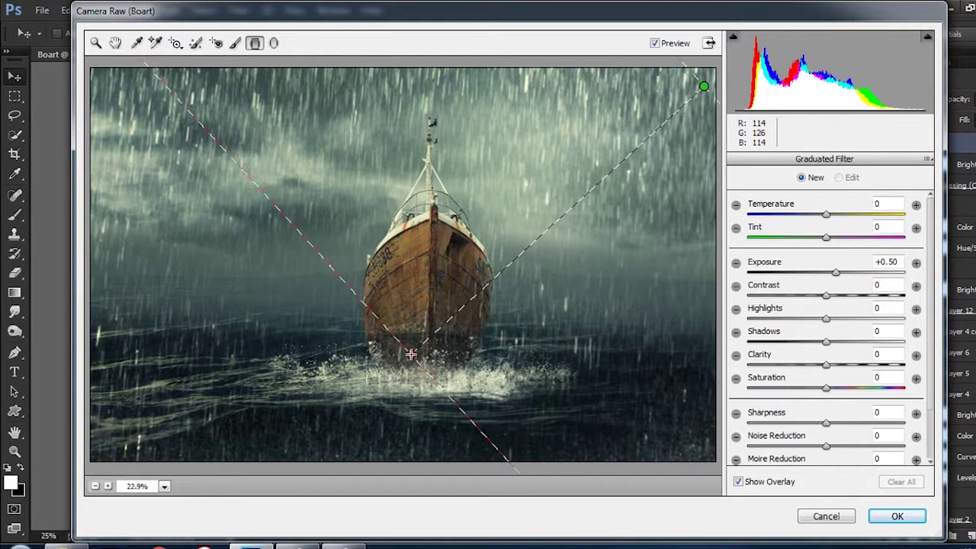
left_click_drag(836, 273, 839, 275)
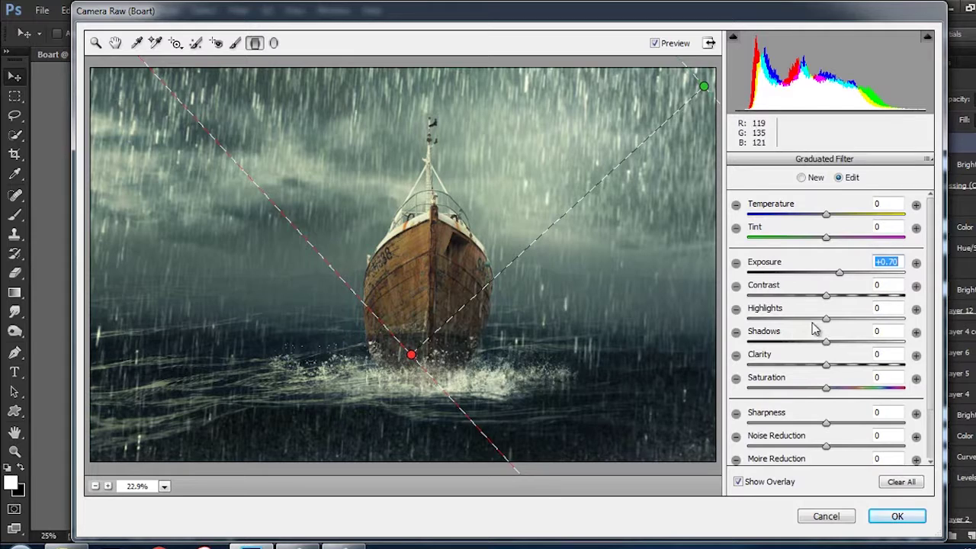
left_click(896, 516)
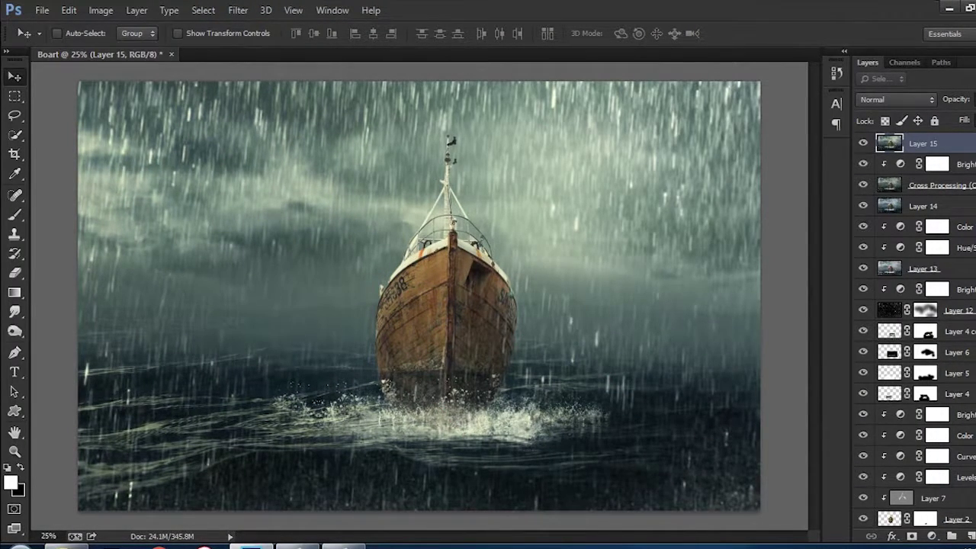
left_click(969, 62)
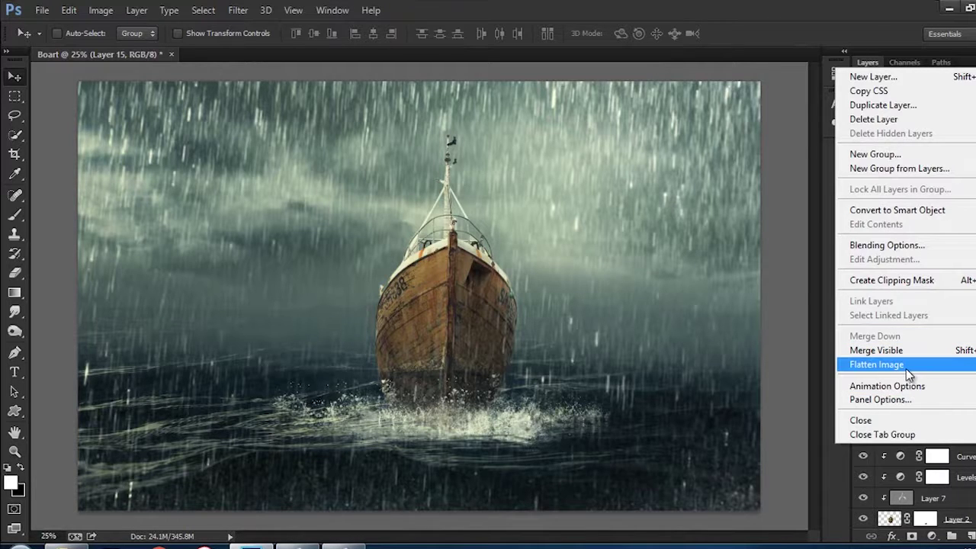
Step: Flatten the image, save it as the JPEG Boart.jpg, and close the document
left_click(906, 366)
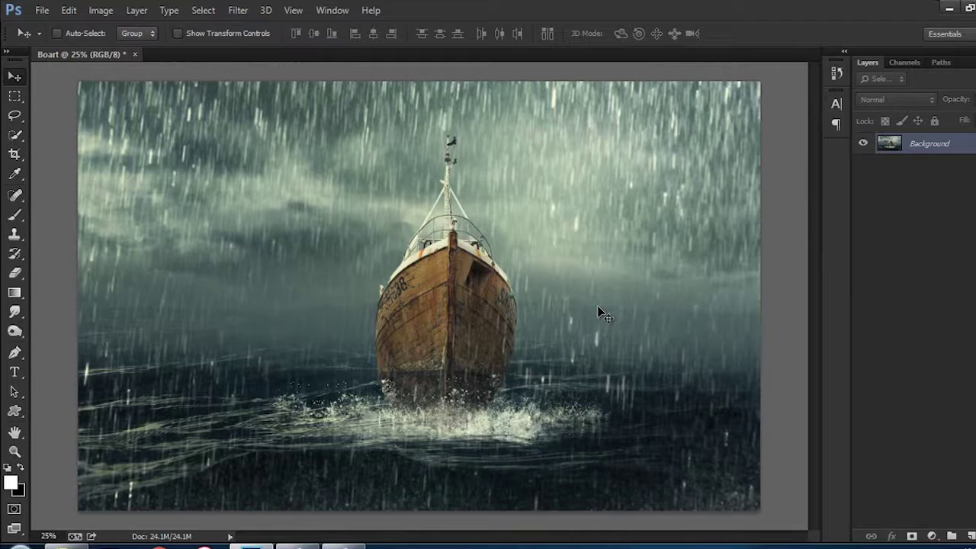
key("ctrl+shift+s")
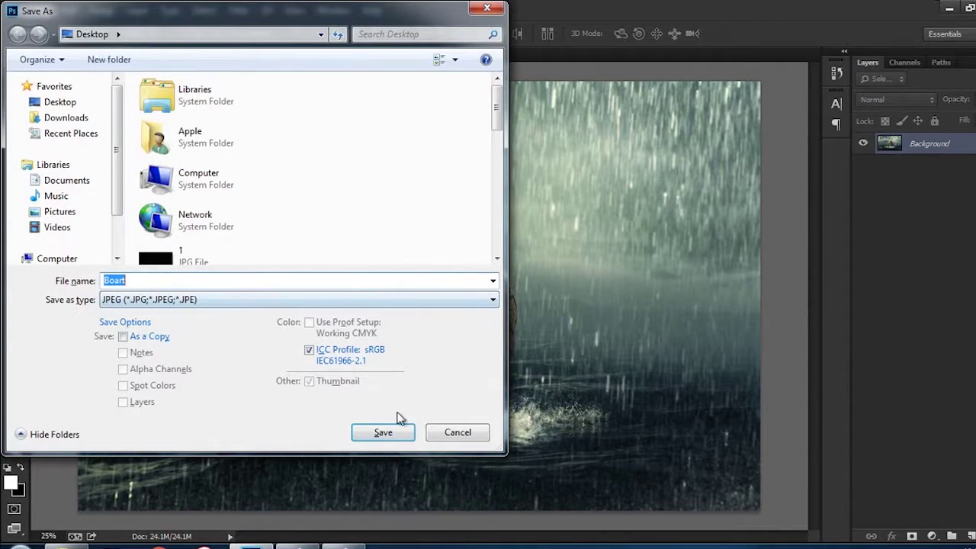
left_click(408, 435)
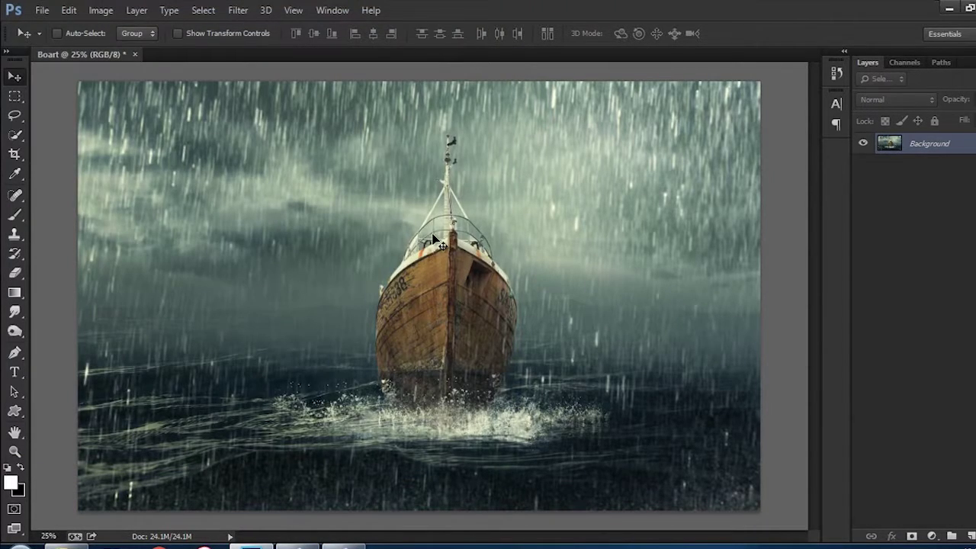
left_click(598, 138)
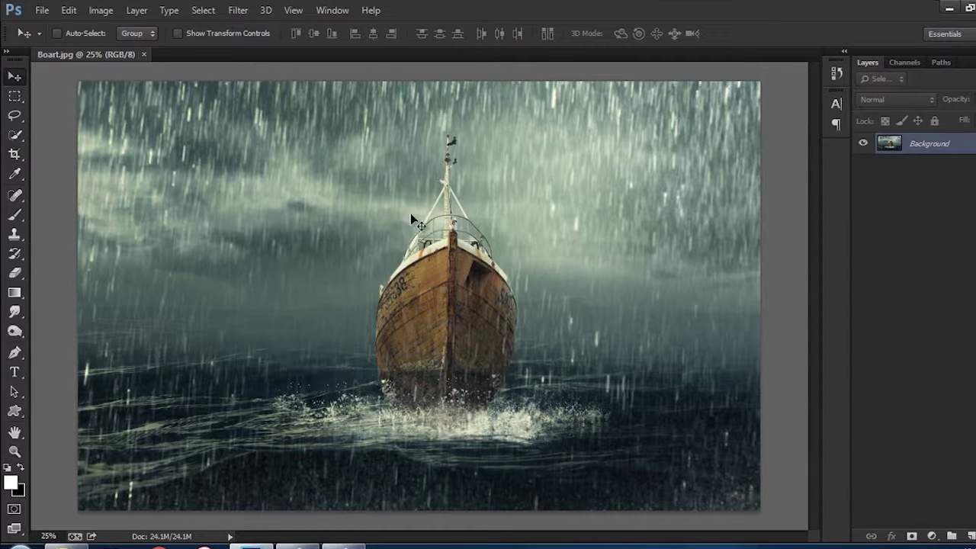
left_click(144, 55)
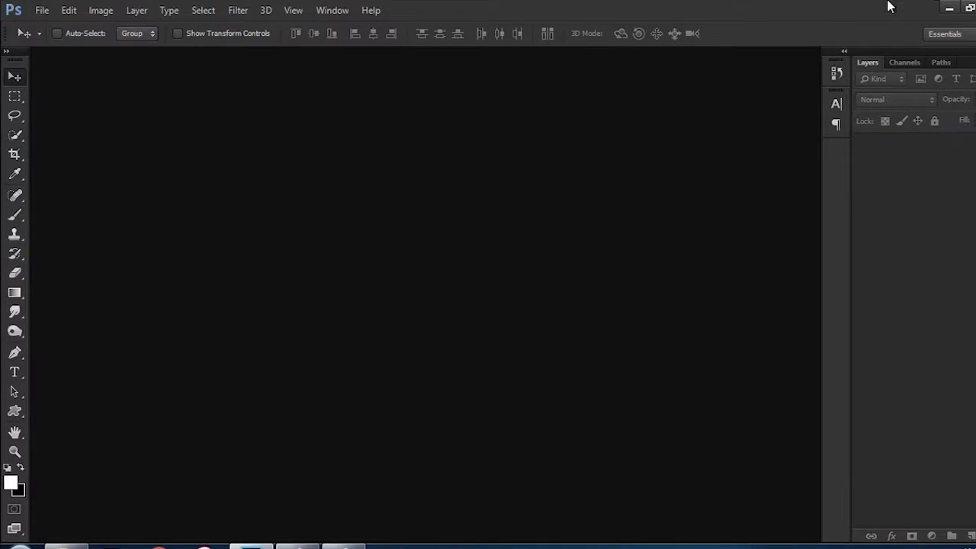
Step: Minimize Photoshop, refresh the desktop, and preview Boart.jpg in the photo viewer
left_click(949, 8)
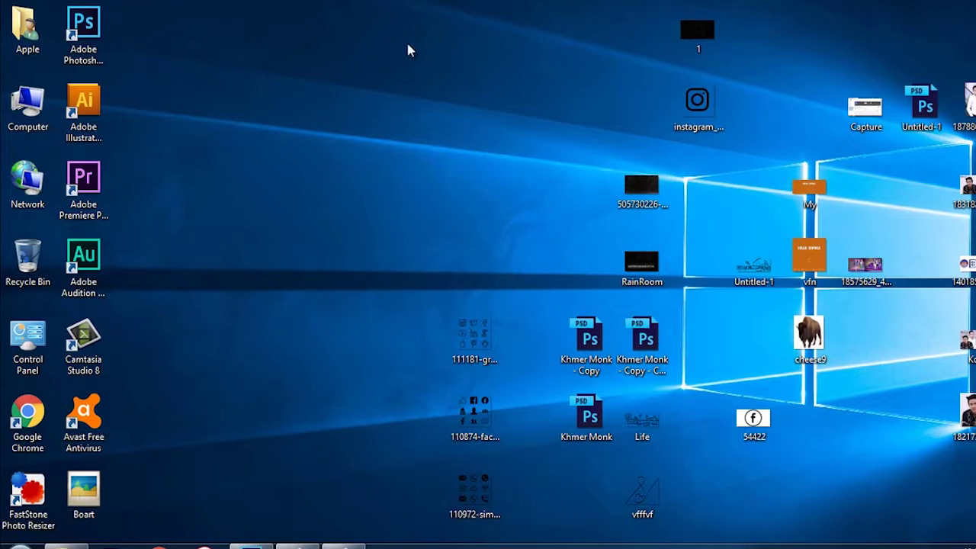
right_click(405, 43)
left_click(447, 86)
right_click(418, 74)
left_click(466, 120)
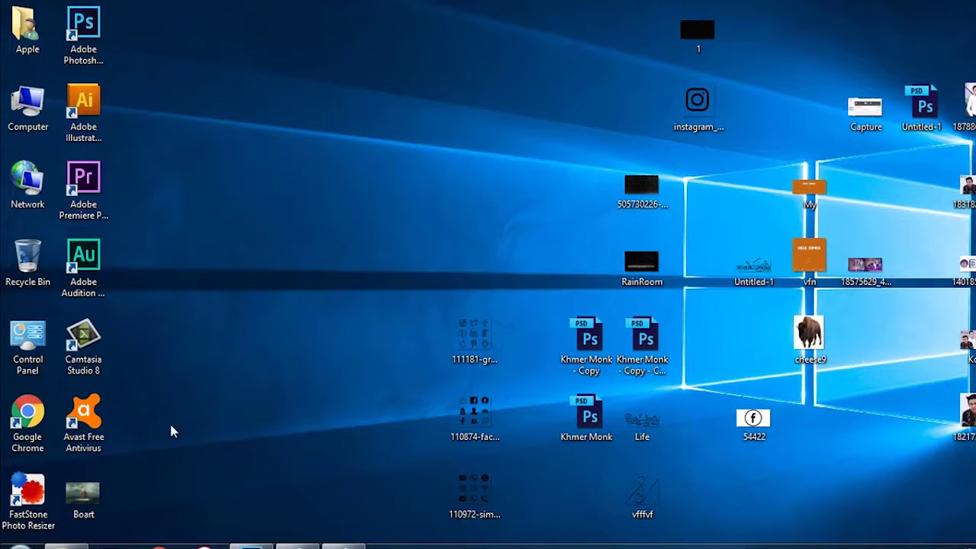
double_click(97, 515)
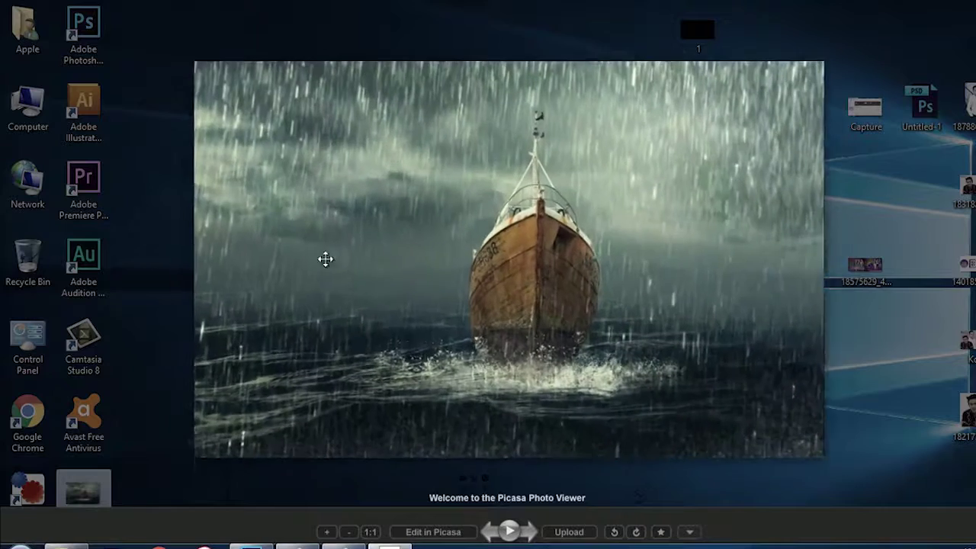
key("Escape")
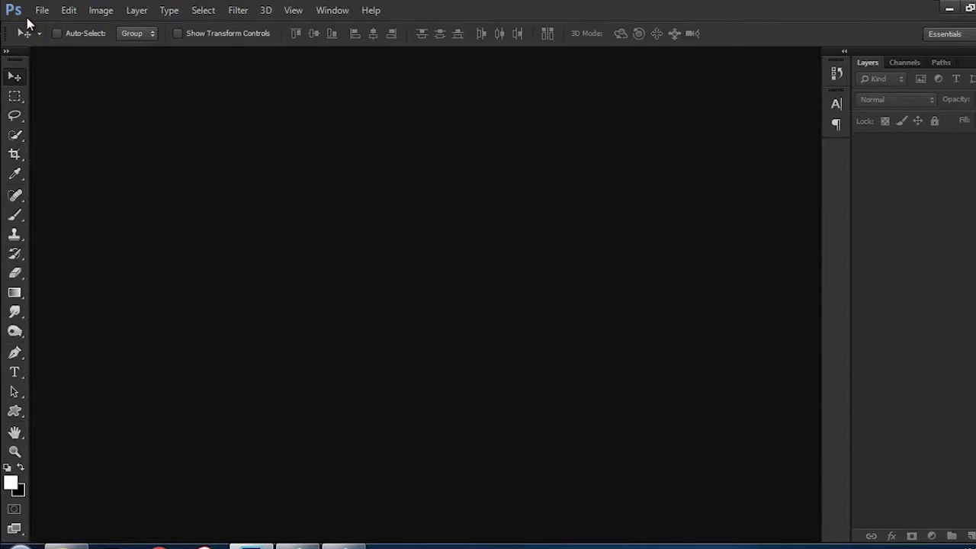
Step: Create a new blank document and start a text line on its canvas
left_click(42, 10)
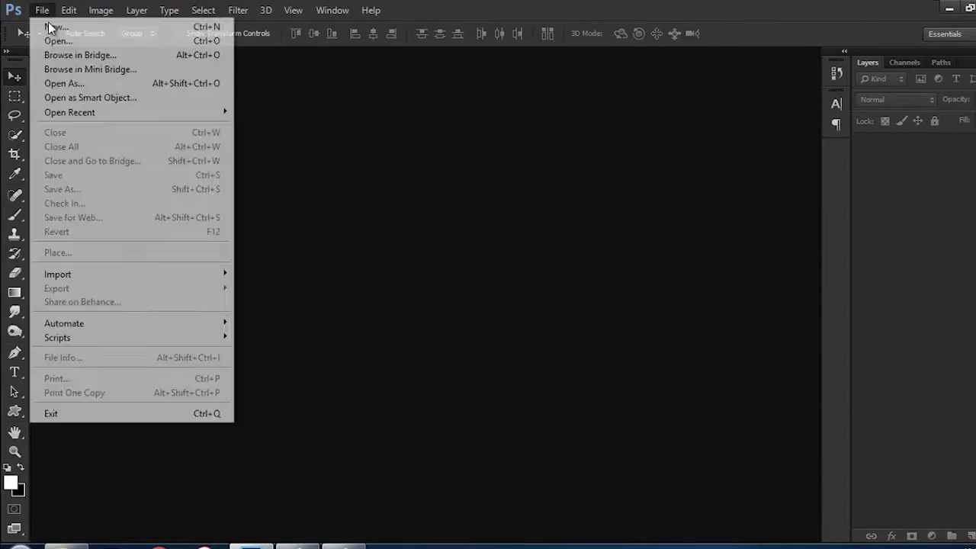
left_click(659, 131)
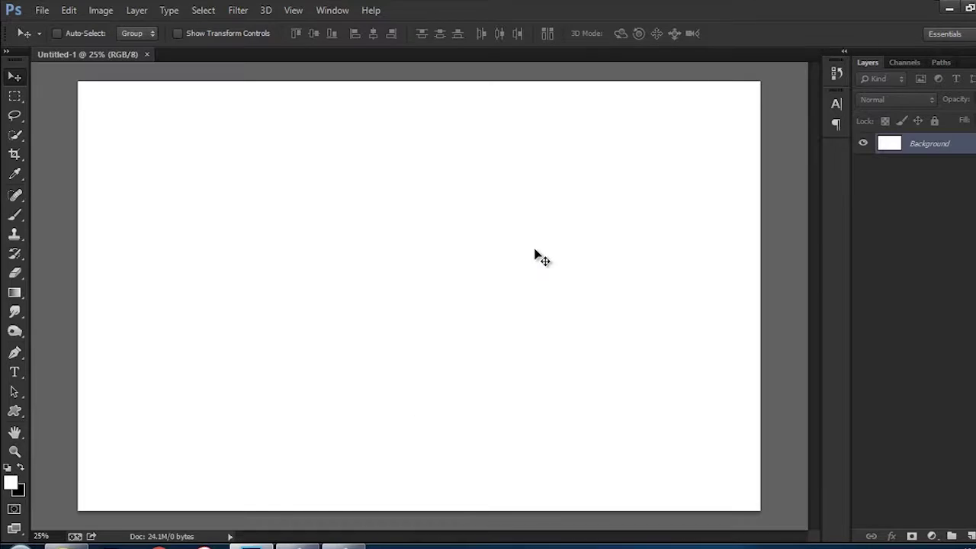
key("t")
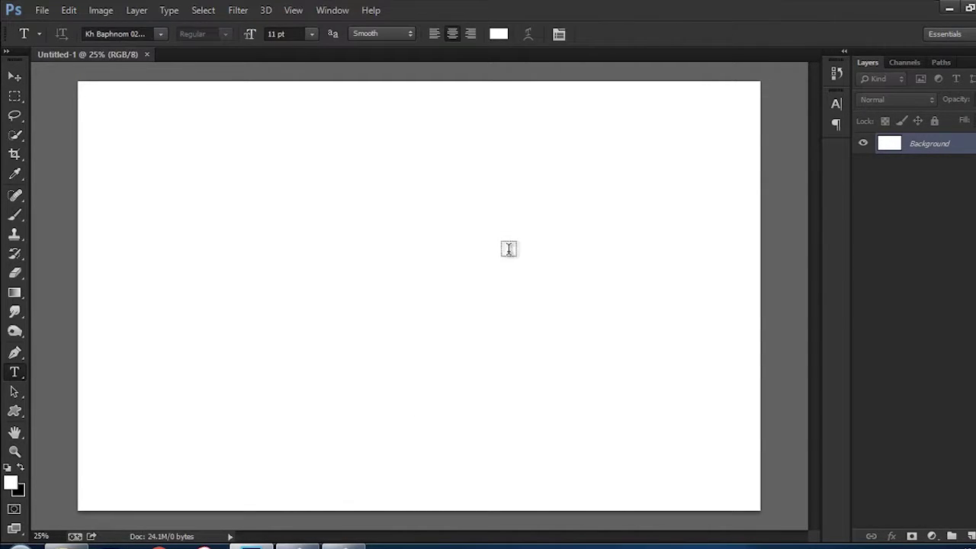
left_click(387, 253)
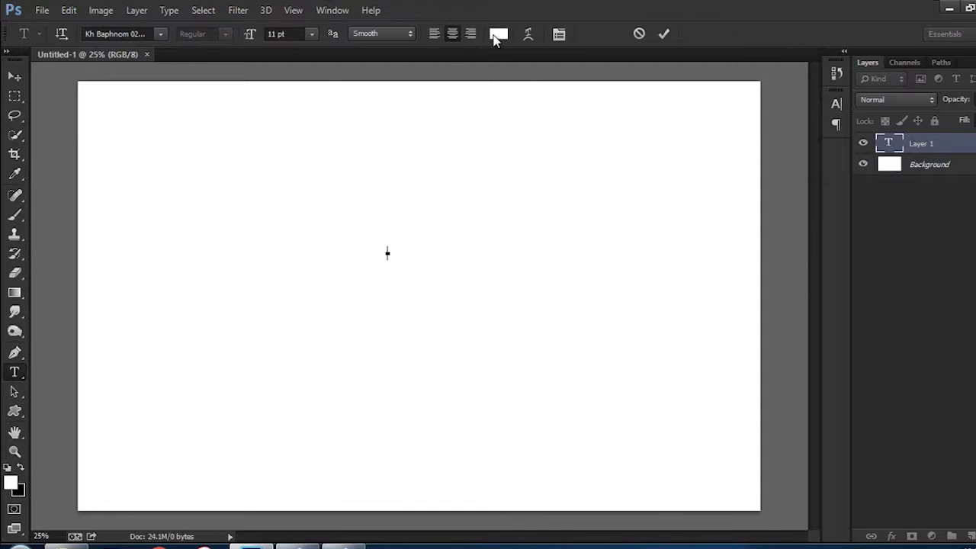
Step: Set the text colour to black (000000) and the size to 72 pt
left_click(497, 34)
left_click(673, 397)
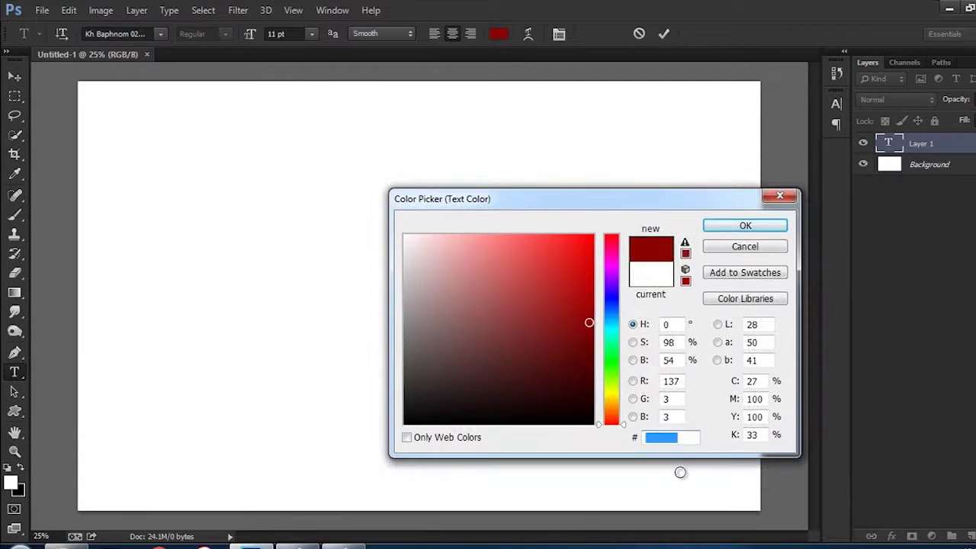
type("000000")
key("Return")
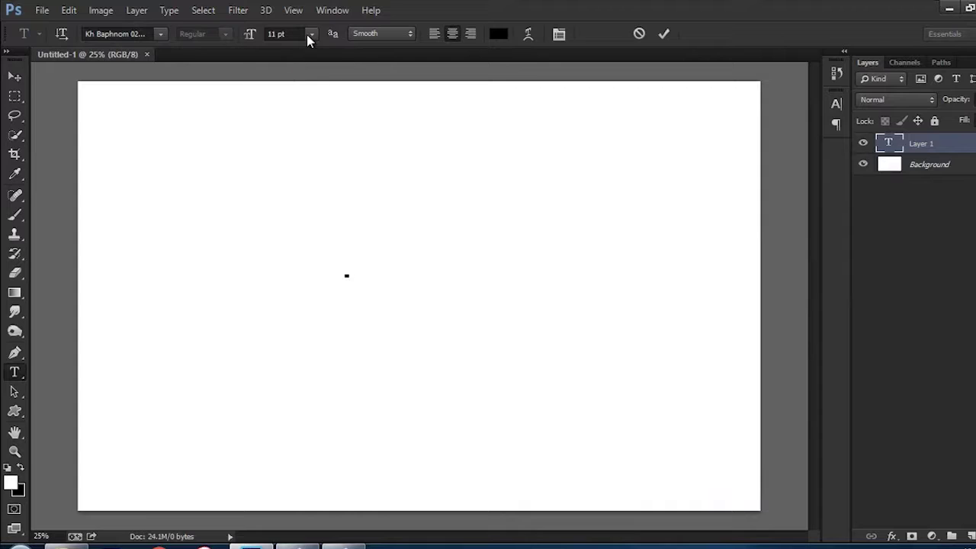
left_click(309, 34)
left_click(318, 284)
Step: Type 'Thanks for watching my videos' and commit the text
type("Thank")
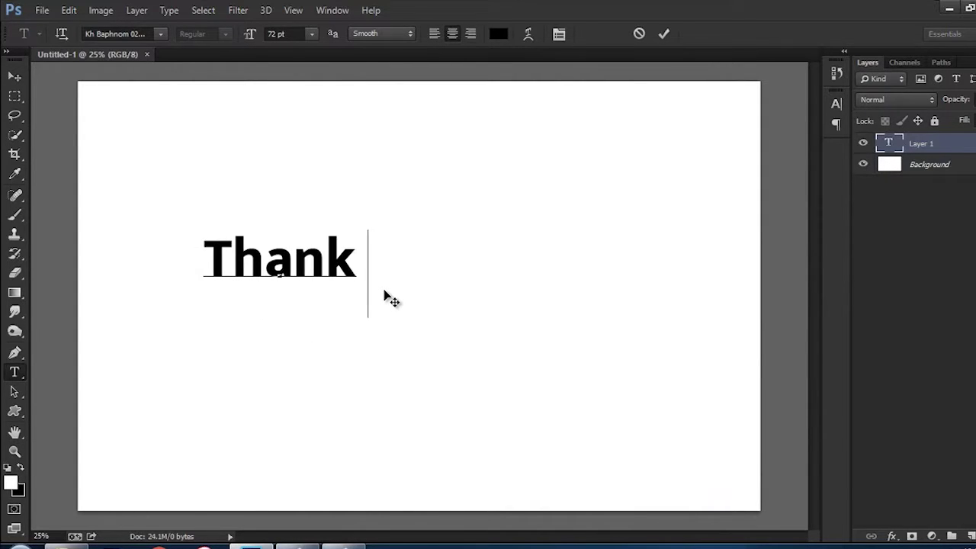
key("BackSpace")
type("s")
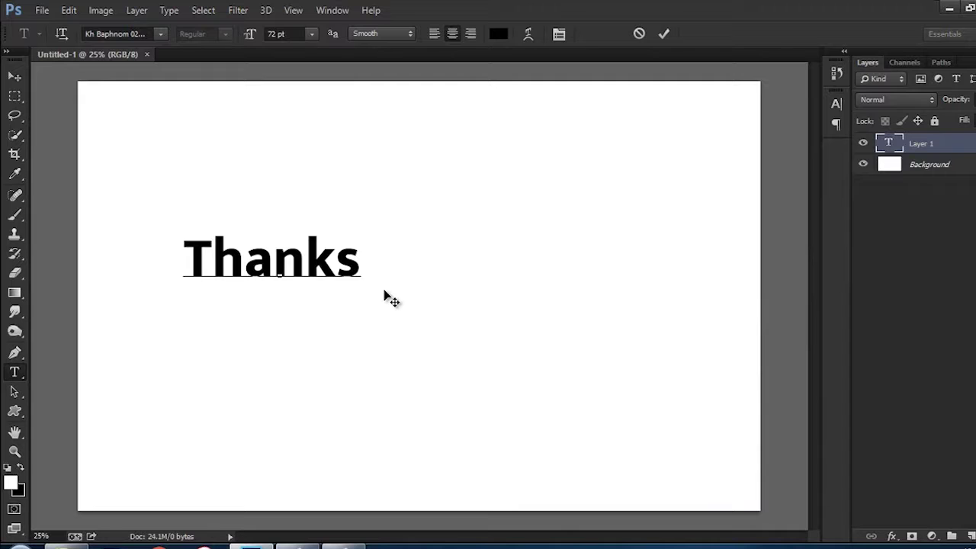
type(" forwa")
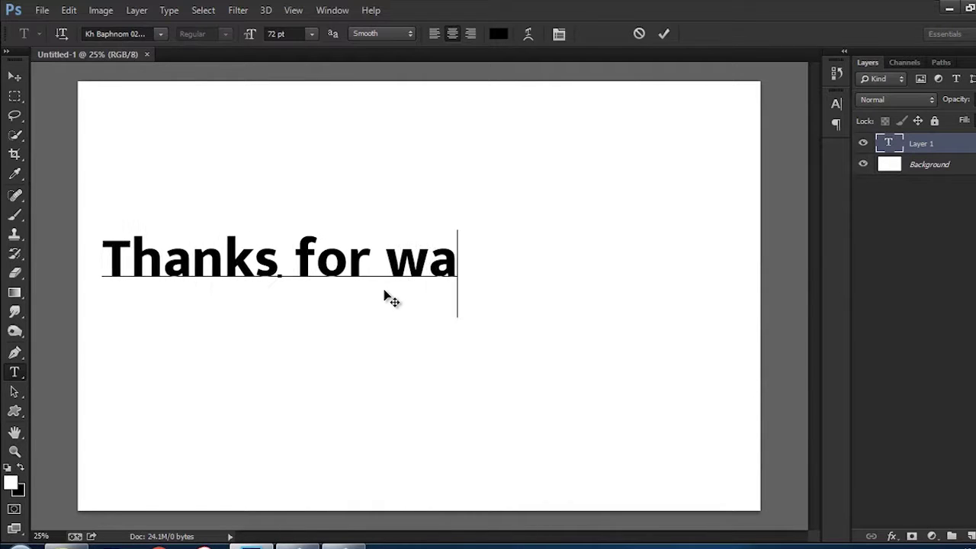
type("tching")
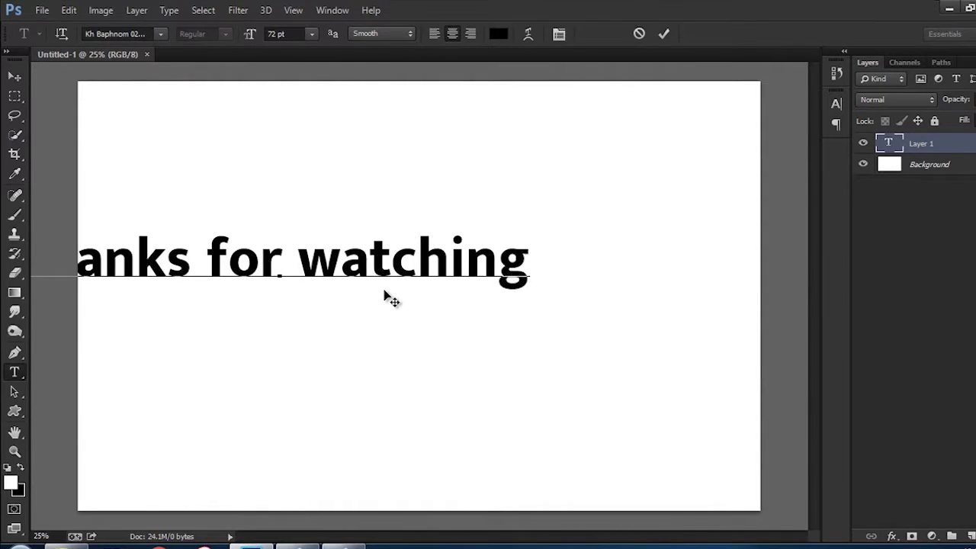
type(" my vide")
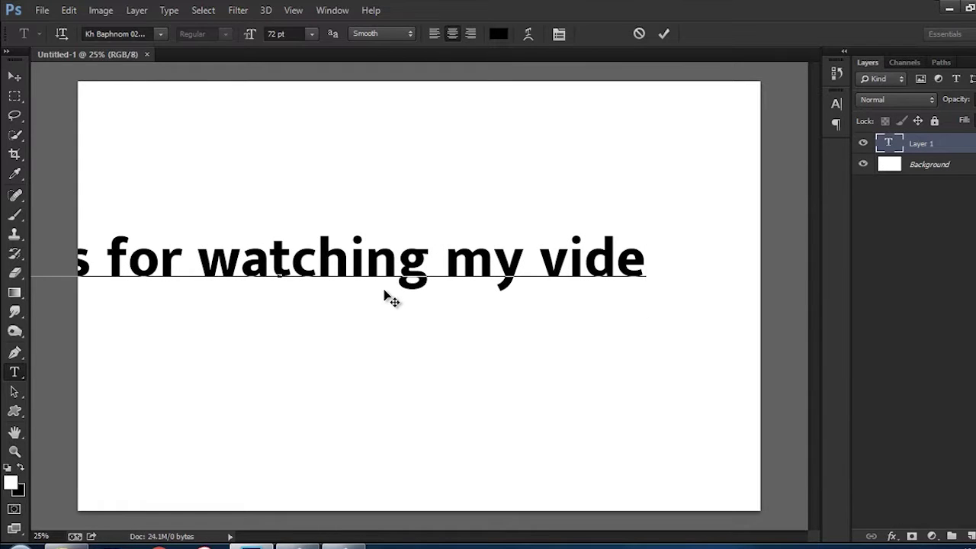
type("os")
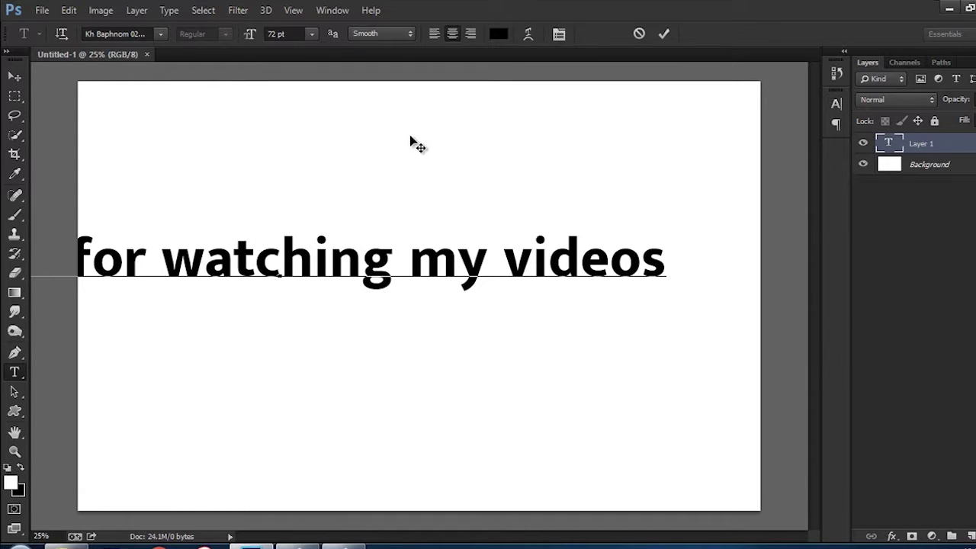
key("BackSpace")
left_click(14, 76)
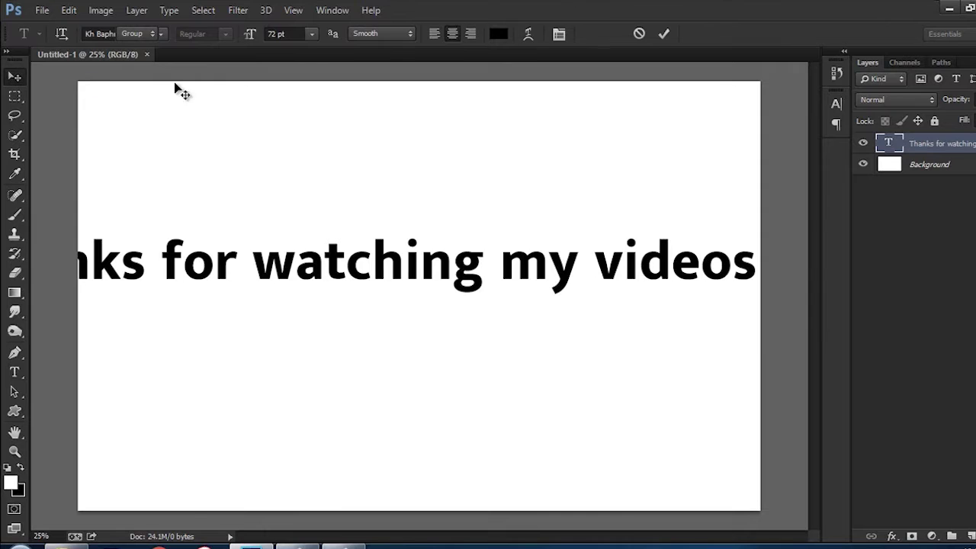
Step: Quit Photoshop without saving the text document
key("ctrl+q")
left_click(513, 218)
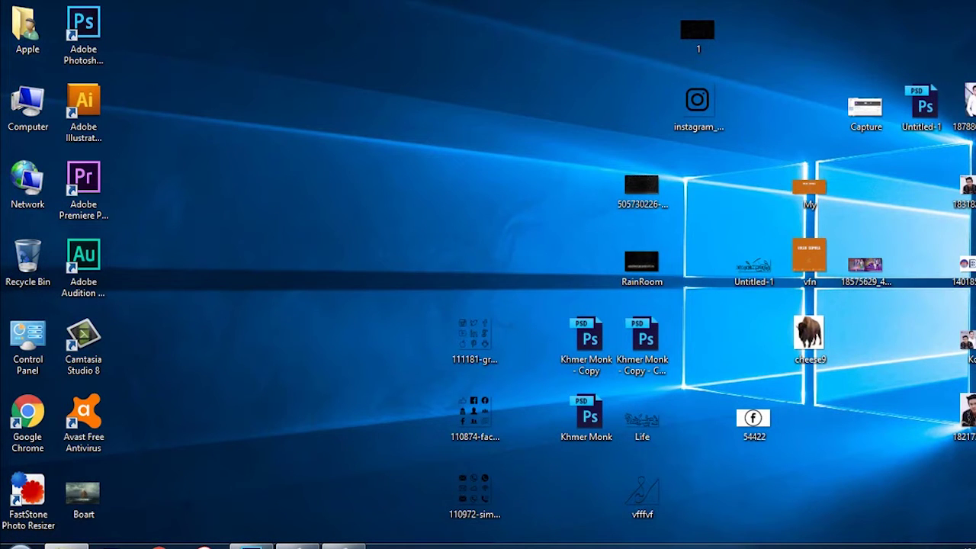
right_click(397, 217)
left_click(427, 257)
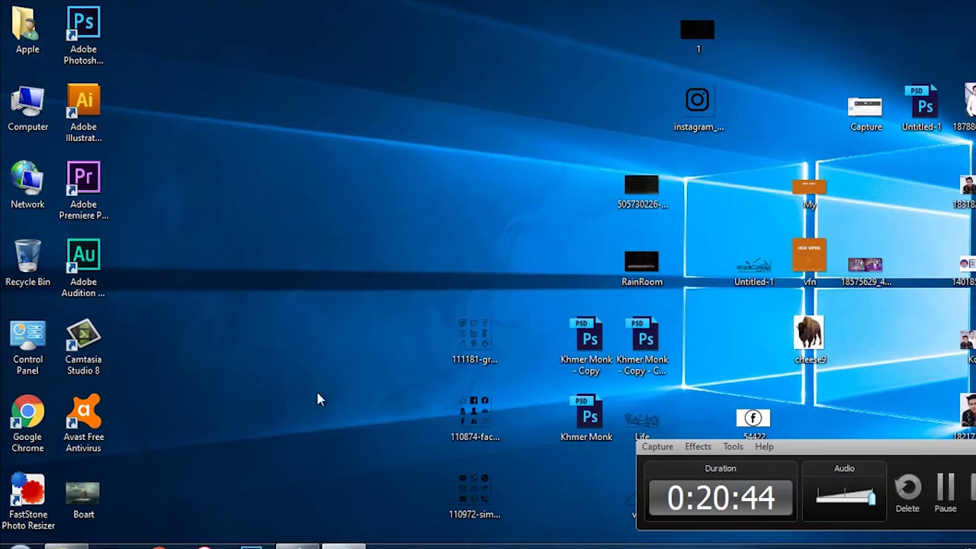